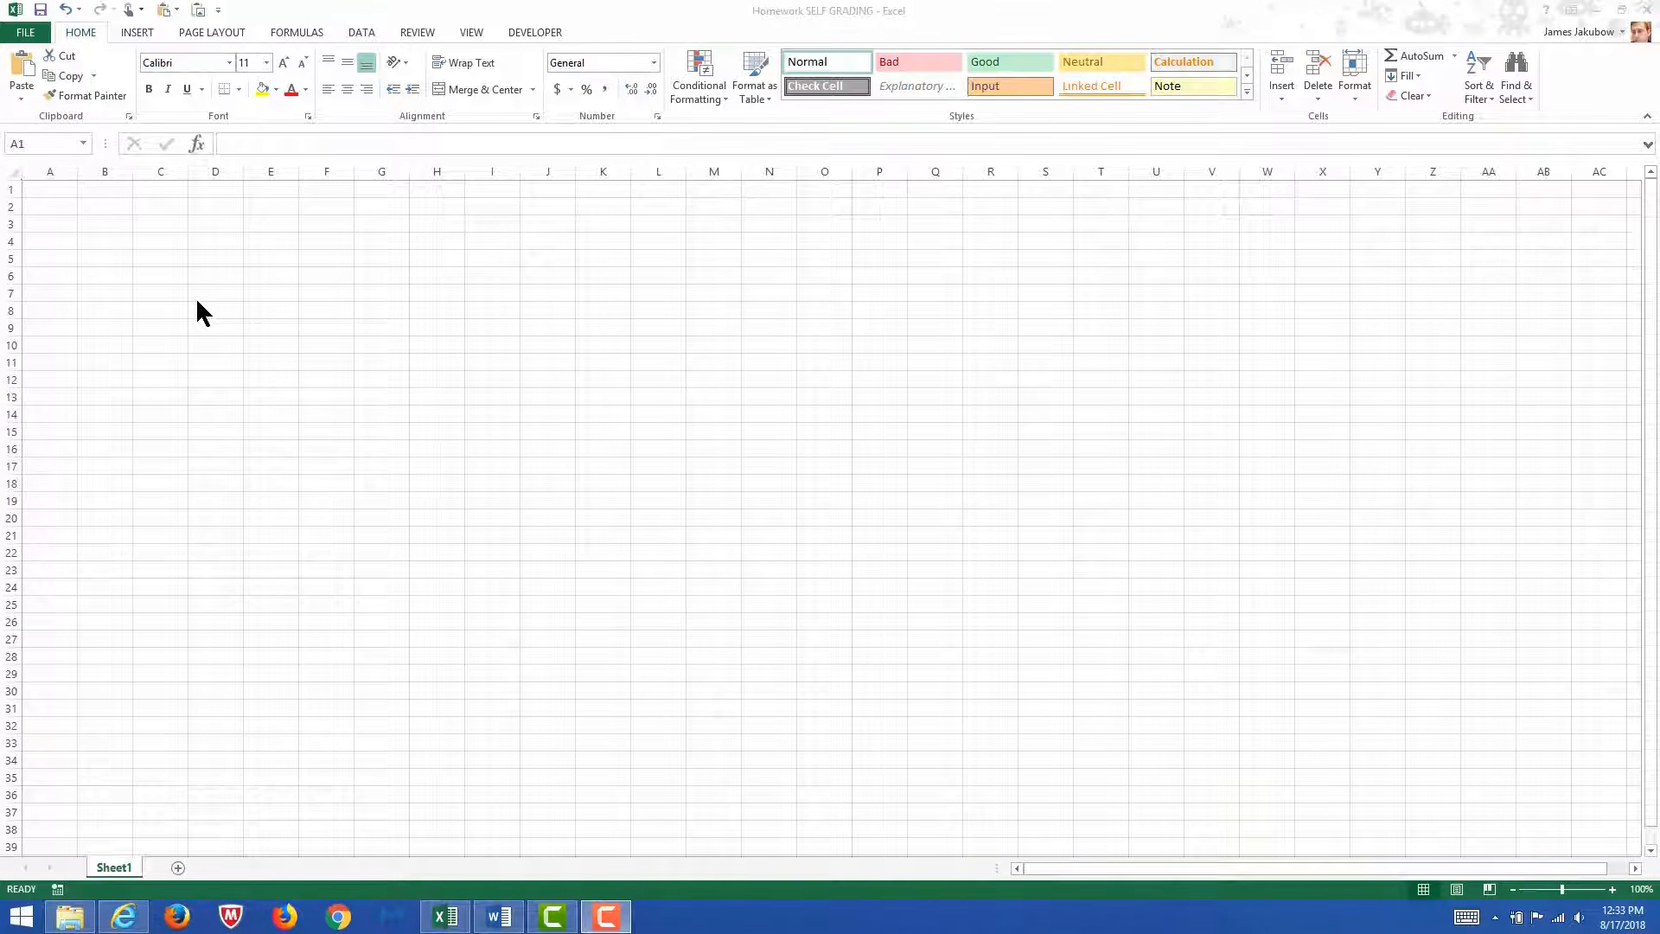
Enter the numbers 1 through 6 down column A, in cells A1 to A6.
{"action": "left_click", "coordinate": [53, 194]}
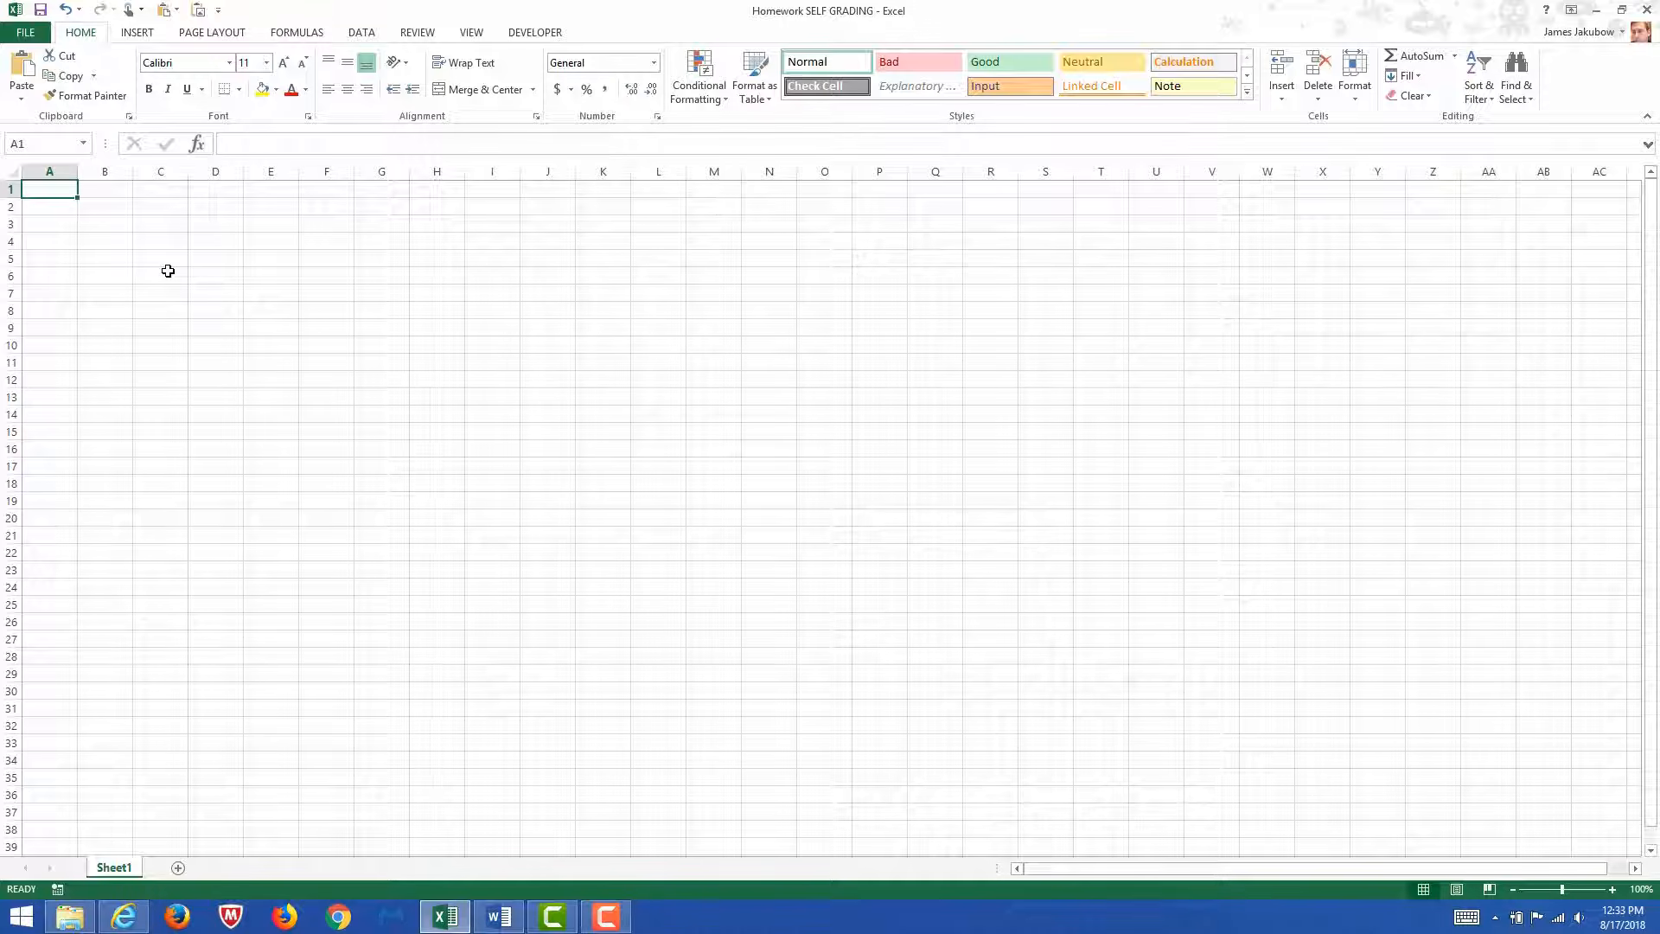
{"action": "type", "text": "1 2 3 4 5 "}
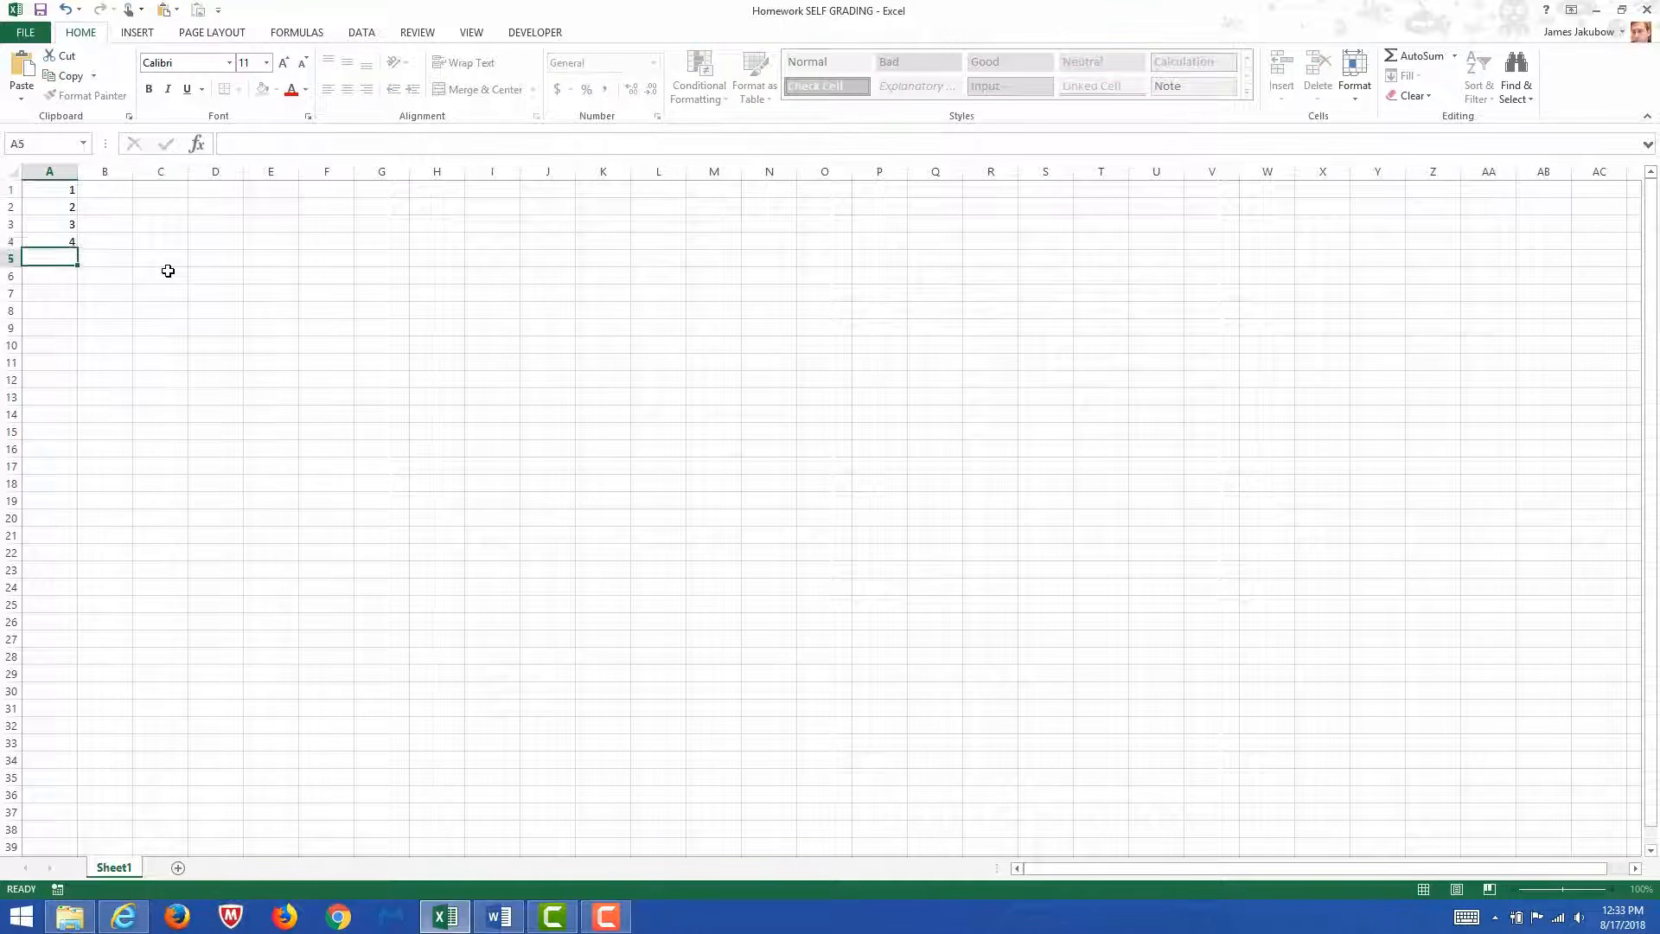
{"action": "type", "text": "6"}
{"action": "key", "text": "Return"}
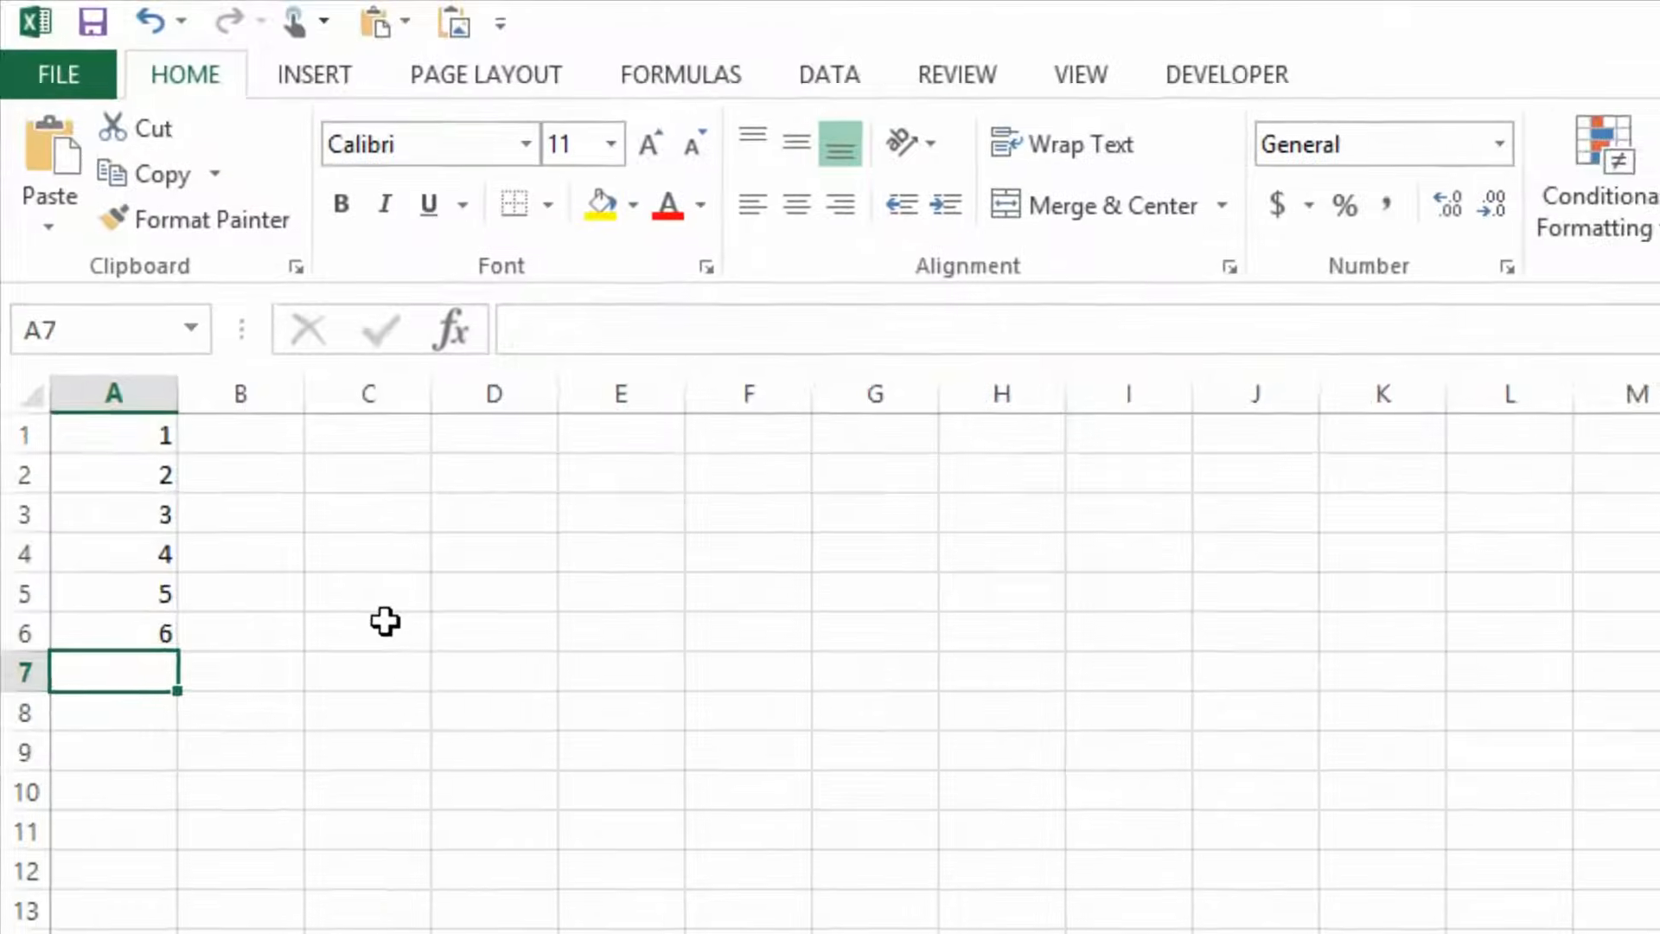
Add up the range A1:A6 with a SUM formula in cell B7.
{"action": "key", "text": "Return"}
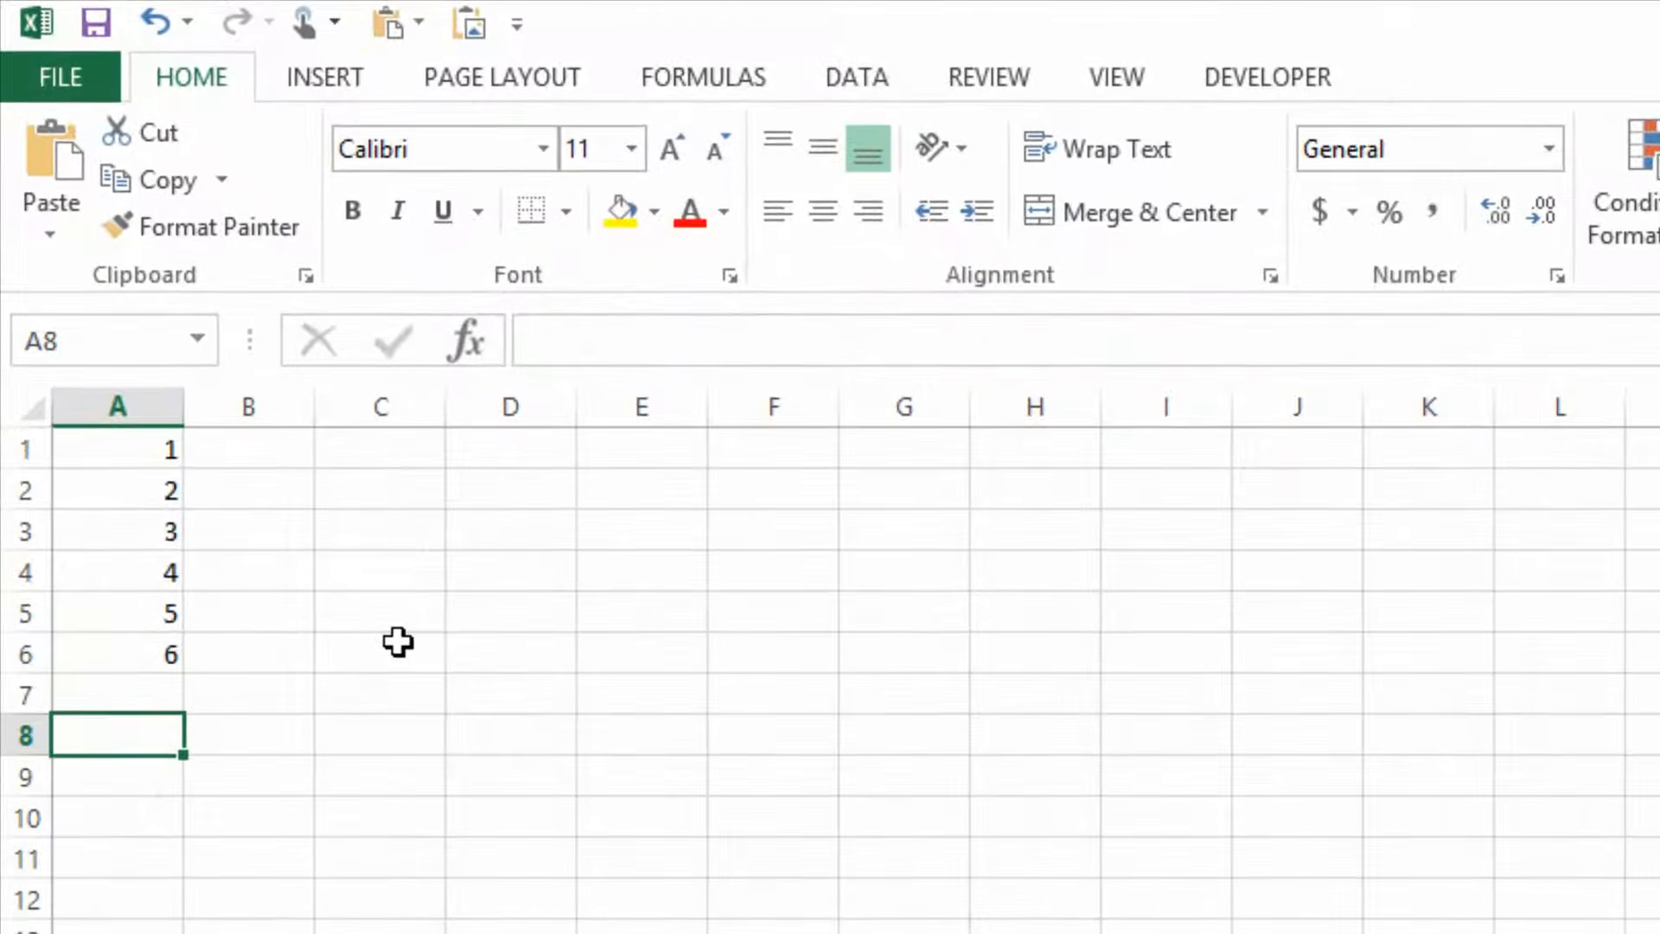
{"action": "key", "text": "Tab"}
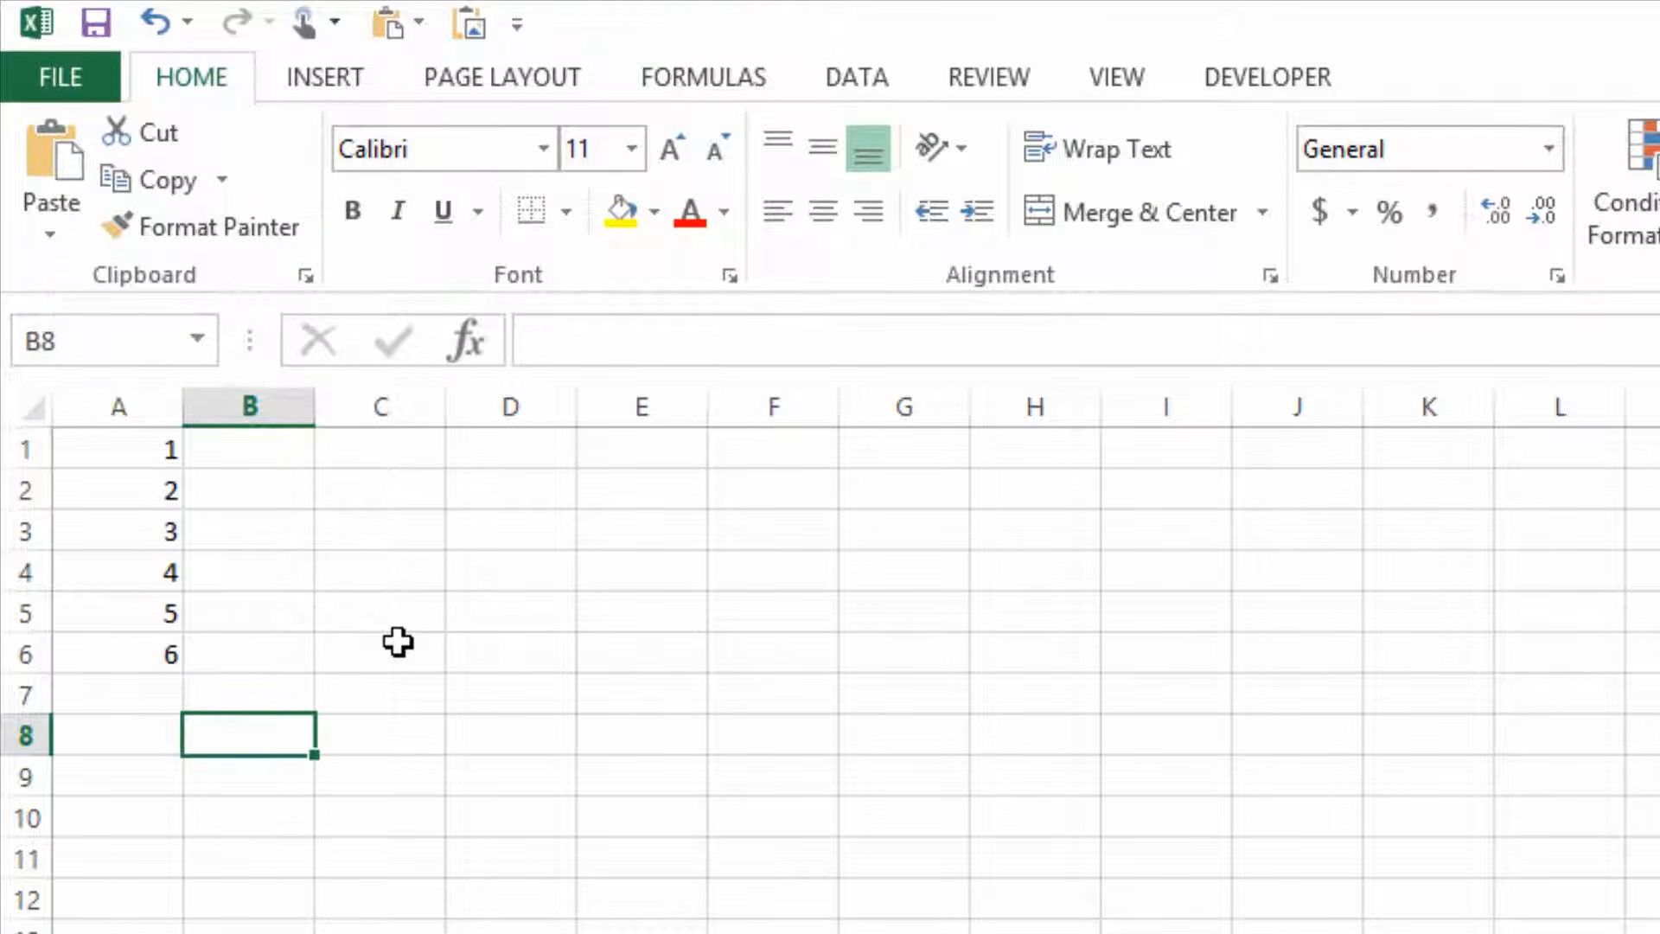
{"action": "key", "text": "Up"}
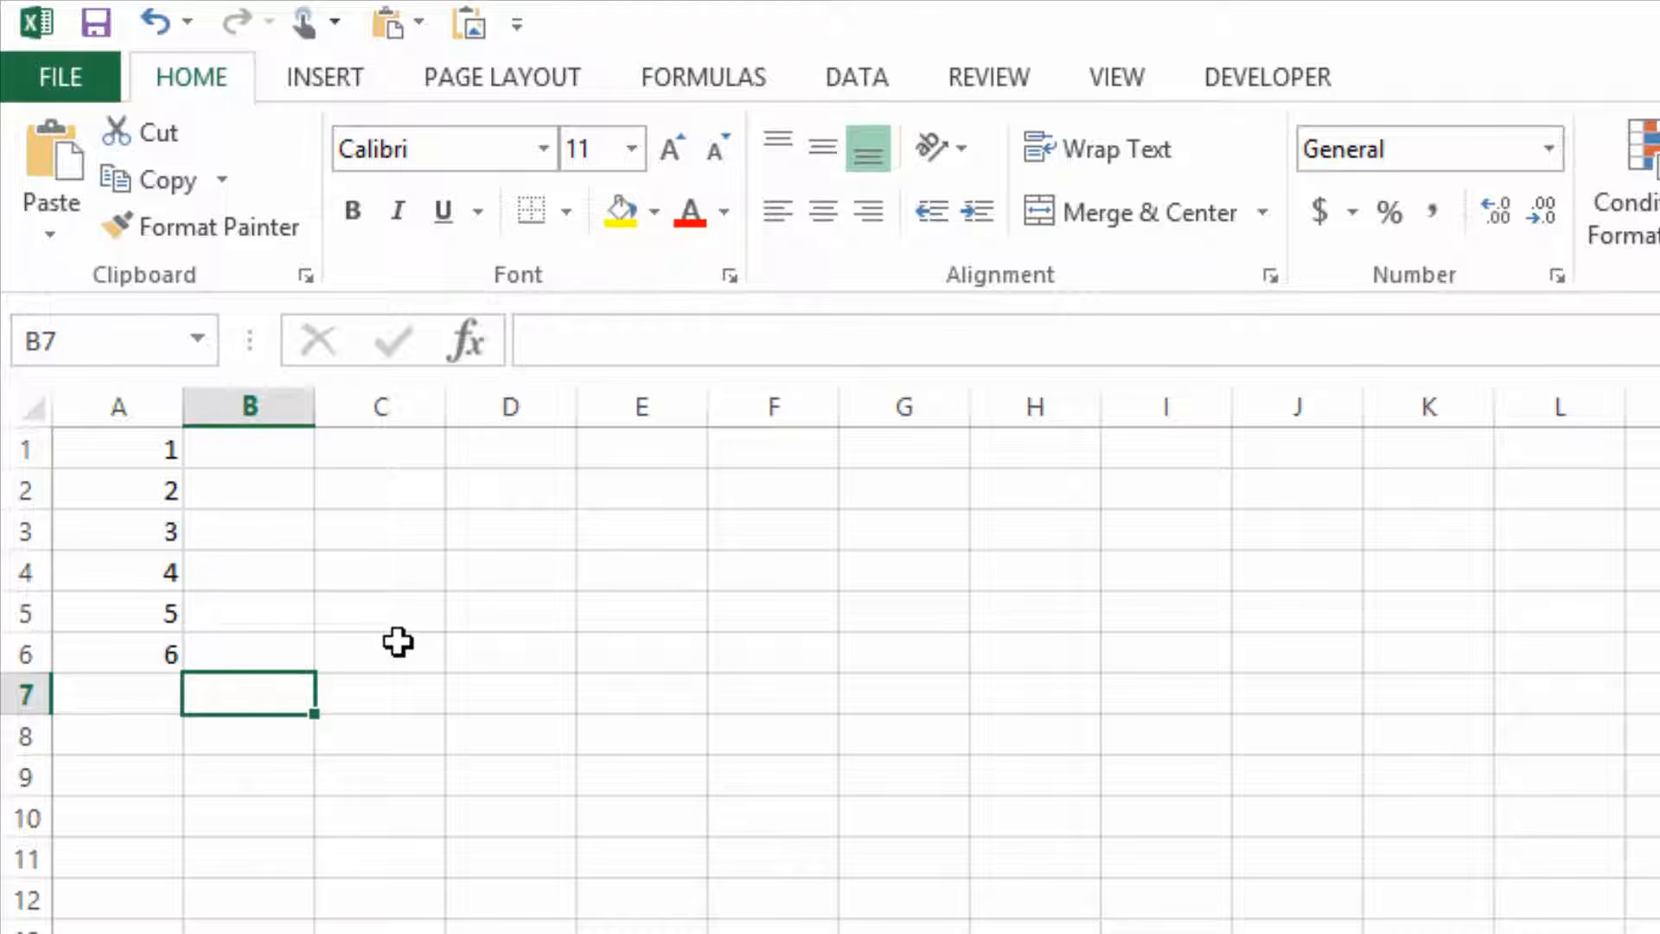
{"action": "type", "text": "="}
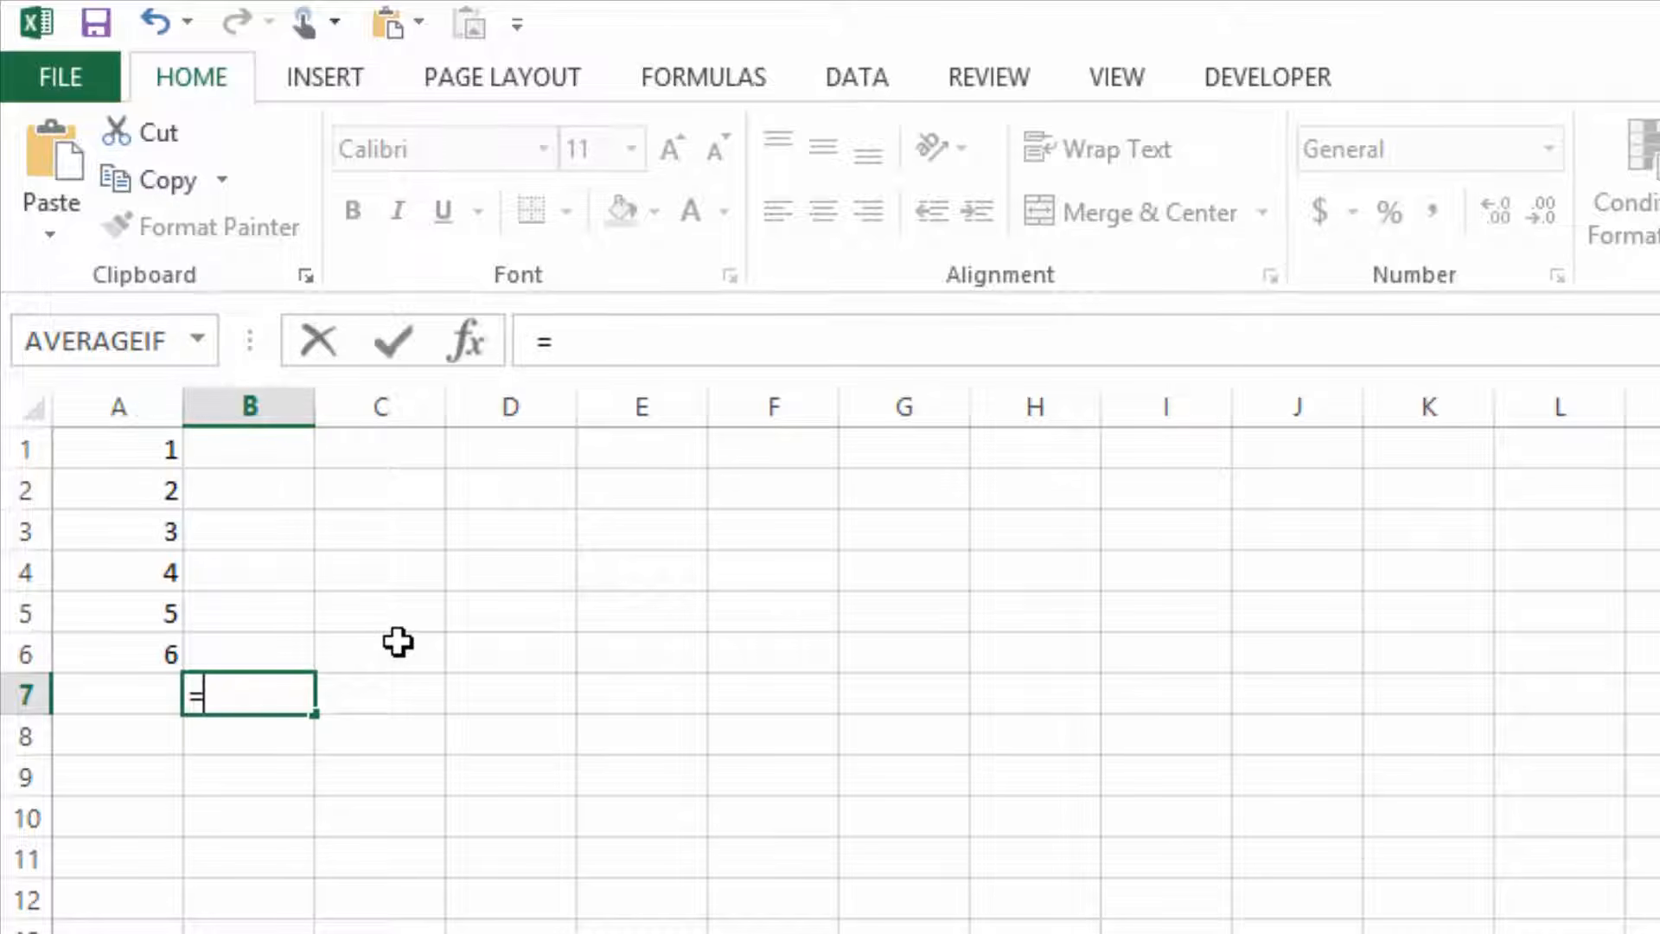
{"action": "type", "text": "sum"}
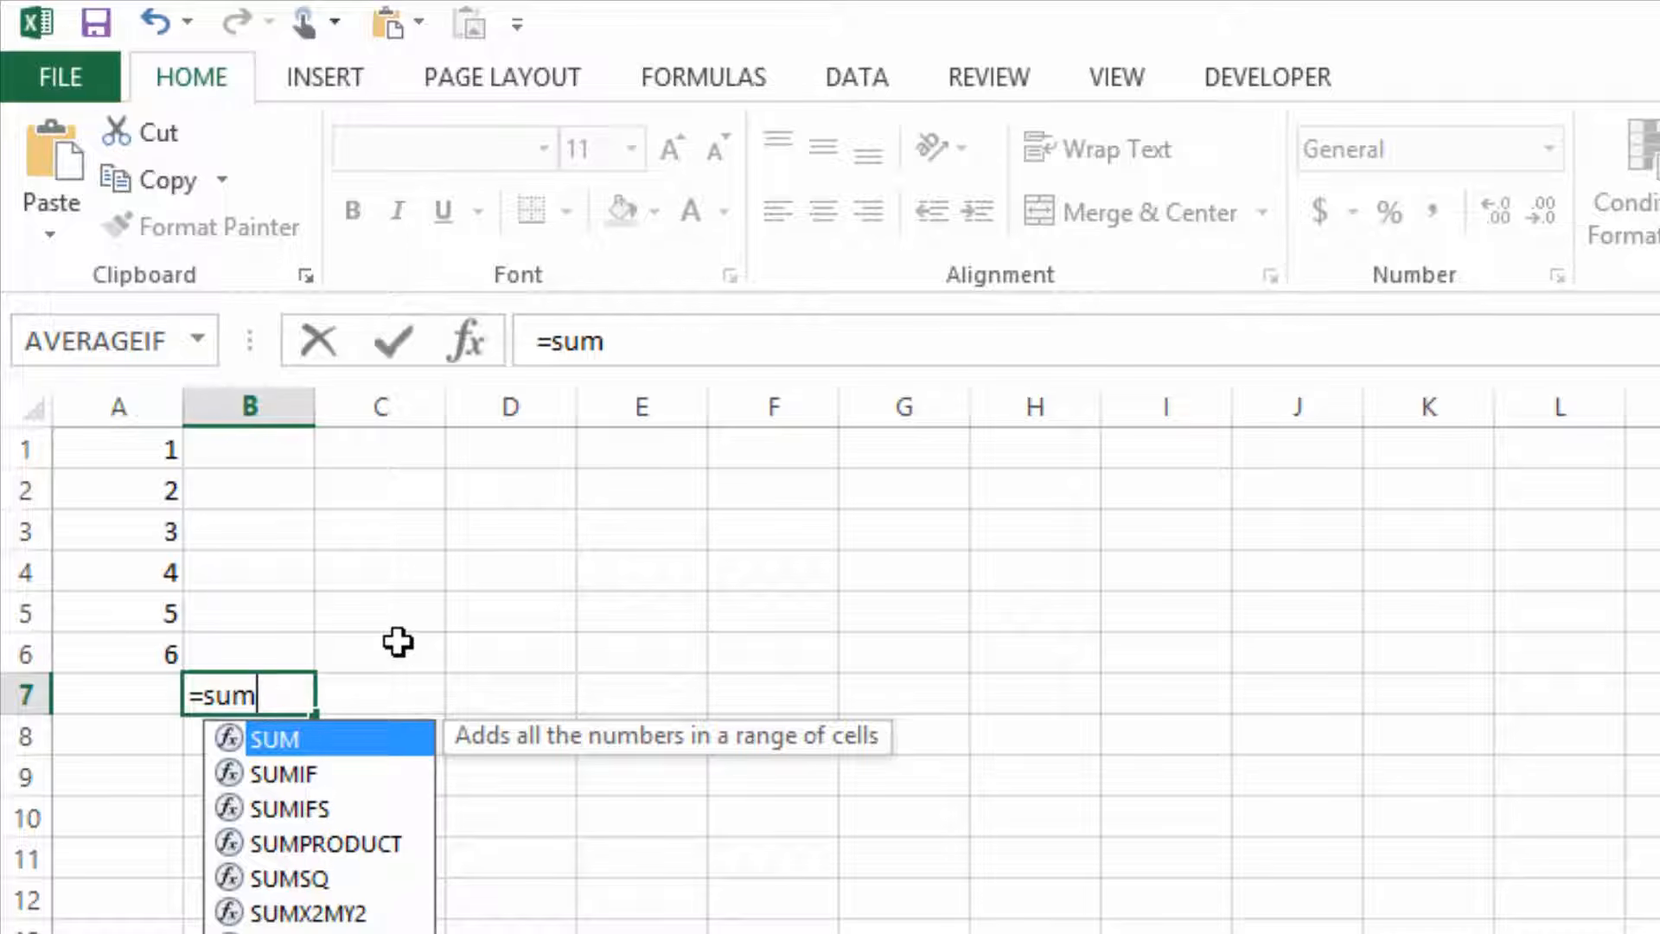
{"action": "type", "text": "("}
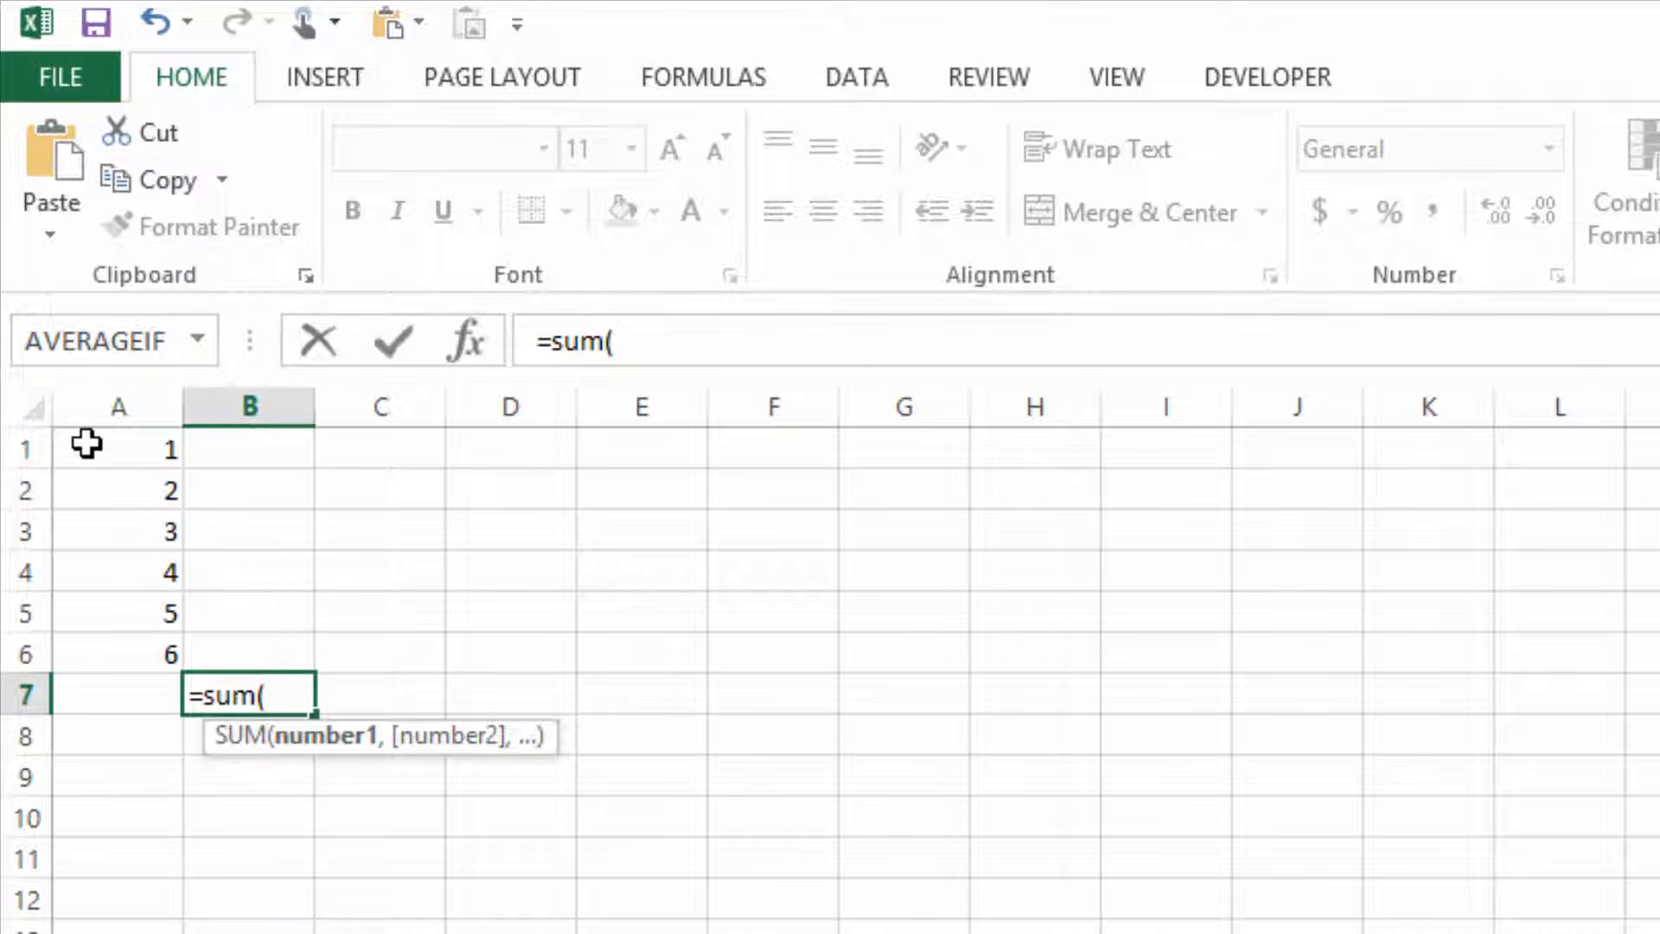
{"action": "left_click_drag", "start_coordinate": [87, 445], "coordinate": [126, 660]}
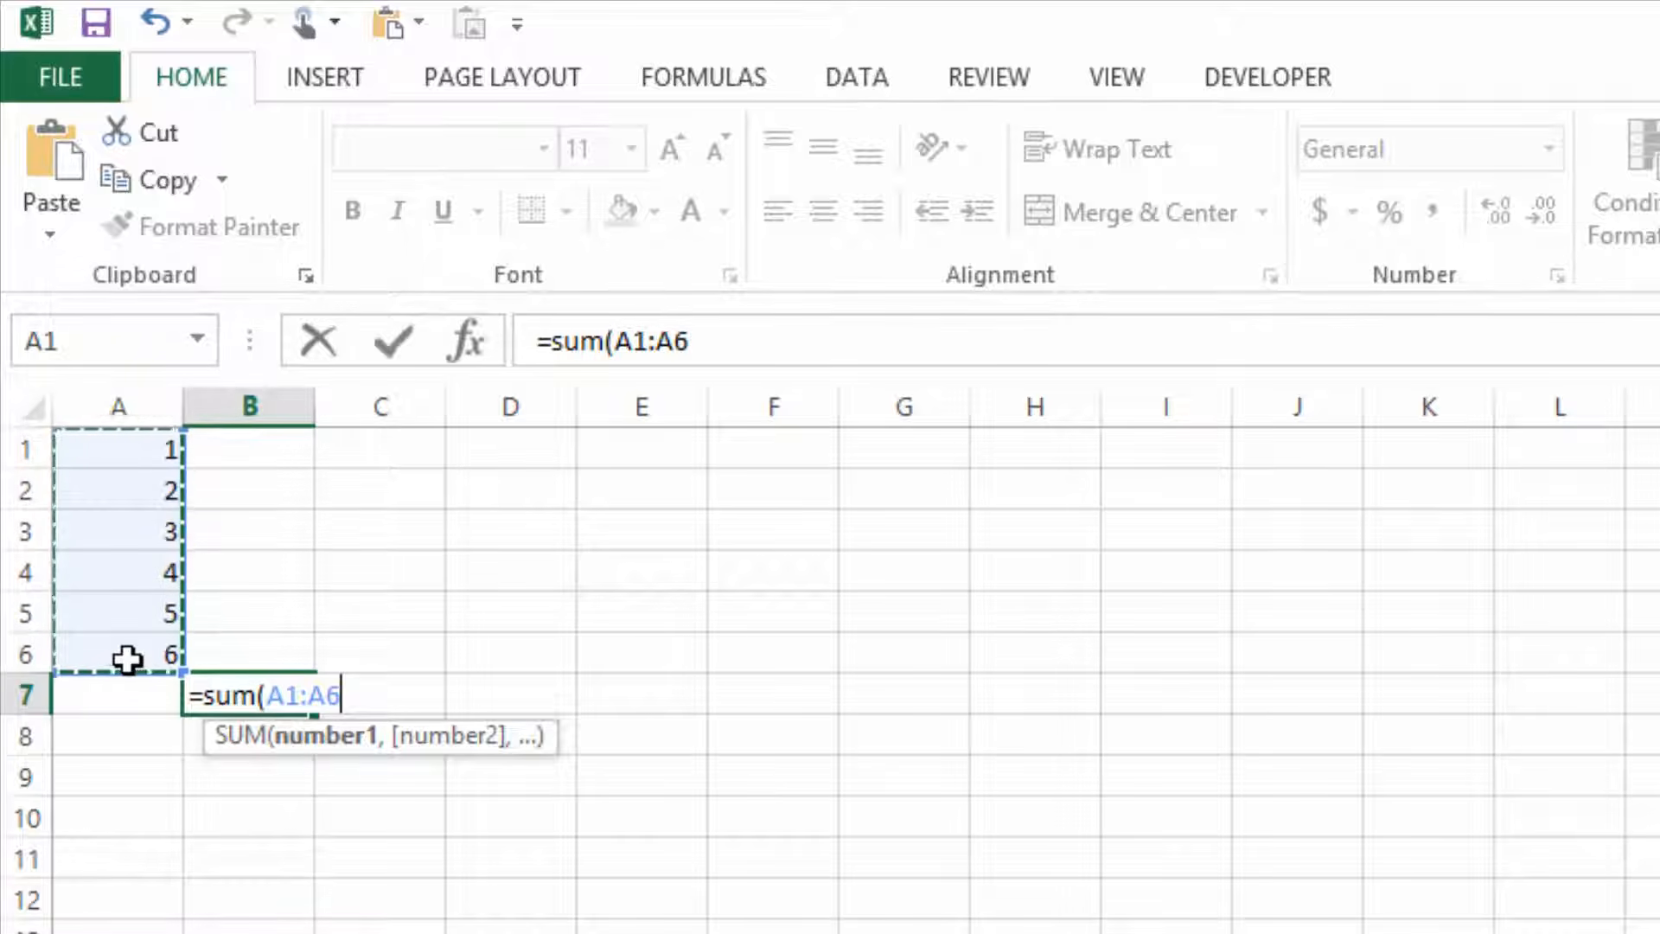
{"action": "type", "text": ")"}
{"action": "key", "text": "Return"}
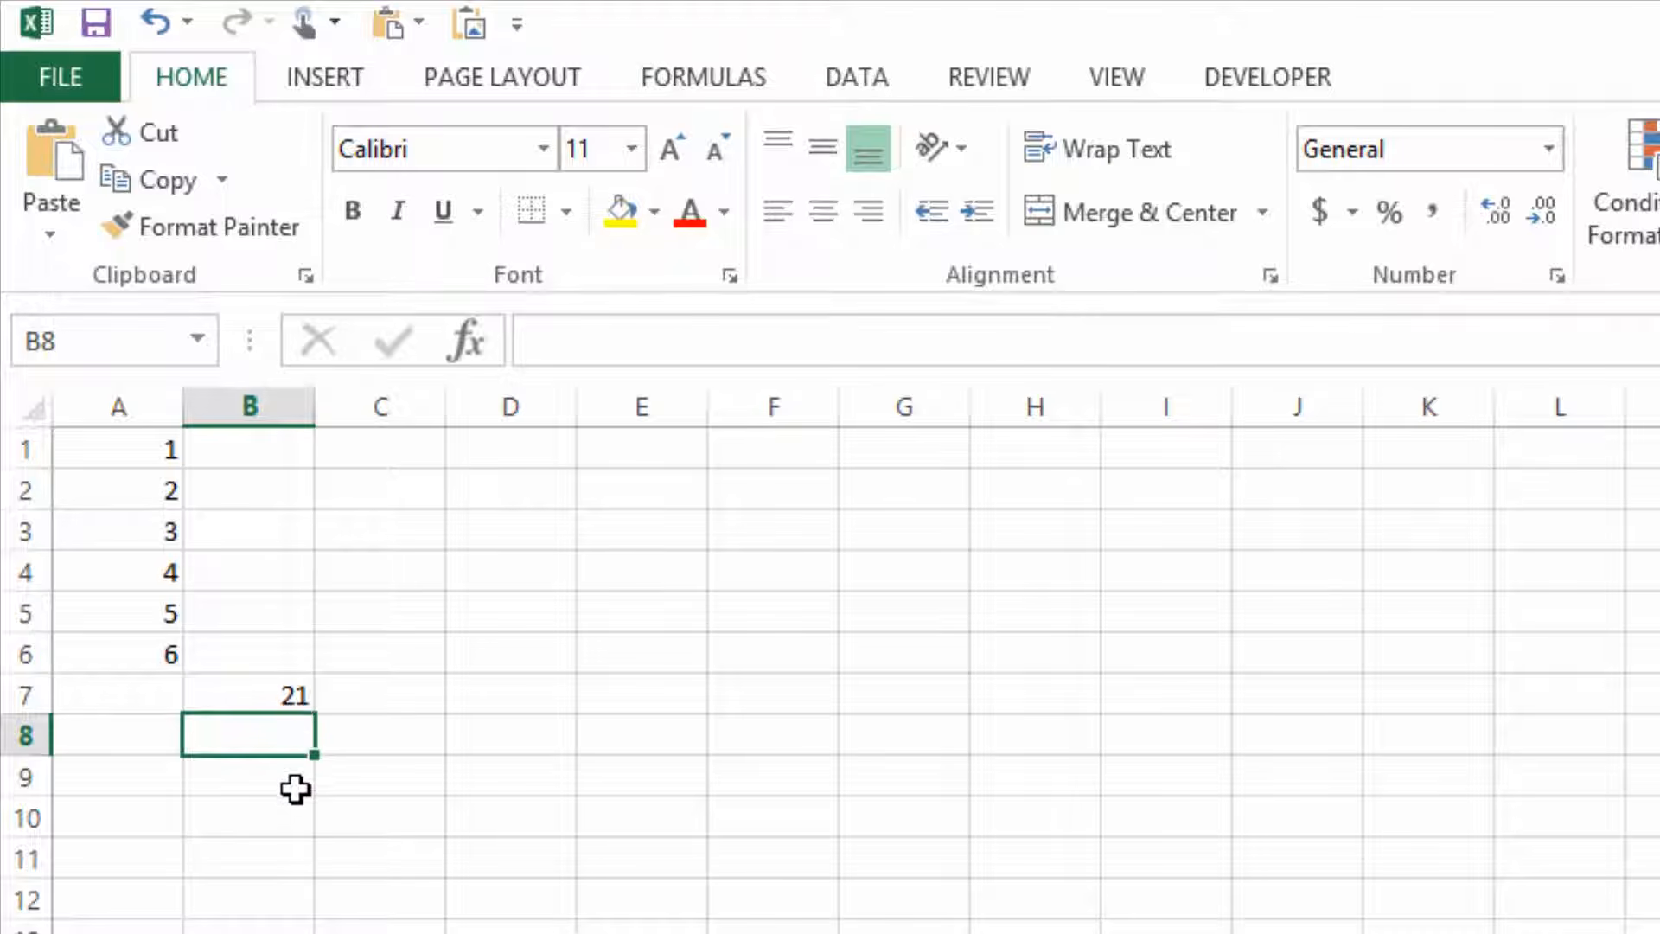
{"action": "left_click", "coordinate": [262, 694]}
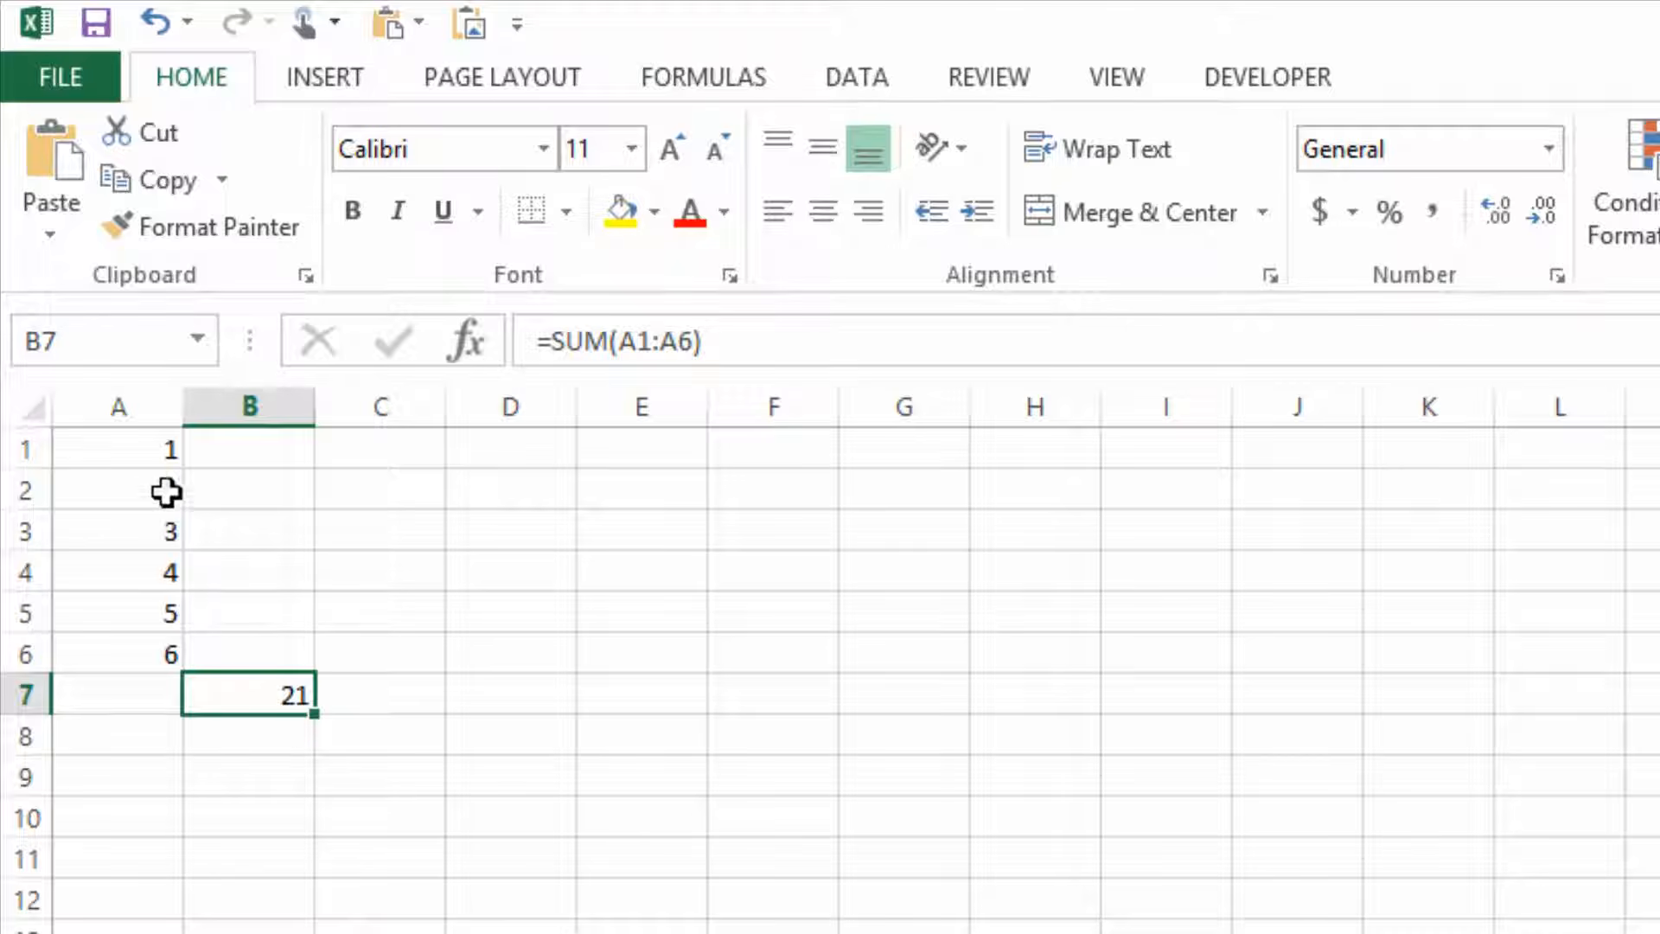
Change the value in cell A1 to 100 and the value in cell A4 to 1000.
{"action": "left_click", "coordinate": [141, 452]}
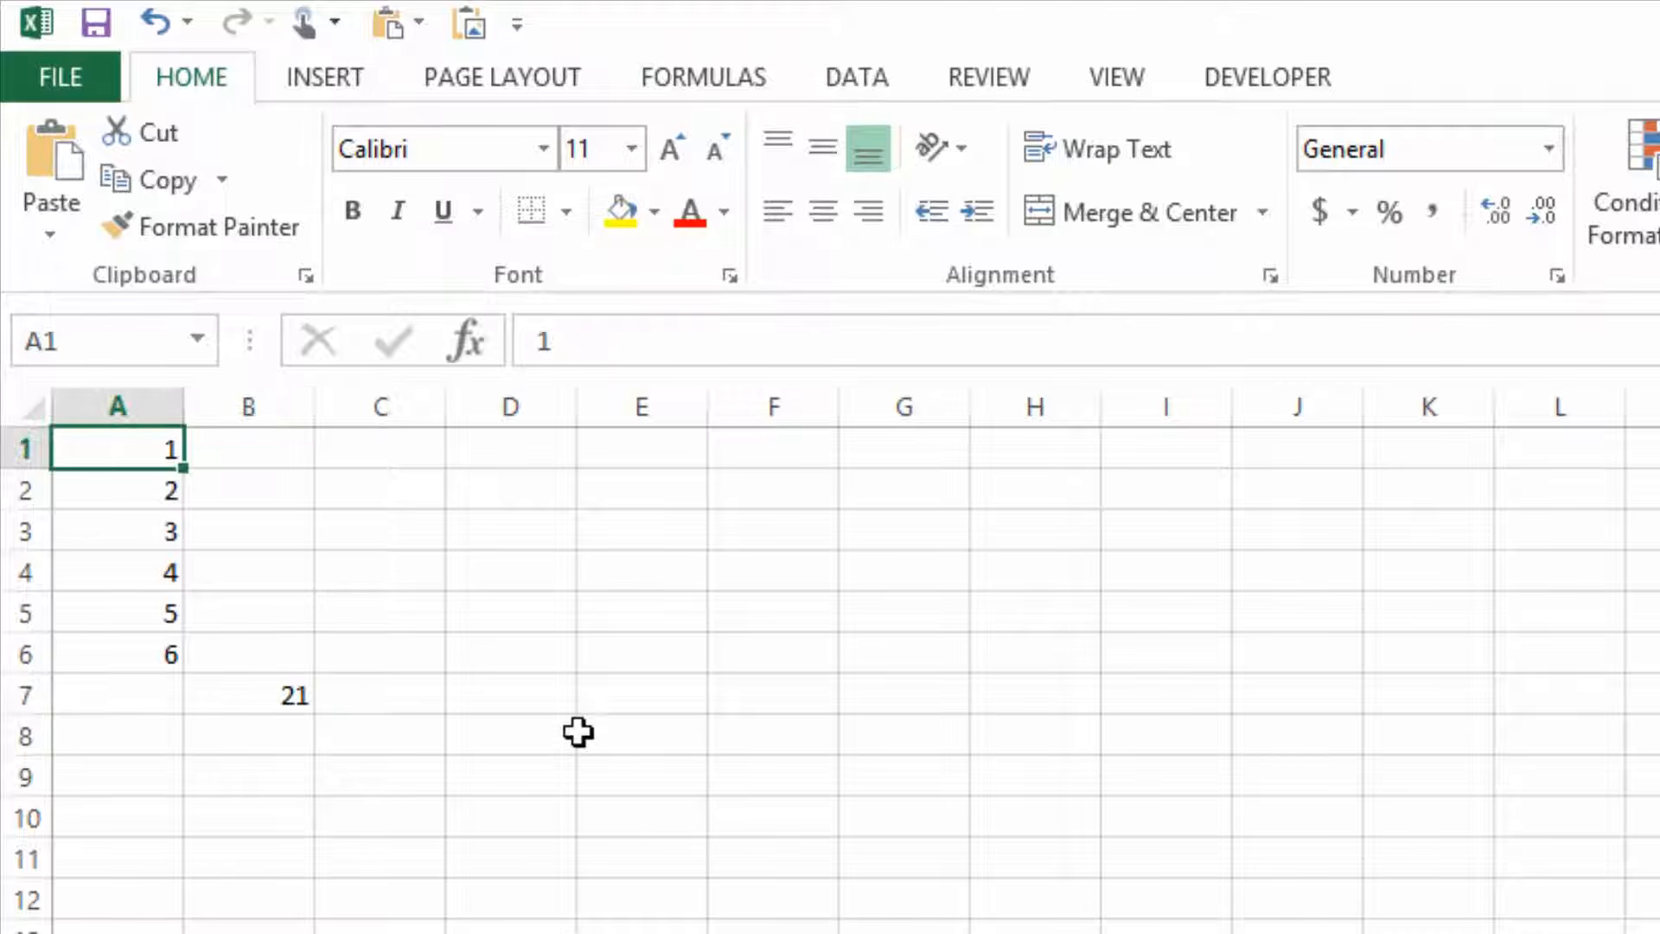
{"action": "type", "text": "100"}
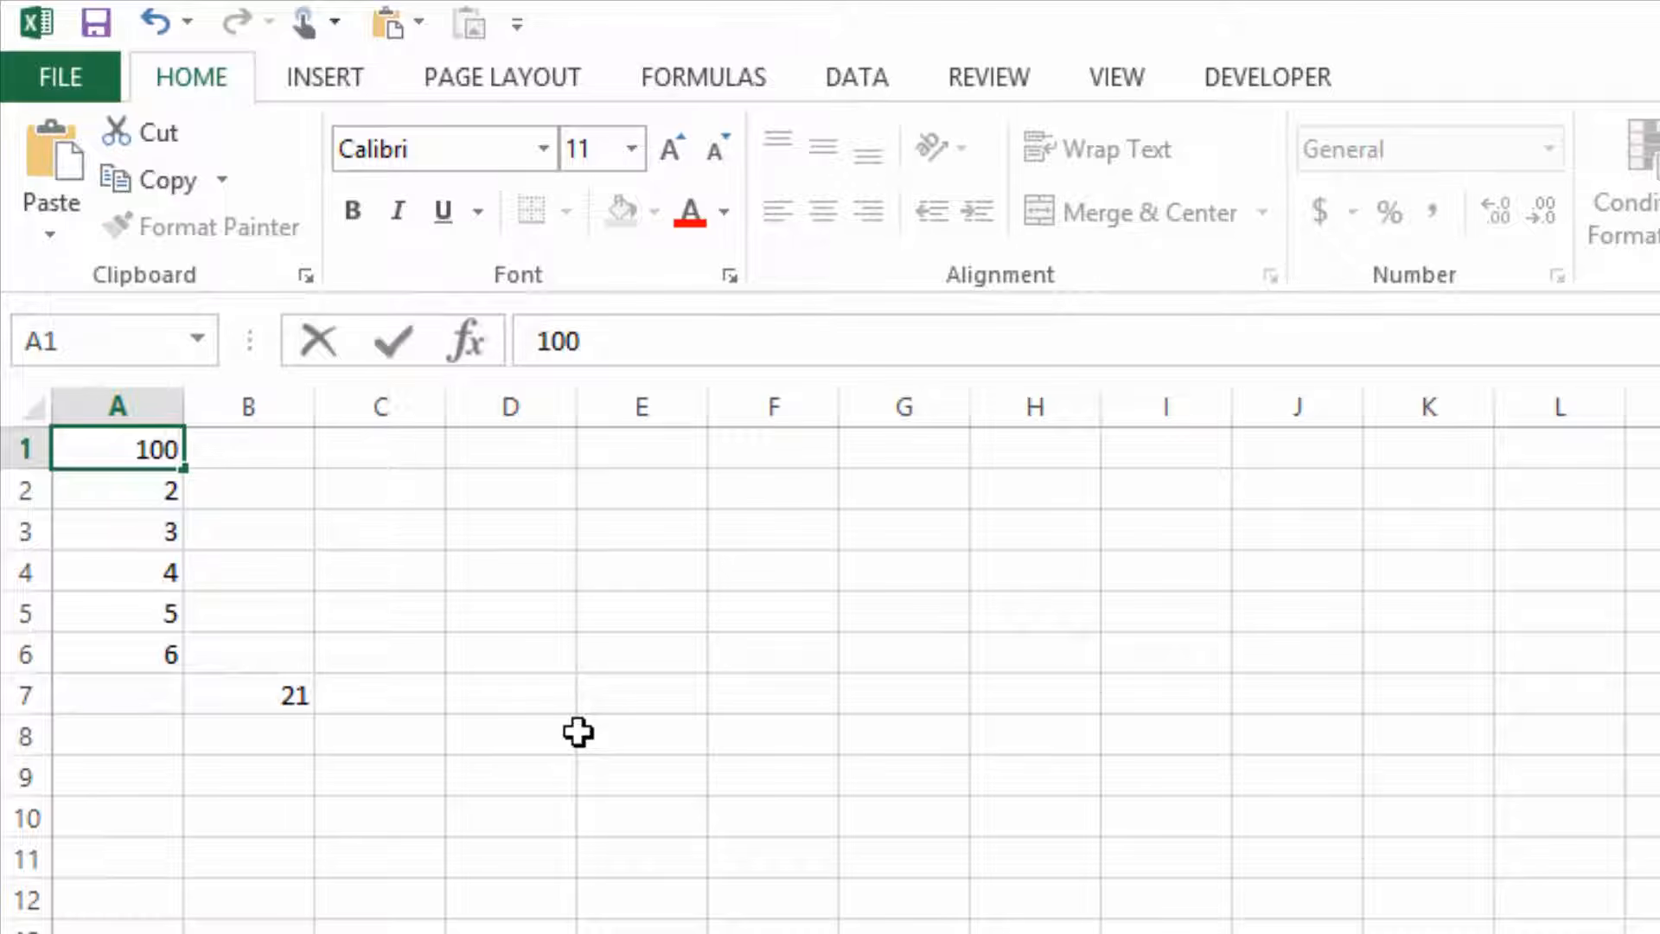
{"action": "key", "text": "Return"}
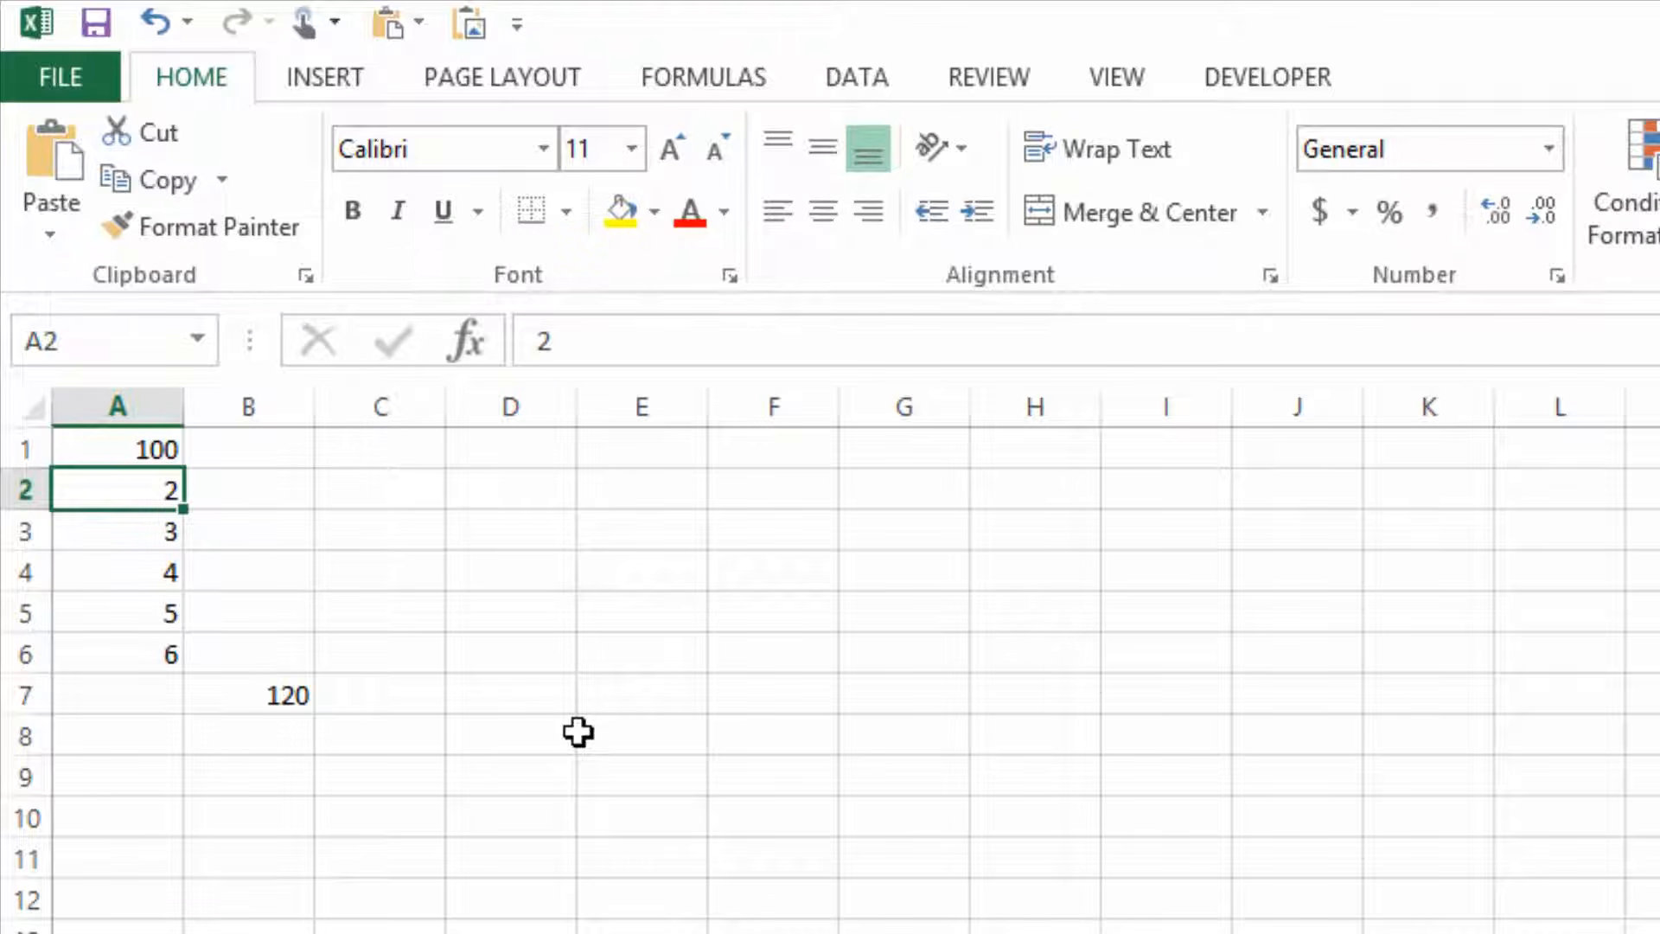
{"action": "left_click", "coordinate": [286, 692]}
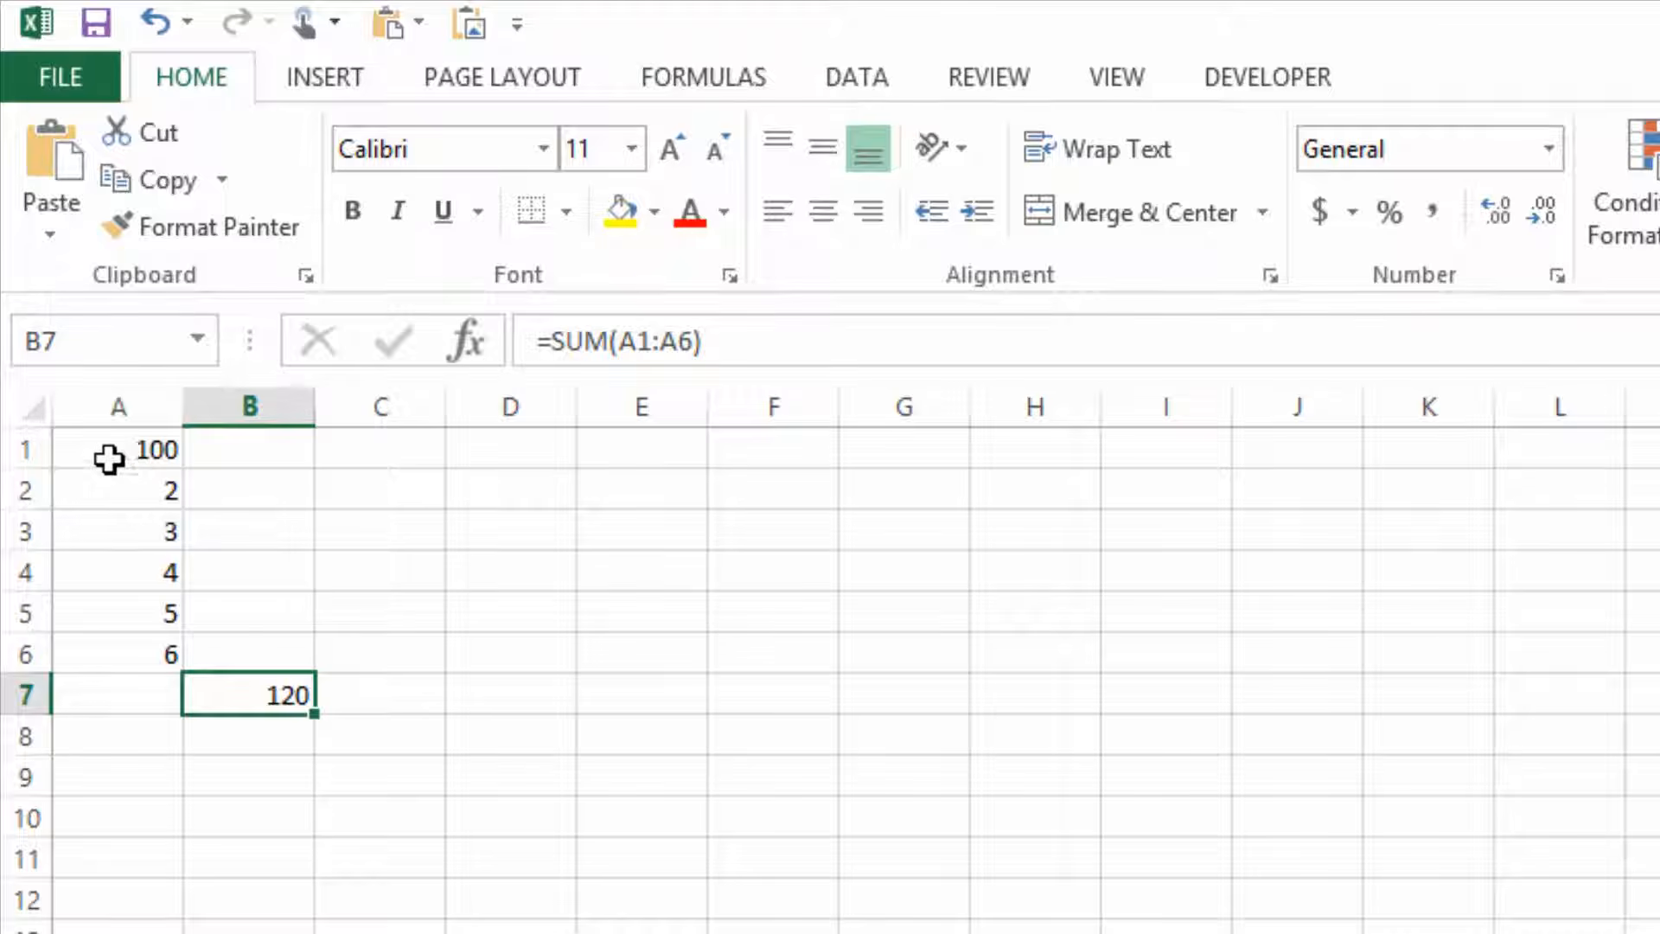
{"action": "left_click", "coordinate": [108, 574]}
{"action": "type", "text": "1000"}
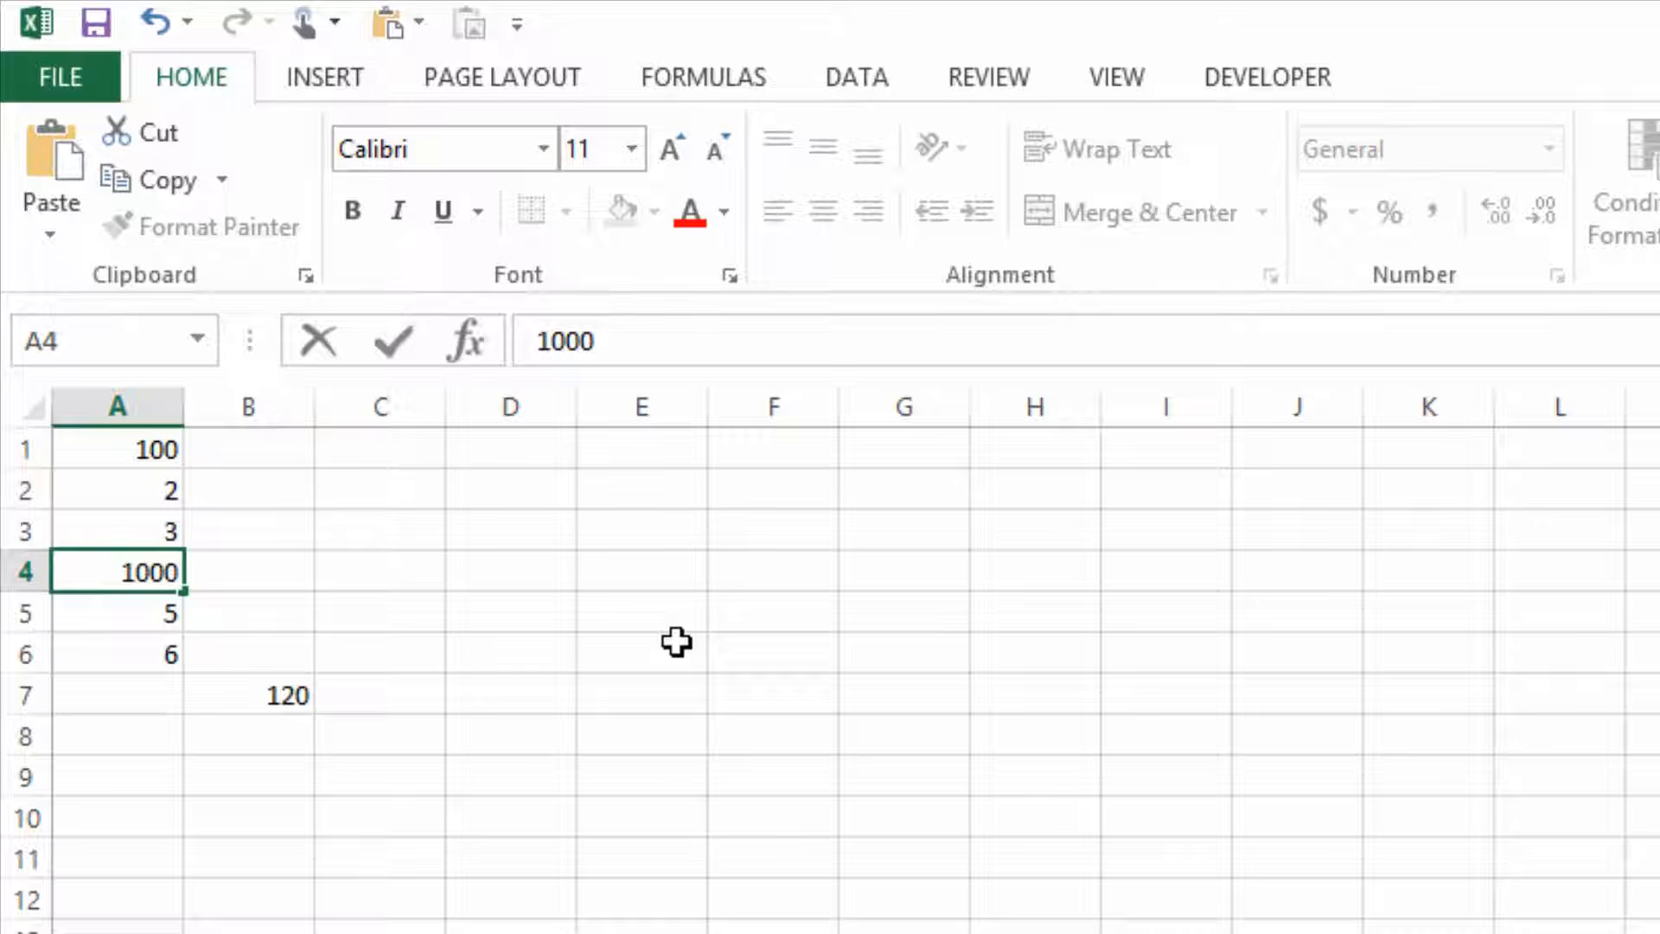
{"action": "key", "text": "Return"}
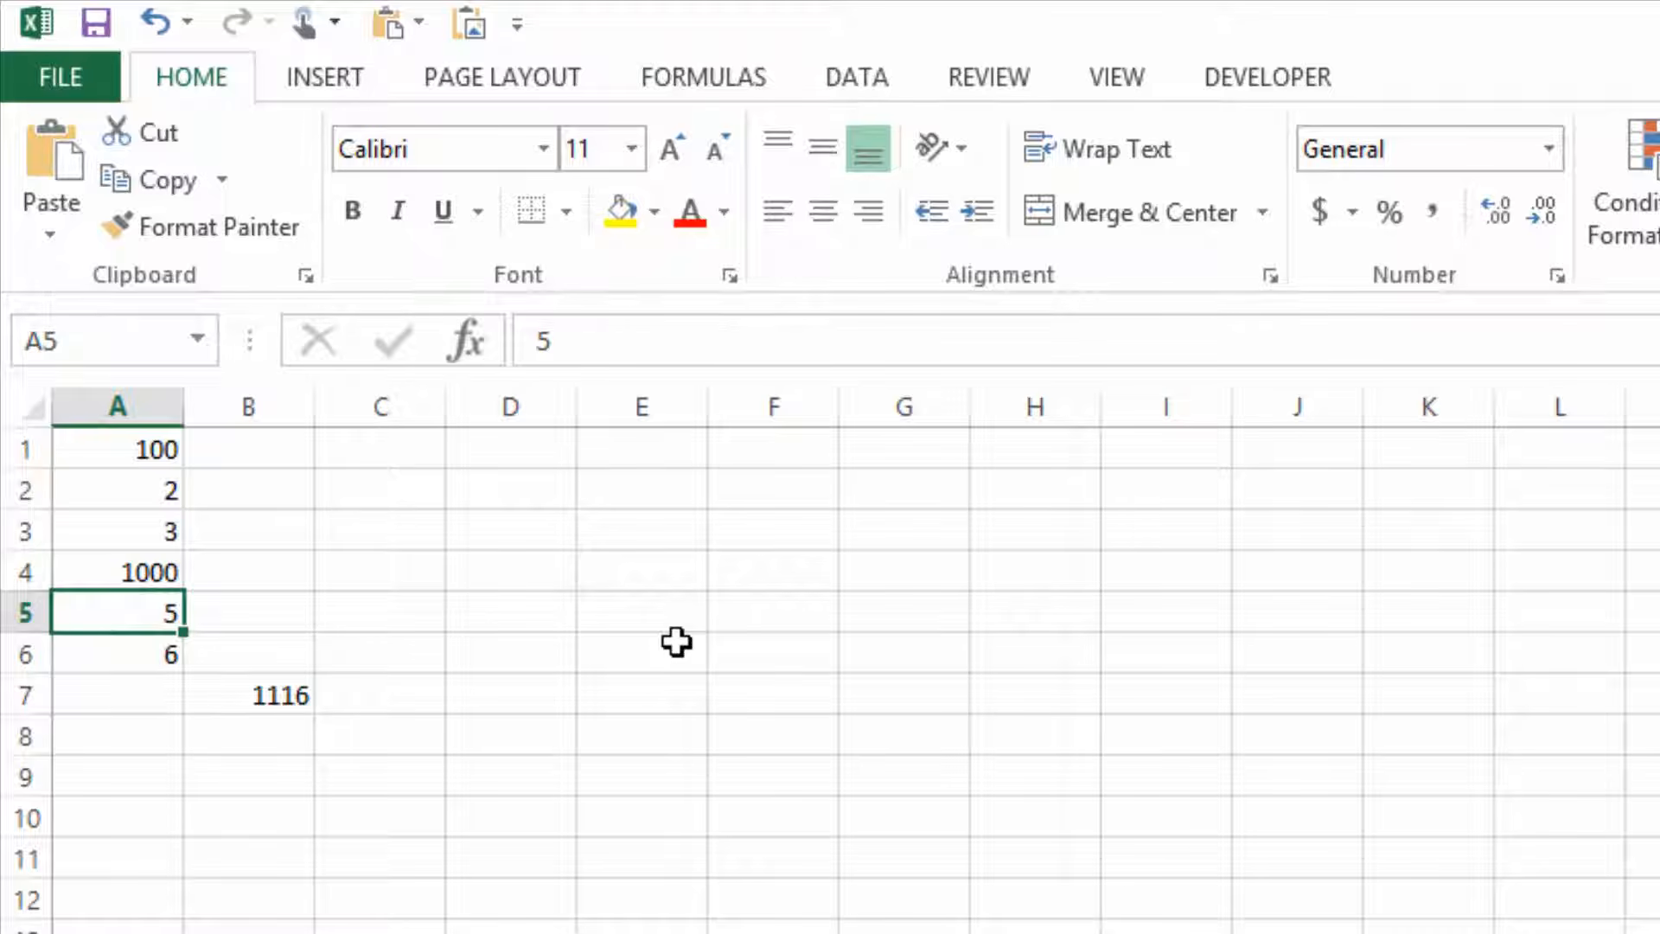
Enter scattered values: 1 in D1, 2 in E1, 3 in F2 and 4 in G3.
{"action": "left_click", "coordinate": [484, 448]}
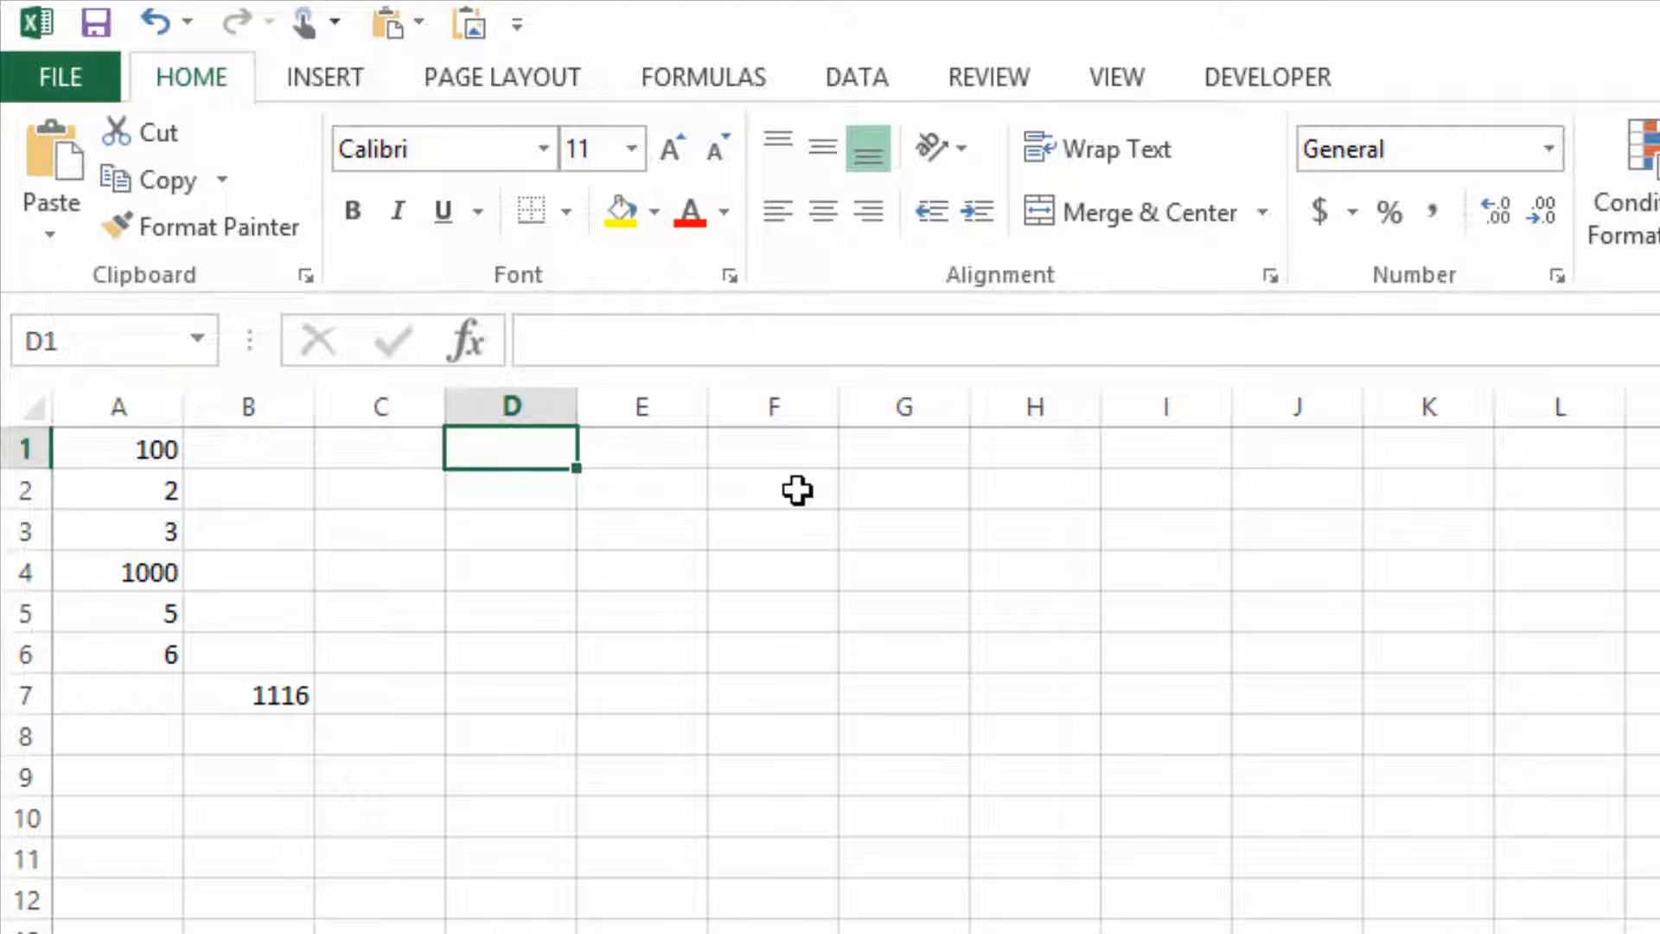
{"action": "type", "text": "1"}
{"action": "key", "text": "Tab"}
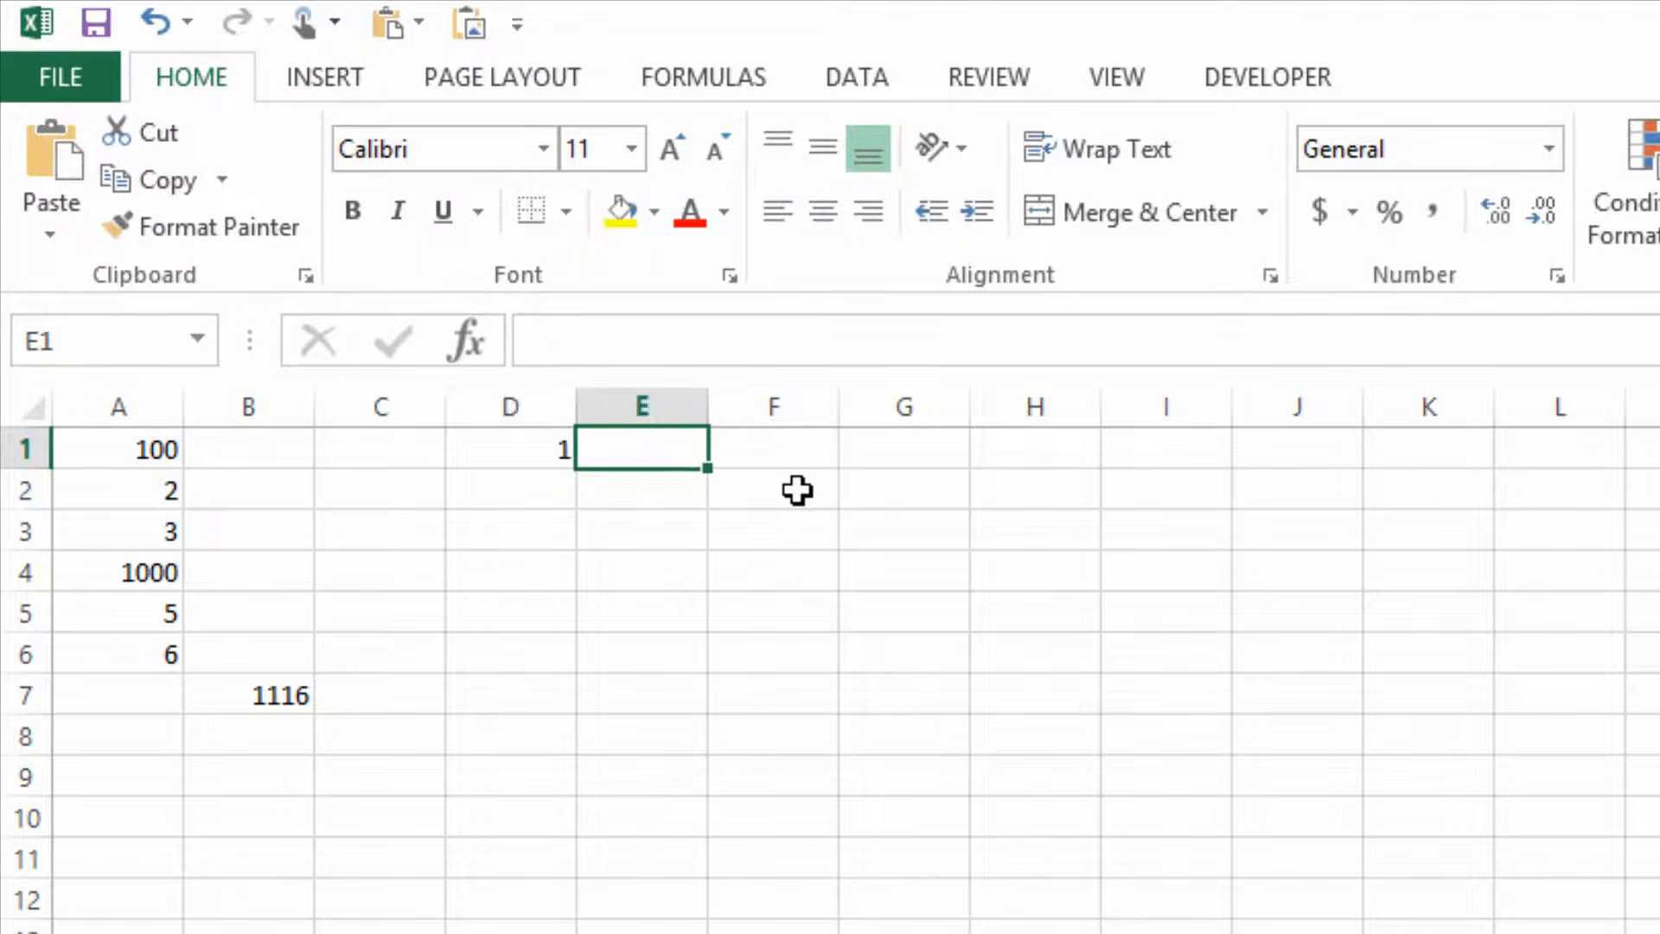
{"action": "type", "text": "2"}
{"action": "left_click", "coordinate": [796, 491]}
{"action": "type", "text": "3"}
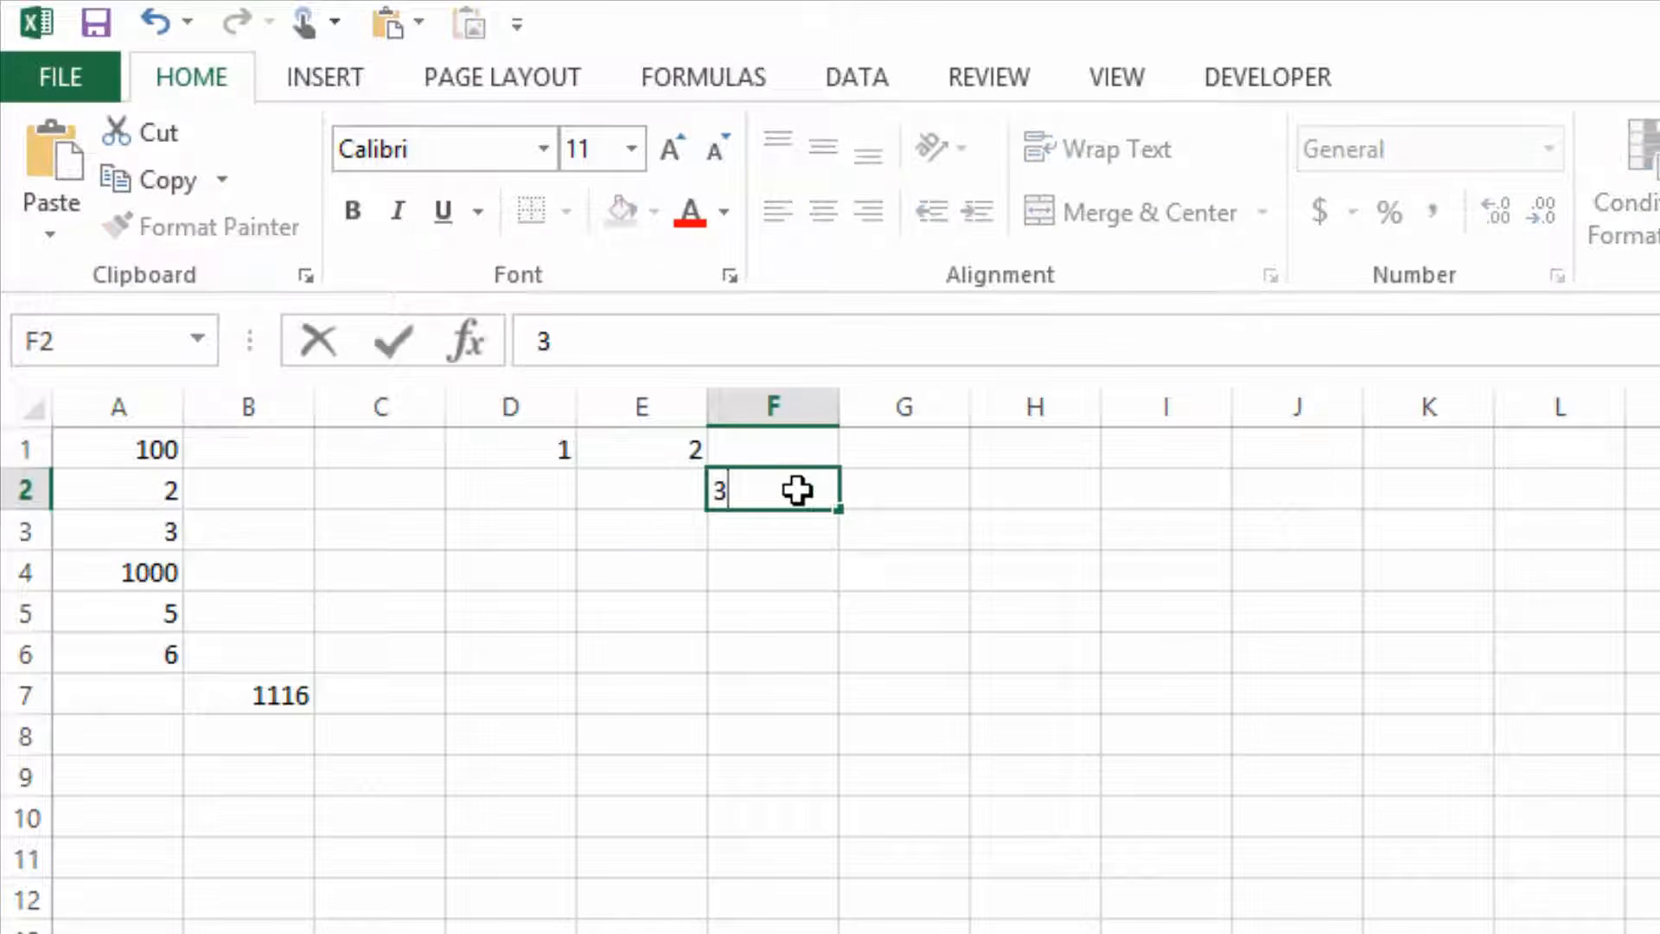
{"action": "key", "text": "Tab"}
{"action": "key", "text": "Down"}
{"action": "type", "text": "4"}
{"action": "key", "text": "Tab"}
{"action": "key", "text": "Down"}
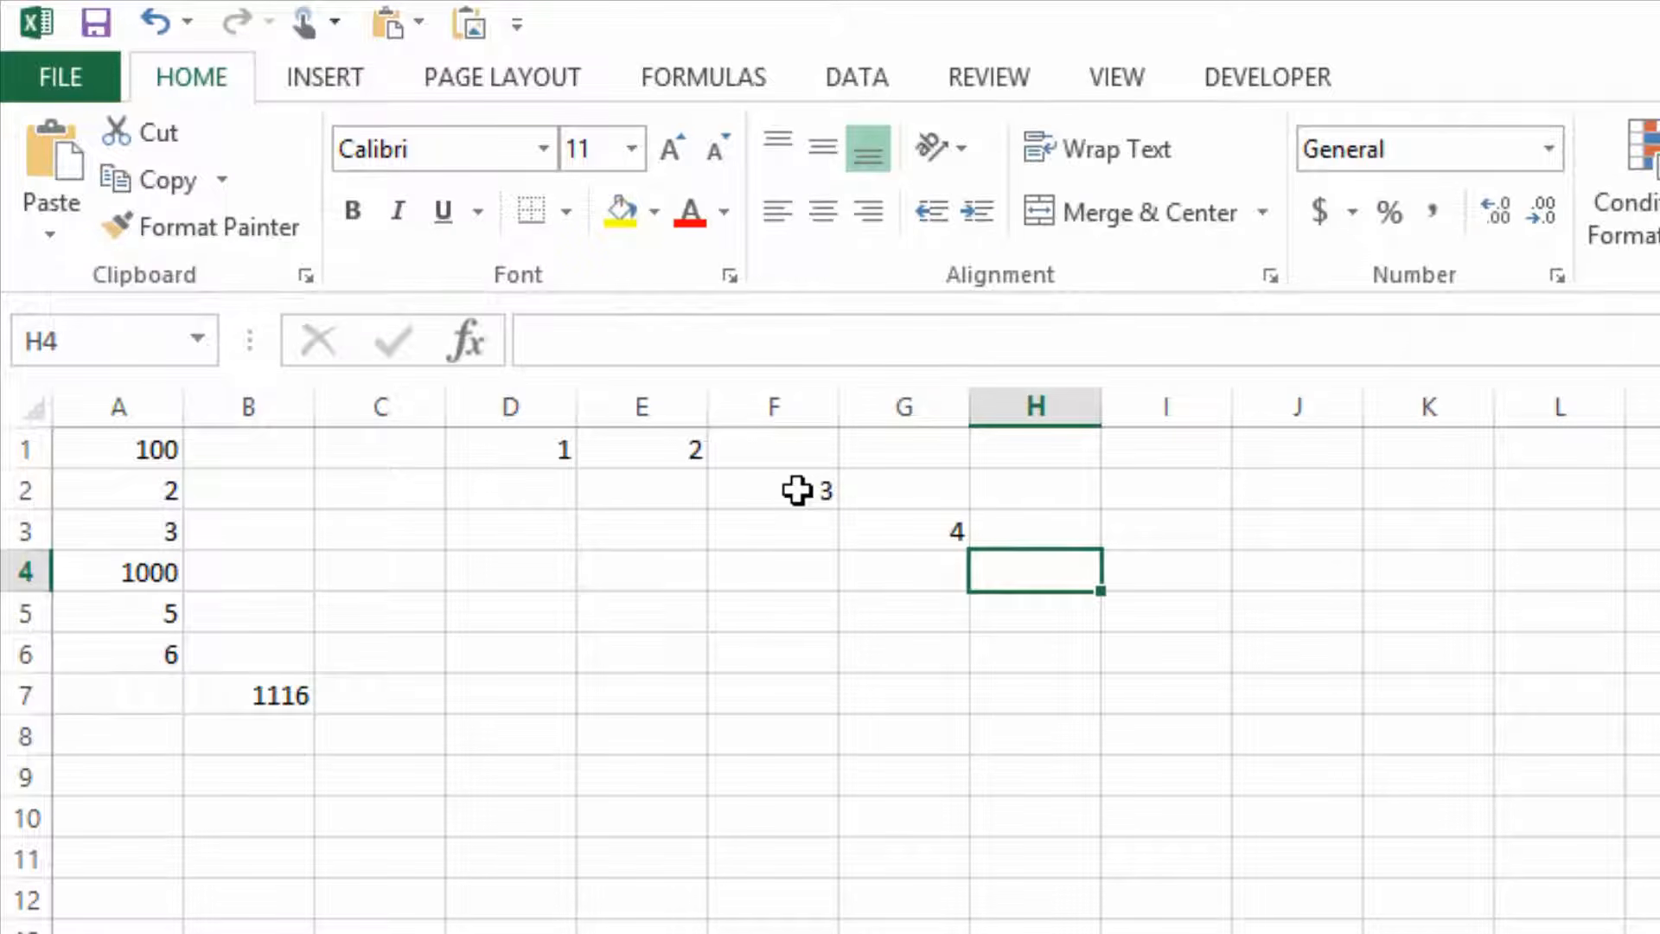
Add up the separate cells D1, E1, F2 and G3 with a SUM formula in cell E4.
{"action": "left_click", "coordinate": [621, 577]}
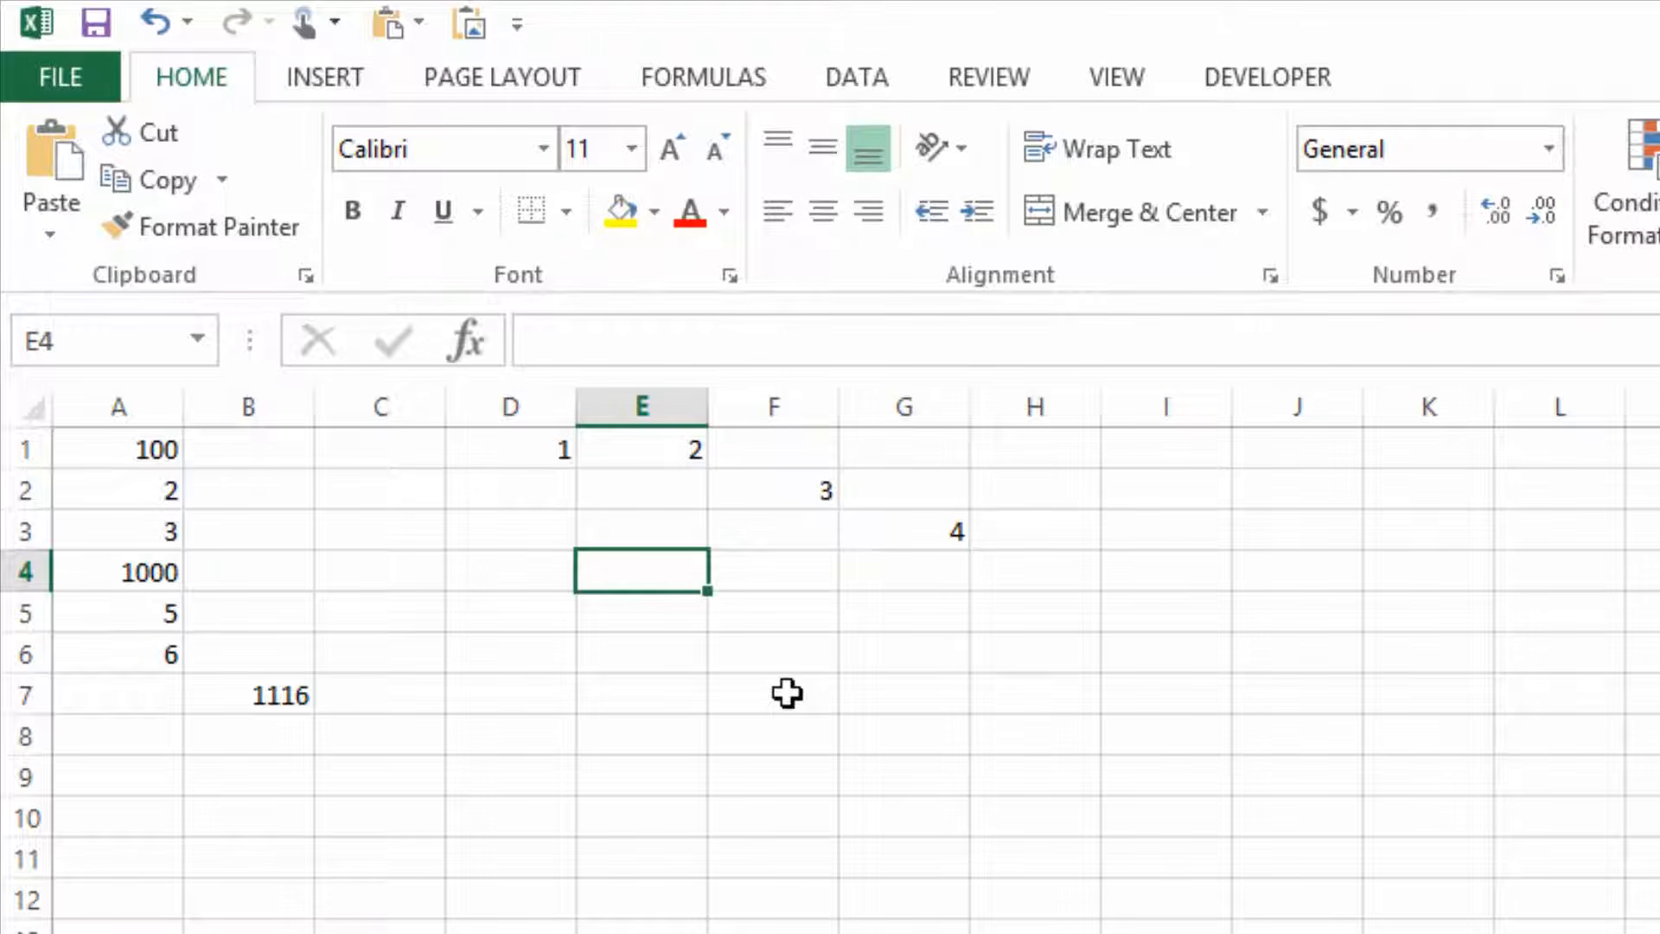
{"action": "type", "text": "="}
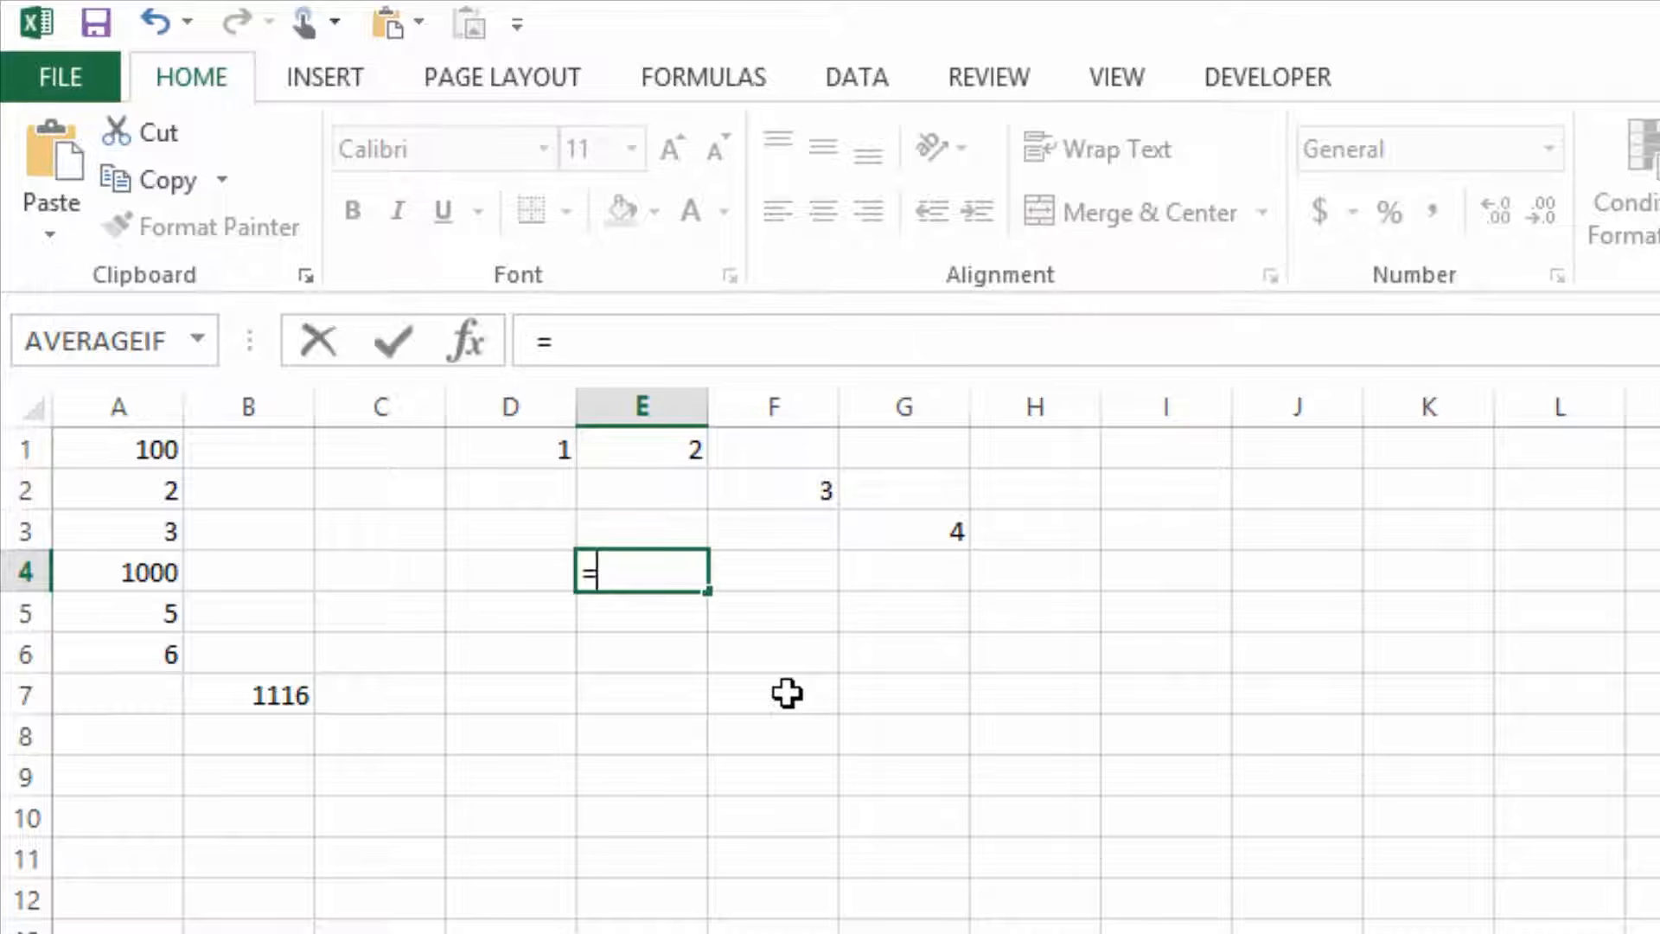
{"action": "type", "text": "su"}
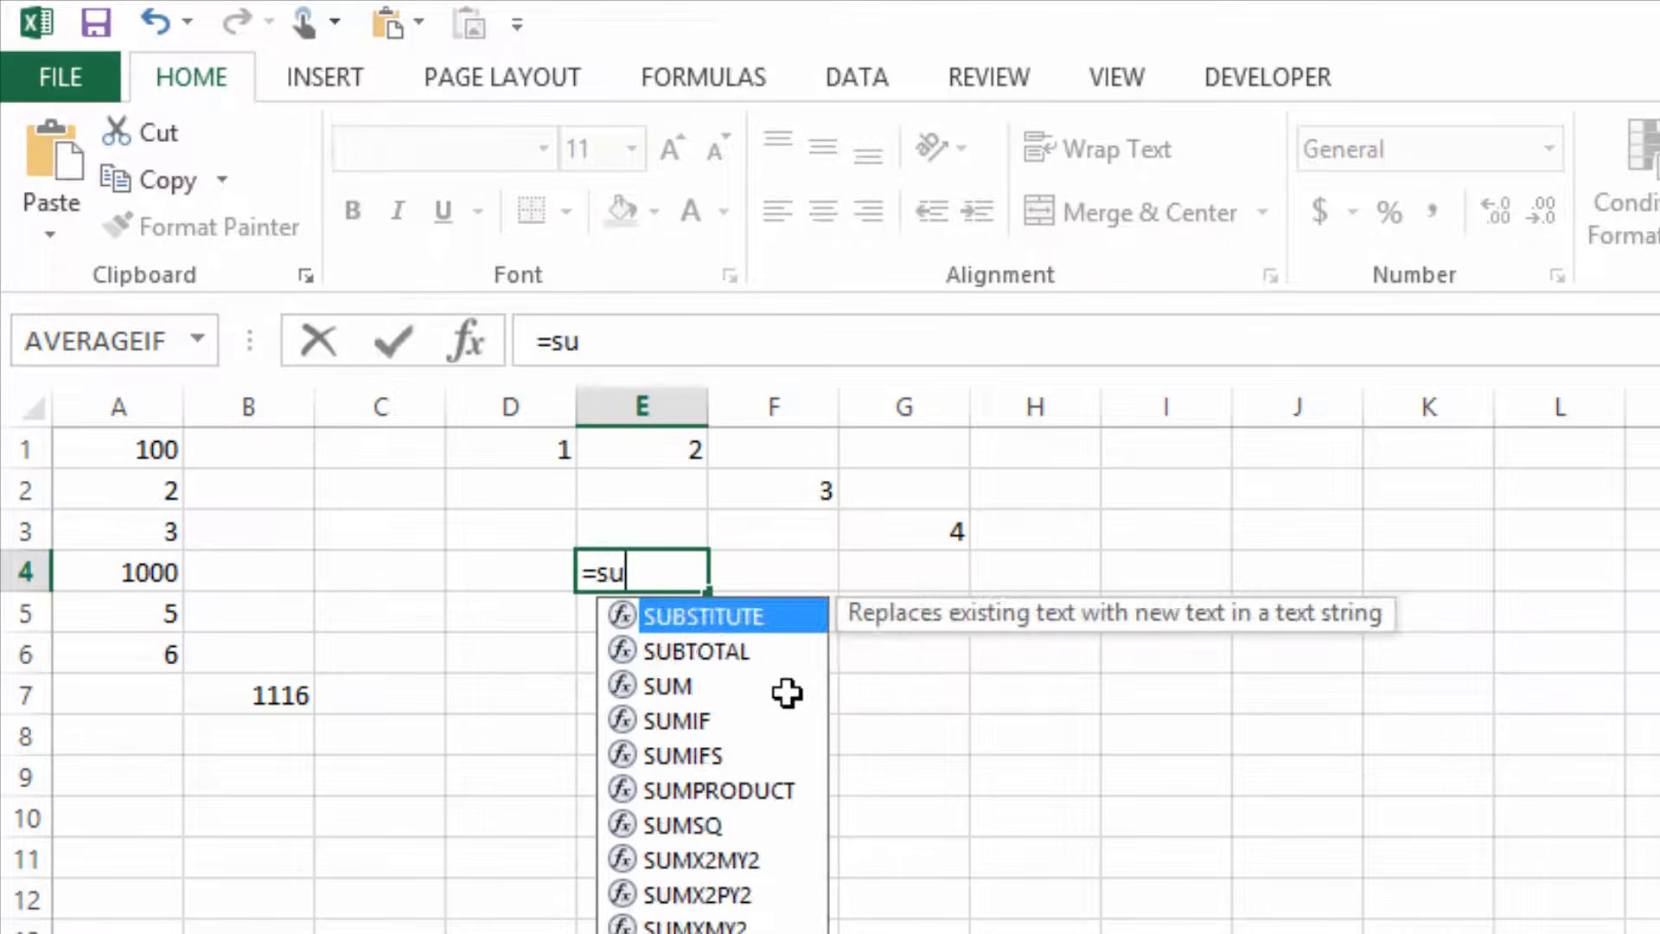
{"action": "type", "text": "m("}
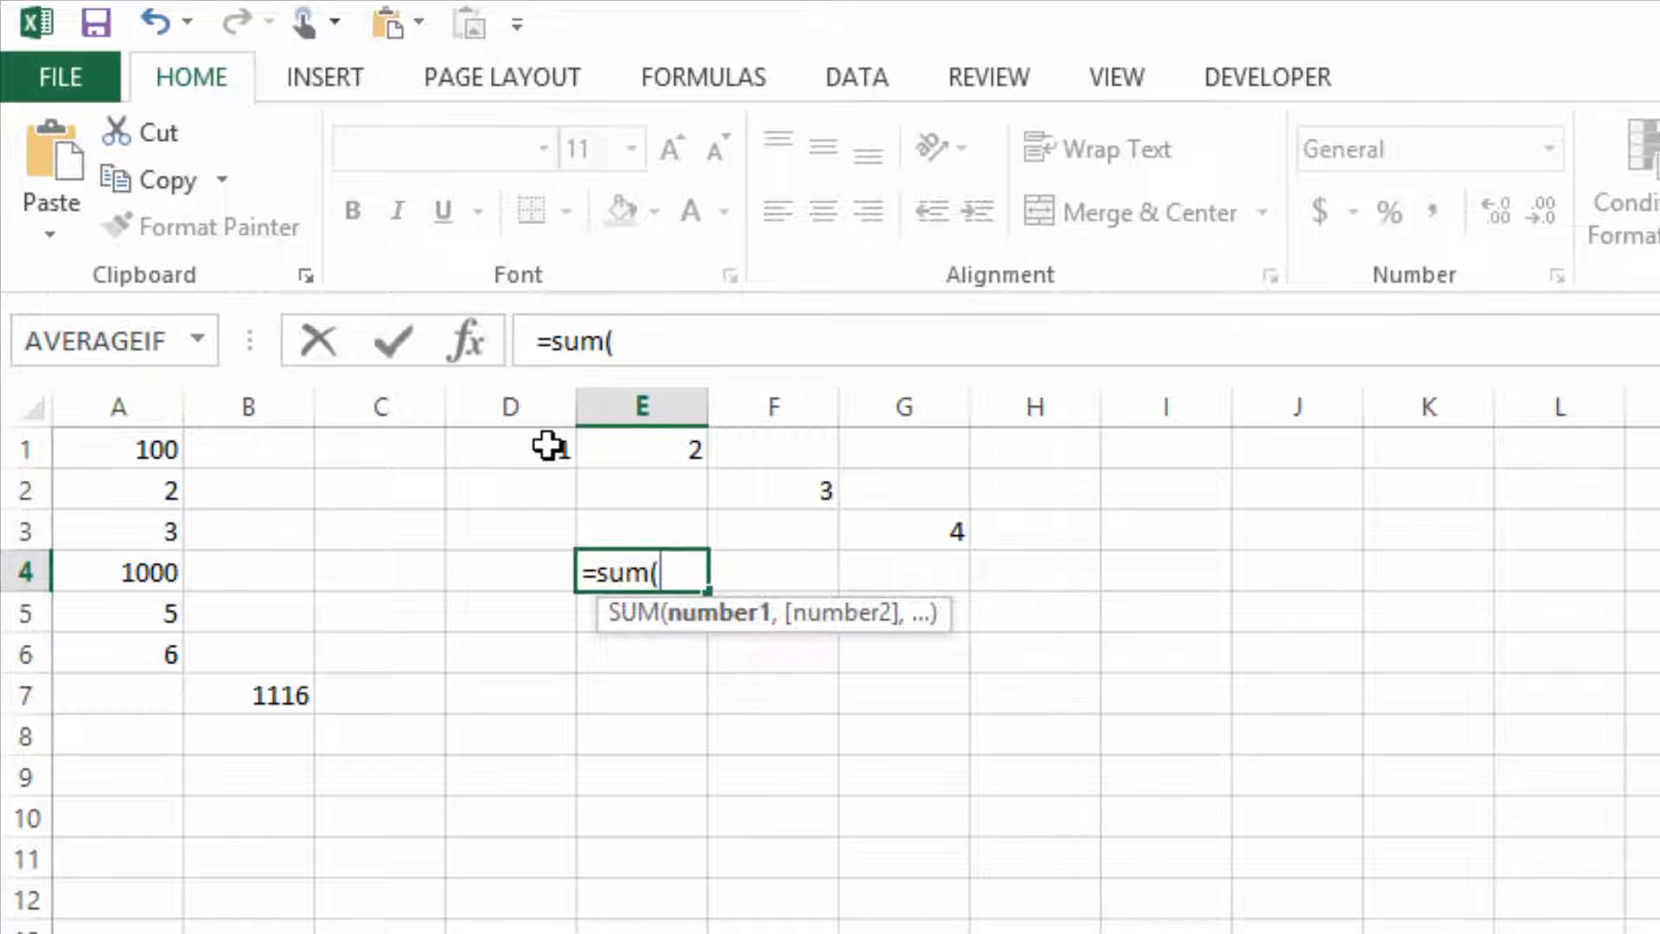
{"action": "left_click", "coordinate": [548, 446]}
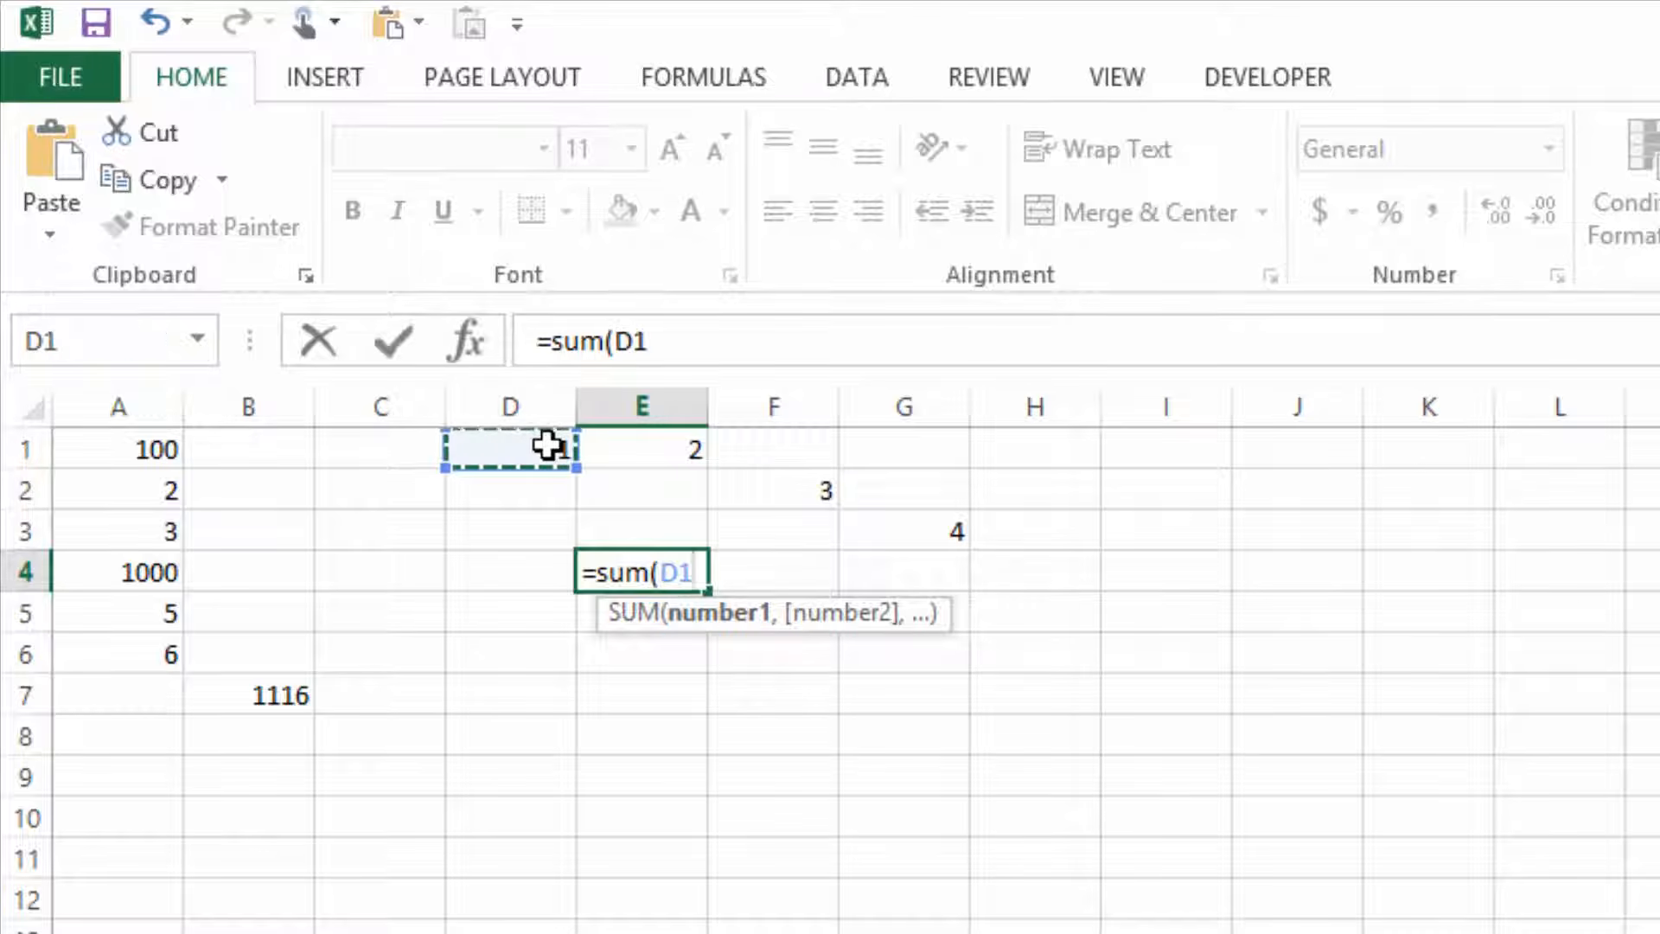
{"action": "type", "text": ","}
{"action": "left_click", "coordinate": [640, 452]}
{"action": "type", "text": ","}
{"action": "left_click", "coordinate": [761, 485]}
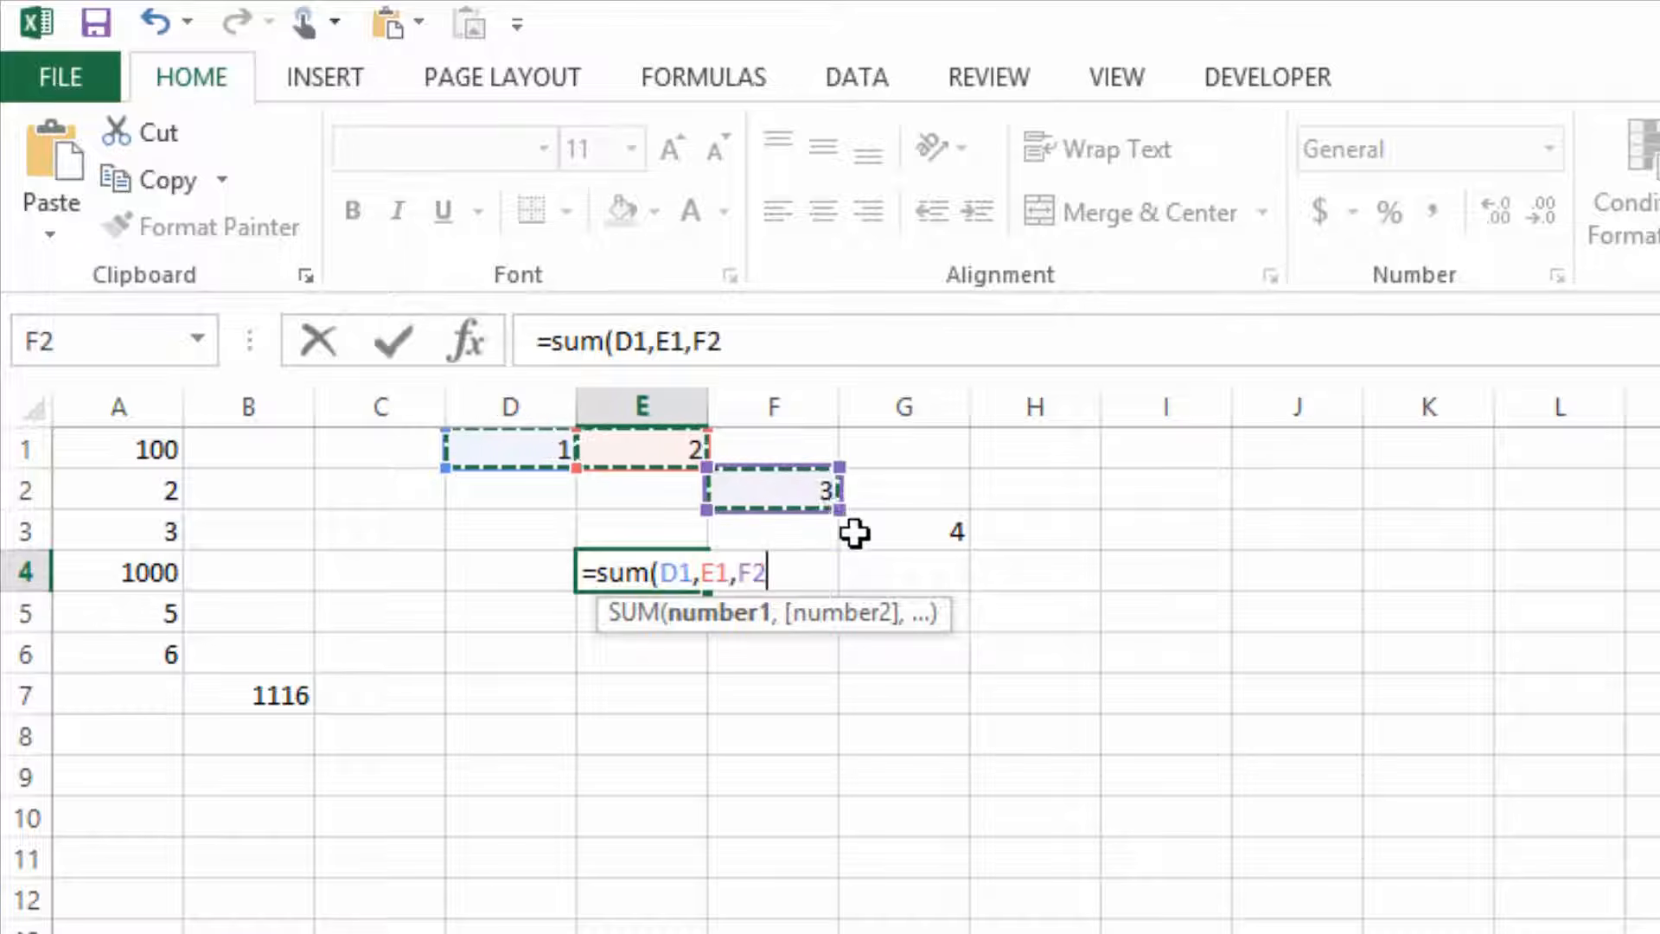
{"action": "type", "text": ","}
{"action": "left_click", "coordinate": [881, 526]}
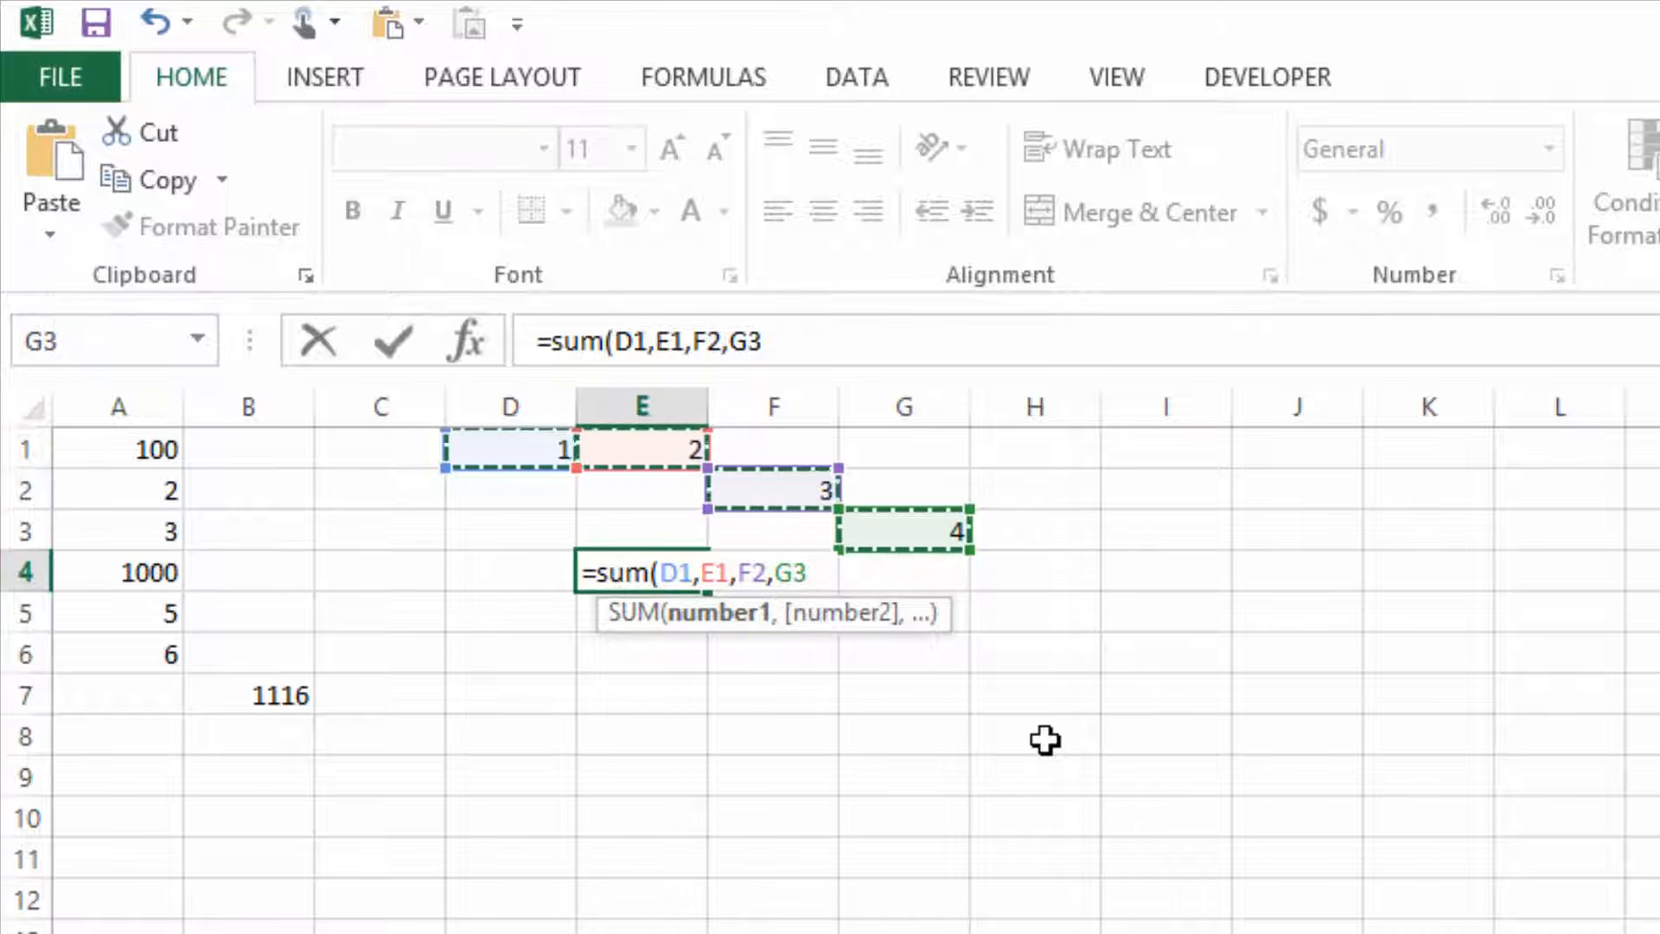
{"action": "type", "text": ")"}
{"action": "key", "text": "Return"}
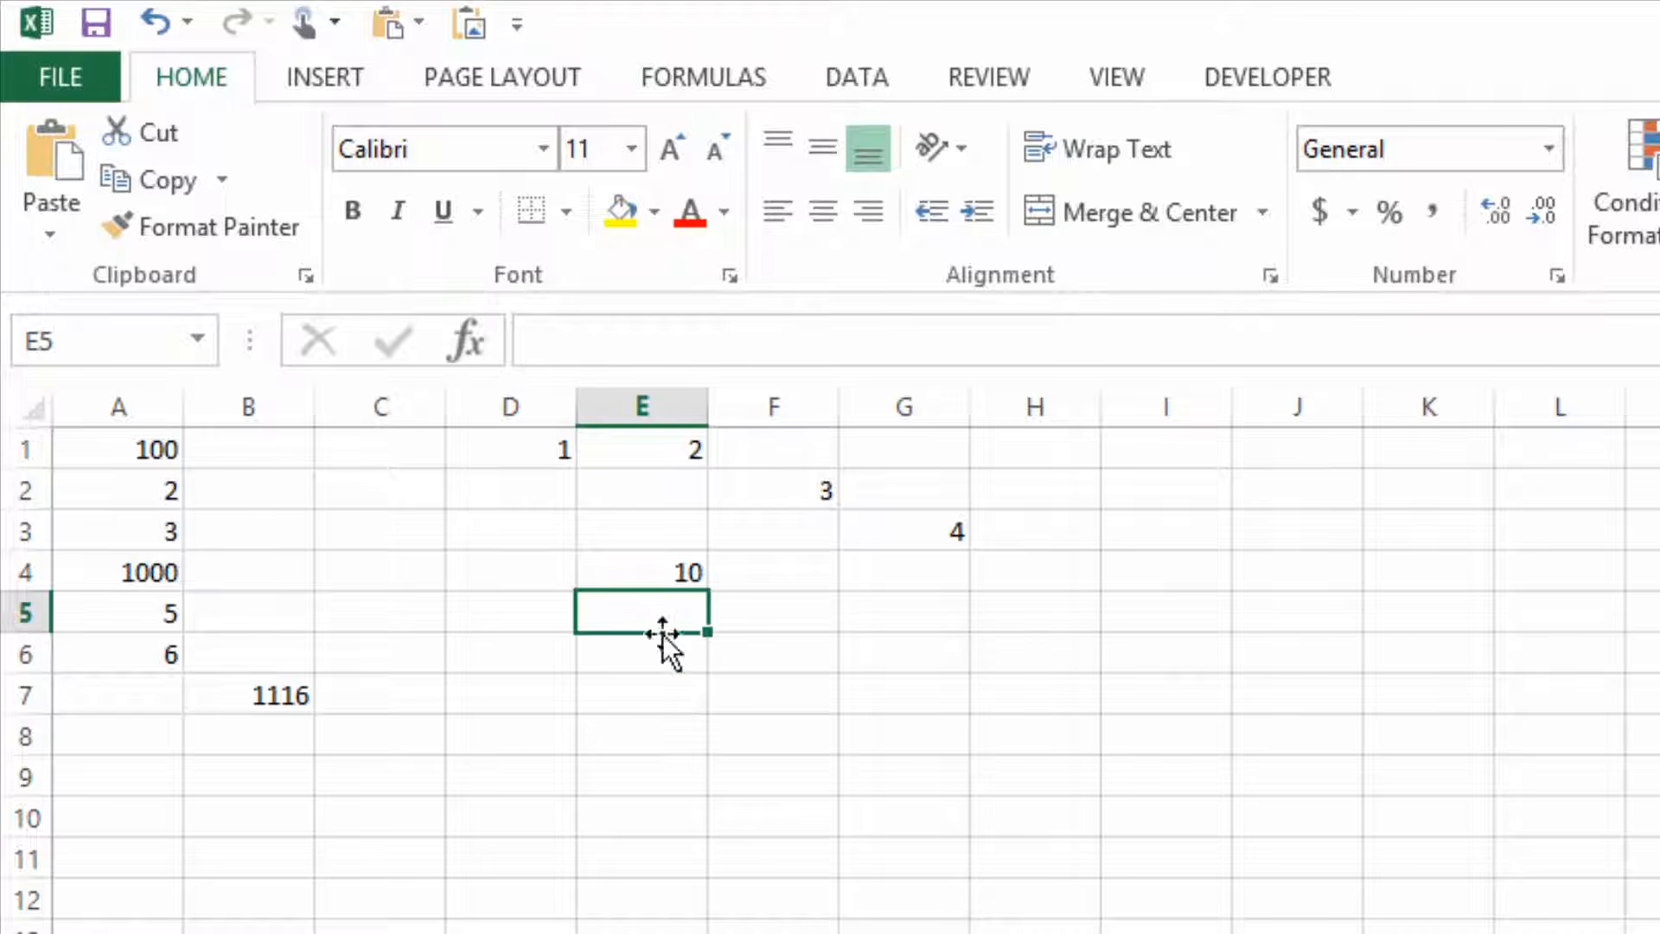
{"action": "left_click", "coordinate": [661, 575]}
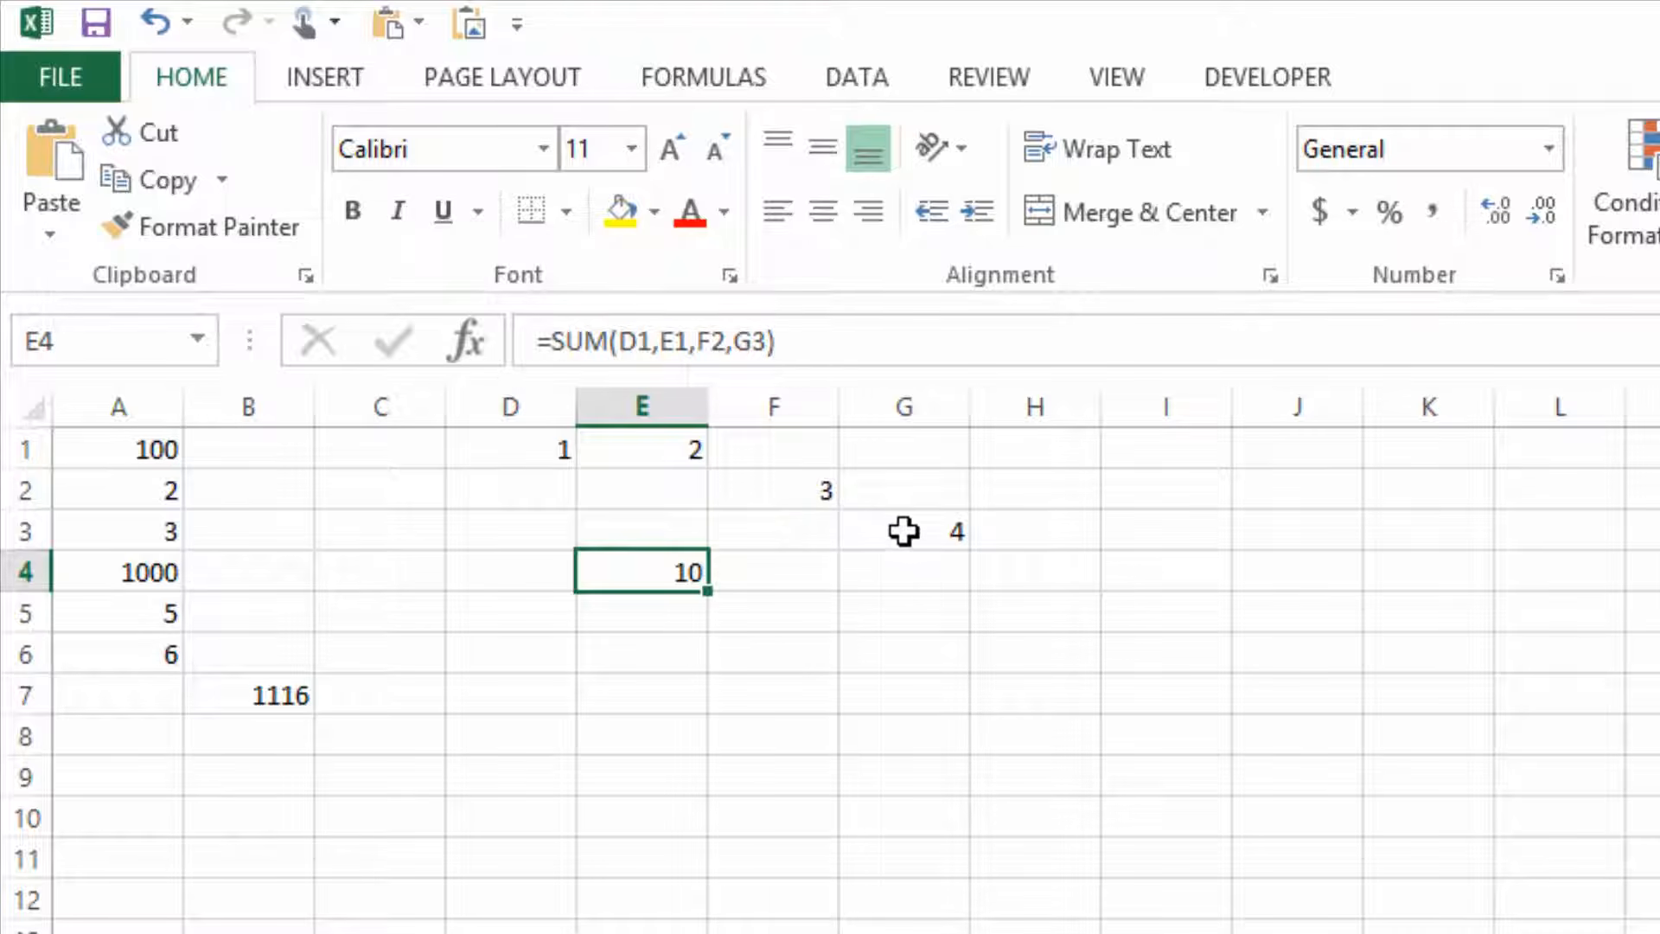
Change the value in cell F2 to 1000.
{"action": "left_click", "coordinate": [819, 493]}
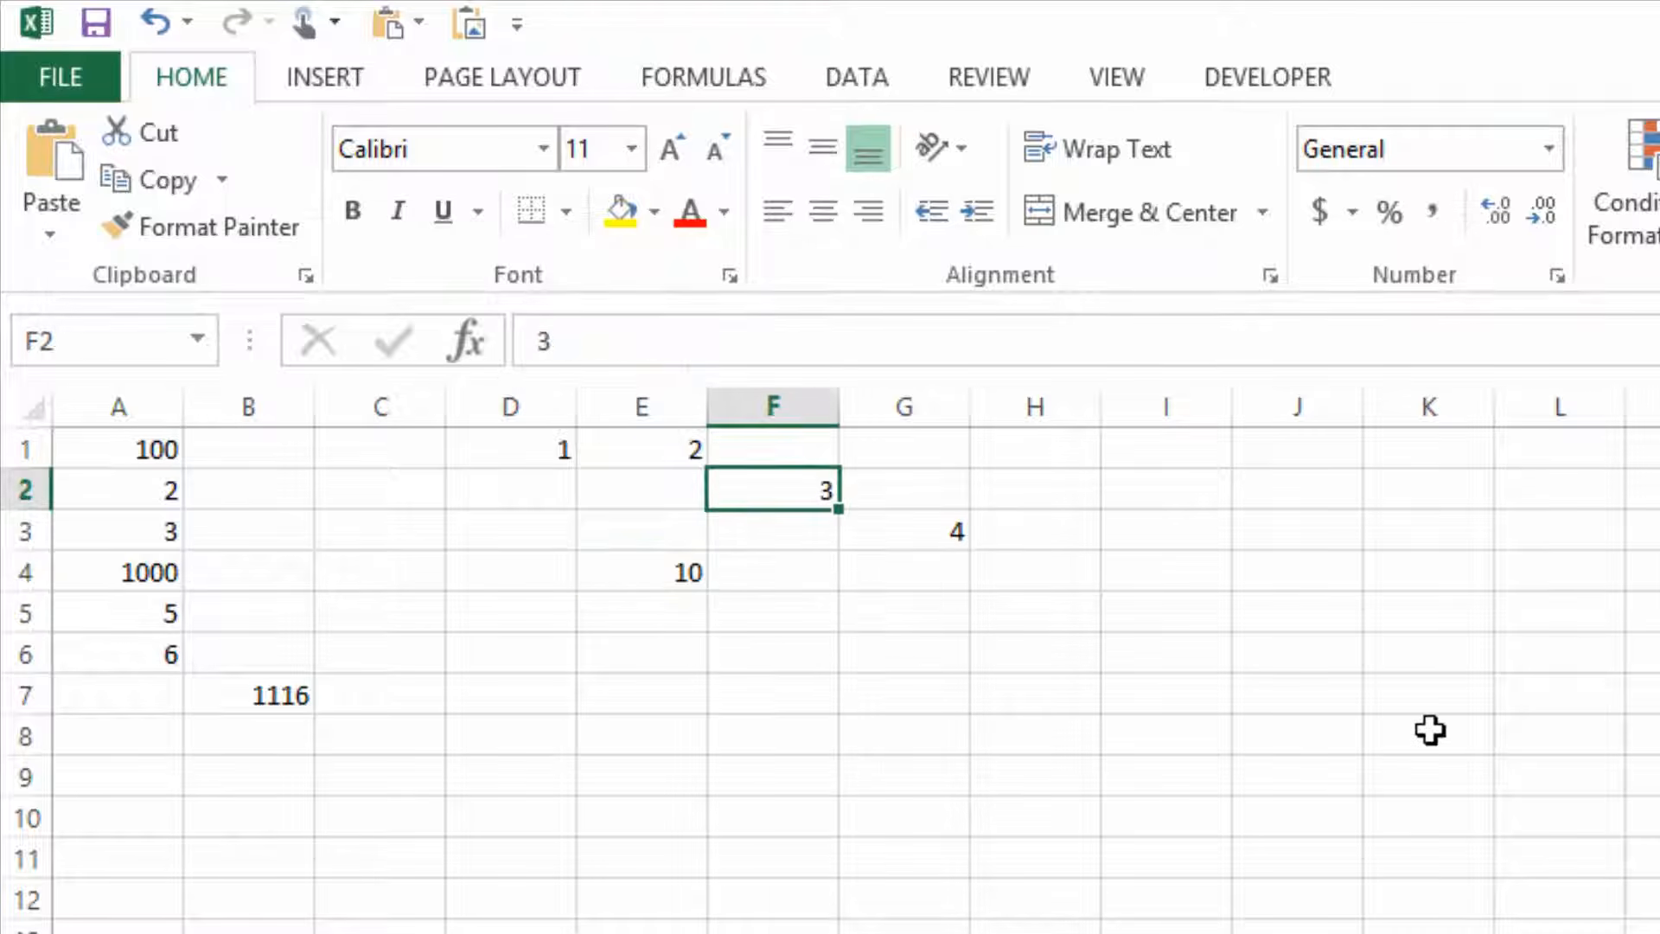
{"action": "type", "text": "1000"}
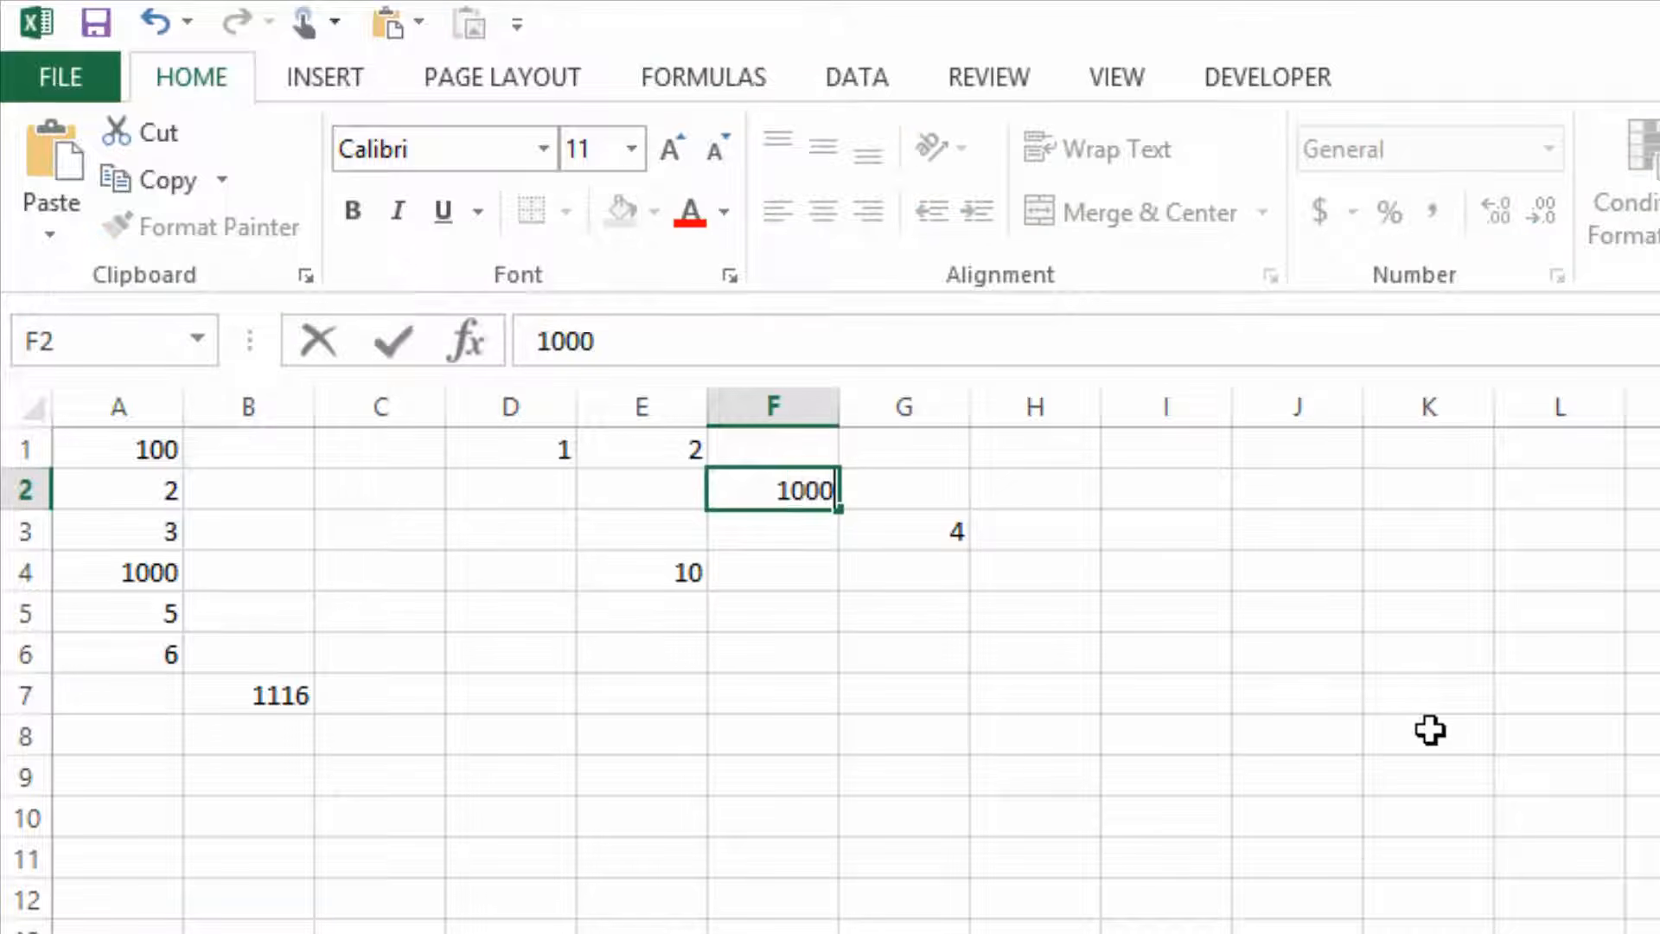
{"action": "key", "text": "Return"}
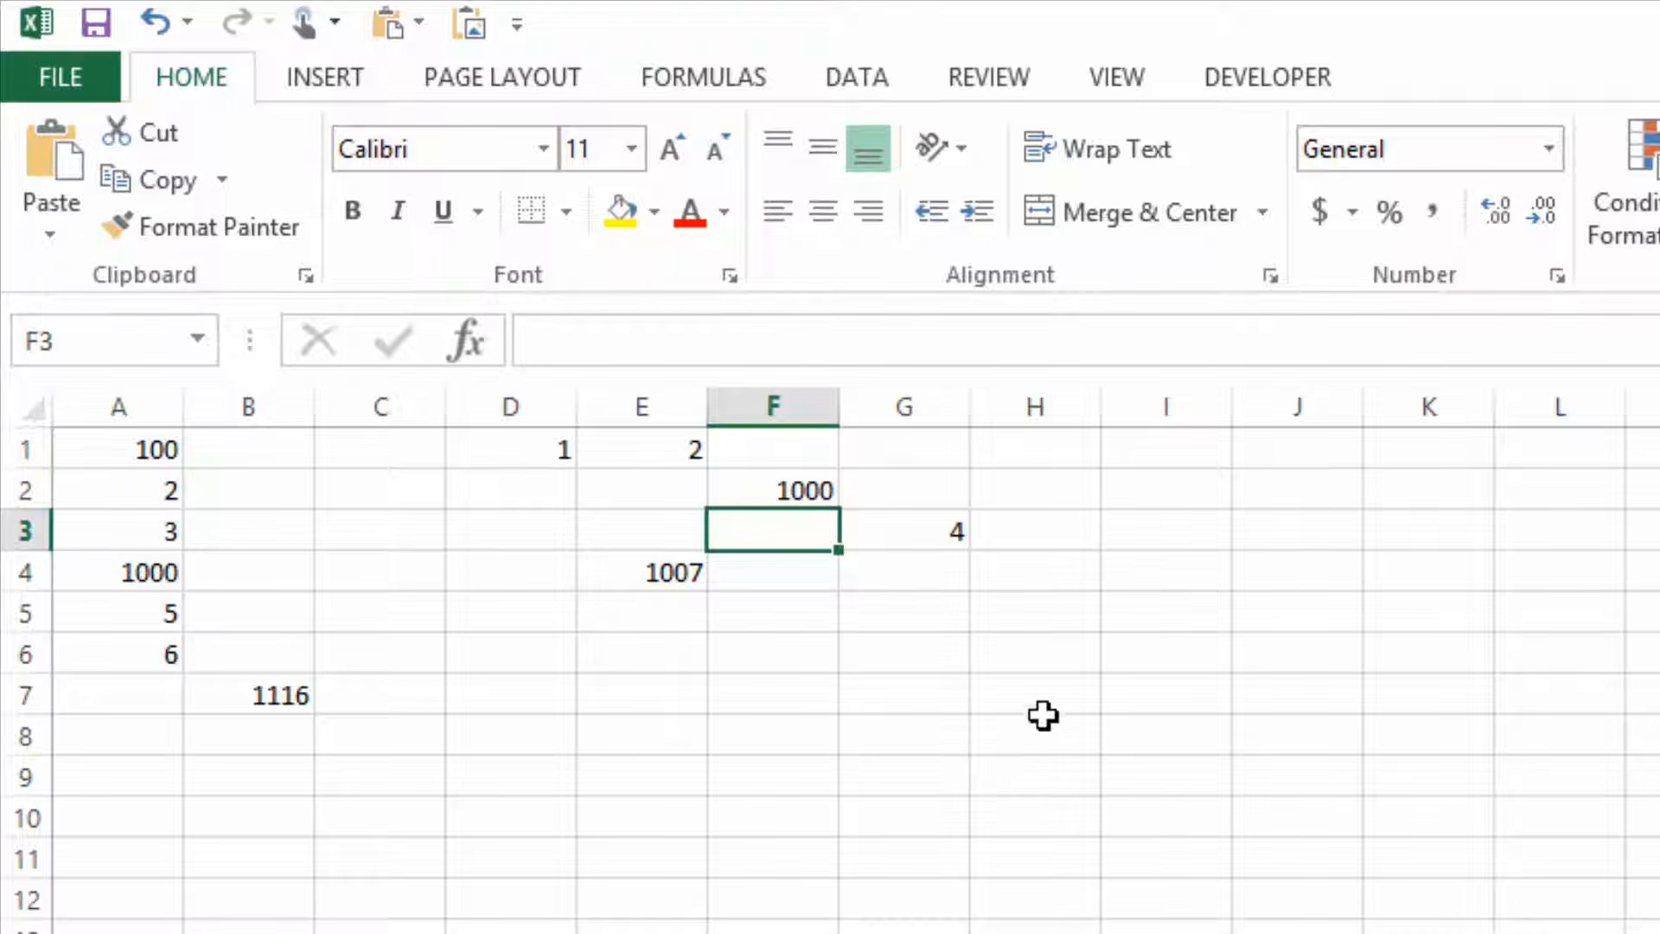
Enter the values 85, 75, 92 and 58 in cells I1 to I4.
{"action": "left_click", "coordinate": [1170, 454]}
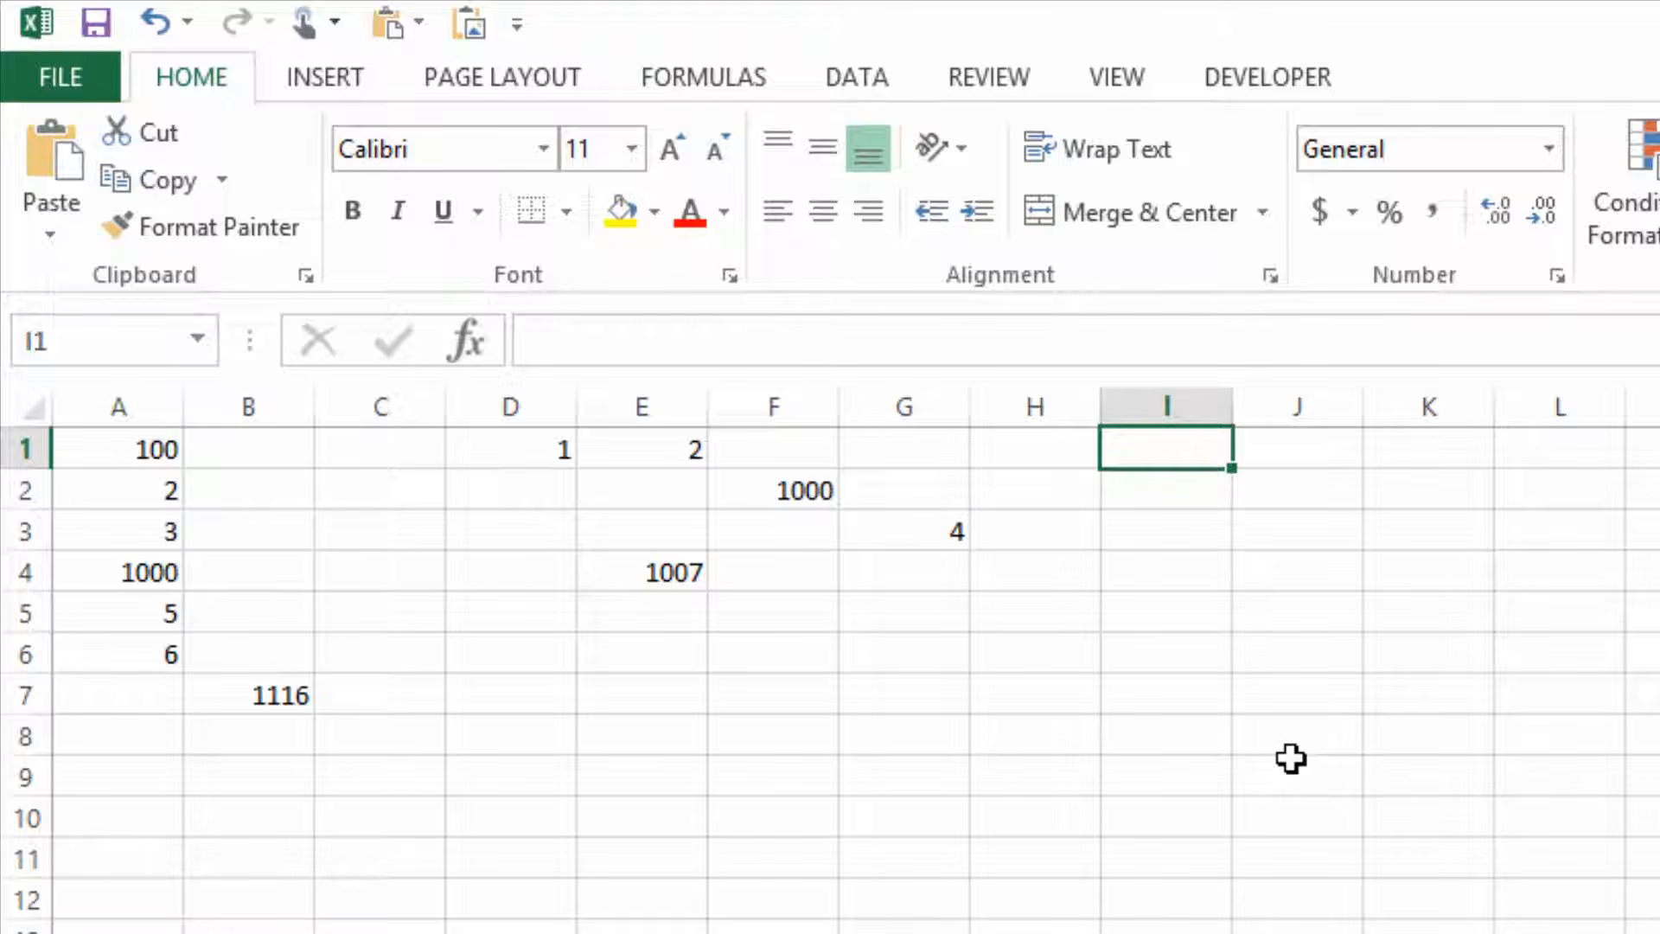
{"action": "type", "text": "85"}
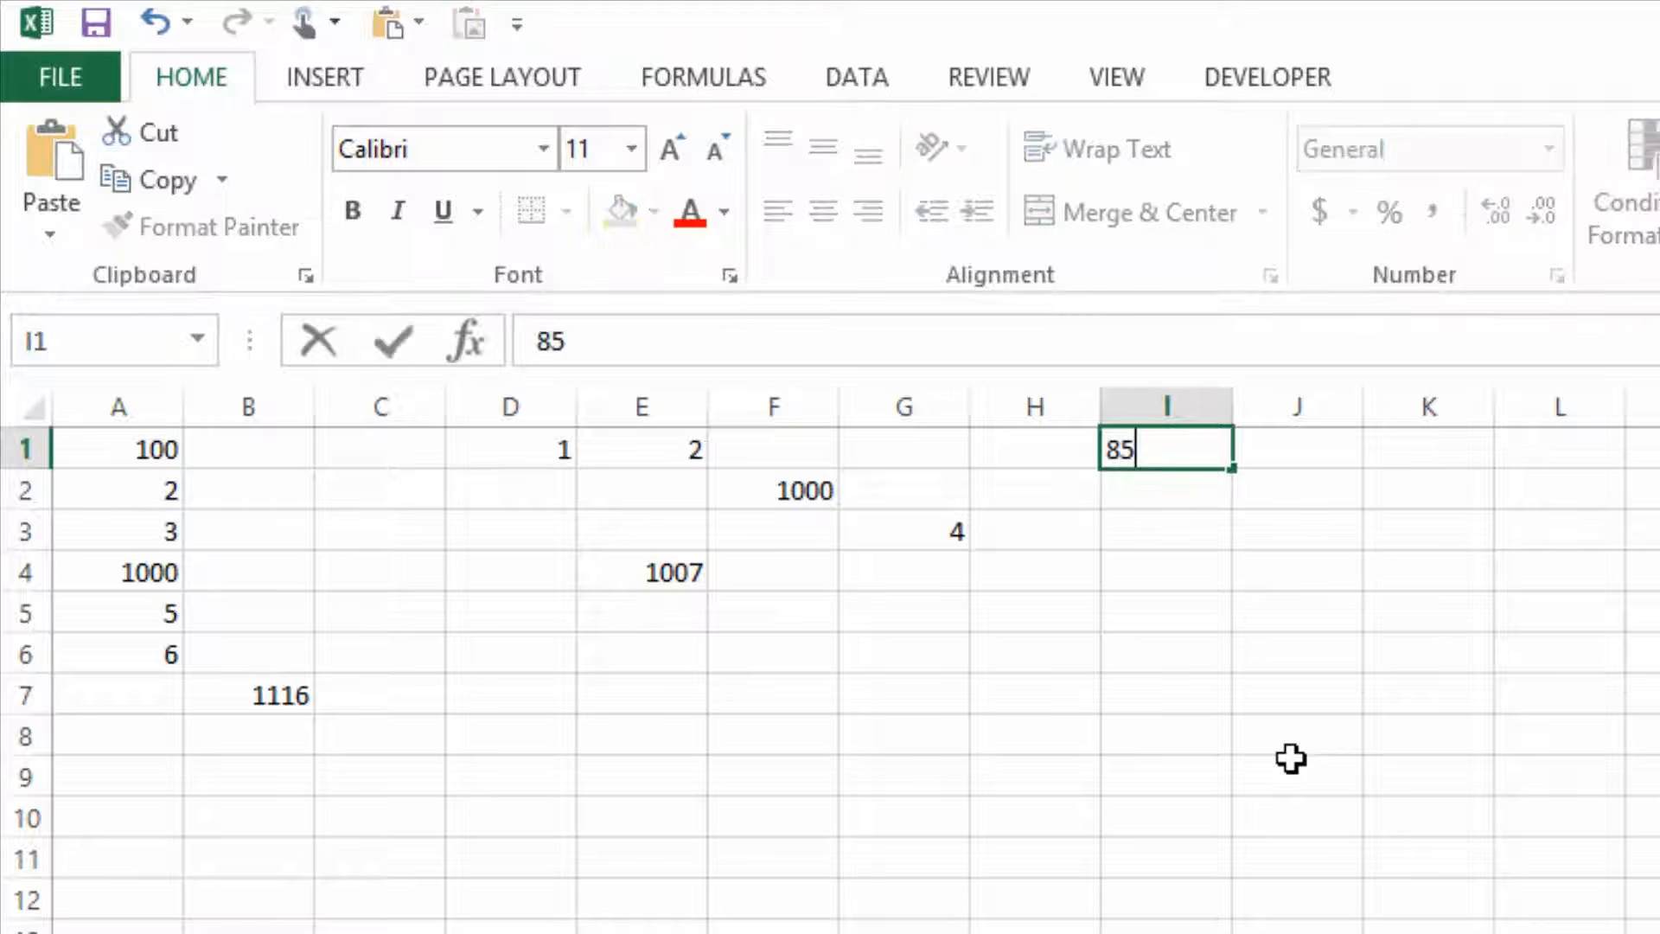
{"action": "key", "text": "Return"}
{"action": "type", "text": "75"}
{"action": "key", "text": "Return"}
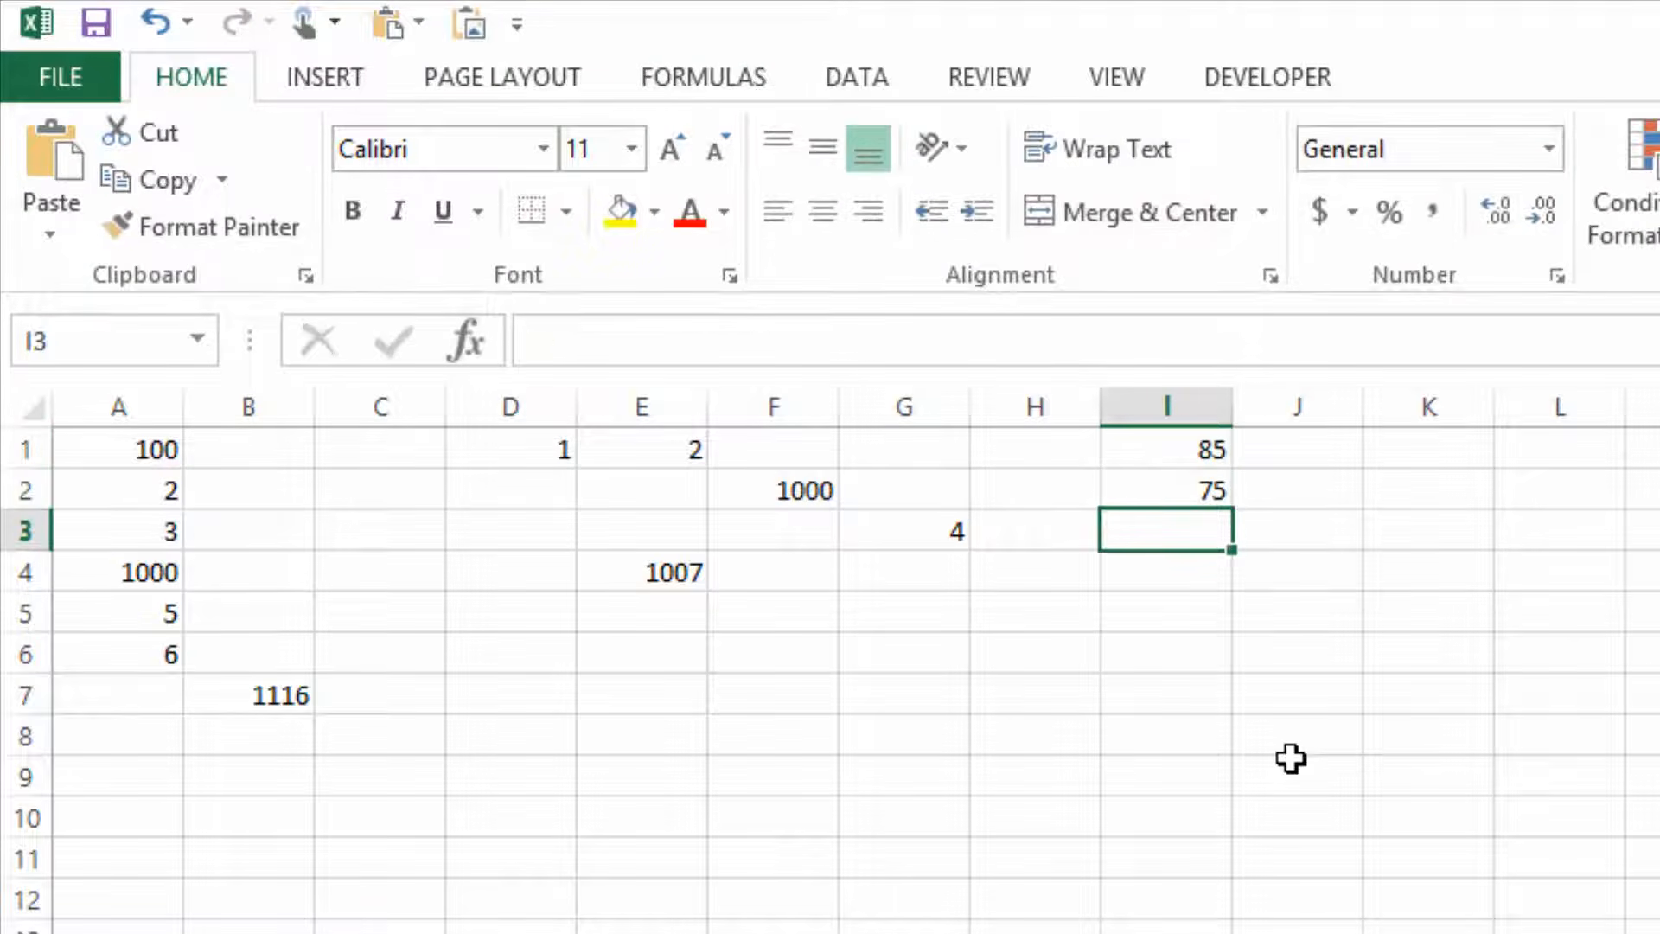
{"action": "type", "text": "92"}
{"action": "key", "text": "Return"}
{"action": "type", "text": "58"}
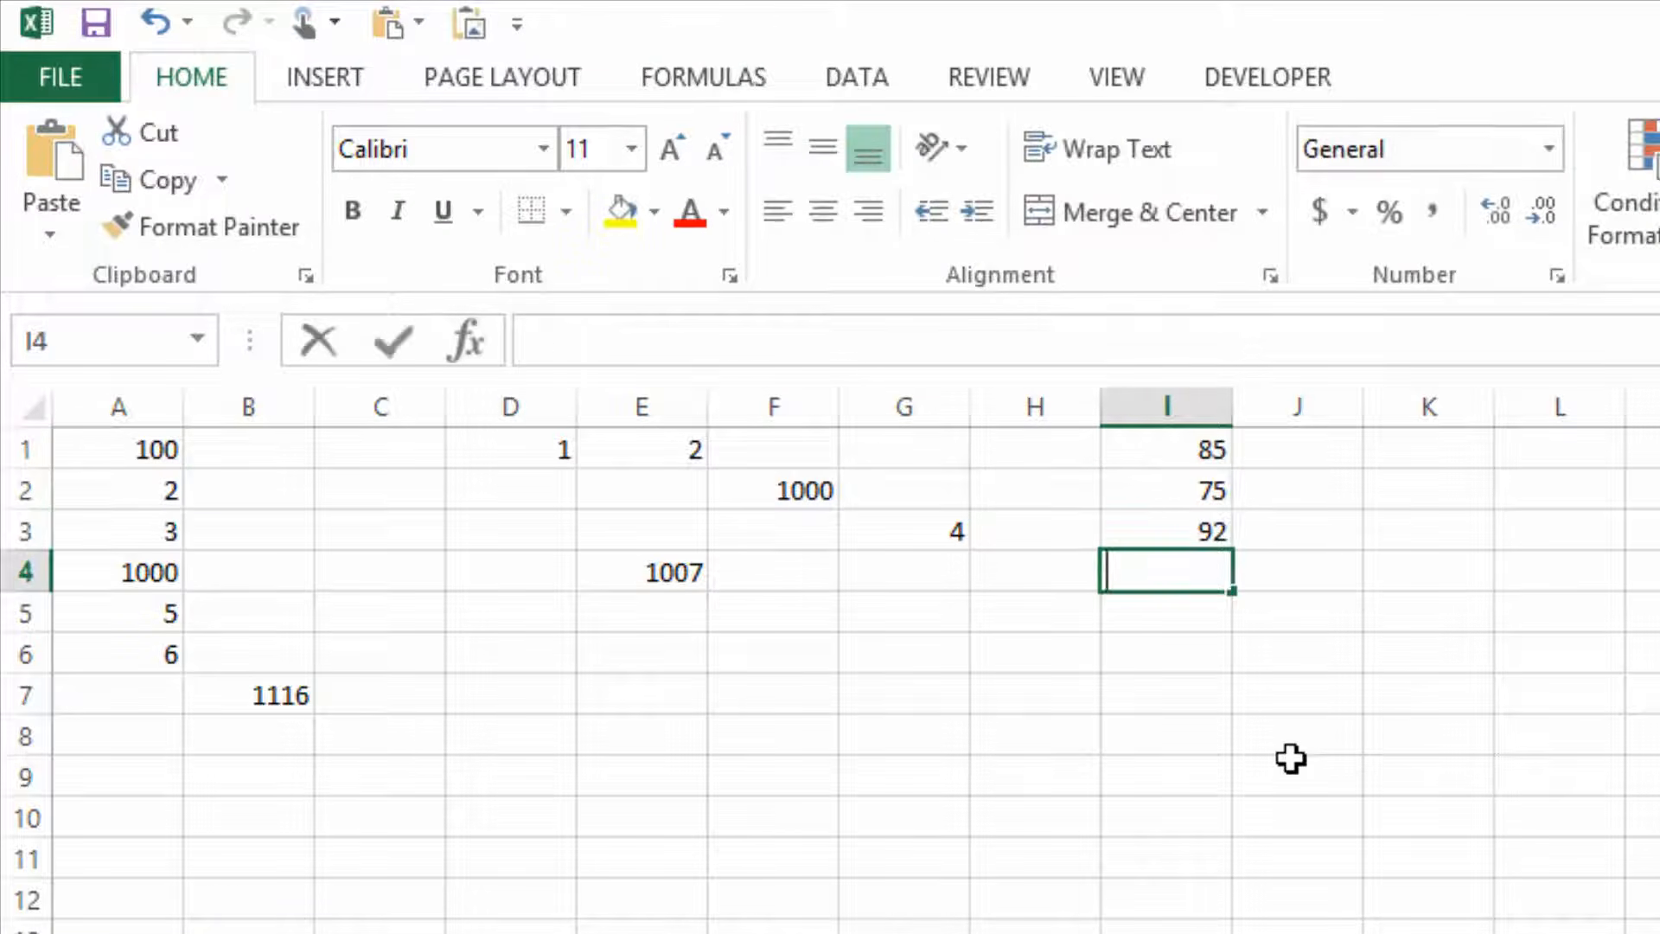
{"action": "key", "text": "Return"}
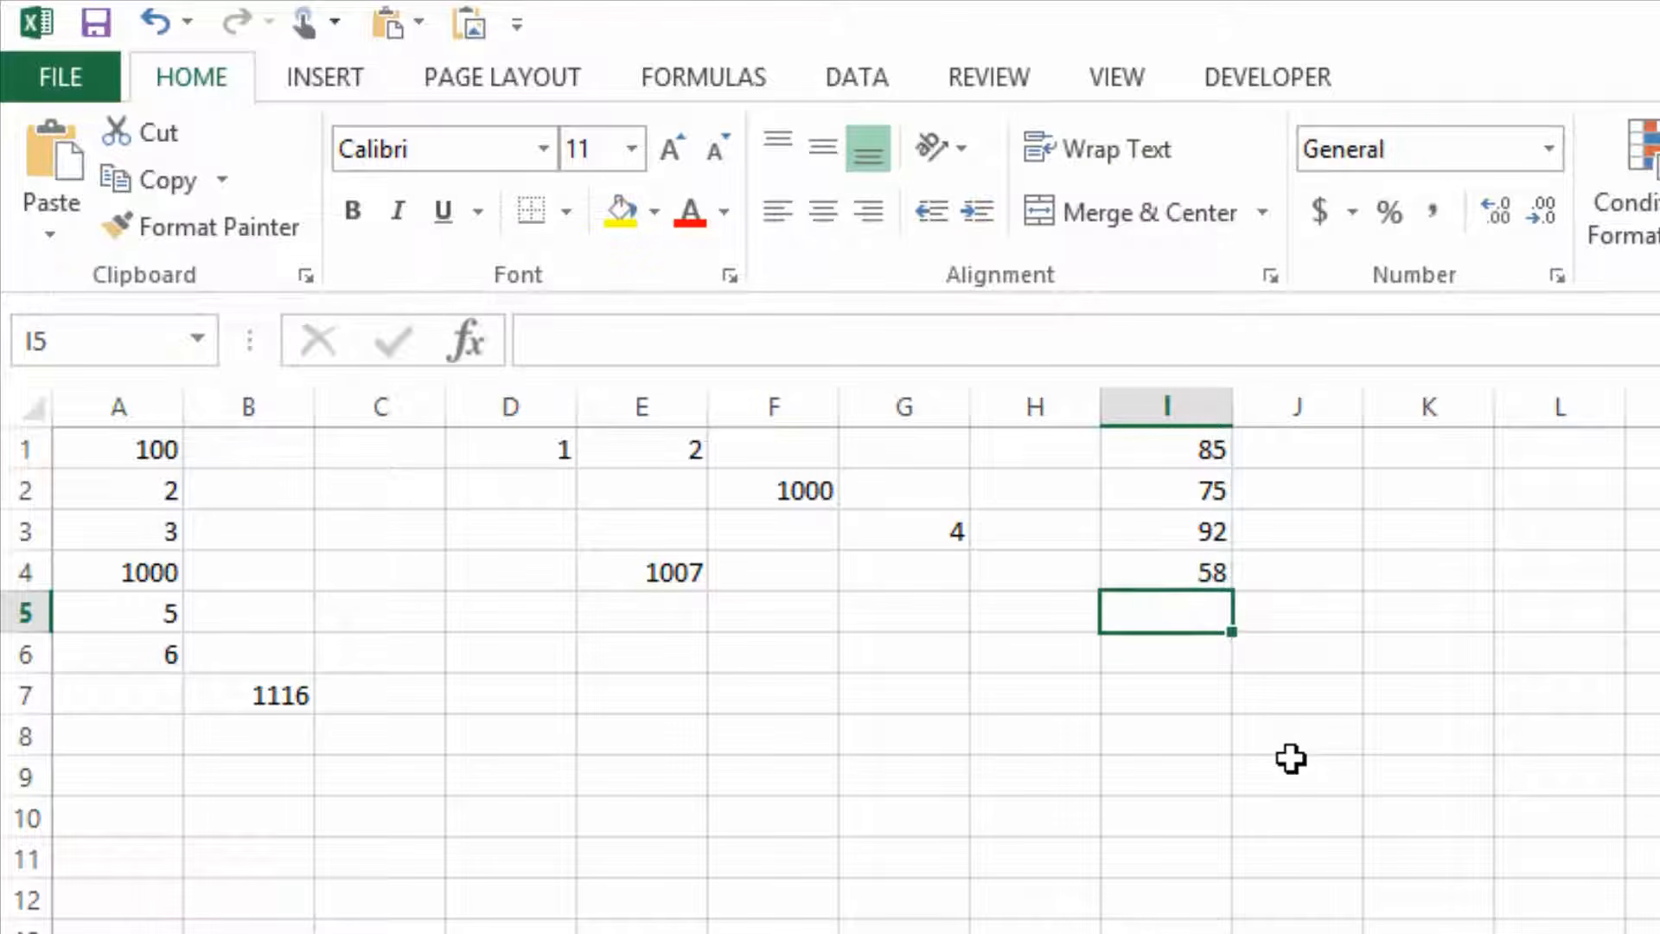
Calculate the average of the range I1:I4 with an AVERAGE formula in cell J6.
{"action": "key", "text": "Return"}
{"action": "key", "text": "Right"}
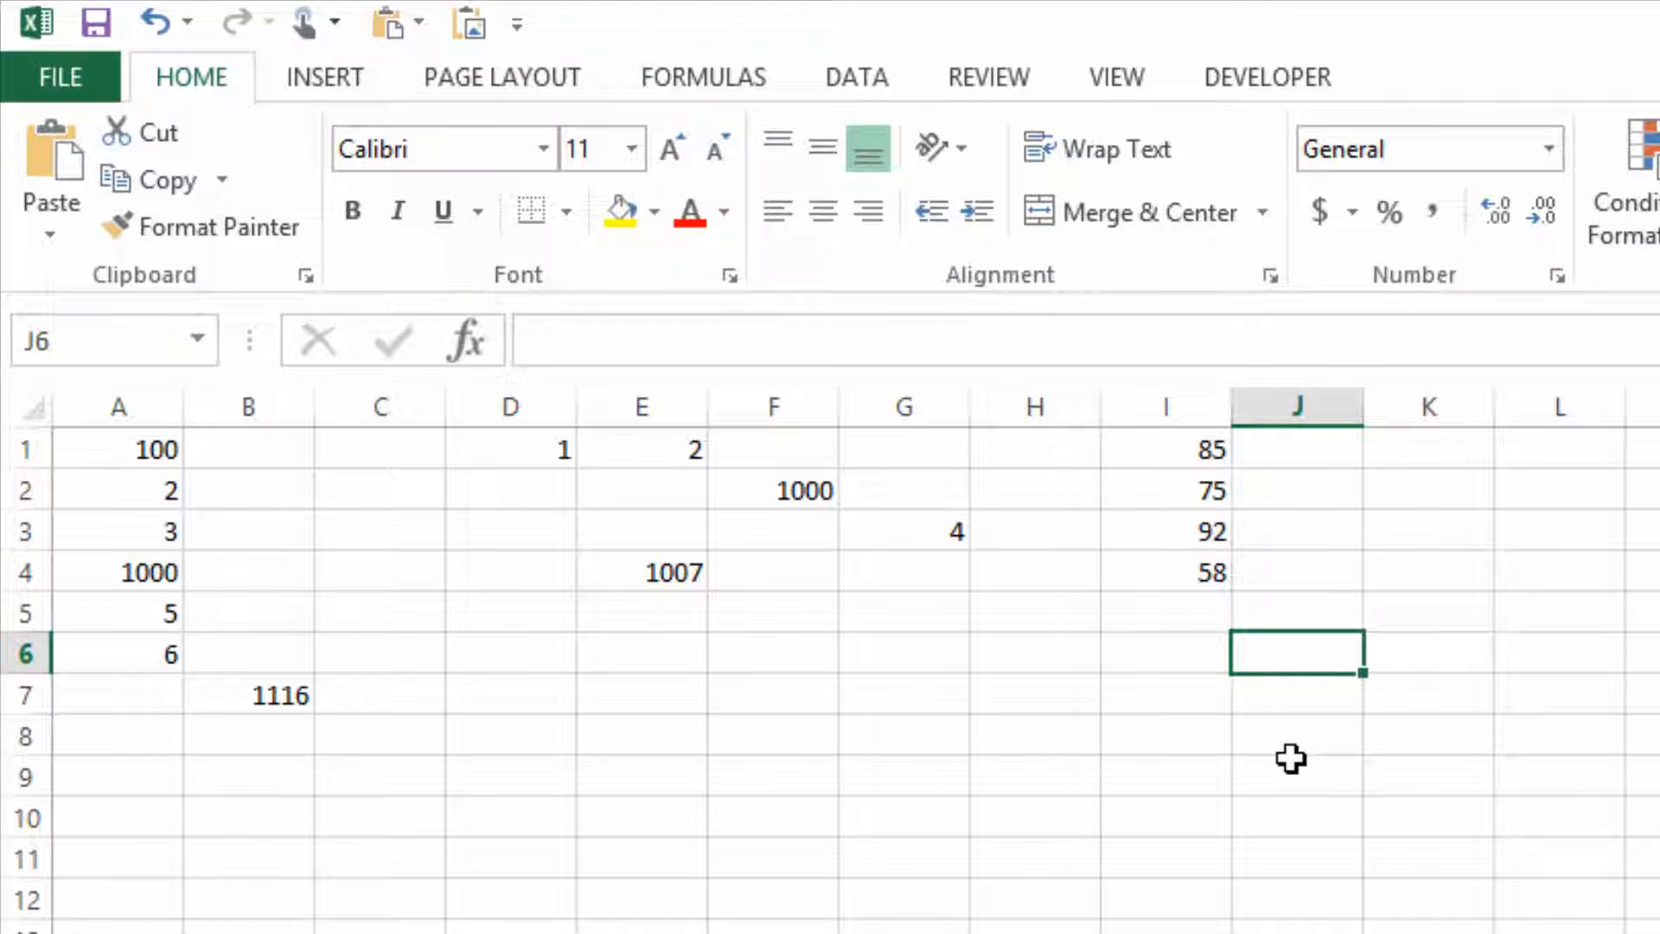
{"action": "type", "text": "=averagea"}
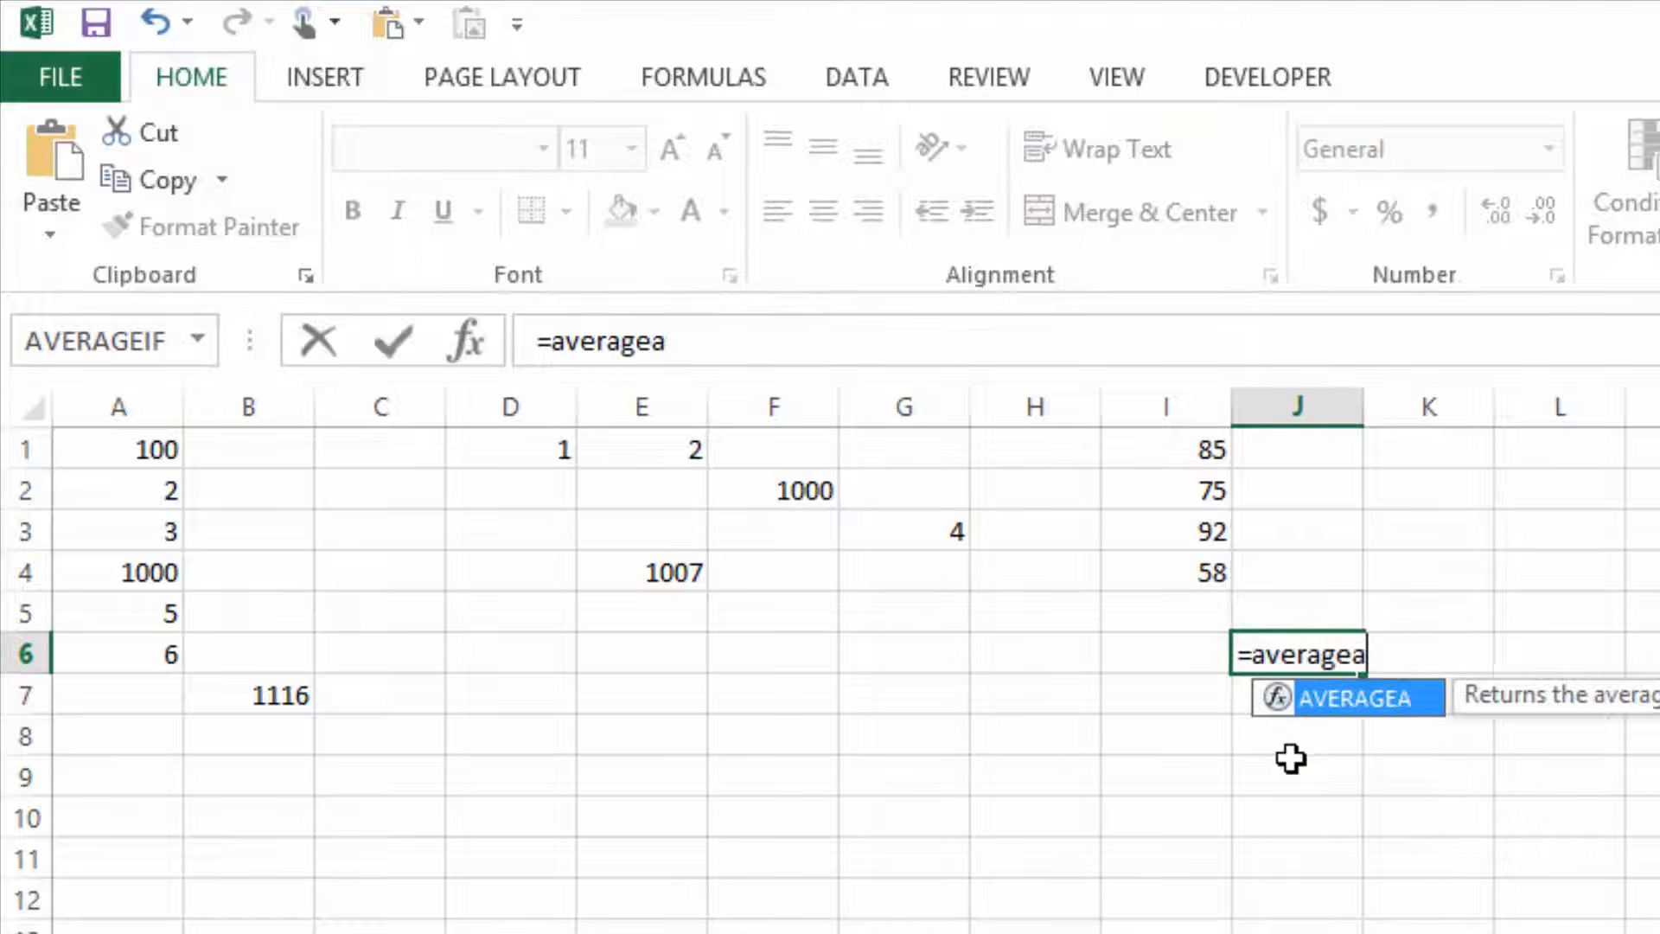
{"action": "key", "text": "BackSpace"}
{"action": "type", "text": "("}
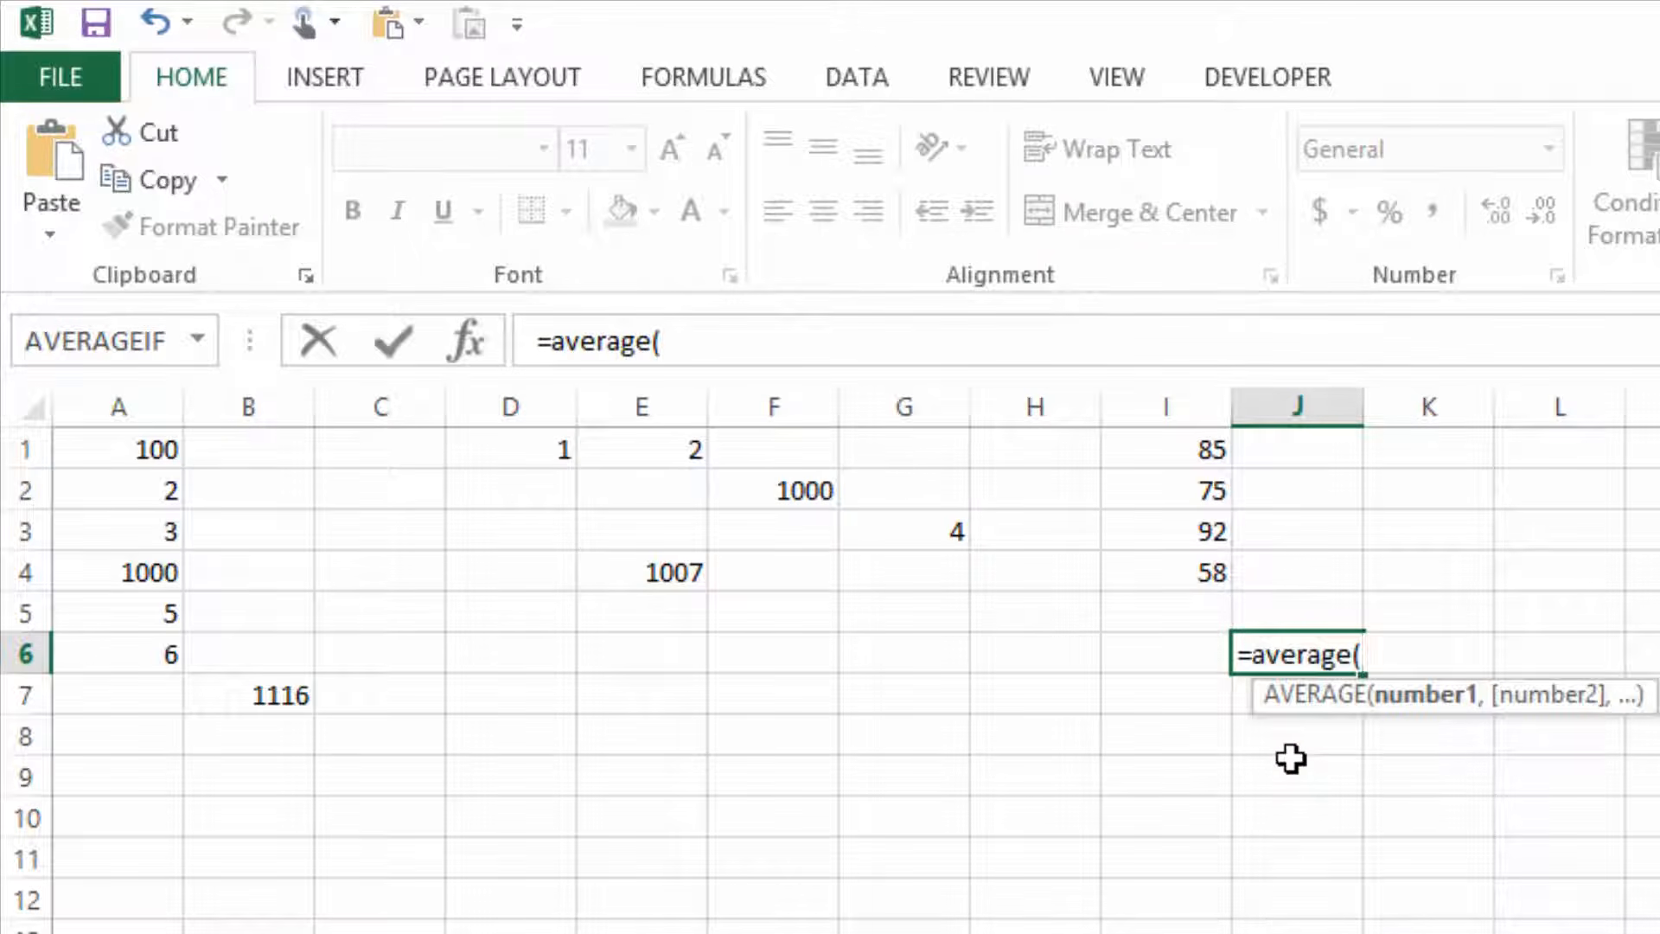
{"action": "left_click_drag", "start_coordinate": [1171, 444], "coordinate": [1164, 554]}
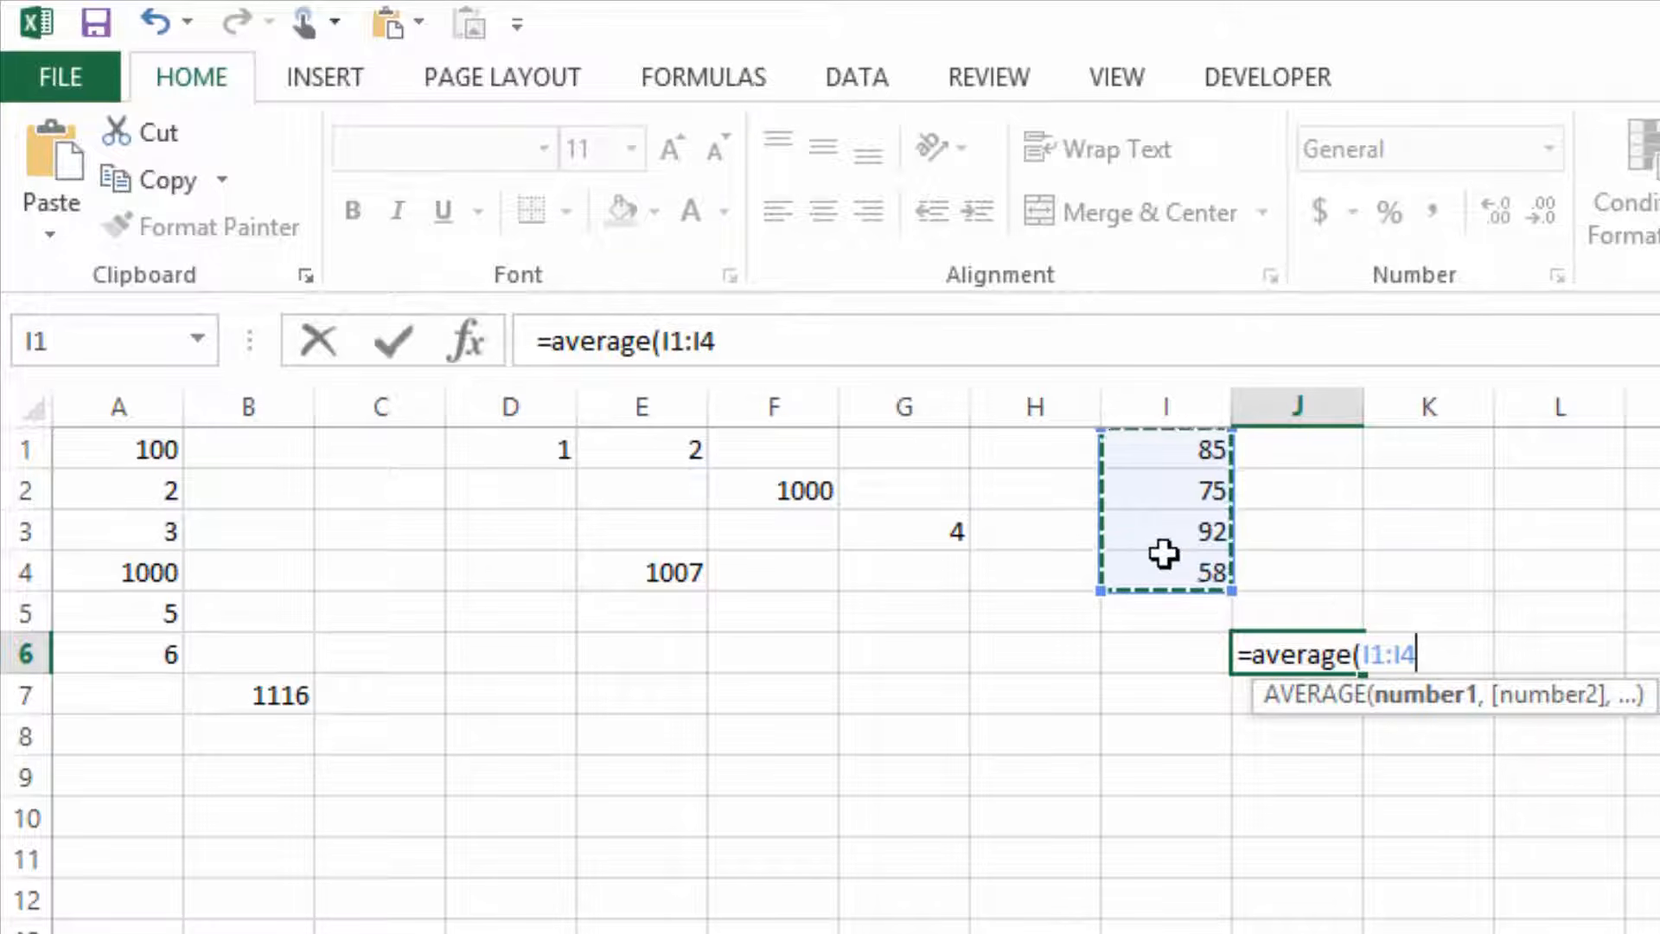
{"action": "type", "text": ")"}
{"action": "key", "text": "Return"}
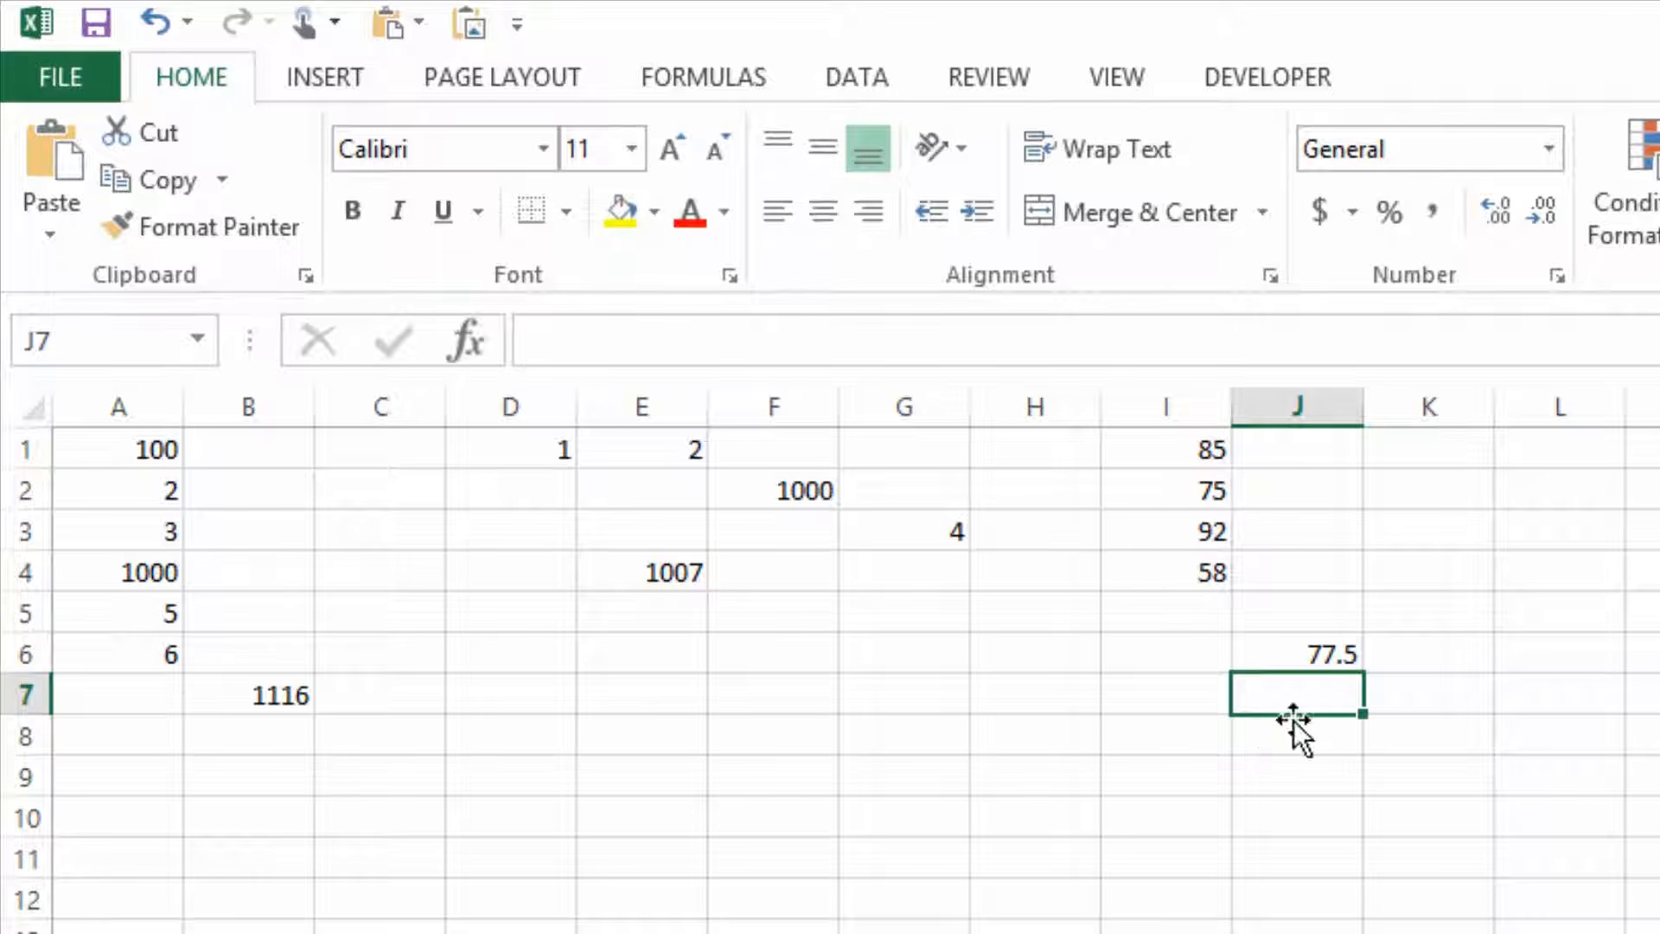
{"action": "left_click", "coordinate": [1292, 650]}
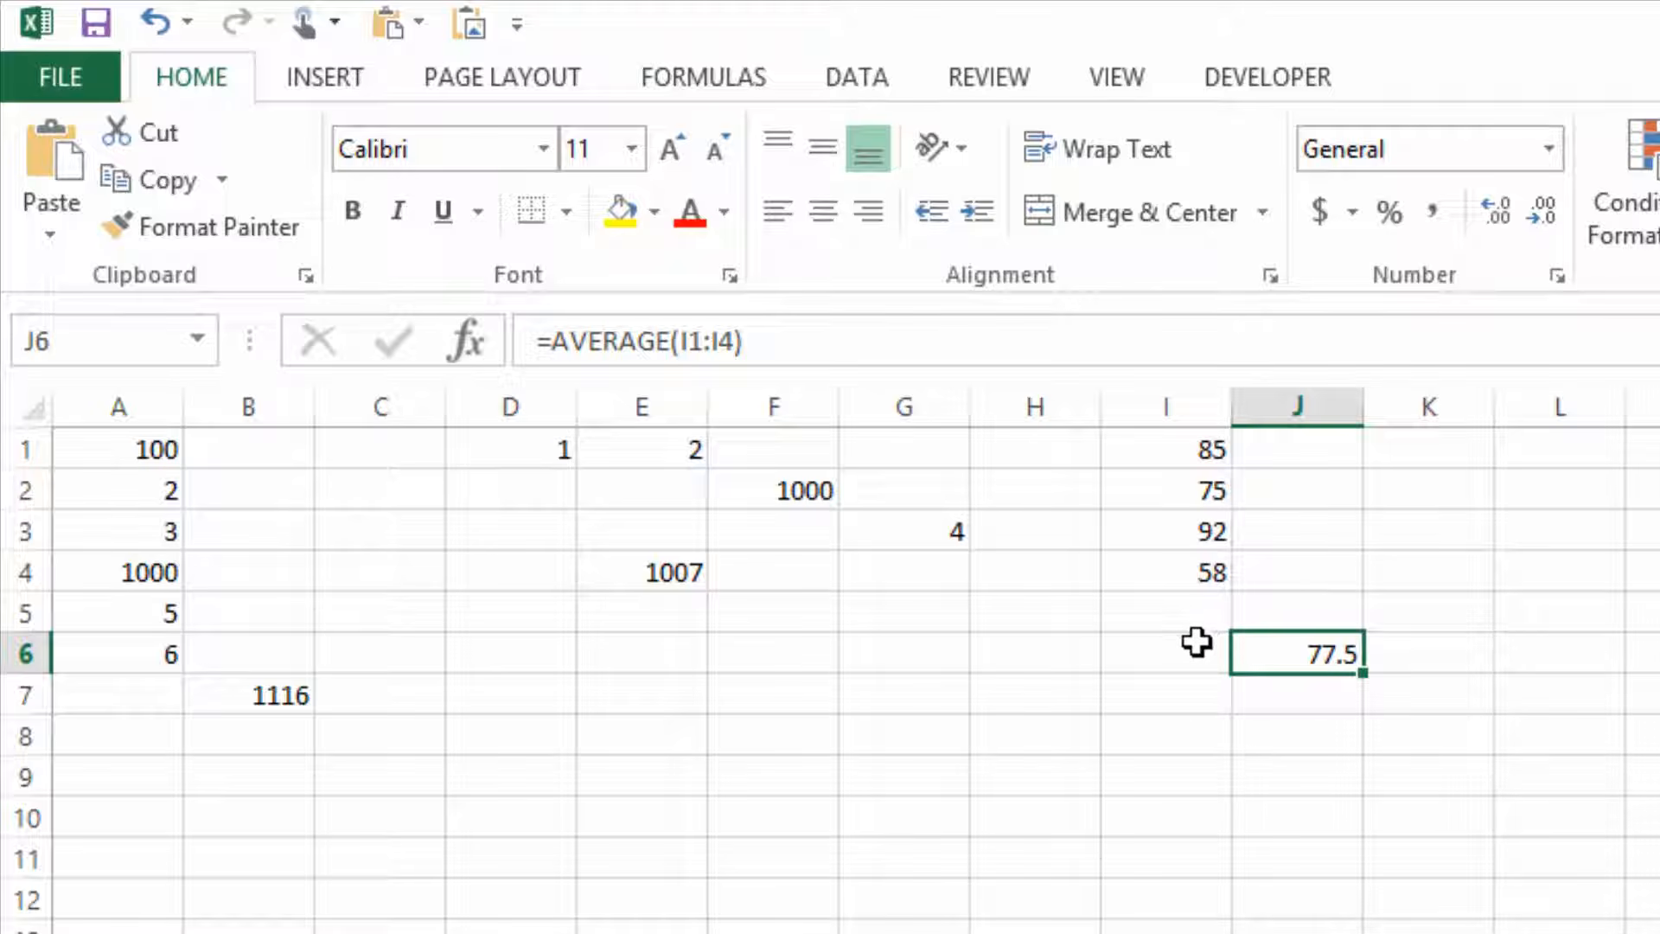
Change the value in cell I4 to 100 to recalculate the average.
{"action": "left_click", "coordinate": [1182, 570]}
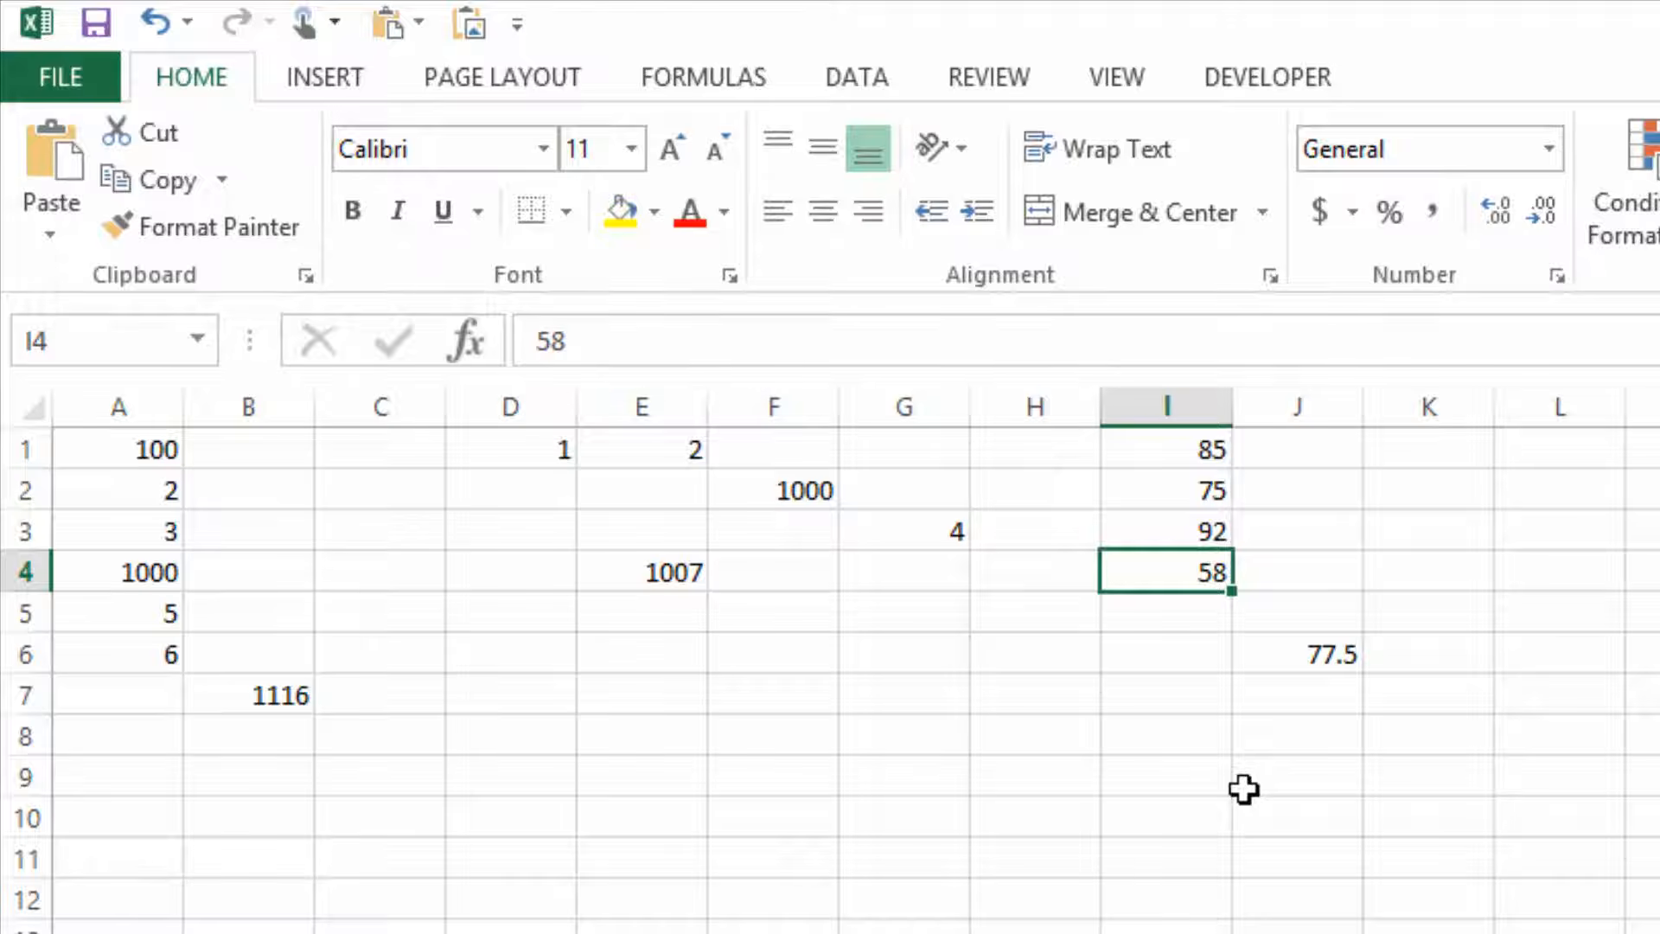
{"action": "type", "text": "100"}
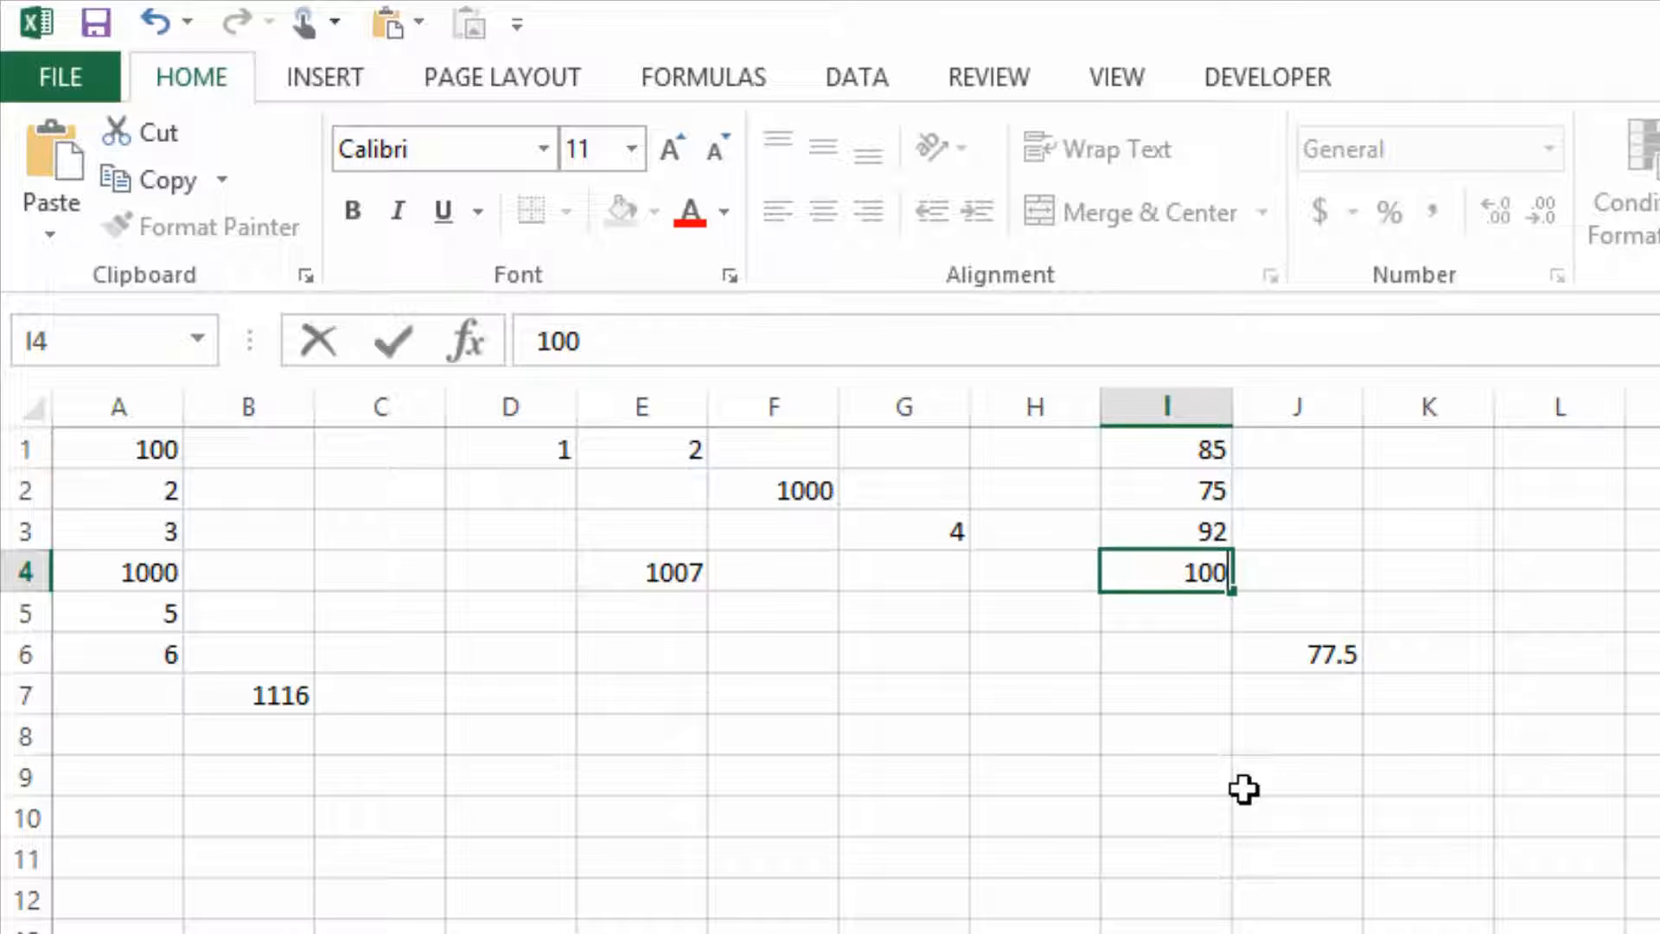
{"action": "key", "text": "Return"}
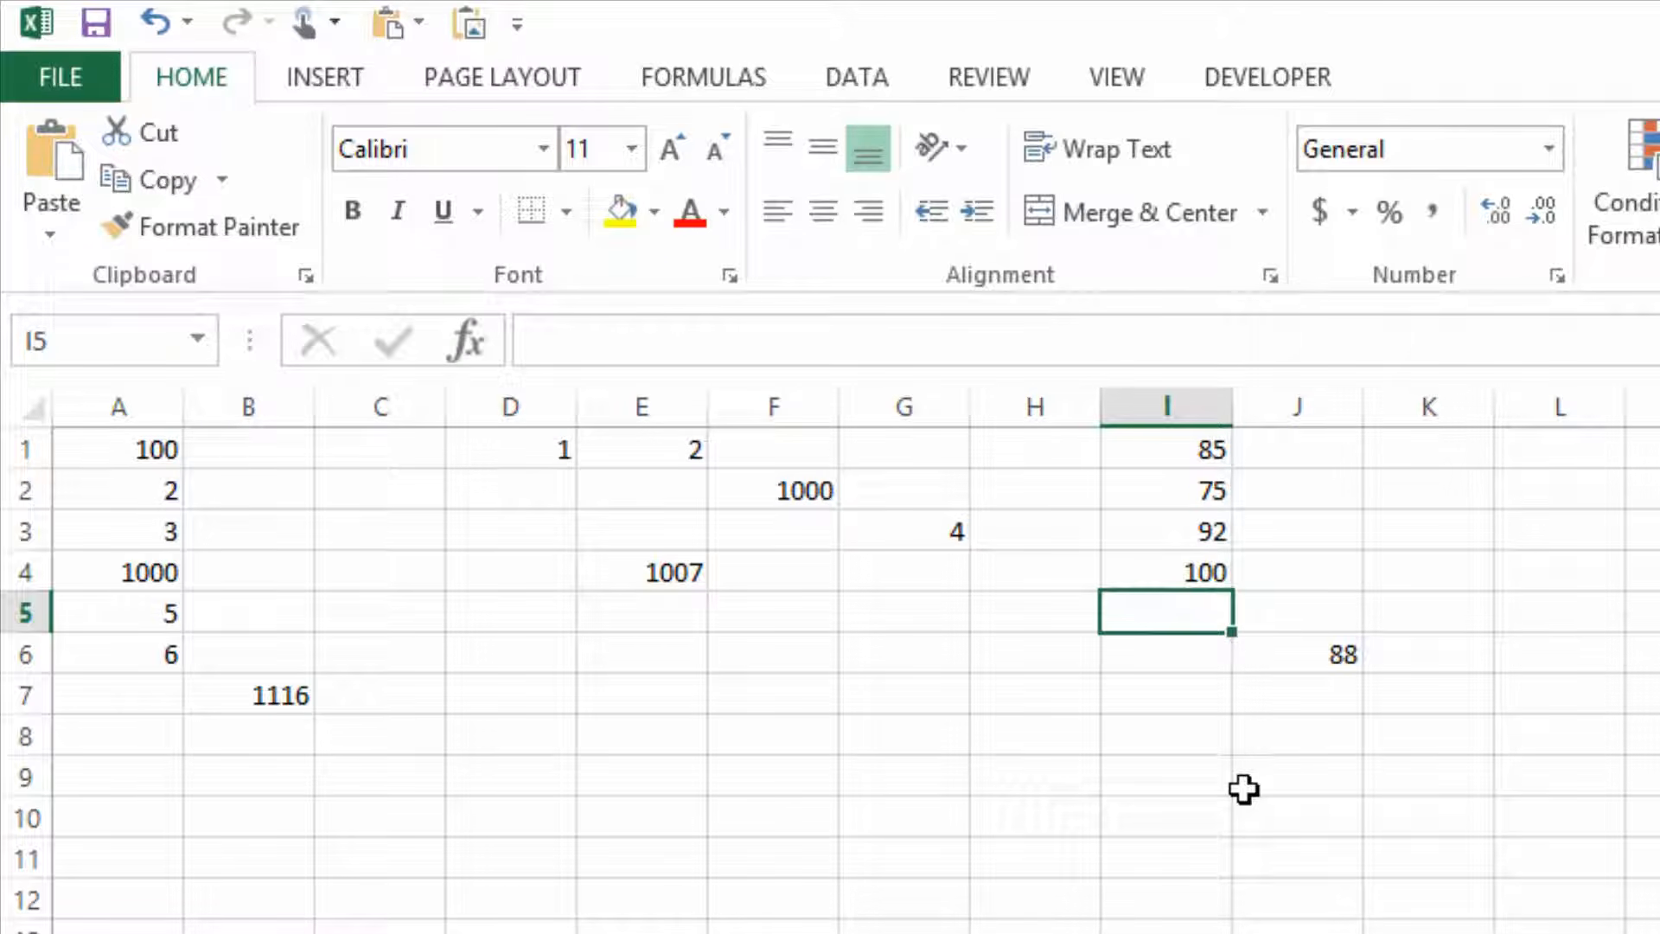
Set the value in cell I4 to 90 and select the average in J6.
{"action": "key", "text": "Up"}
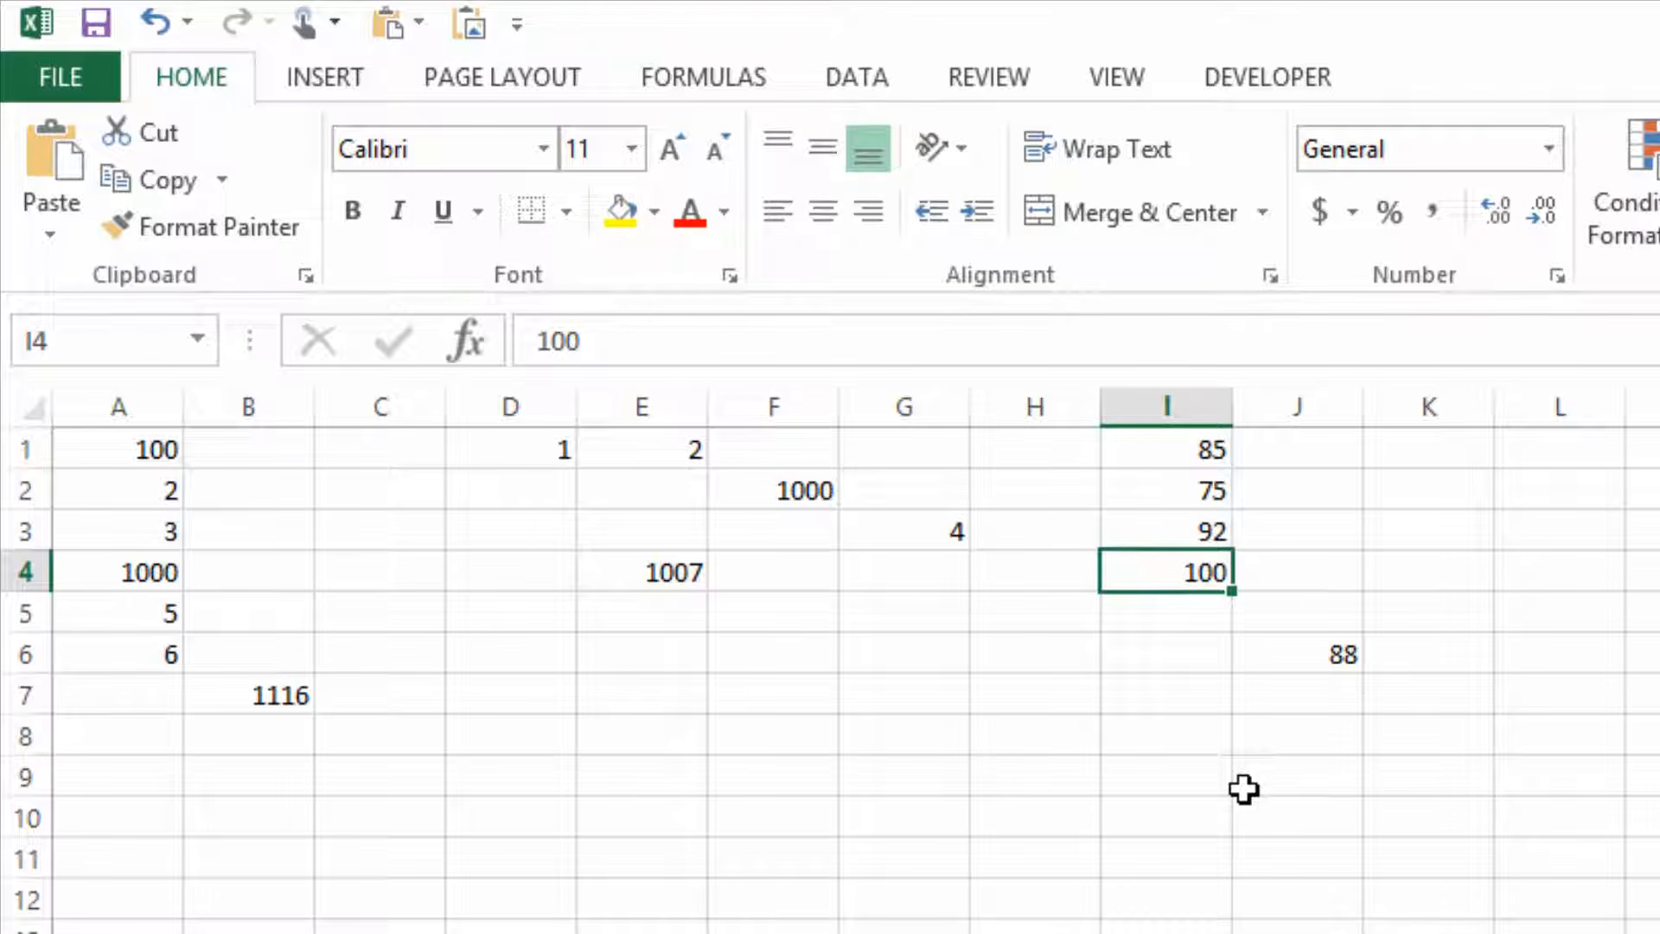
{"action": "type", "text": "90"}
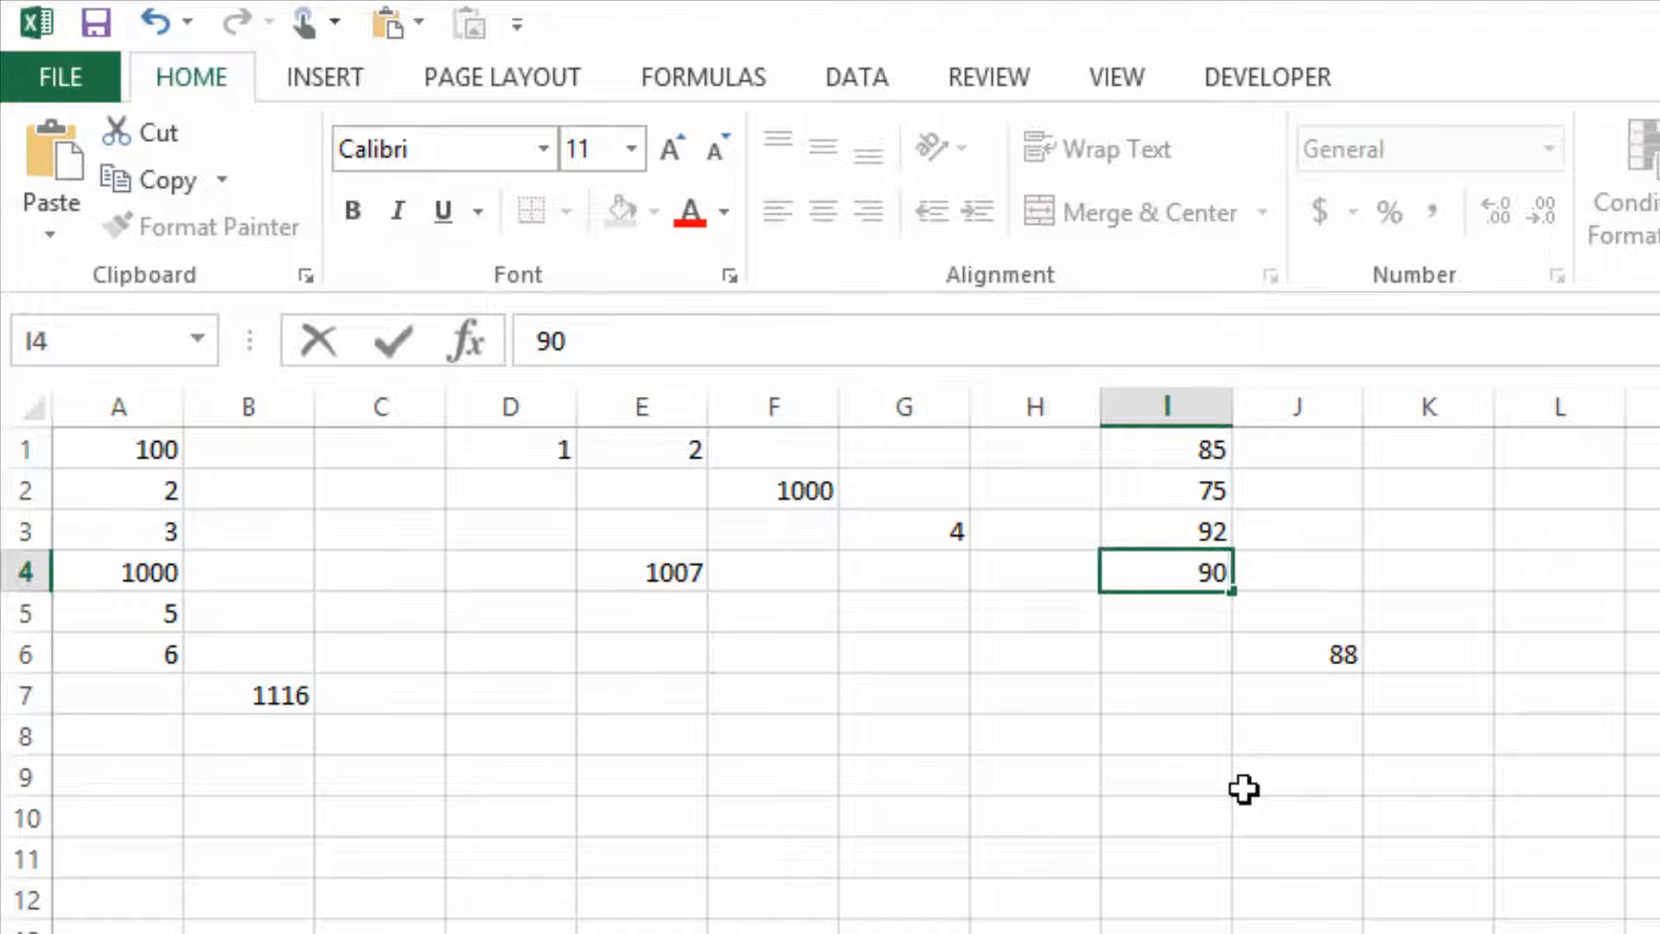
{"action": "key", "text": "Return"}
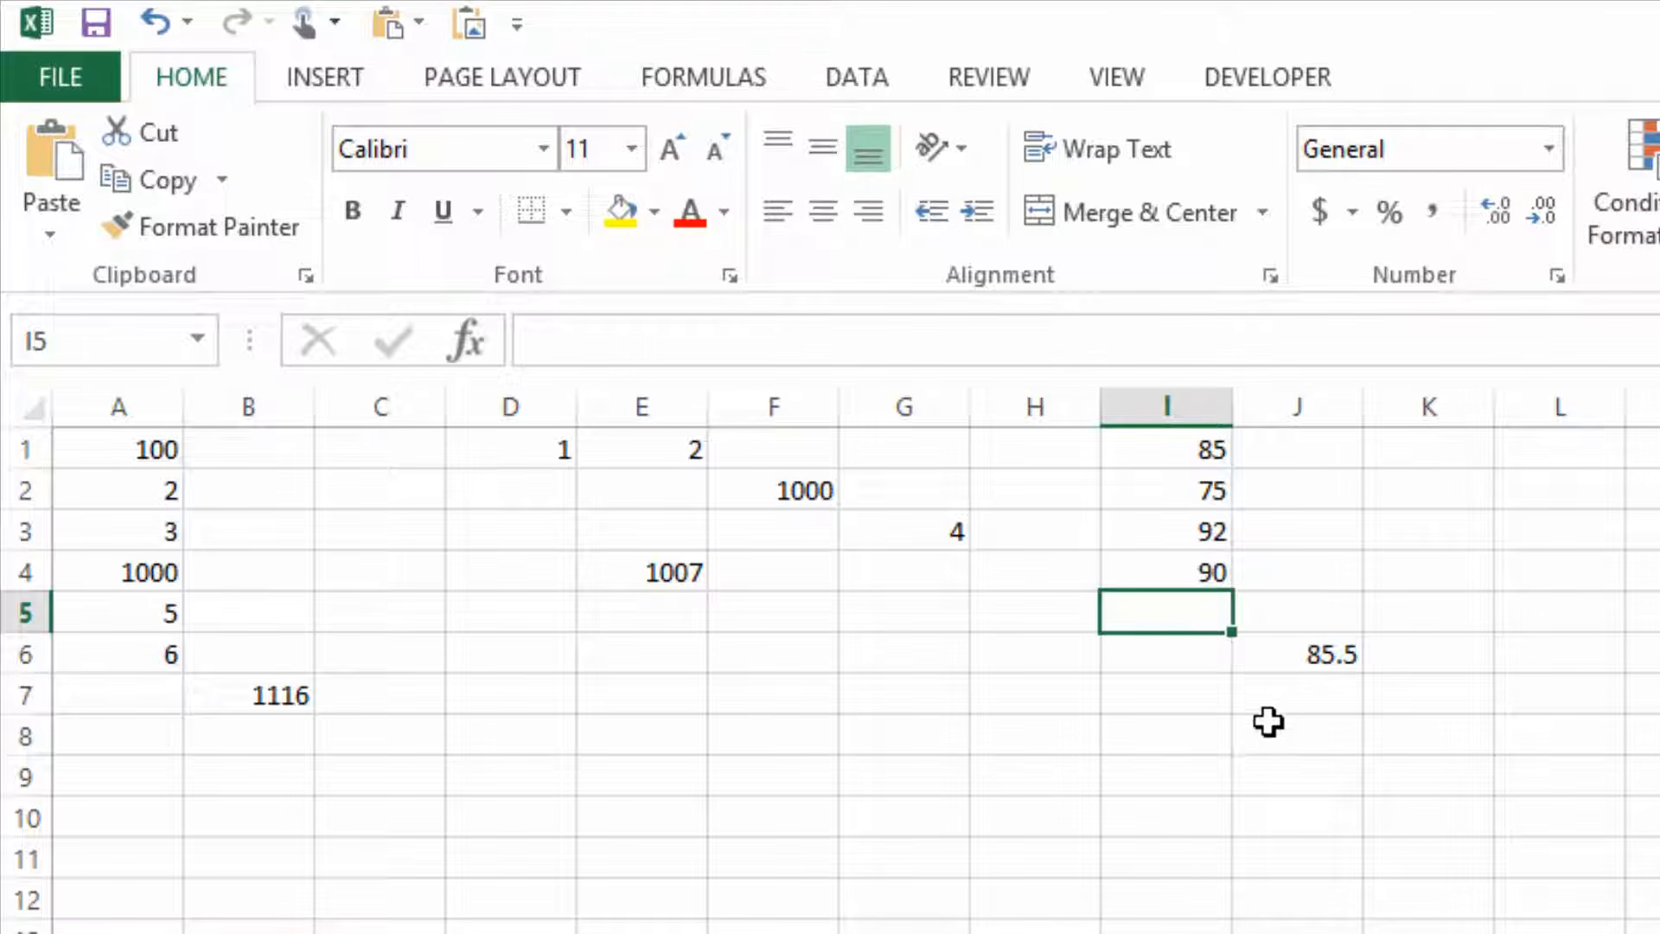
{"action": "left_click", "coordinate": [1318, 659]}
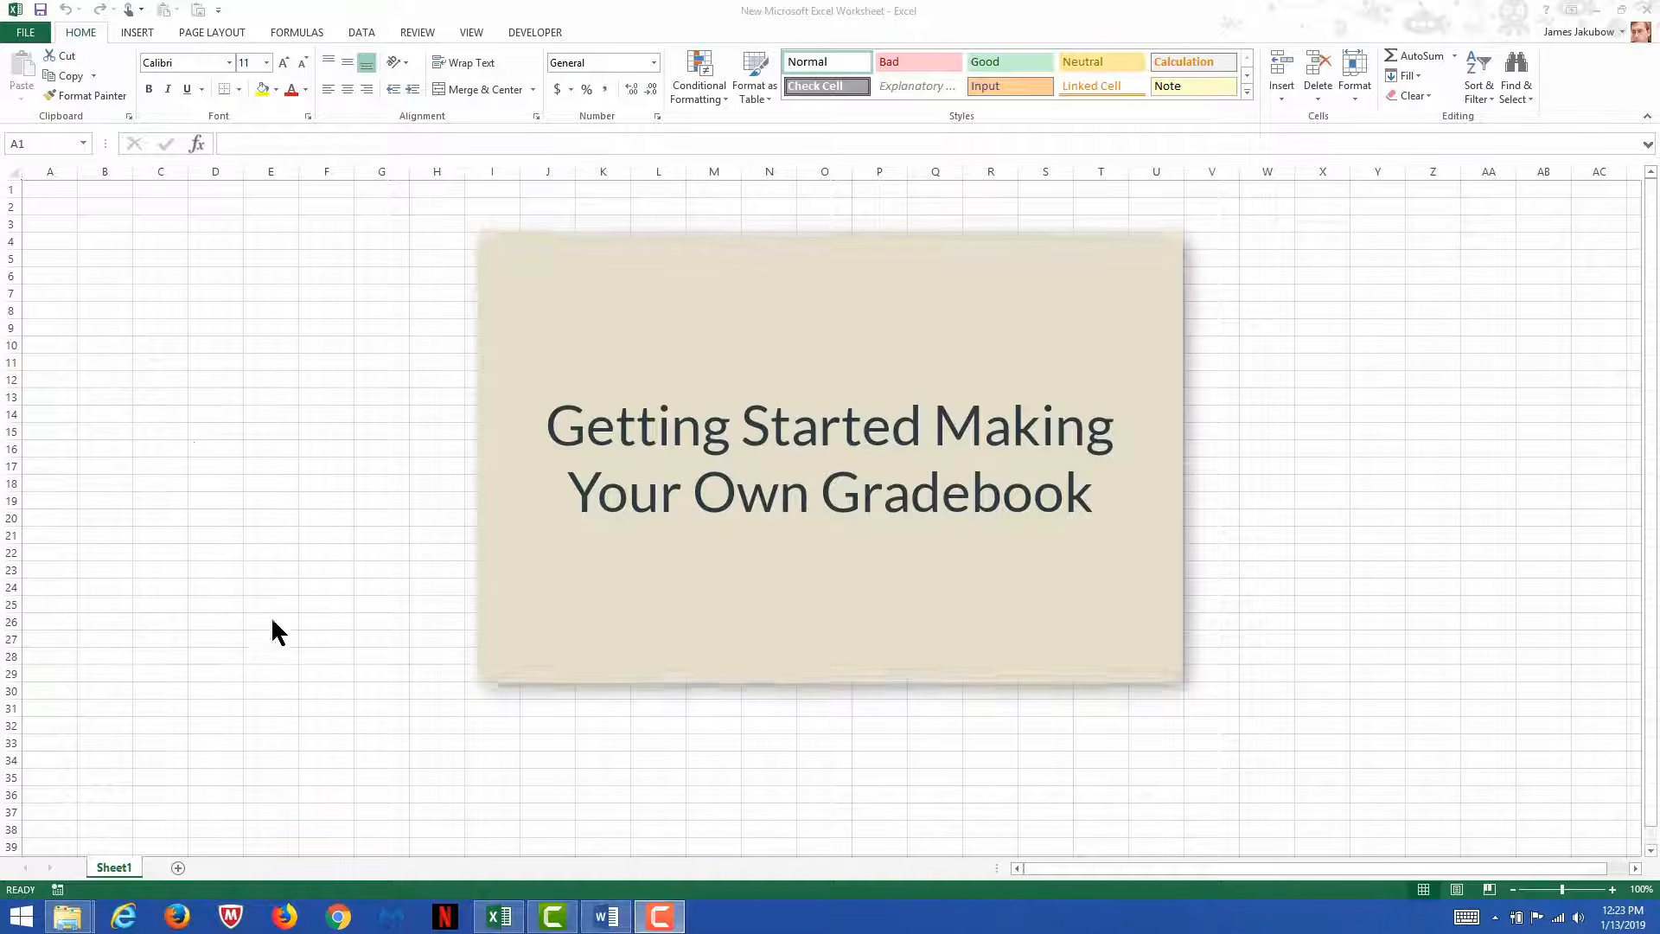
Switch to the Word syllabus to review its exam grading scale, and return to the blank Excel worksheet.
{"action": "left_click", "coordinate": [604, 922]}
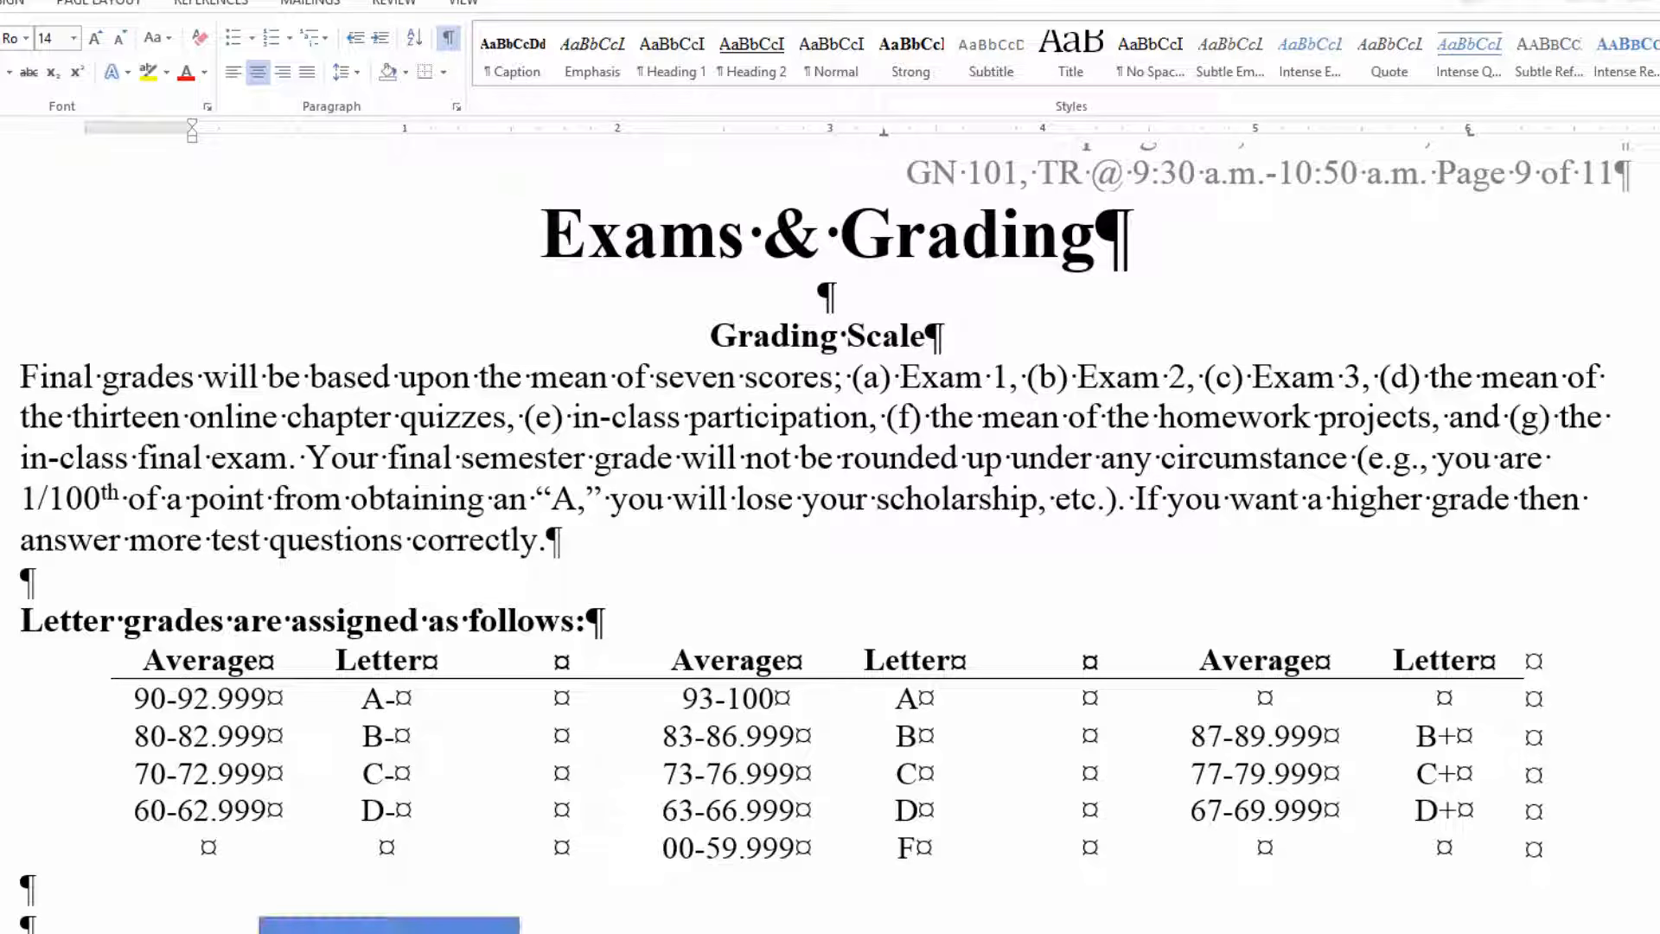
{"action": "left_click", "coordinate": [491, 917]}
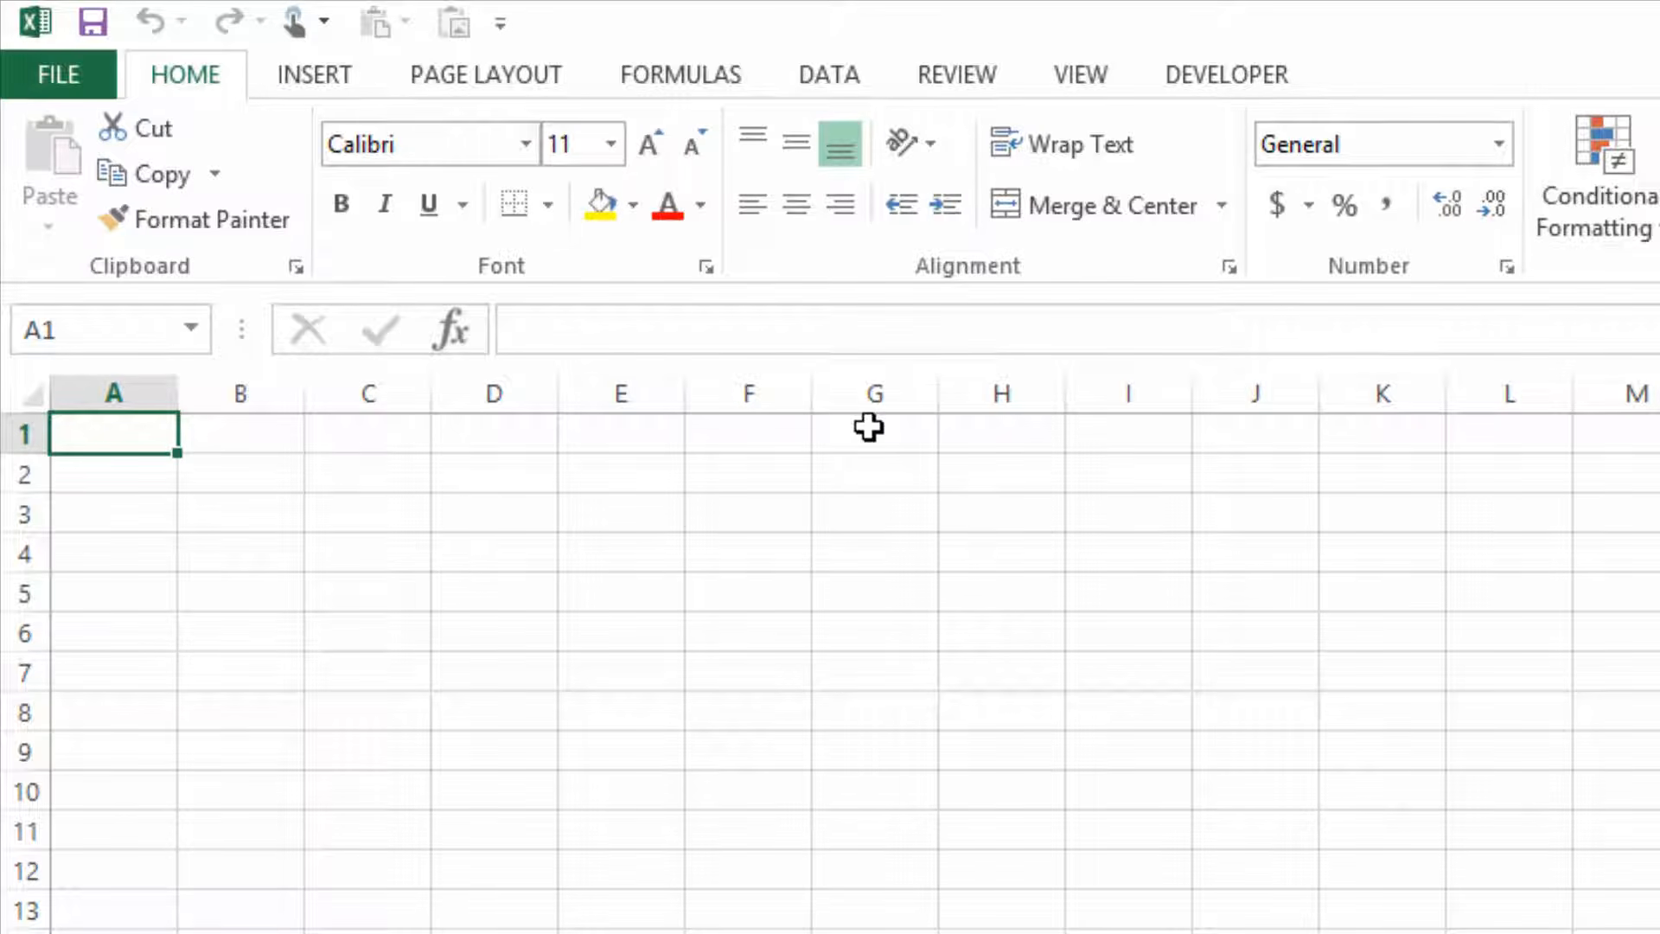
Enter the heading Exams in cell A1 and the exam numbers 1, 2 and 3 in cells A2 to A4.
{"action": "type", "text": "Exams"}
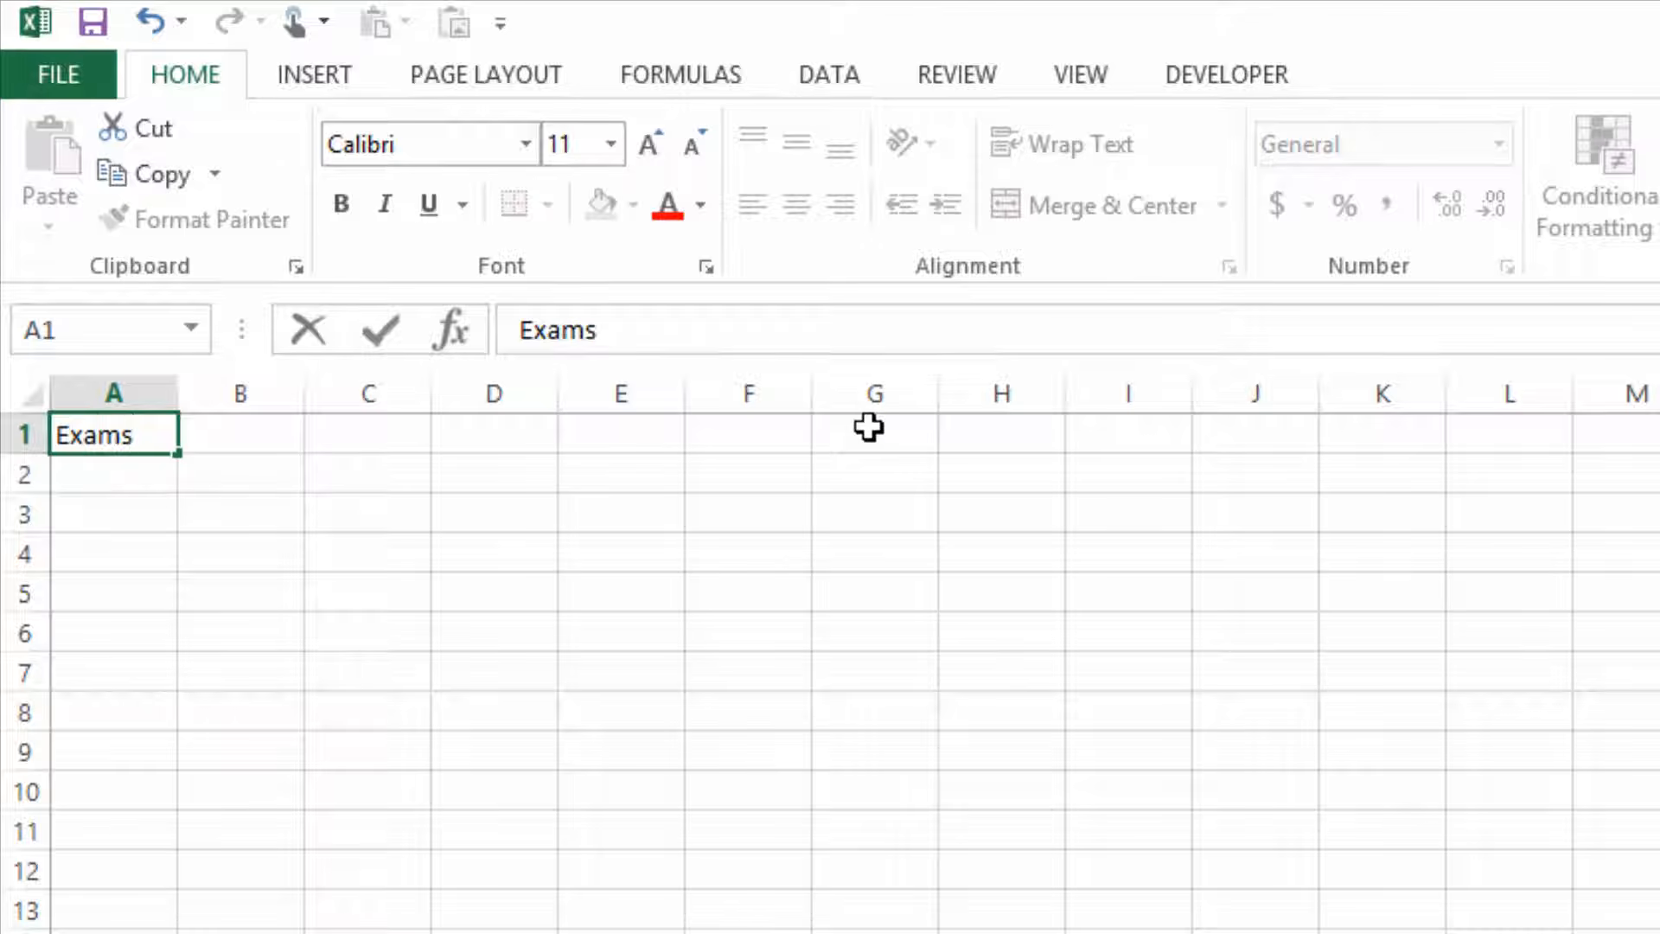
{"action": "key", "text": "Return"}
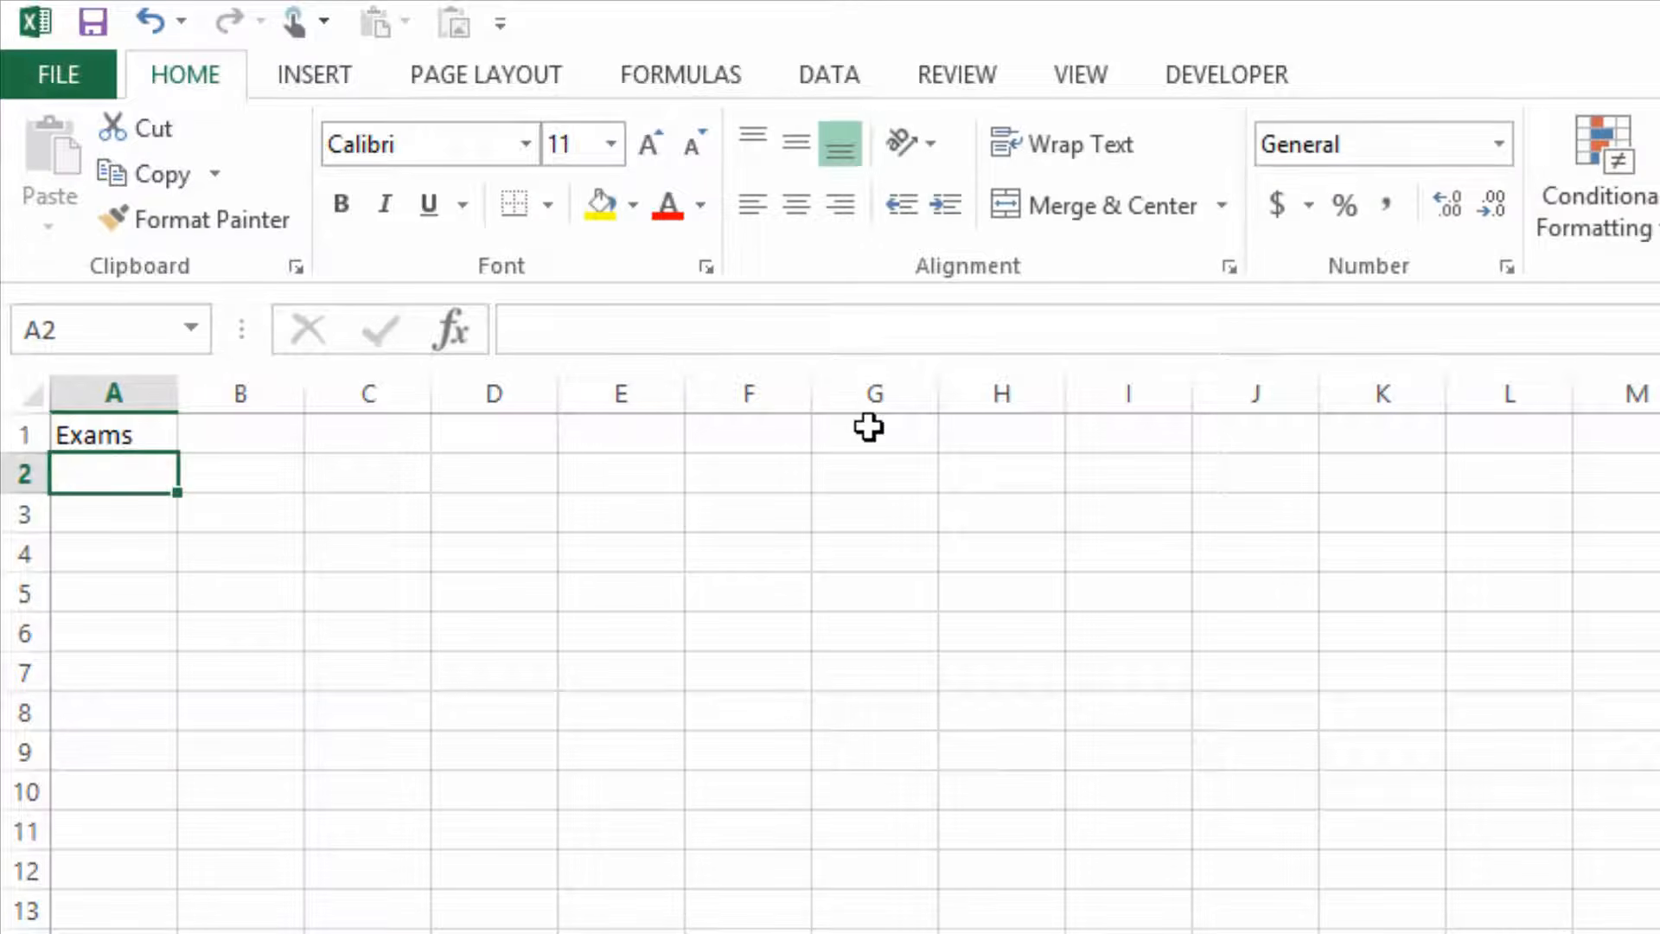
{"action": "type", "text": "1"}
{"action": "key", "text": "Return"}
{"action": "type", "text": "2"}
{"action": "key", "text": "Return"}
{"action": "type", "text": "3"}
{"action": "key", "text": "Return"}
Enter the label Final exam in cell A5, below the numbered exams.
{"action": "type", "text": "4"}
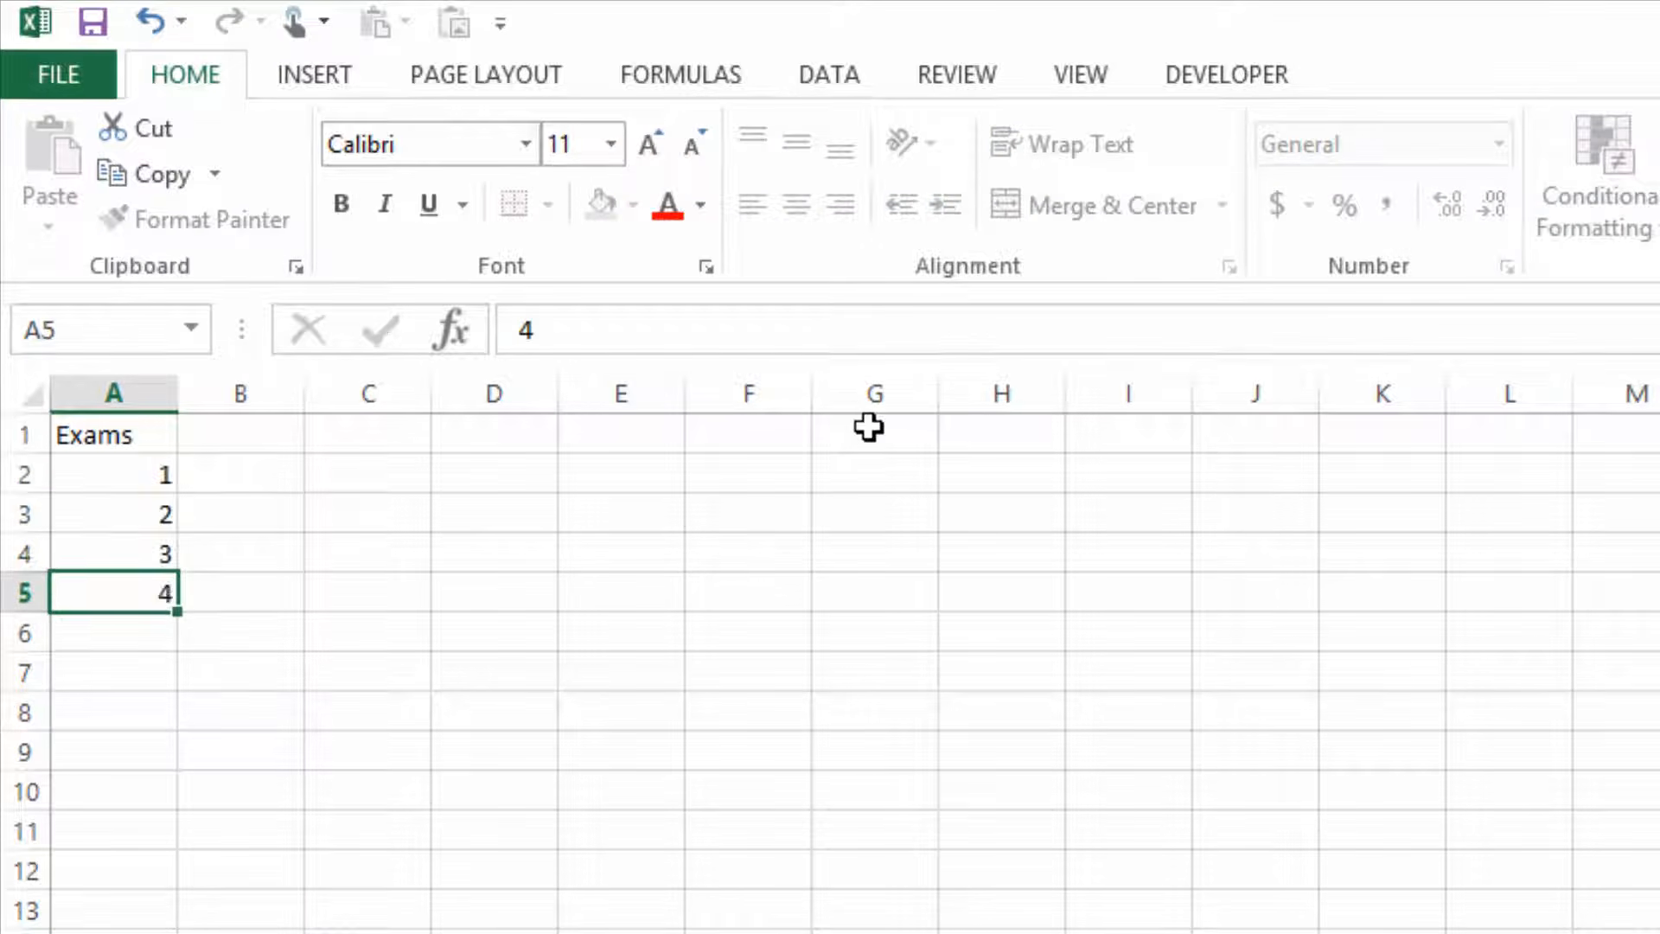
{"action": "key", "text": "Return"}
{"action": "key", "text": "Up"}
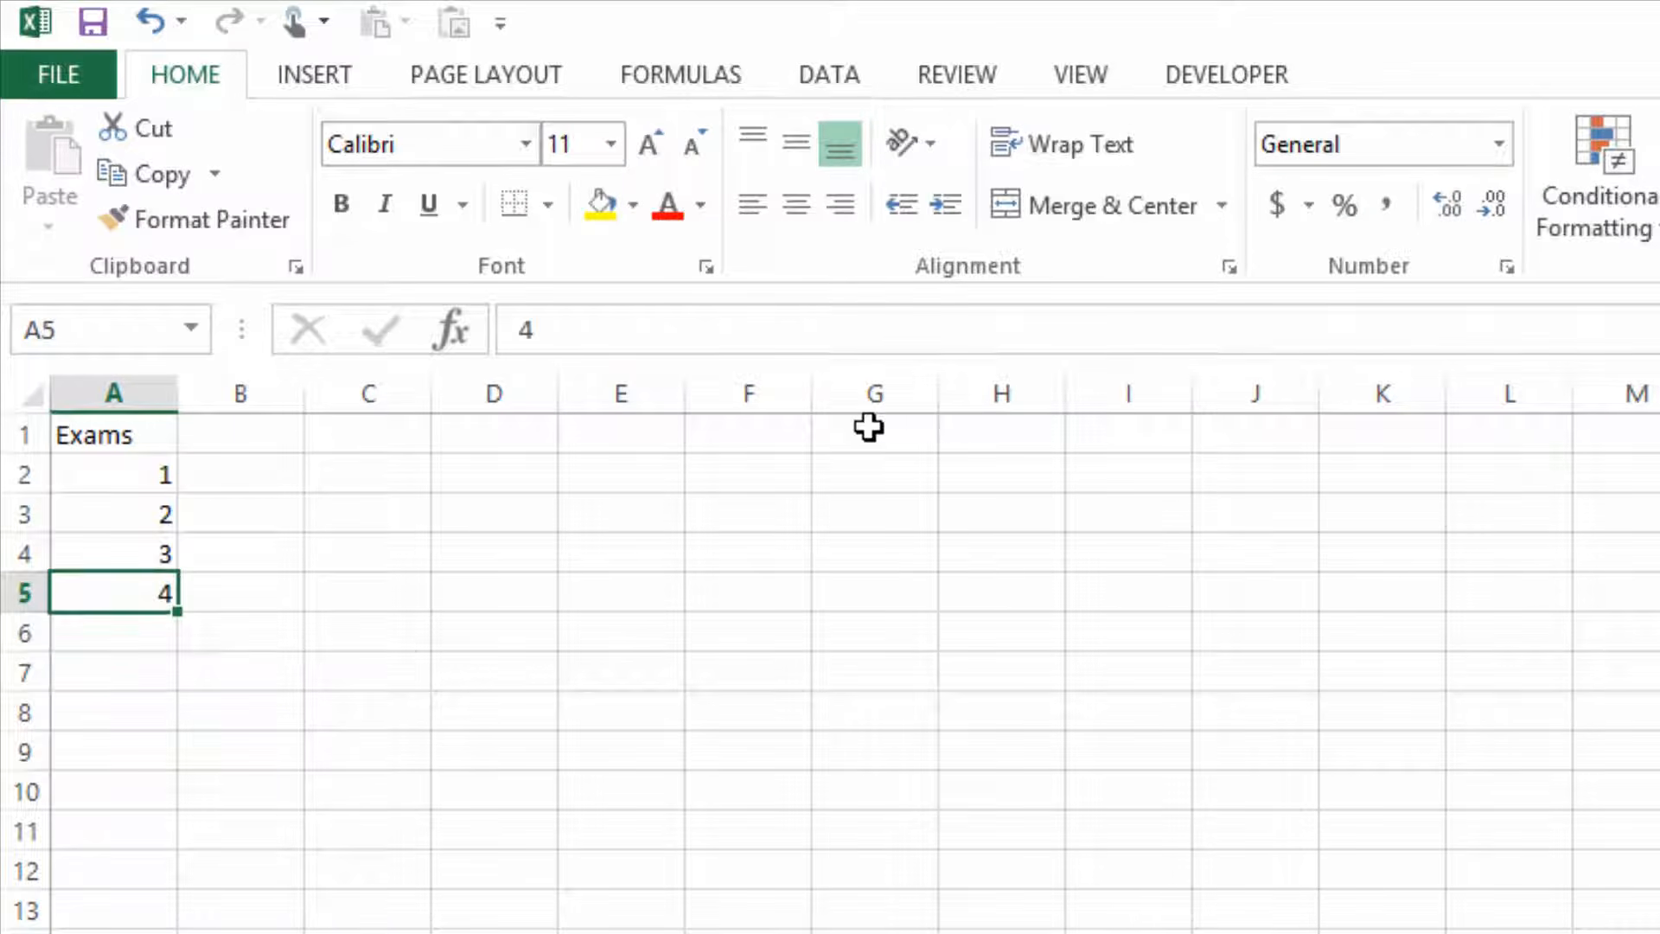
{"action": "type", "text": "Final"}
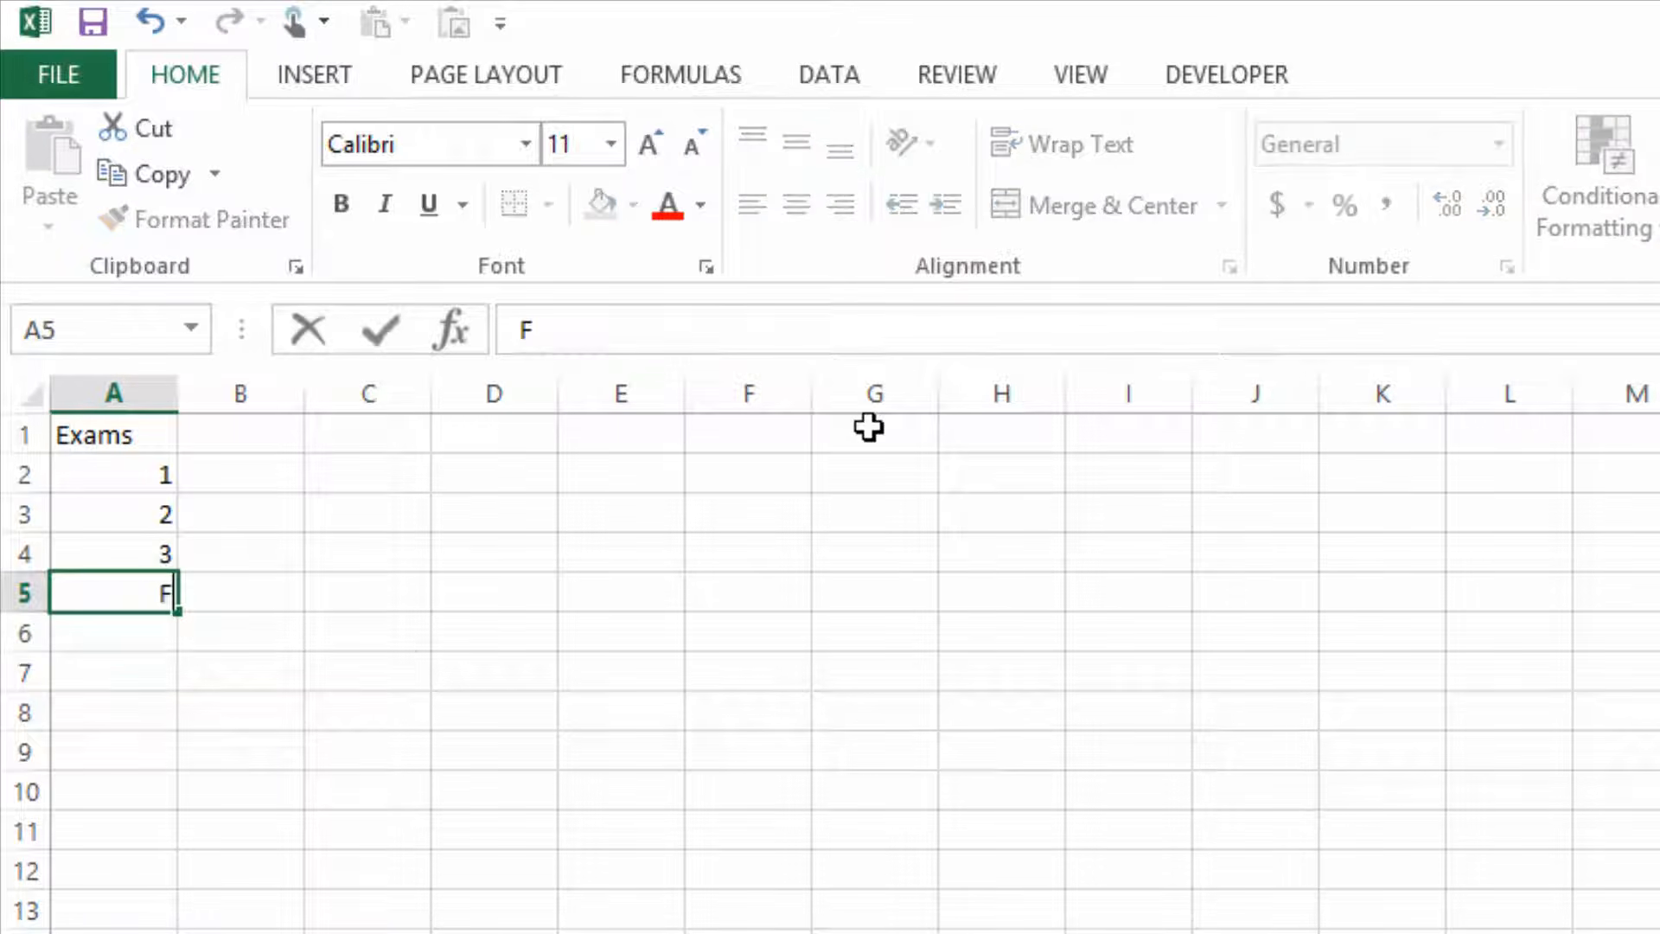
{"action": "type", "text": "xam"}
{"action": "key", "text": "Return"}
Widen column A to fit its labels and centre the contents of cells A1 to A5.
{"action": "left_click", "coordinate": [828, 74]}
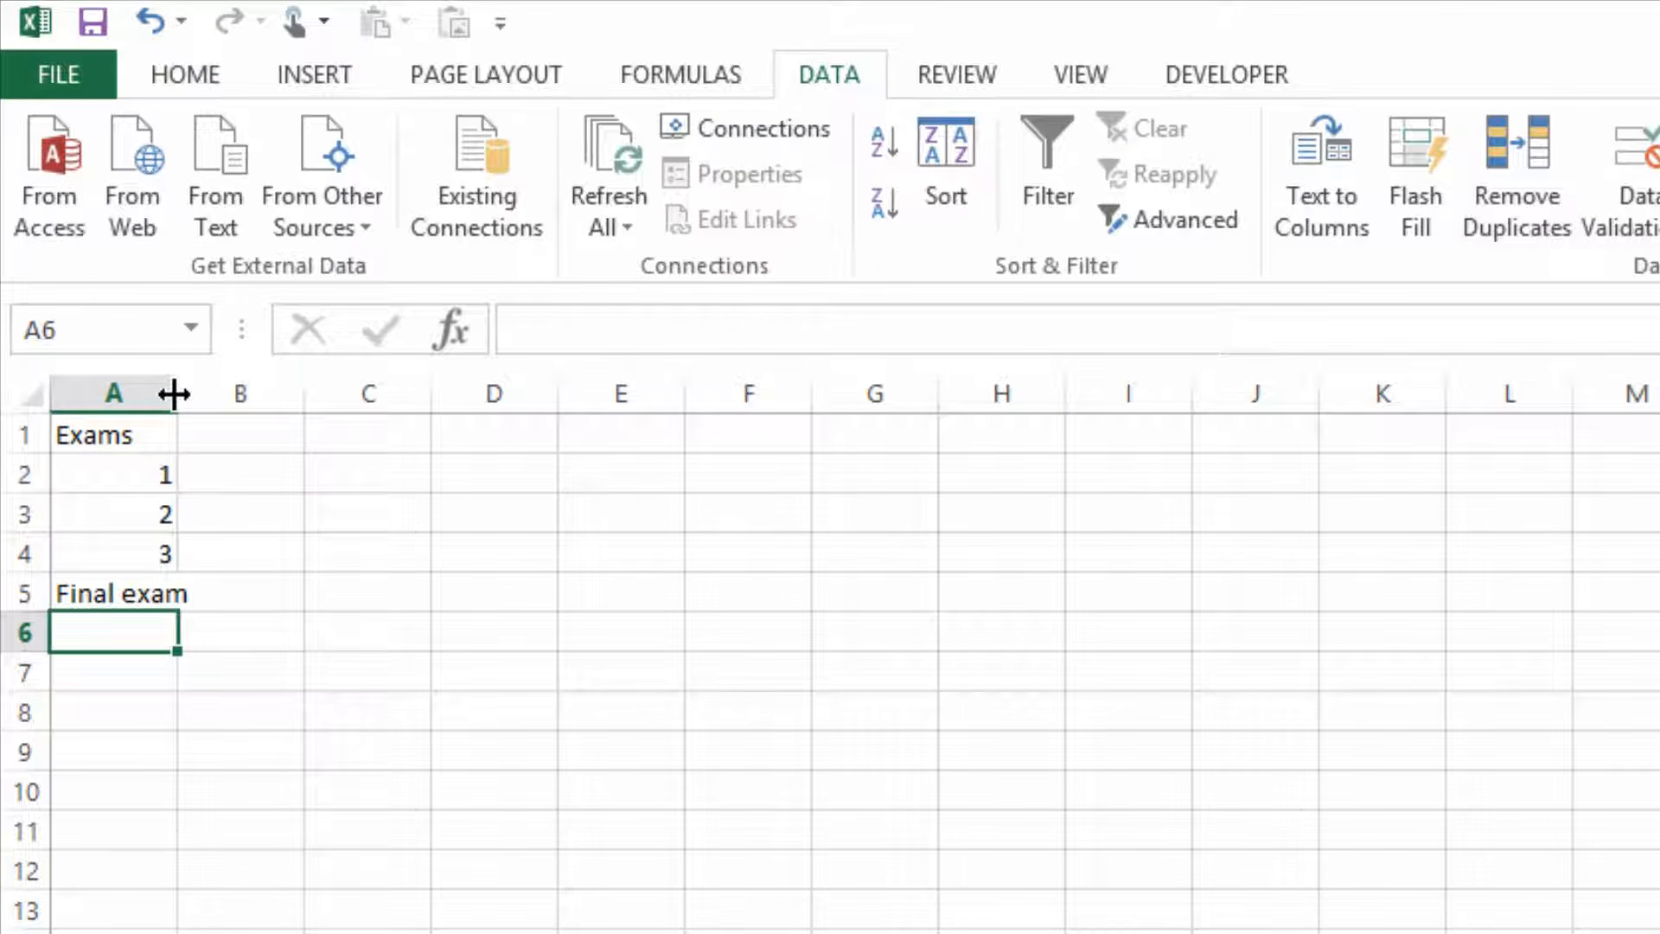
{"action": "left_click_drag", "start_coordinate": [174, 394], "coordinate": [164, 584]}
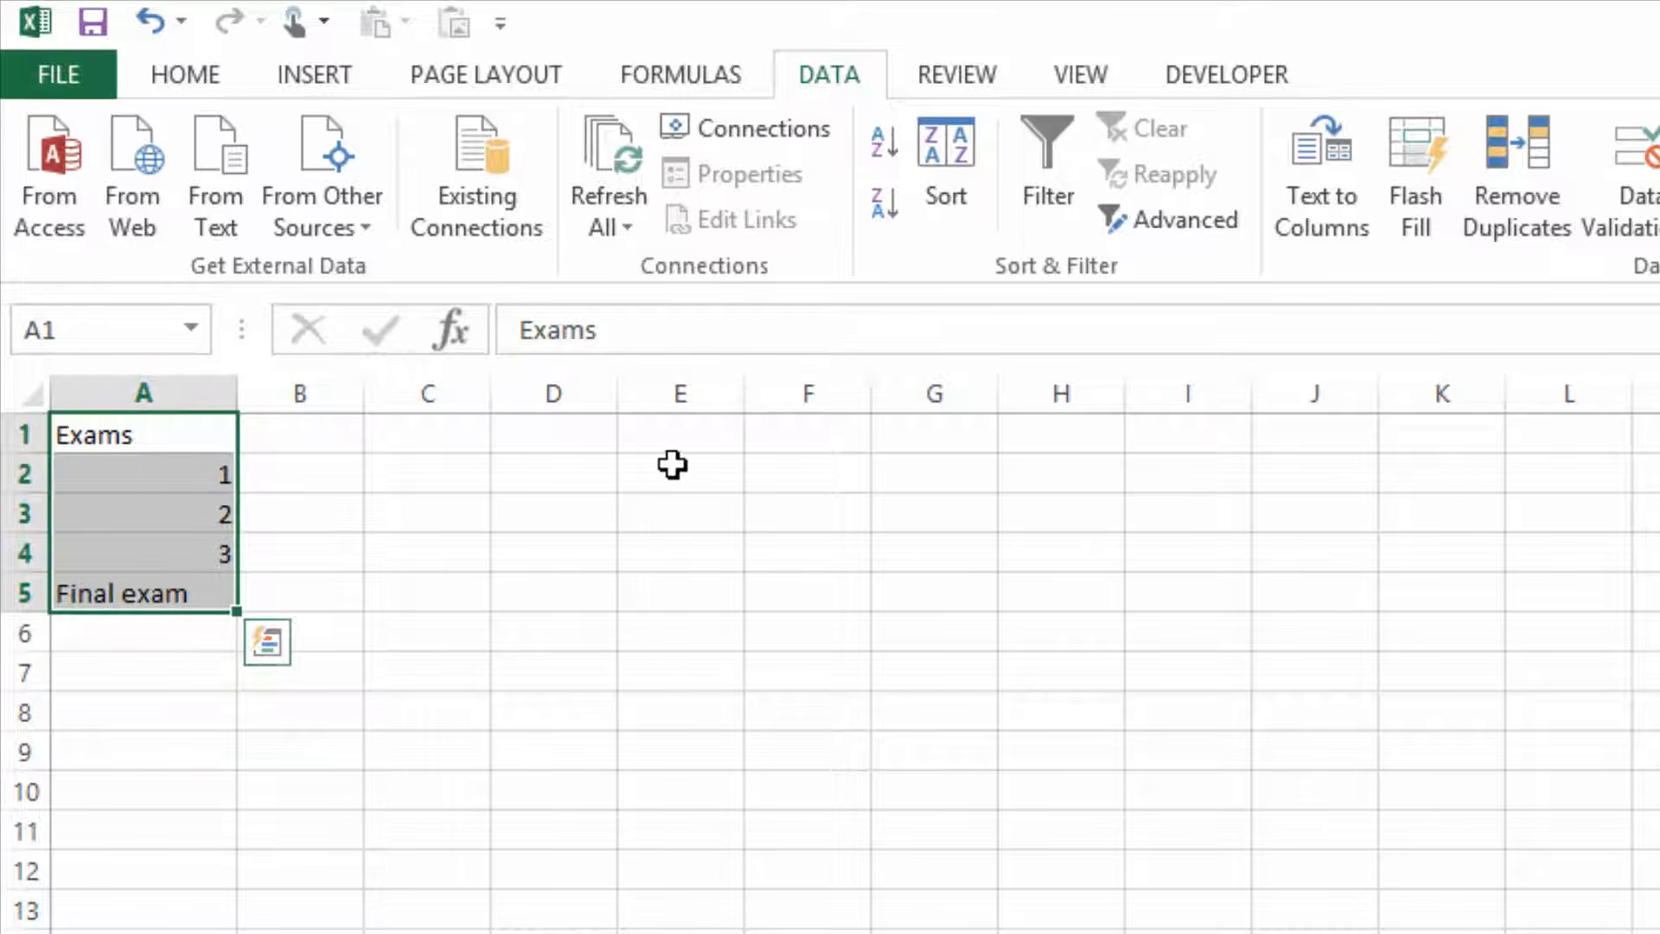
{"action": "left_click", "coordinate": [184, 76]}
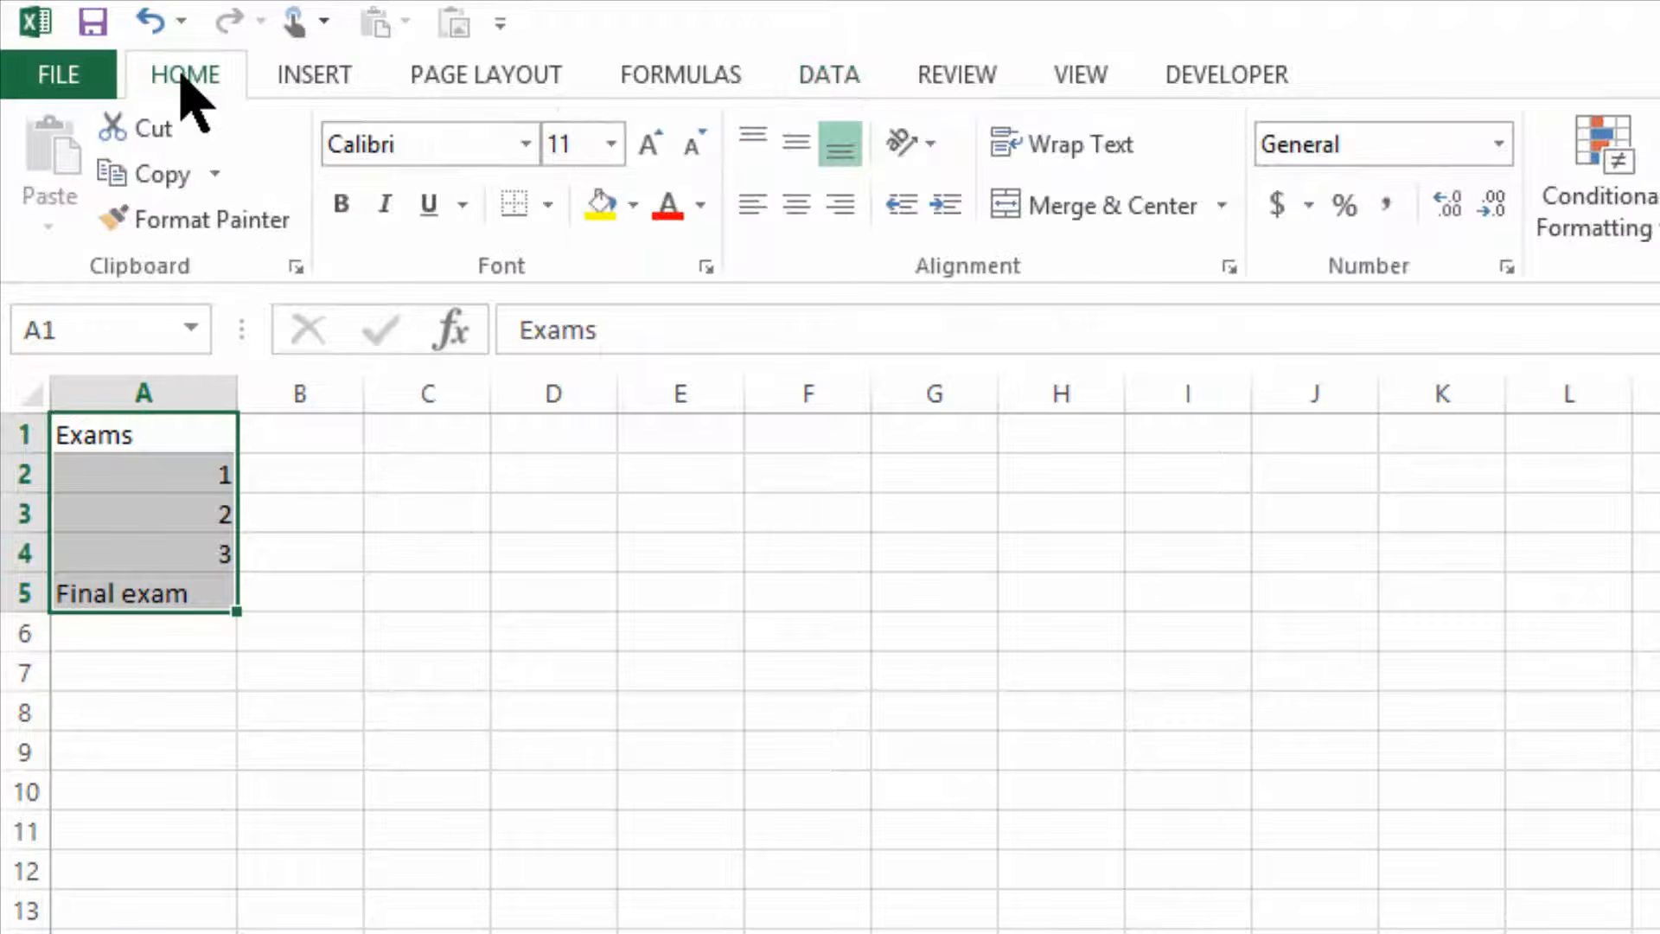
{"action": "left_click", "coordinate": [796, 206]}
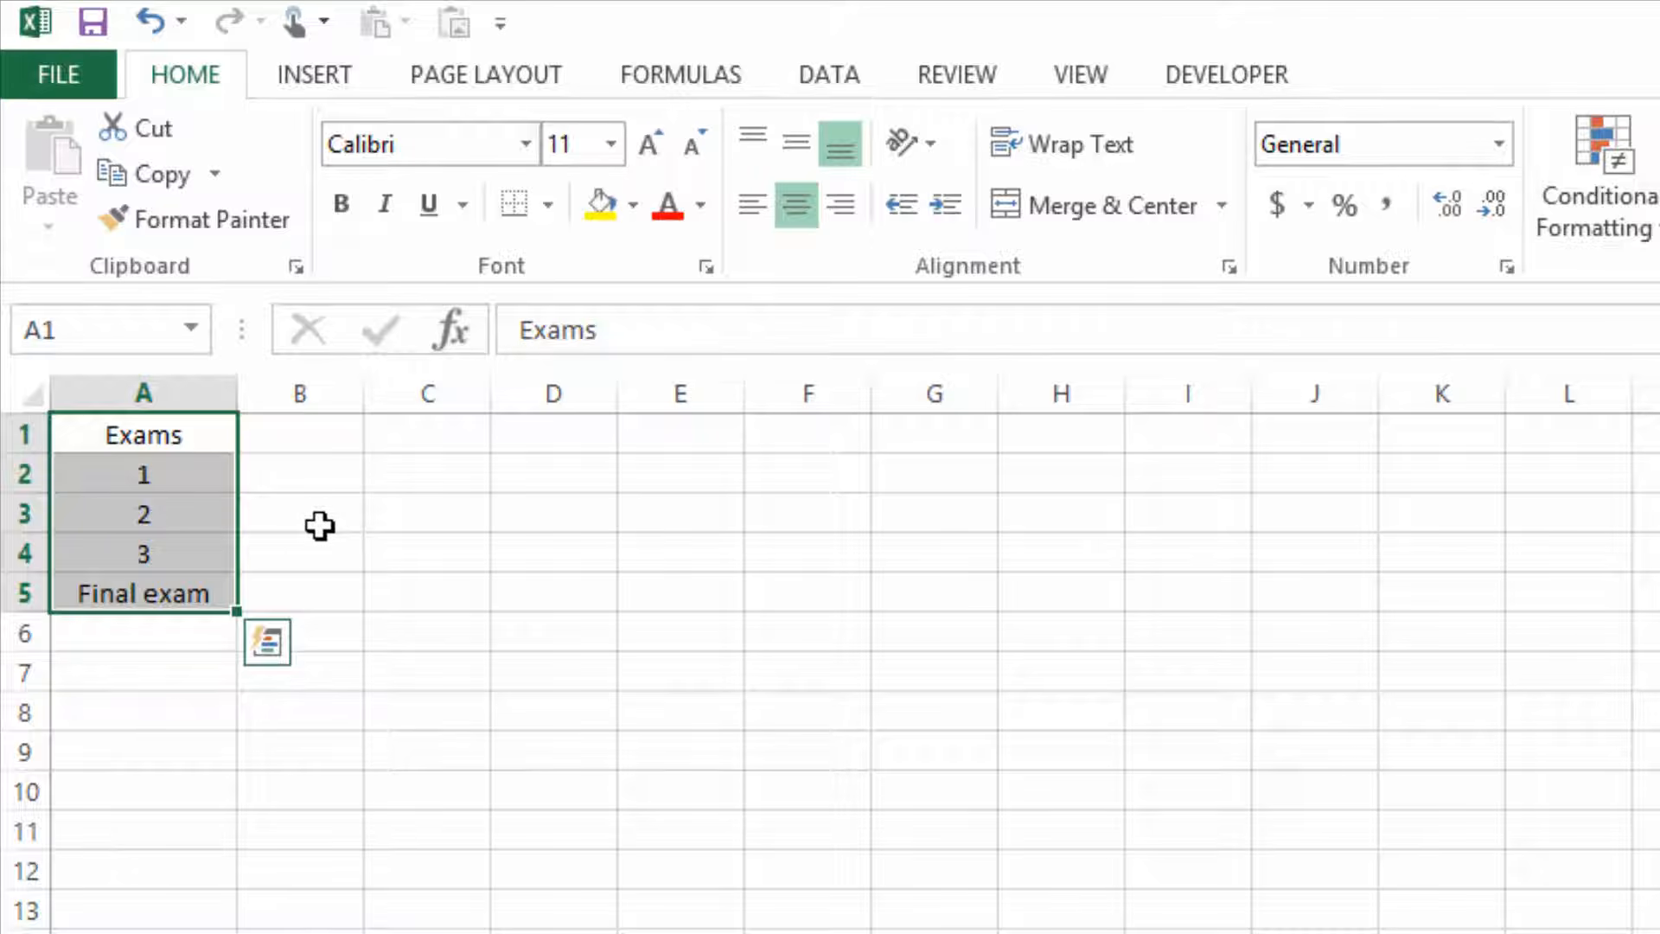
Enter the exam scores 85, 76, 92 and 98 in cells B2 to B5.
{"action": "left_click", "coordinate": [299, 486]}
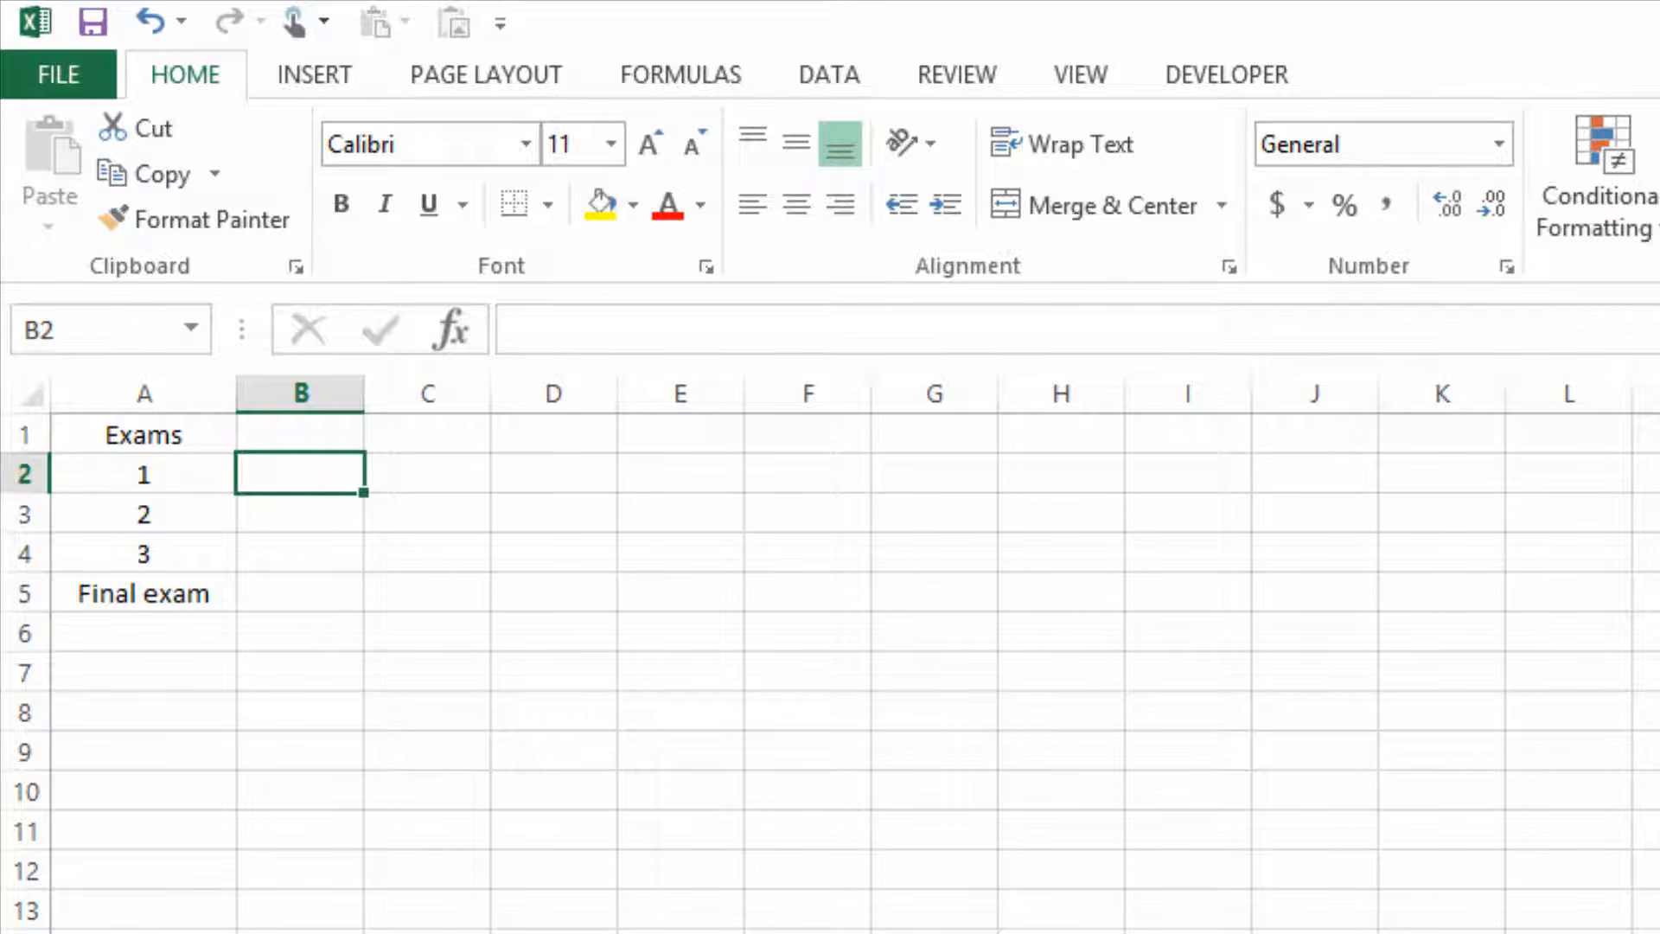
{"action": "type", "text": "85"}
{"action": "key", "text": "Return"}
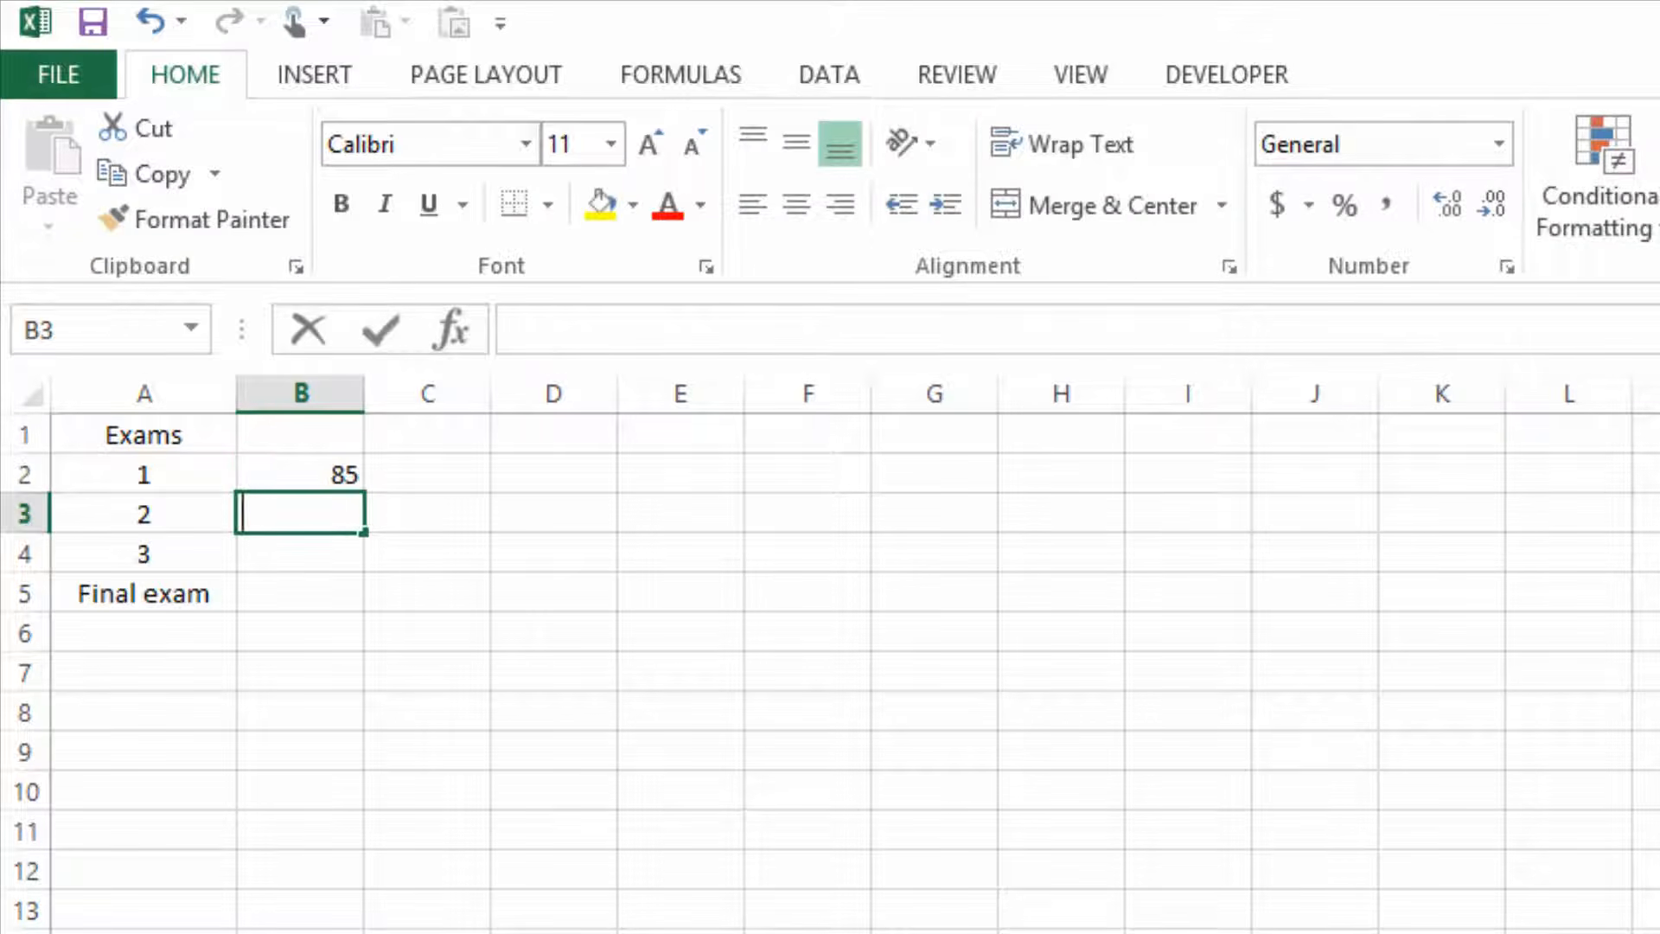
{"action": "type", "text": "76"}
{"action": "key", "text": "Return"}
{"action": "type", "text": "92"}
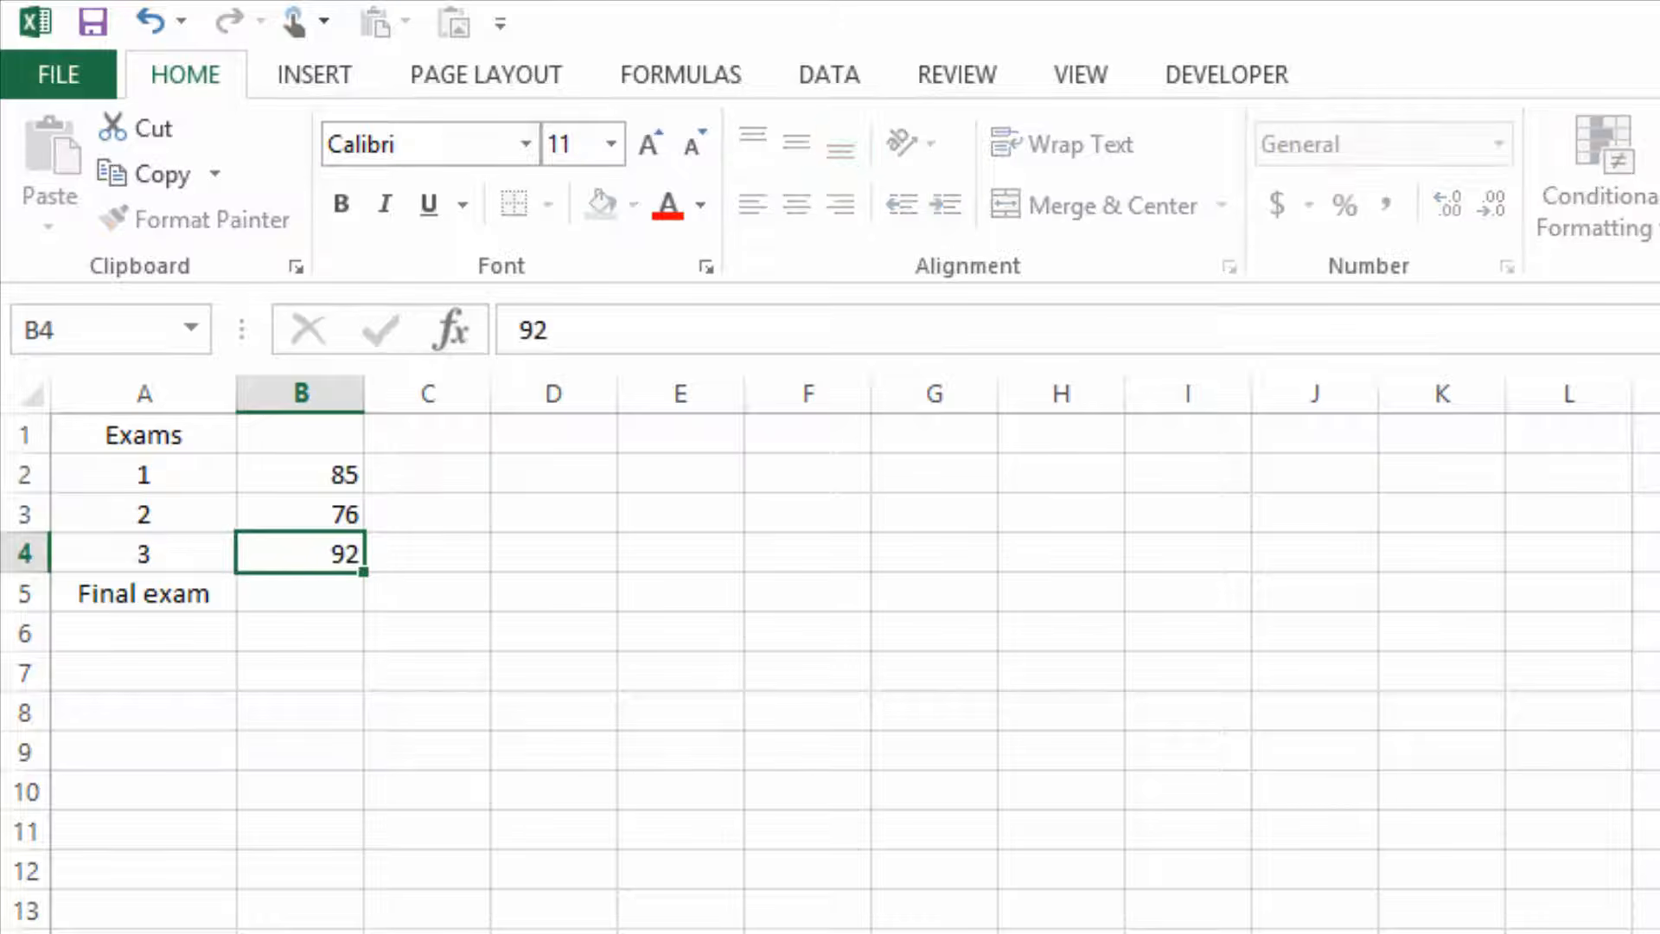
{"action": "key", "text": "Return"}
{"action": "type", "text": "98"}
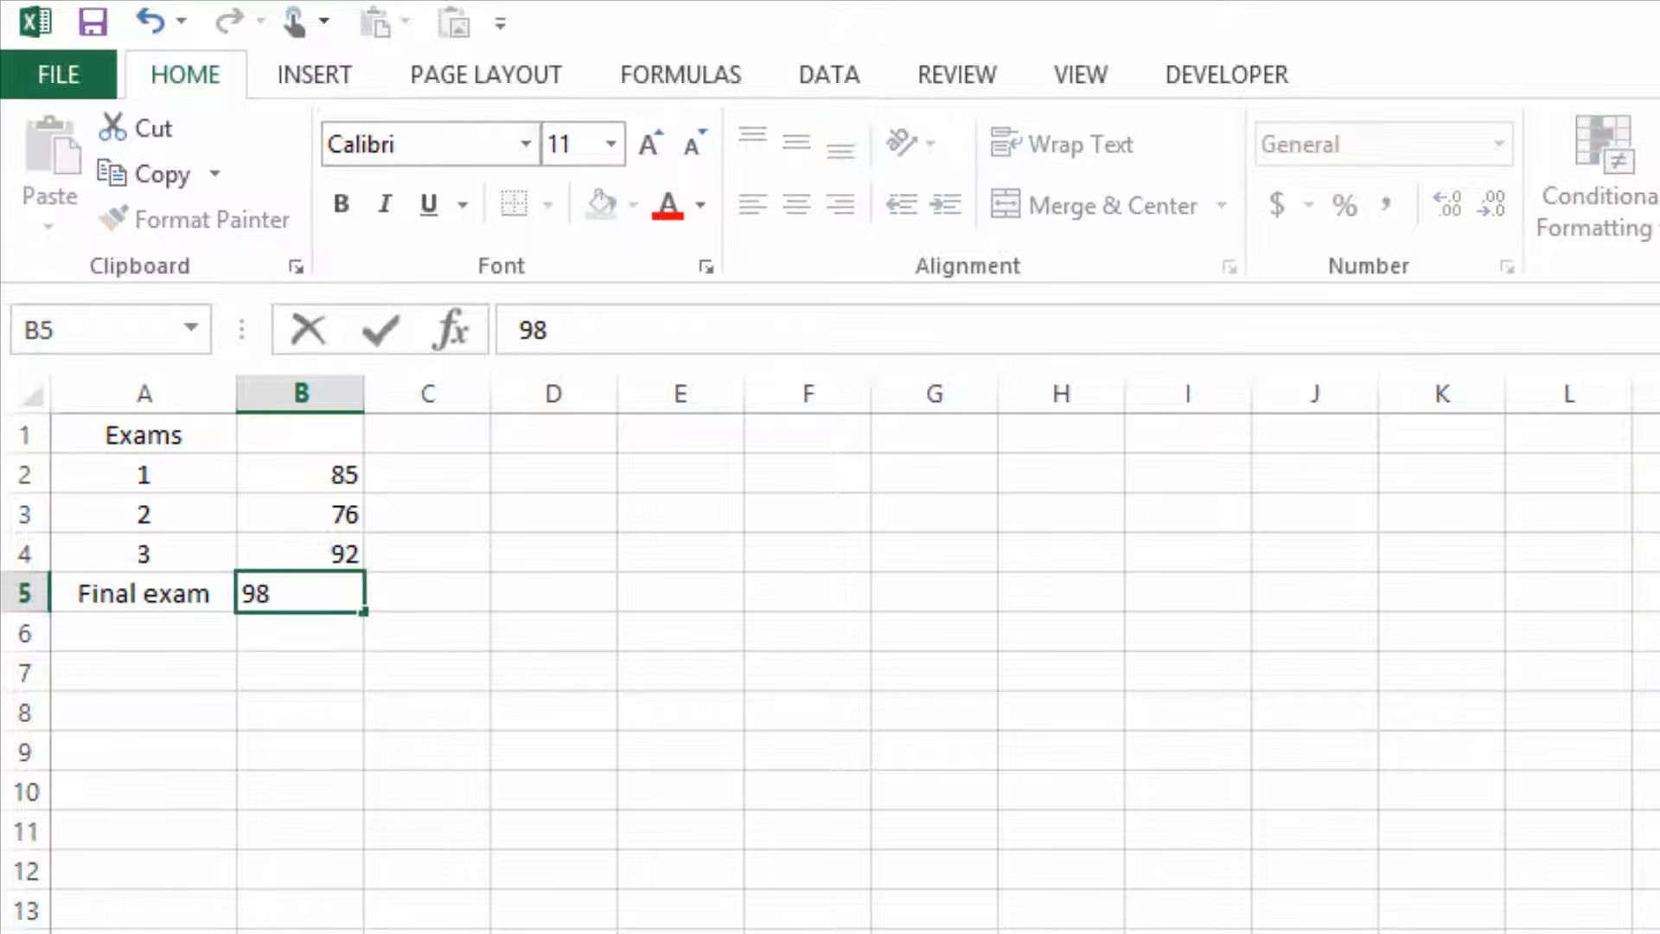
{"action": "key", "text": "Return"}
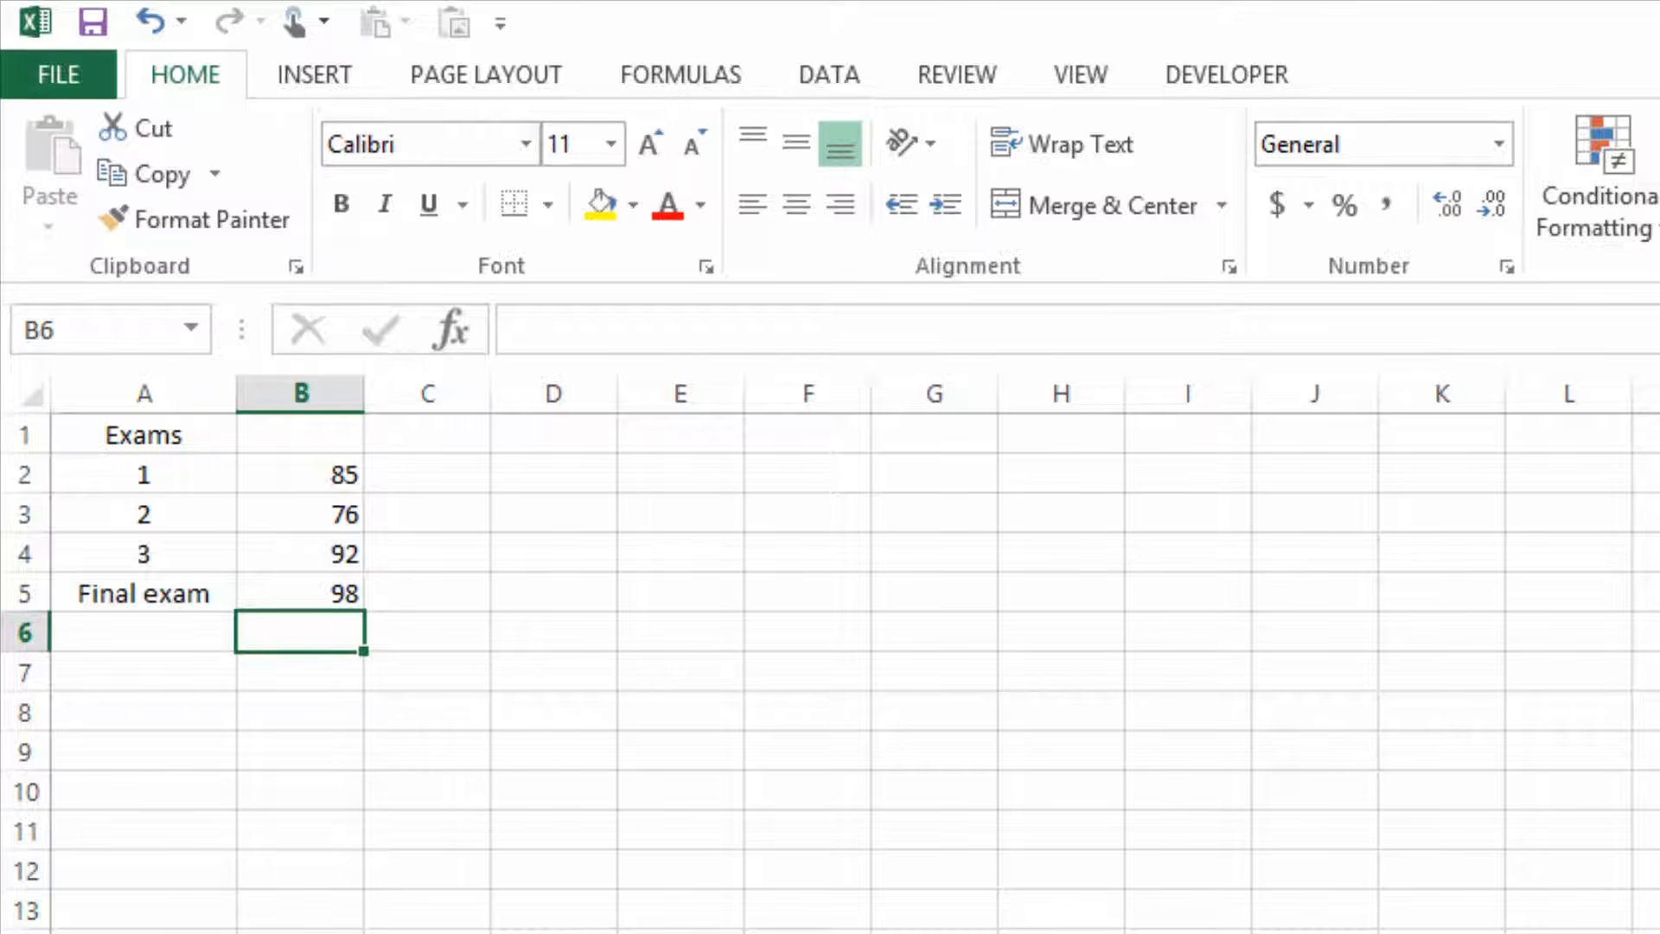
Calculate the average of the exam scores in B2:B5 with the AVERAGE function in cell B6.
{"action": "type", "text": "=average"}
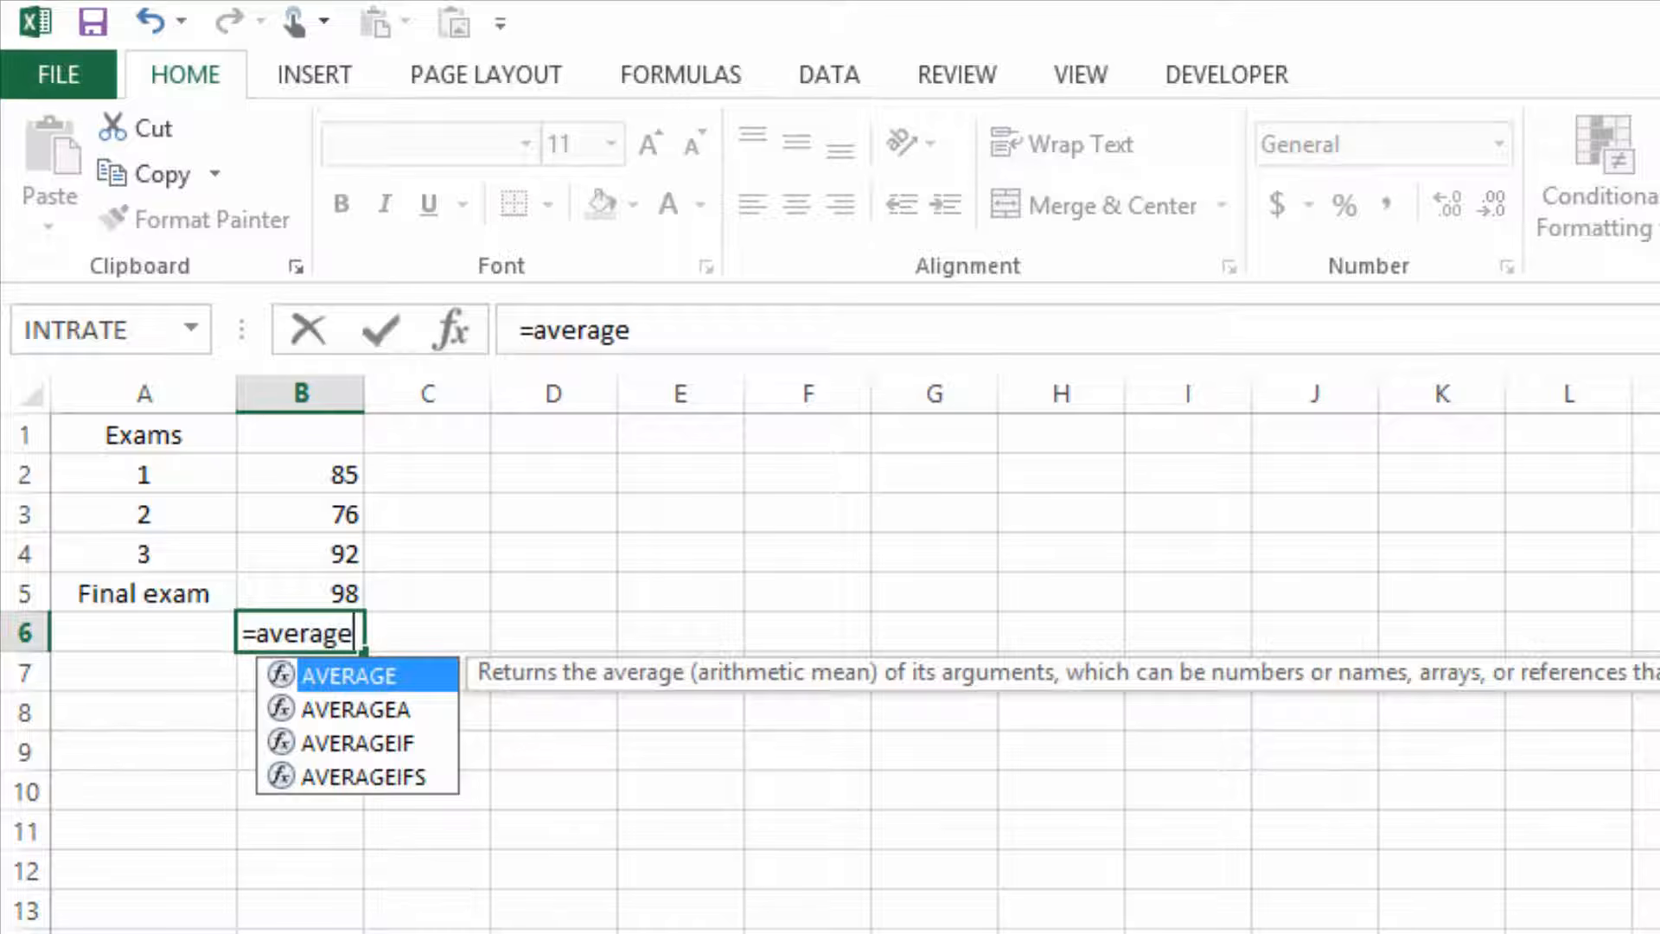
{"action": "type", "text": "("}
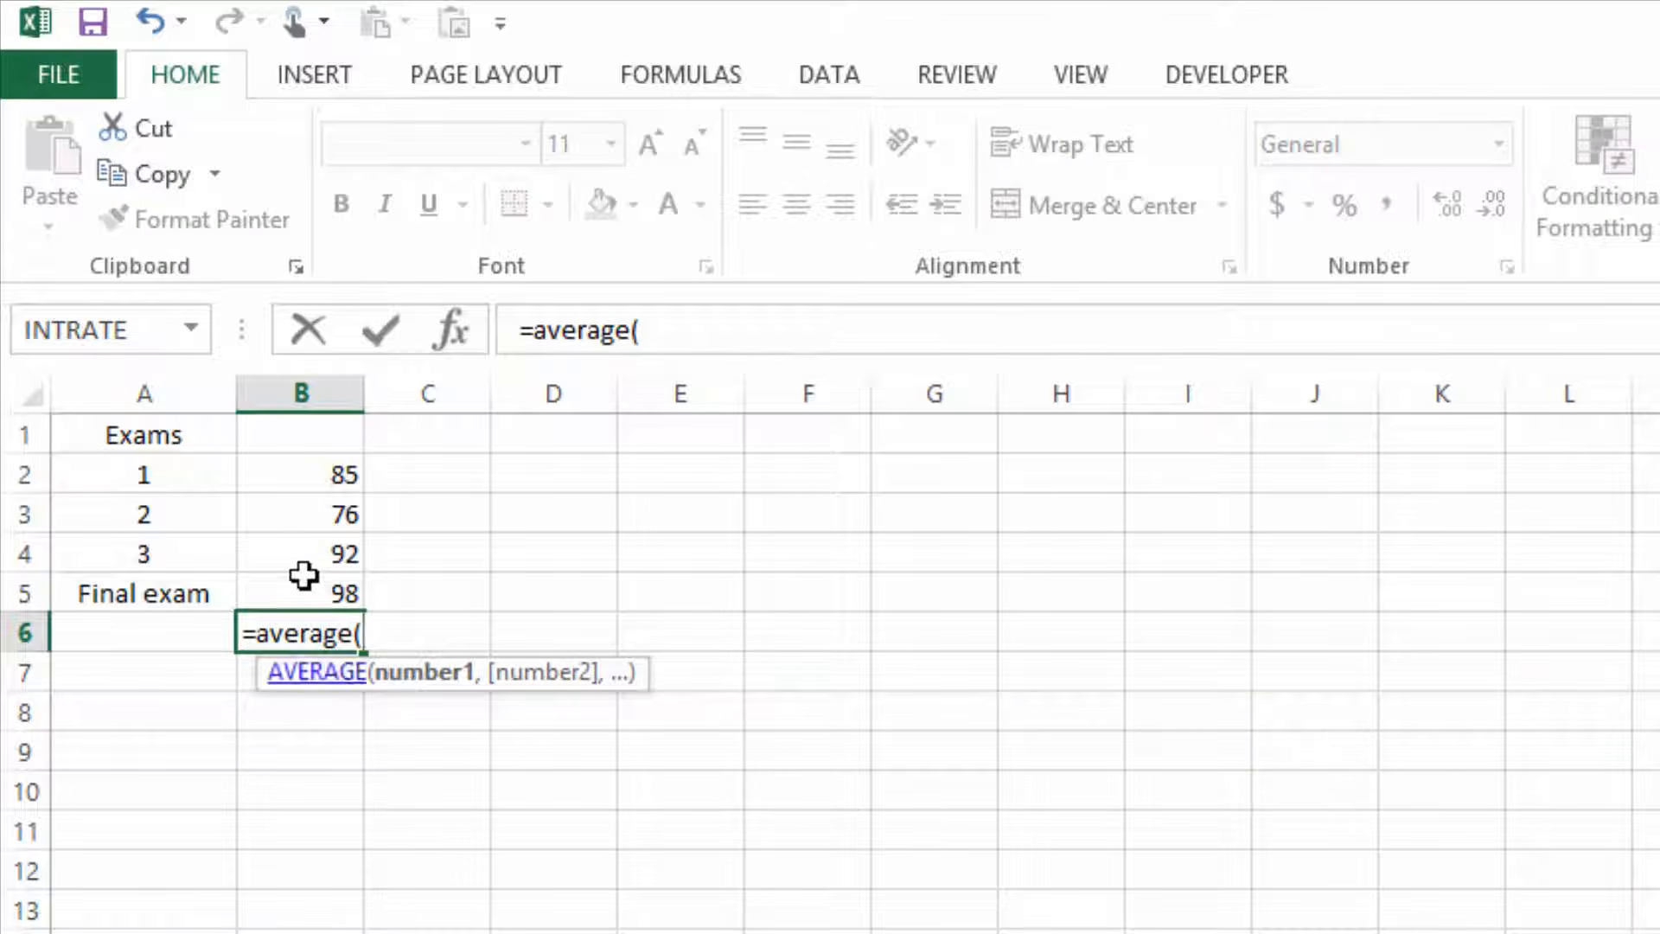
{"action": "left_click_drag", "start_coordinate": [304, 471], "coordinate": [309, 589]}
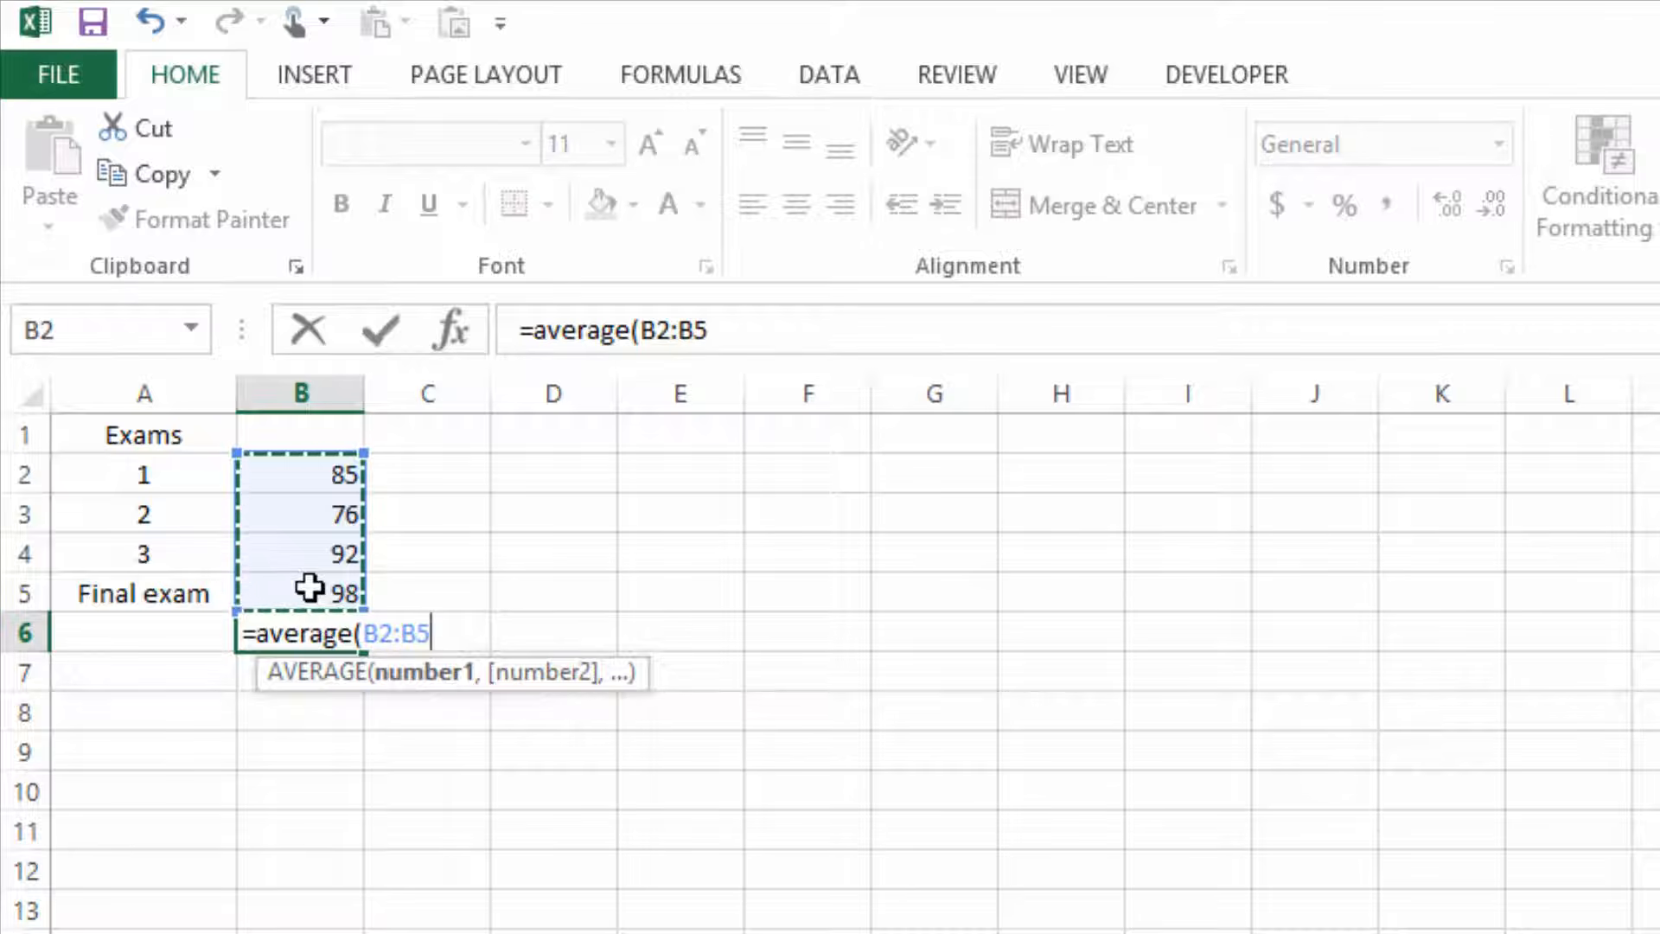
{"action": "type", "text": ")"}
{"action": "key", "text": "Return"}
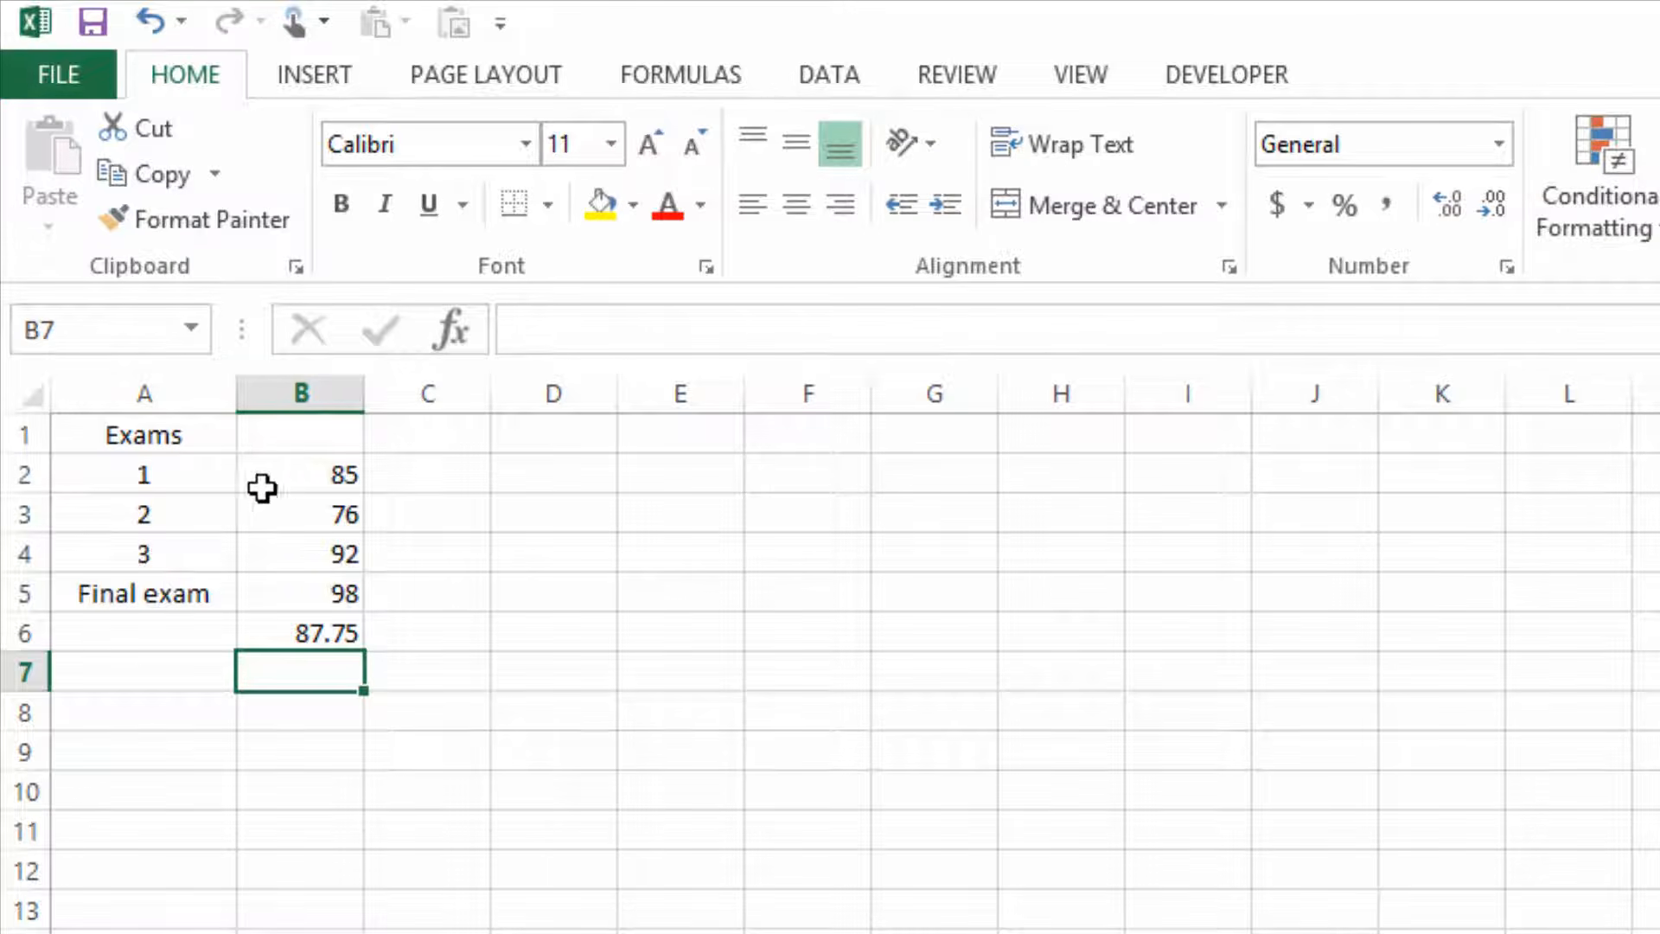
Centre the contents of cells B2 to B6 and display the average in B6 with three decimal places.
{"action": "left_click_drag", "start_coordinate": [289, 472], "coordinate": [334, 633]}
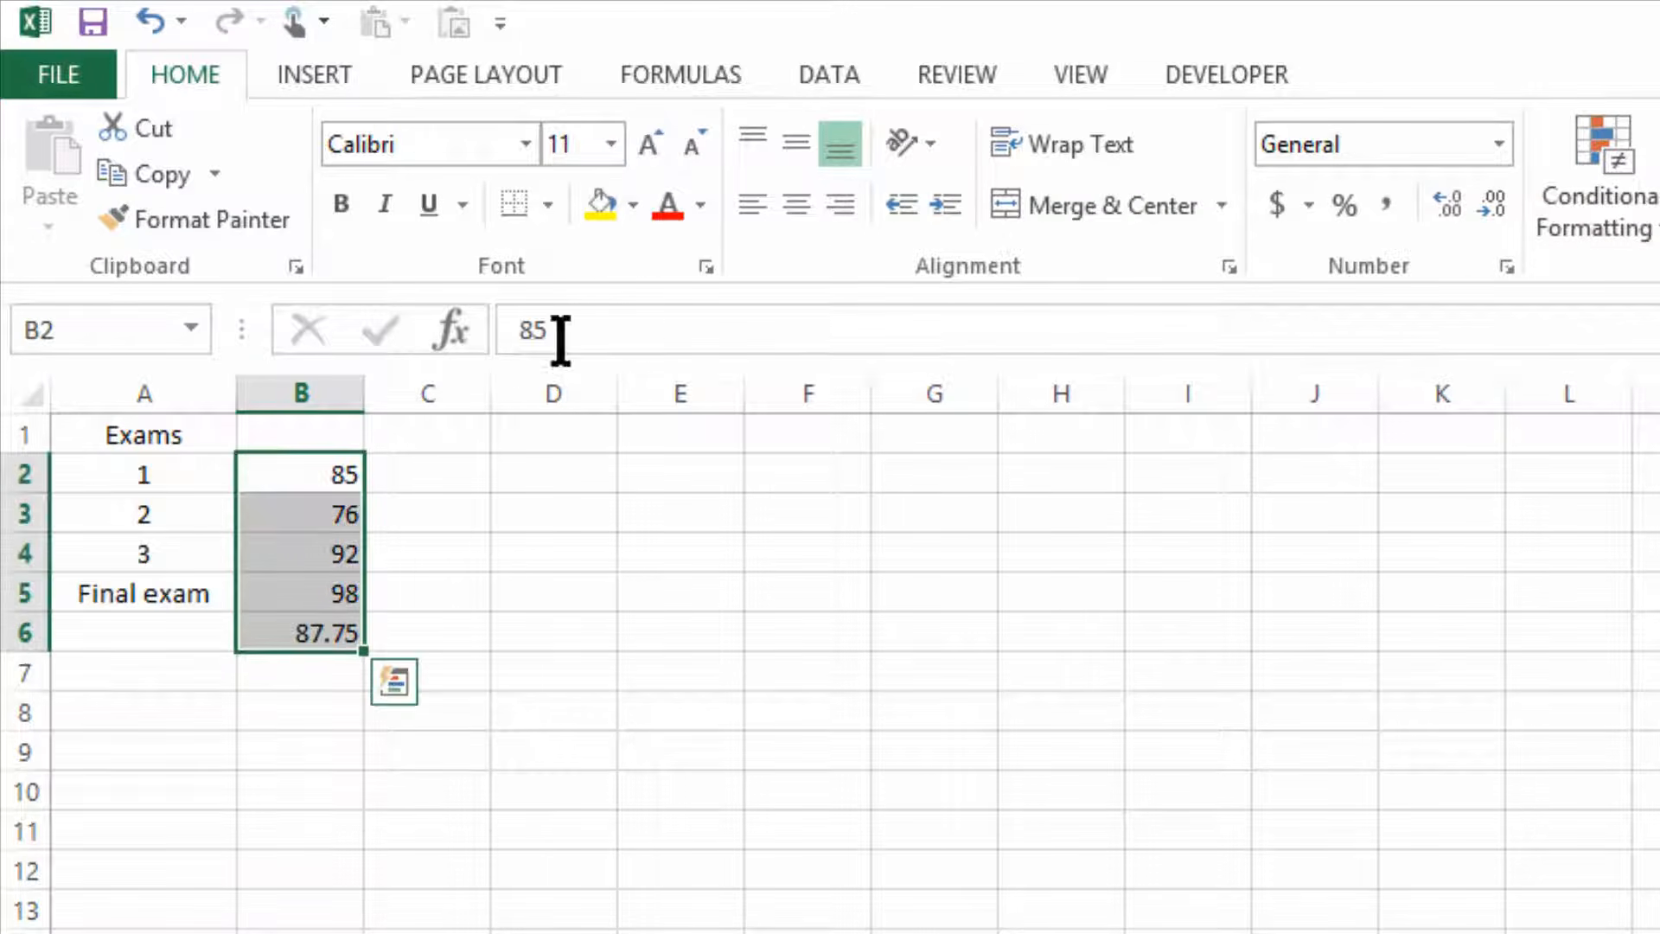
{"action": "left_click", "coordinate": [794, 207]}
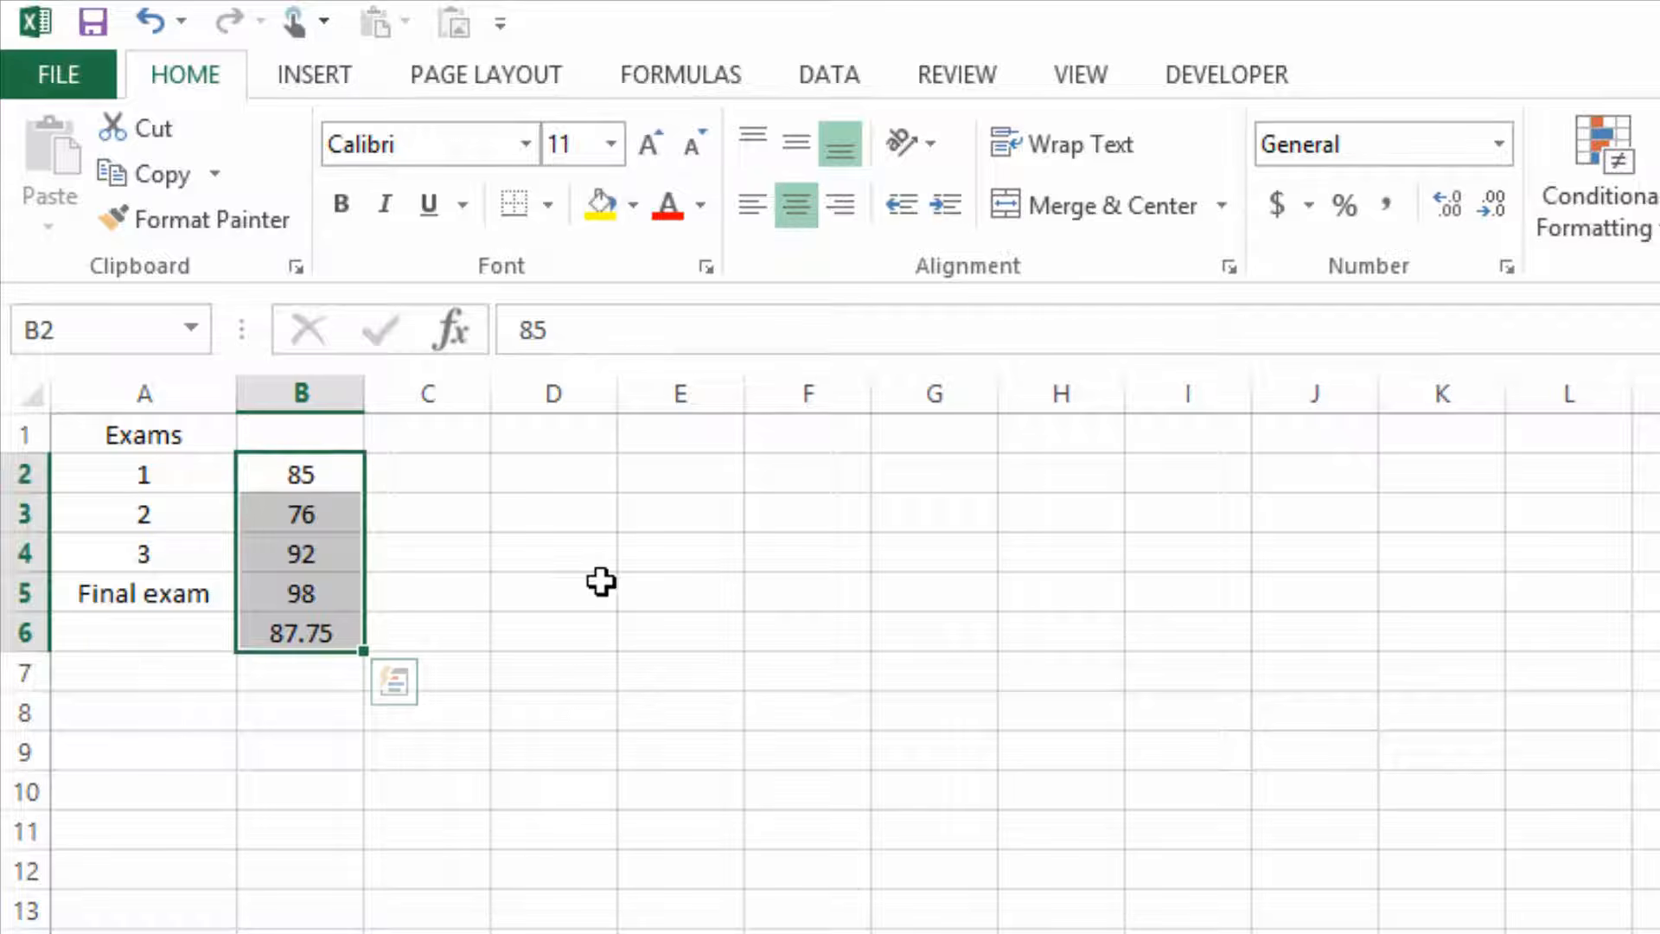
{"action": "left_click", "coordinate": [282, 631]}
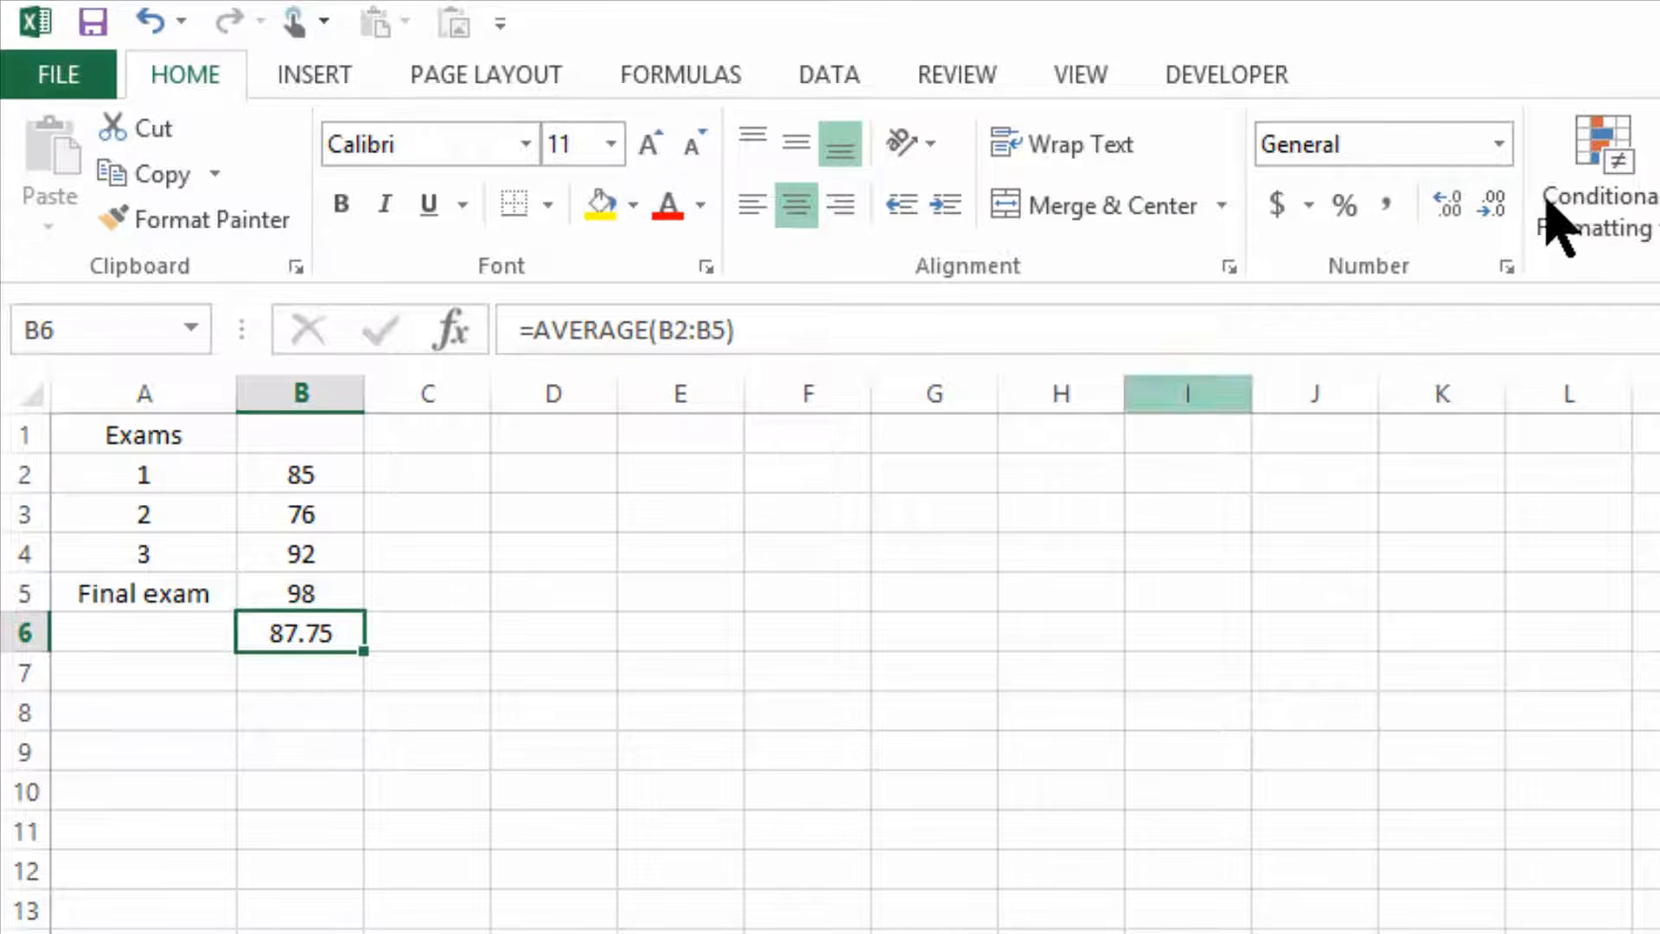
{"action": "left_click", "coordinate": [1461, 233]}
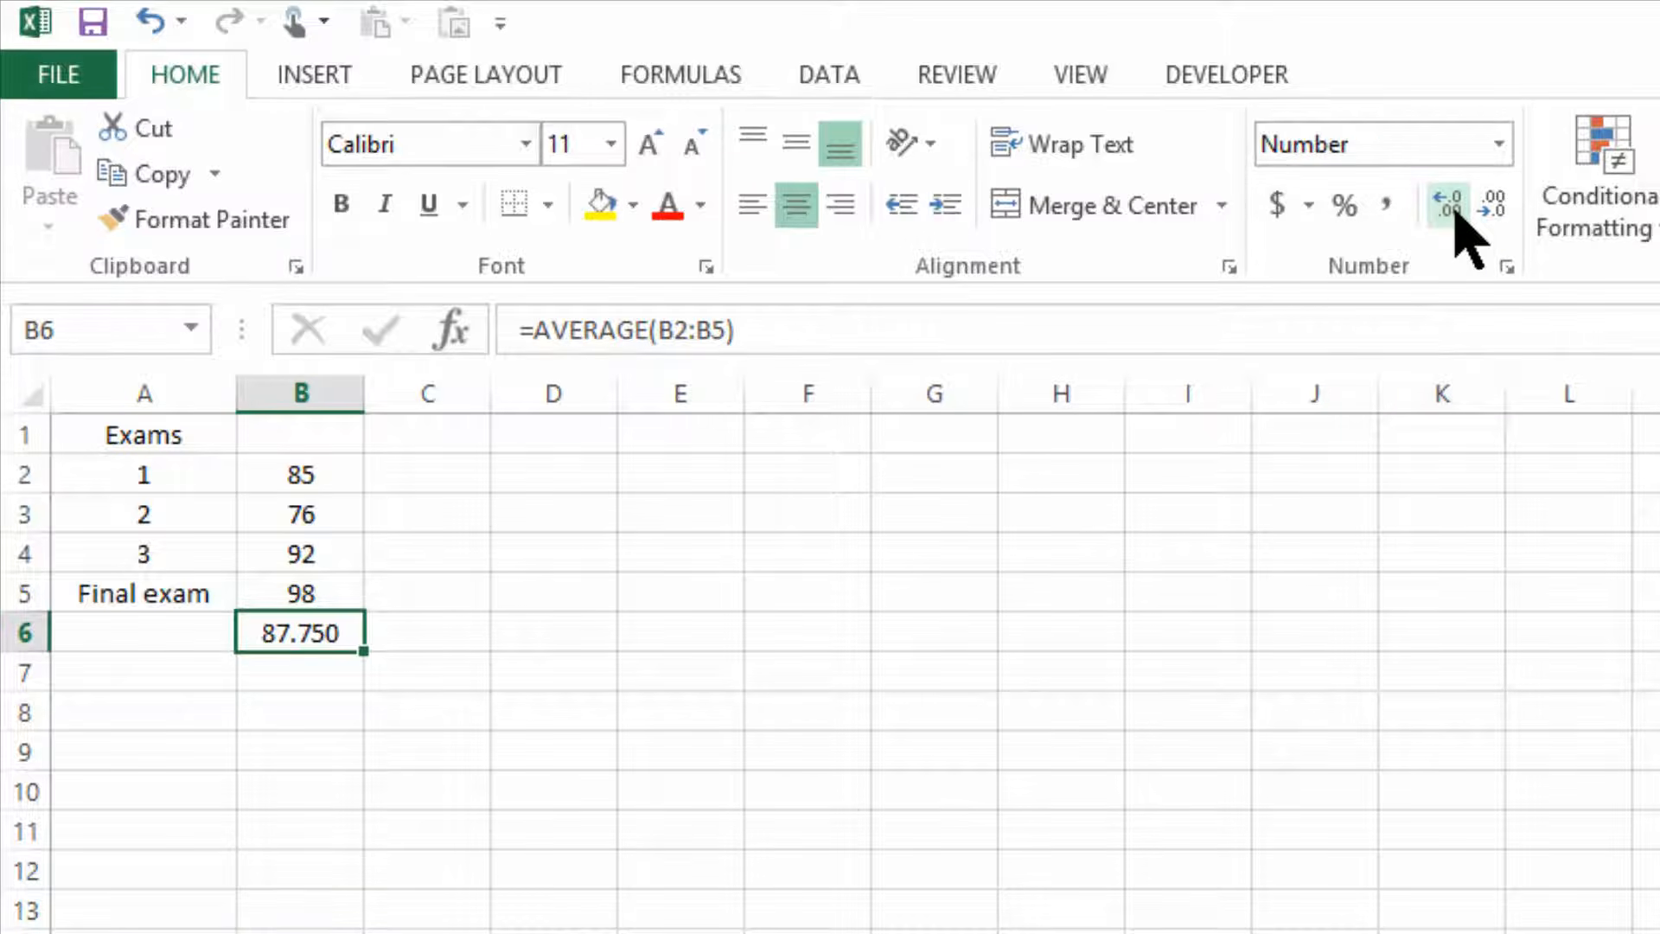
{"action": "double_click", "coordinate": [1460, 232]}
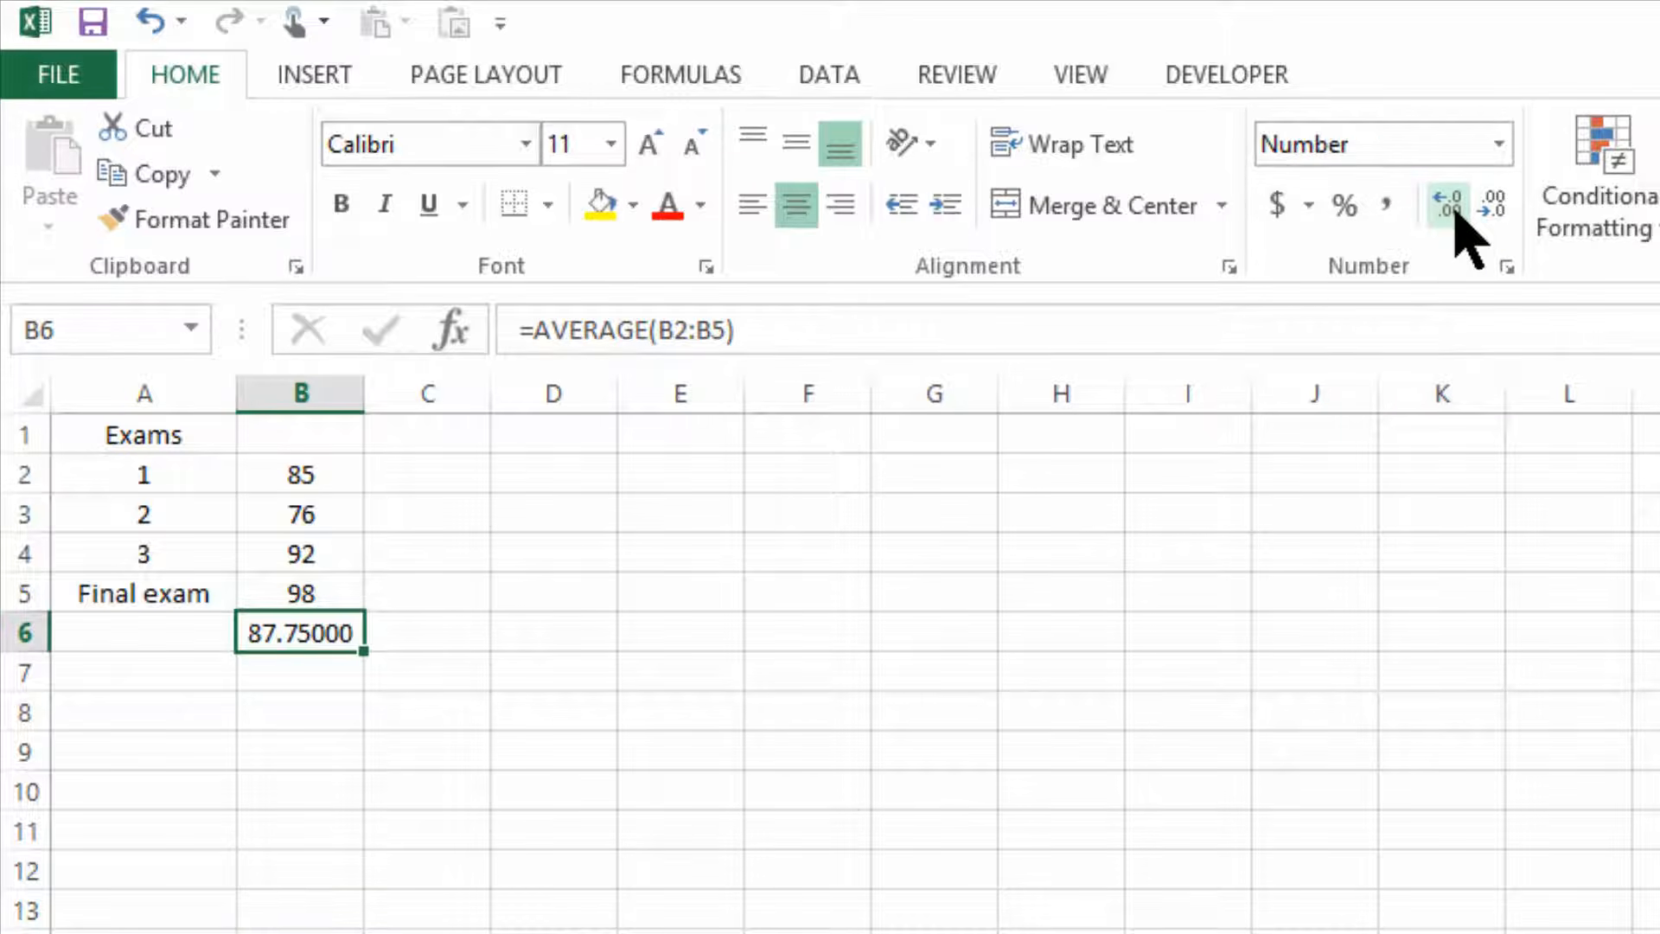
{"action": "left_click", "coordinate": [1502, 218]}
{"action": "left_click", "coordinate": [1502, 218]}
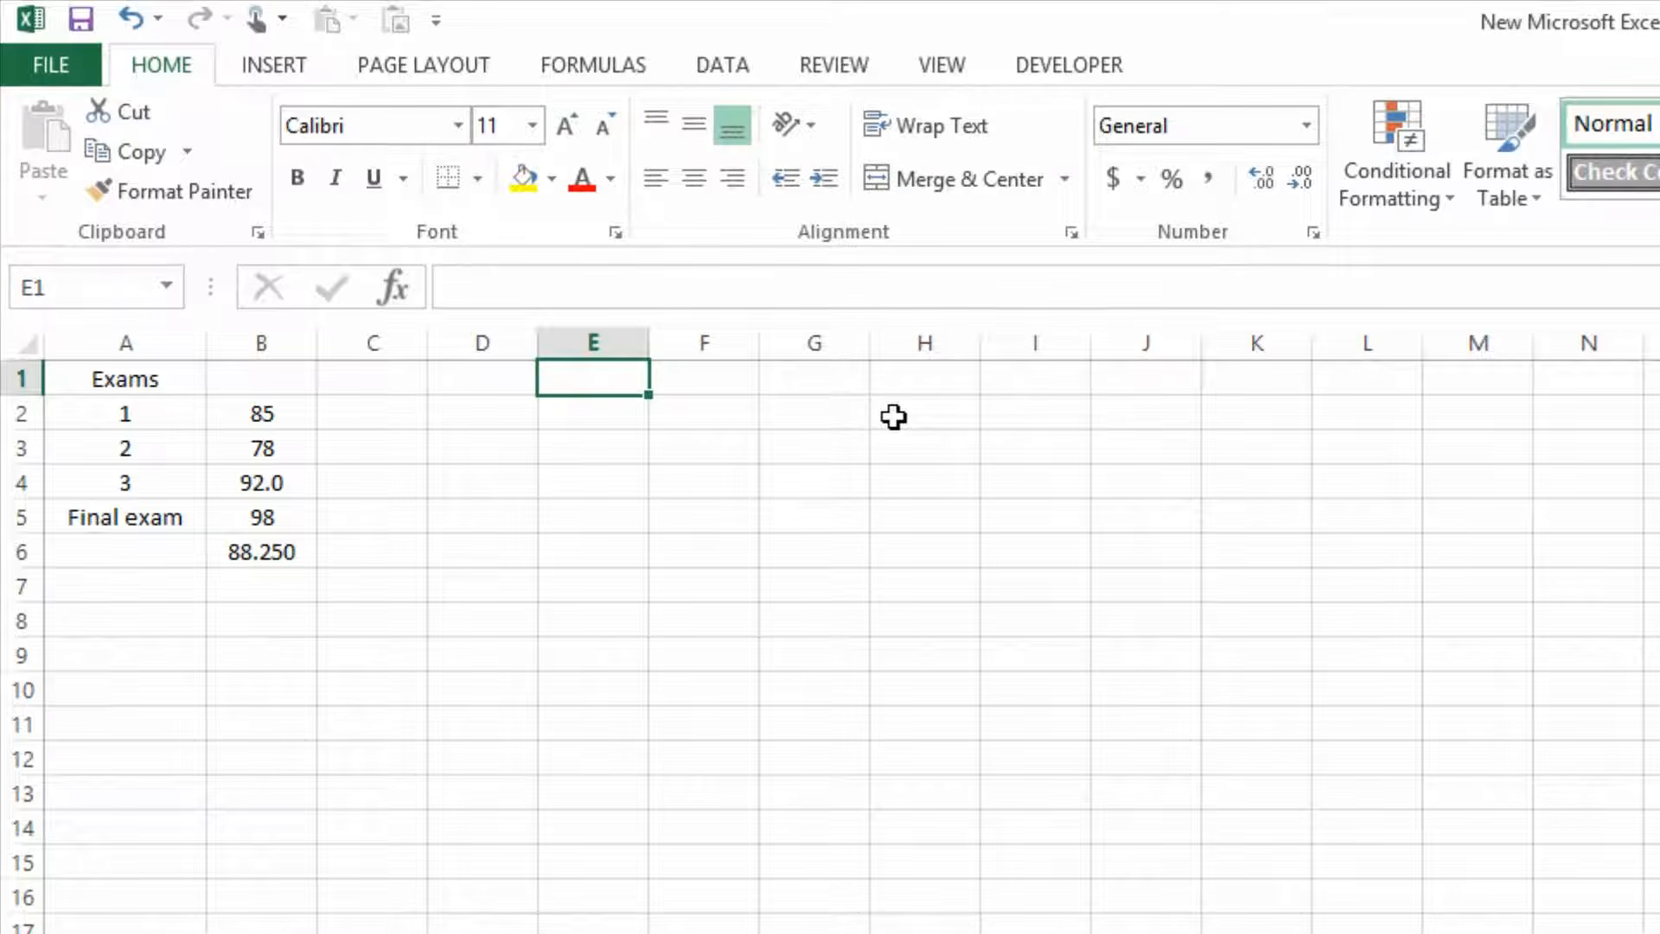
Enter the heading Quizzes in cell E1 and the label Syllabus in cell E2.
{"action": "type", "text": "Quizzes"}
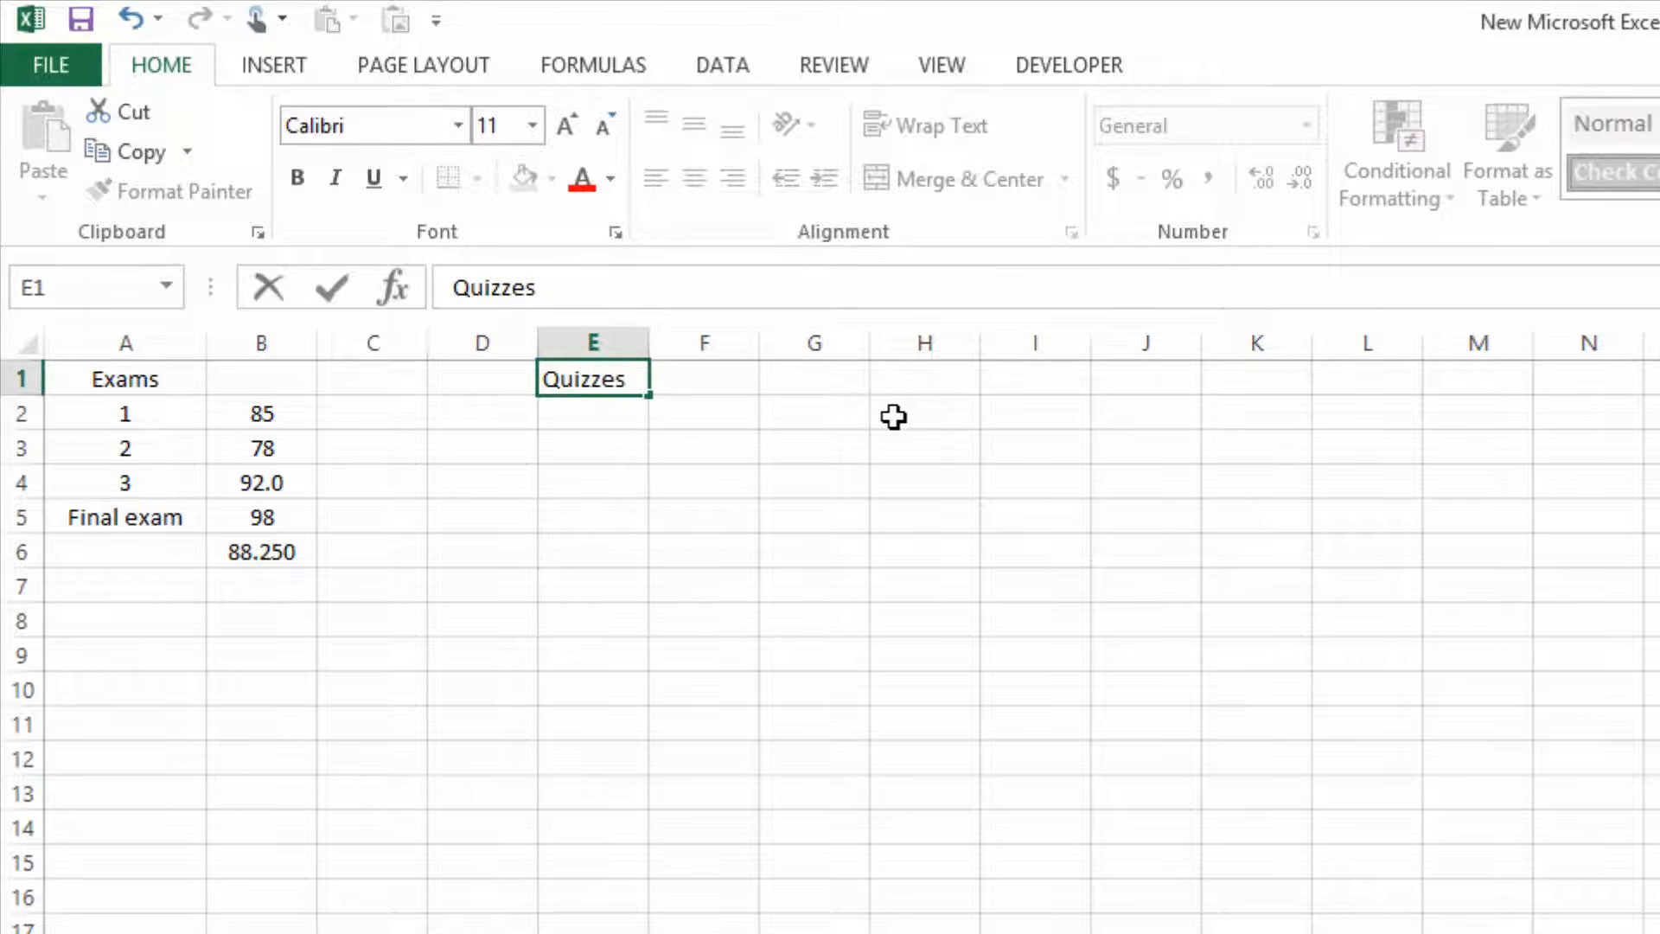
{"action": "key", "text": "Return"}
{"action": "type", "text": "Syllabus"}
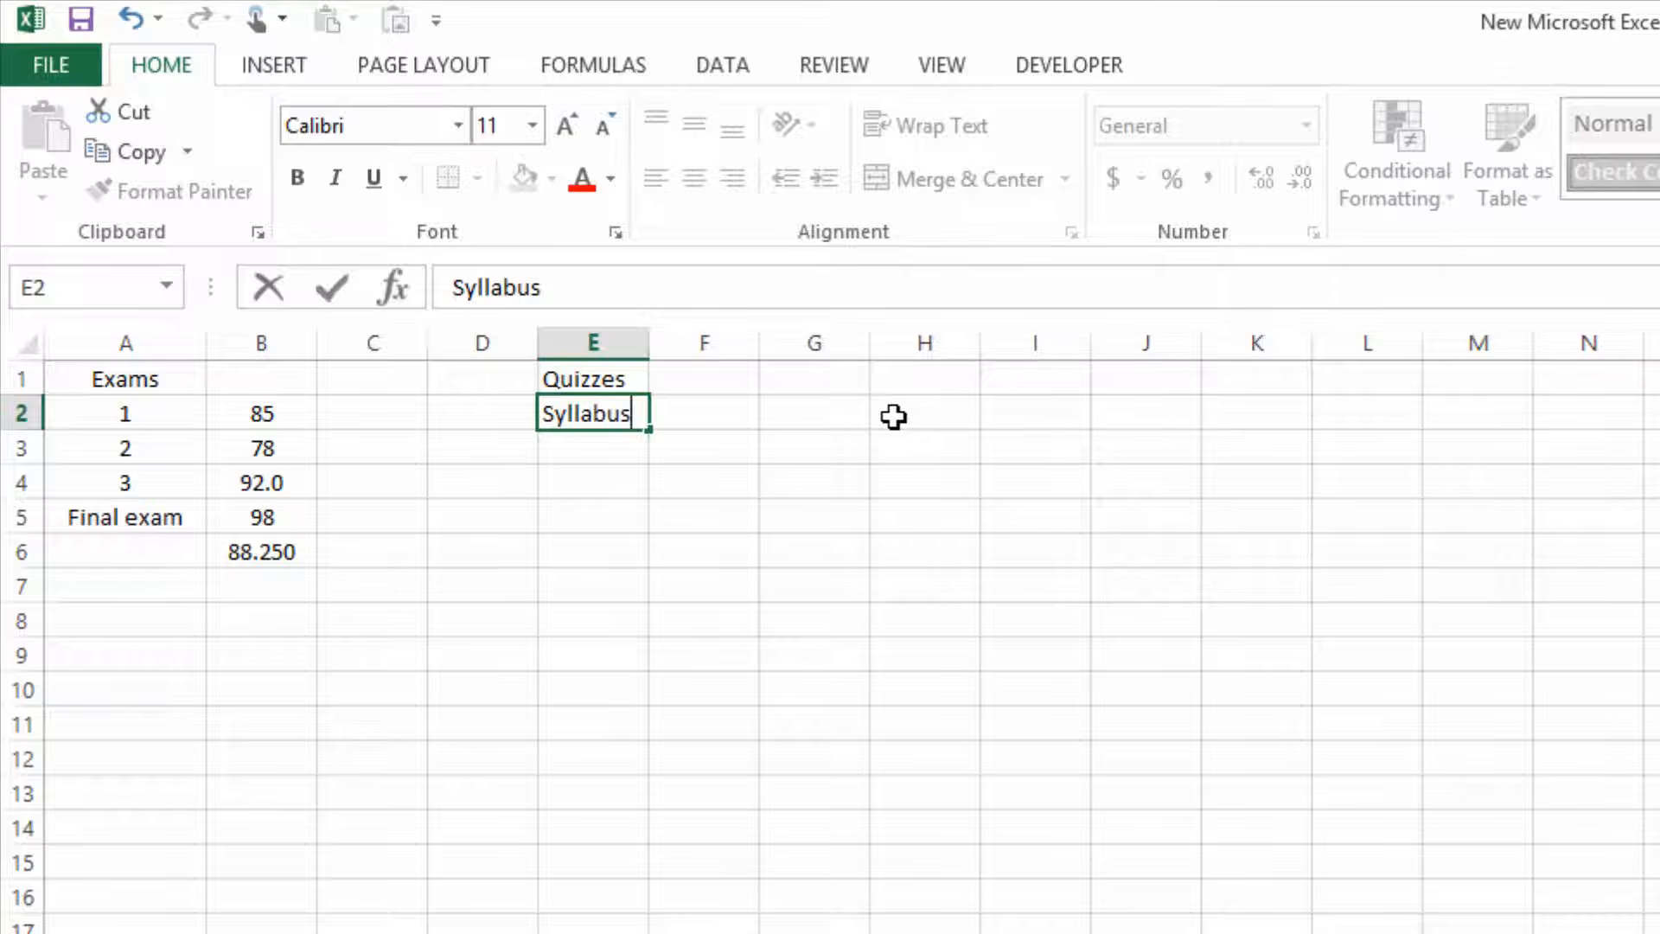
{"action": "key", "text": "Return"}
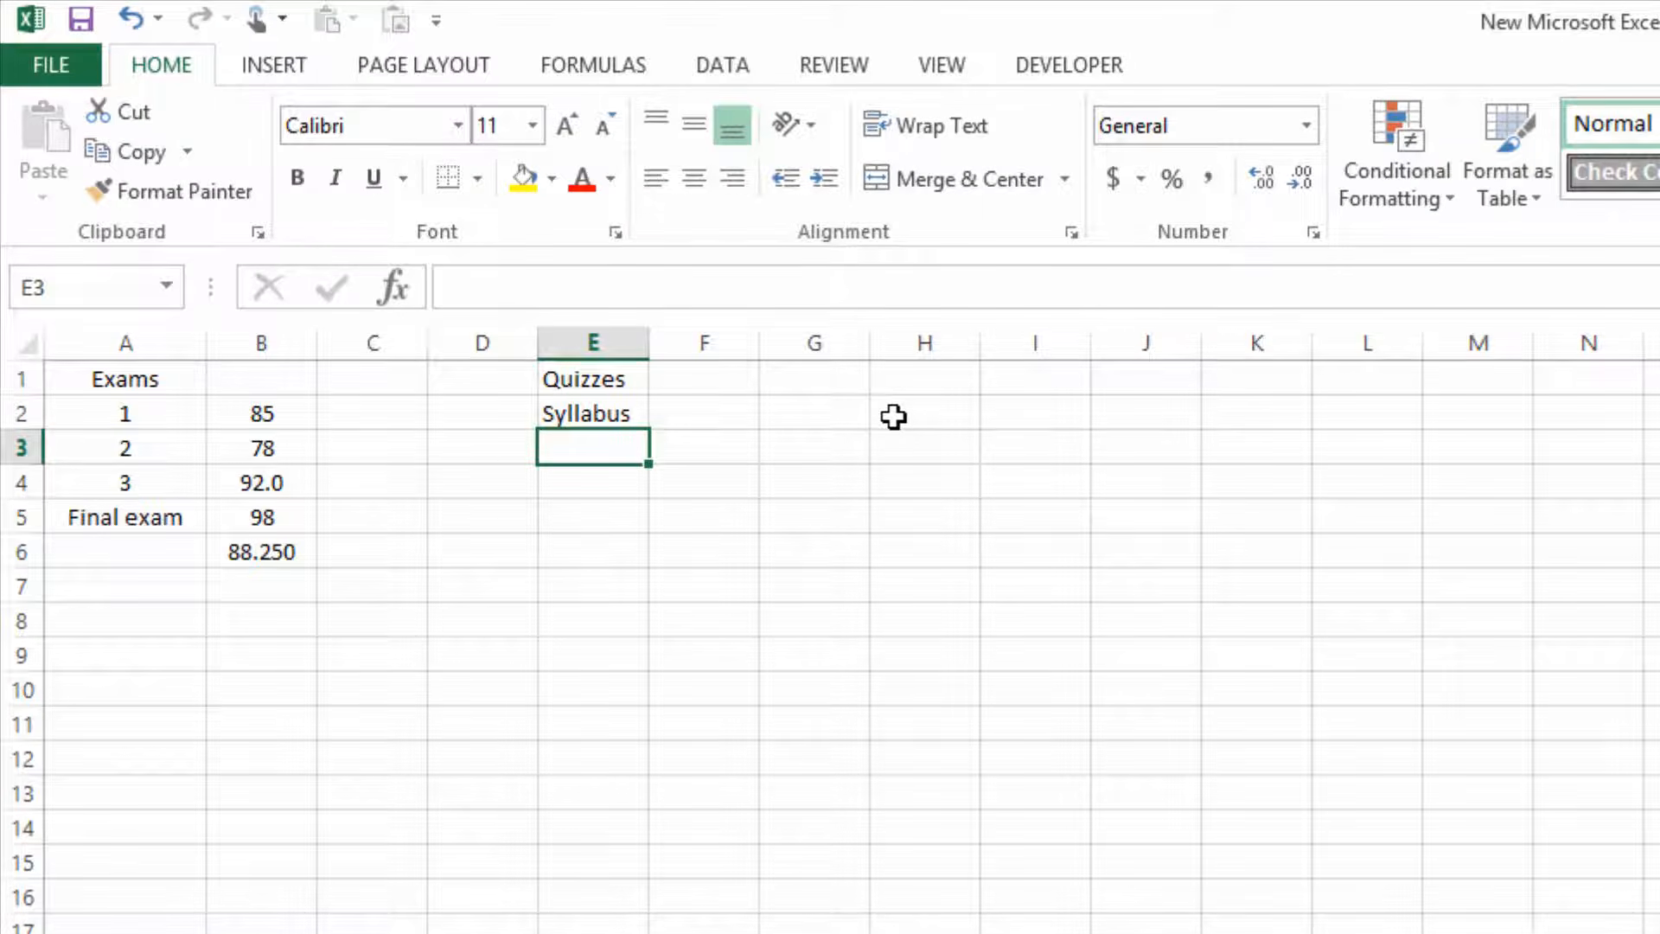
Number the quizzes 1 to 12 in cells E3 to E14, below the Syllabus label.
{"action": "type", "text": "1"}
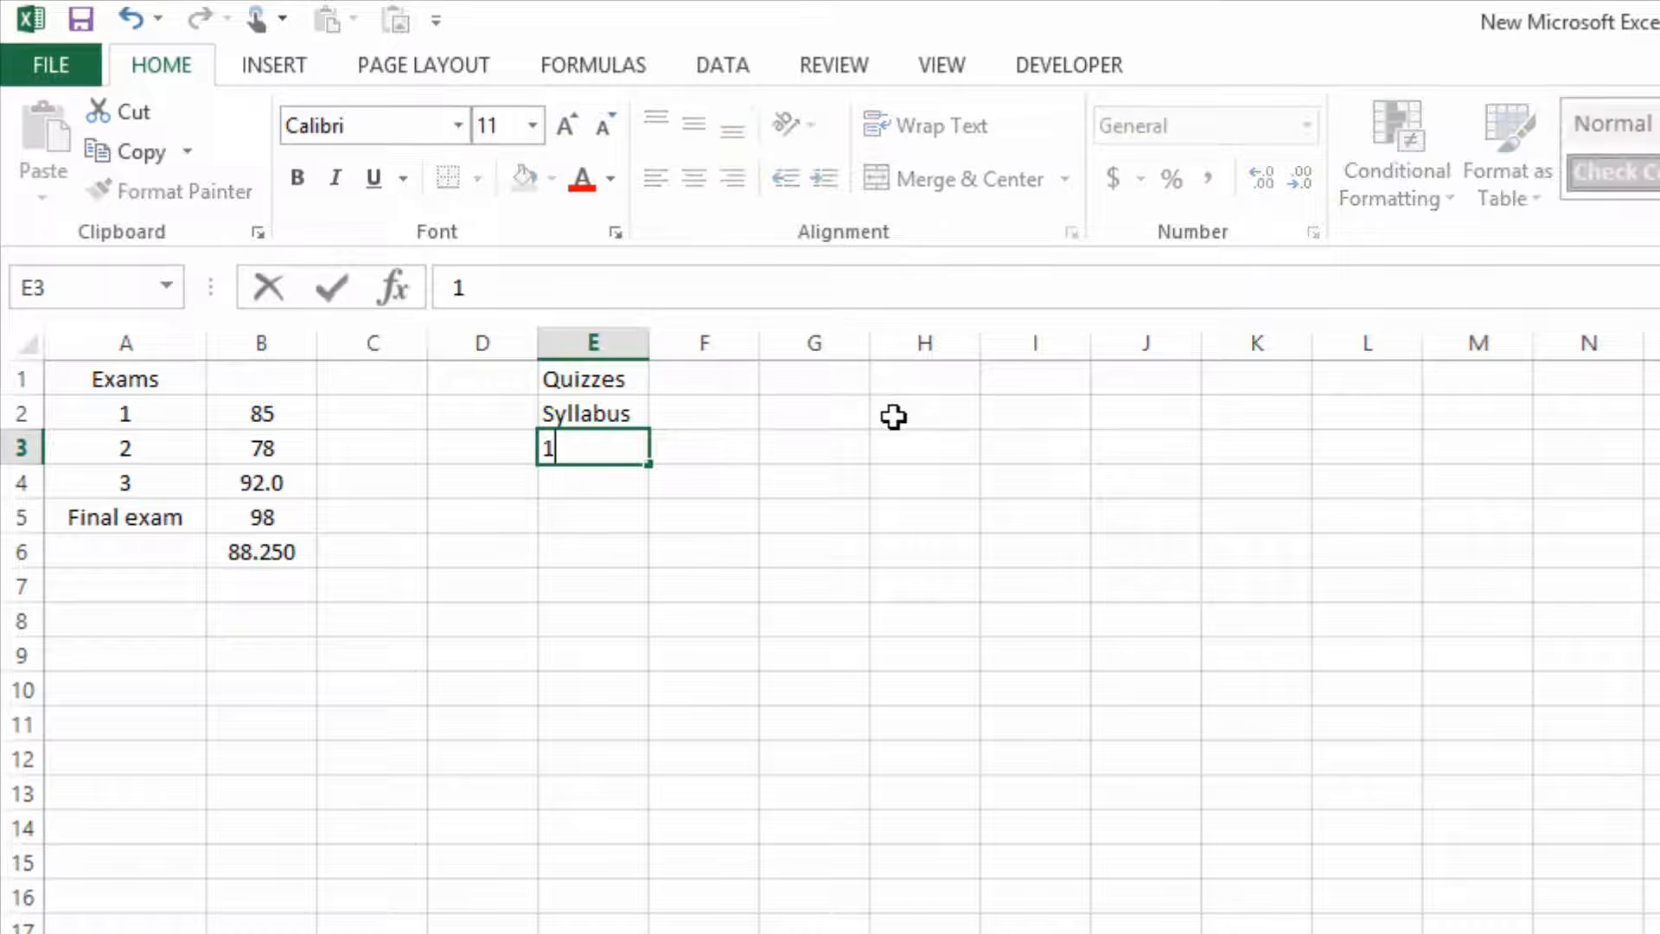
{"action": "key", "text": "Return"}
{"action": "type", "text": "2"}
{"action": "key", "text": "Return"}
{"action": "type", "text": "3"}
{"action": "key", "text": "Return"}
{"action": "type", "text": "4"}
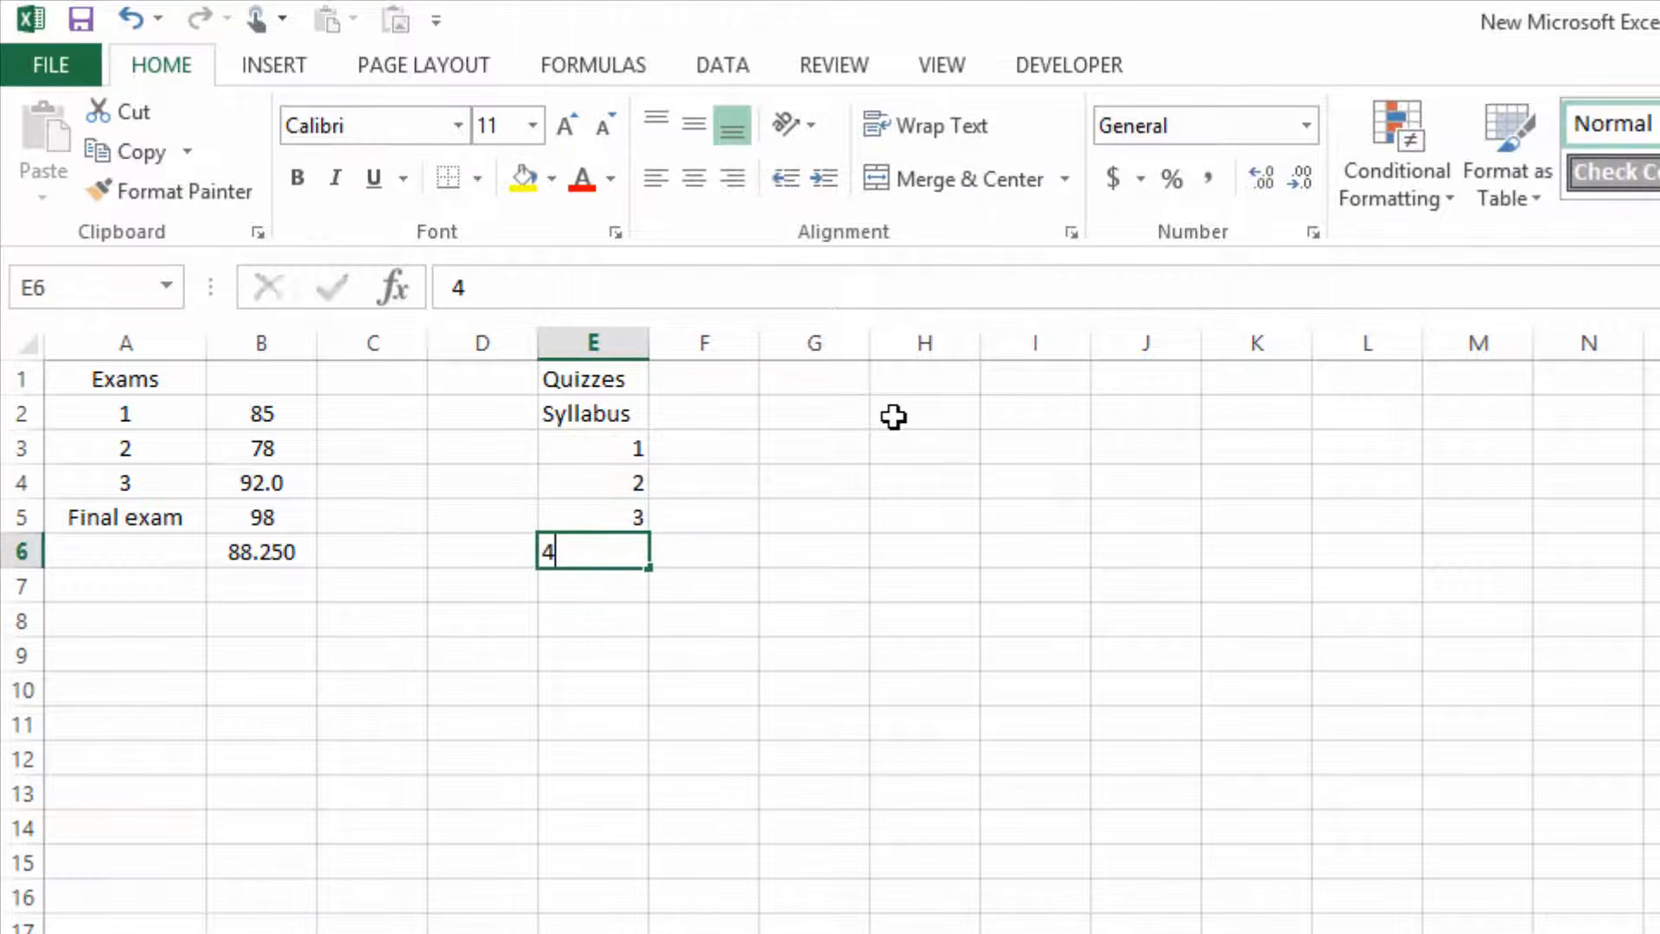
{"action": "key", "text": "Return"}
{"action": "type", "text": "5"}
{"action": "key", "text": "Return"}
{"action": "type", "text": "6"}
{"action": "key", "text": "Return"}
{"action": "type", "text": "7"}
{"action": "key", "text": "Return"}
{"action": "type", "text": "8"}
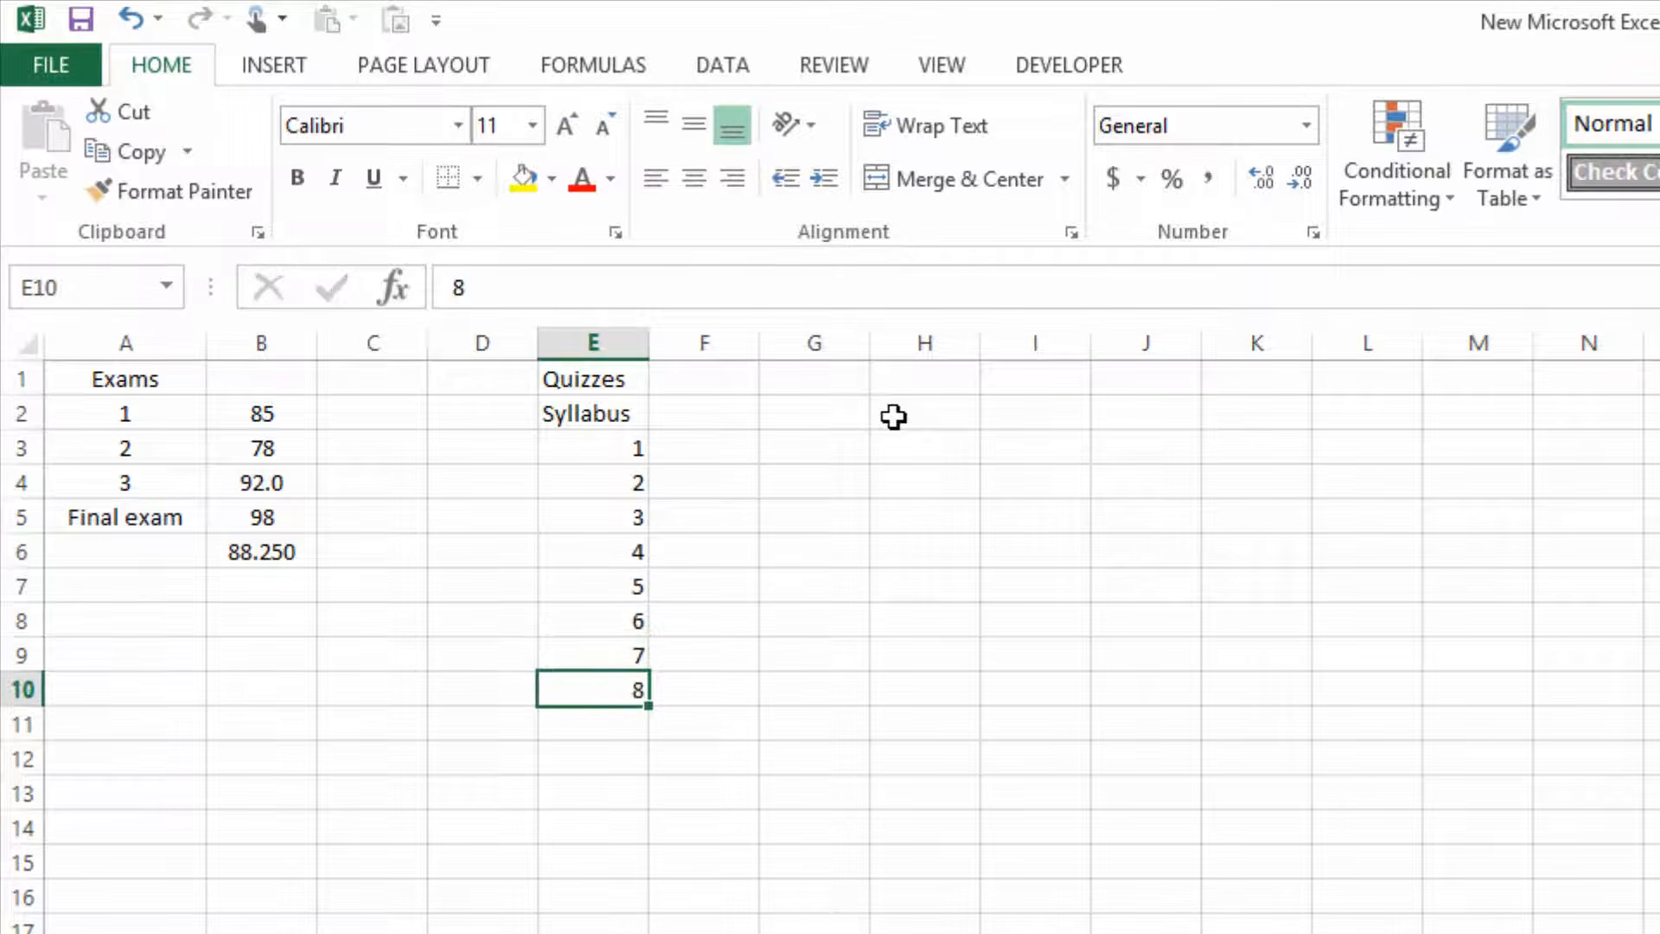
{"action": "key", "text": "Return"}
{"action": "type", "text": "9"}
{"action": "key", "text": "Return"}
{"action": "type", "text": "10"}
{"action": "key", "text": "Return"}
{"action": "type", "text": "11"}
{"action": "key", "text": "Return"}
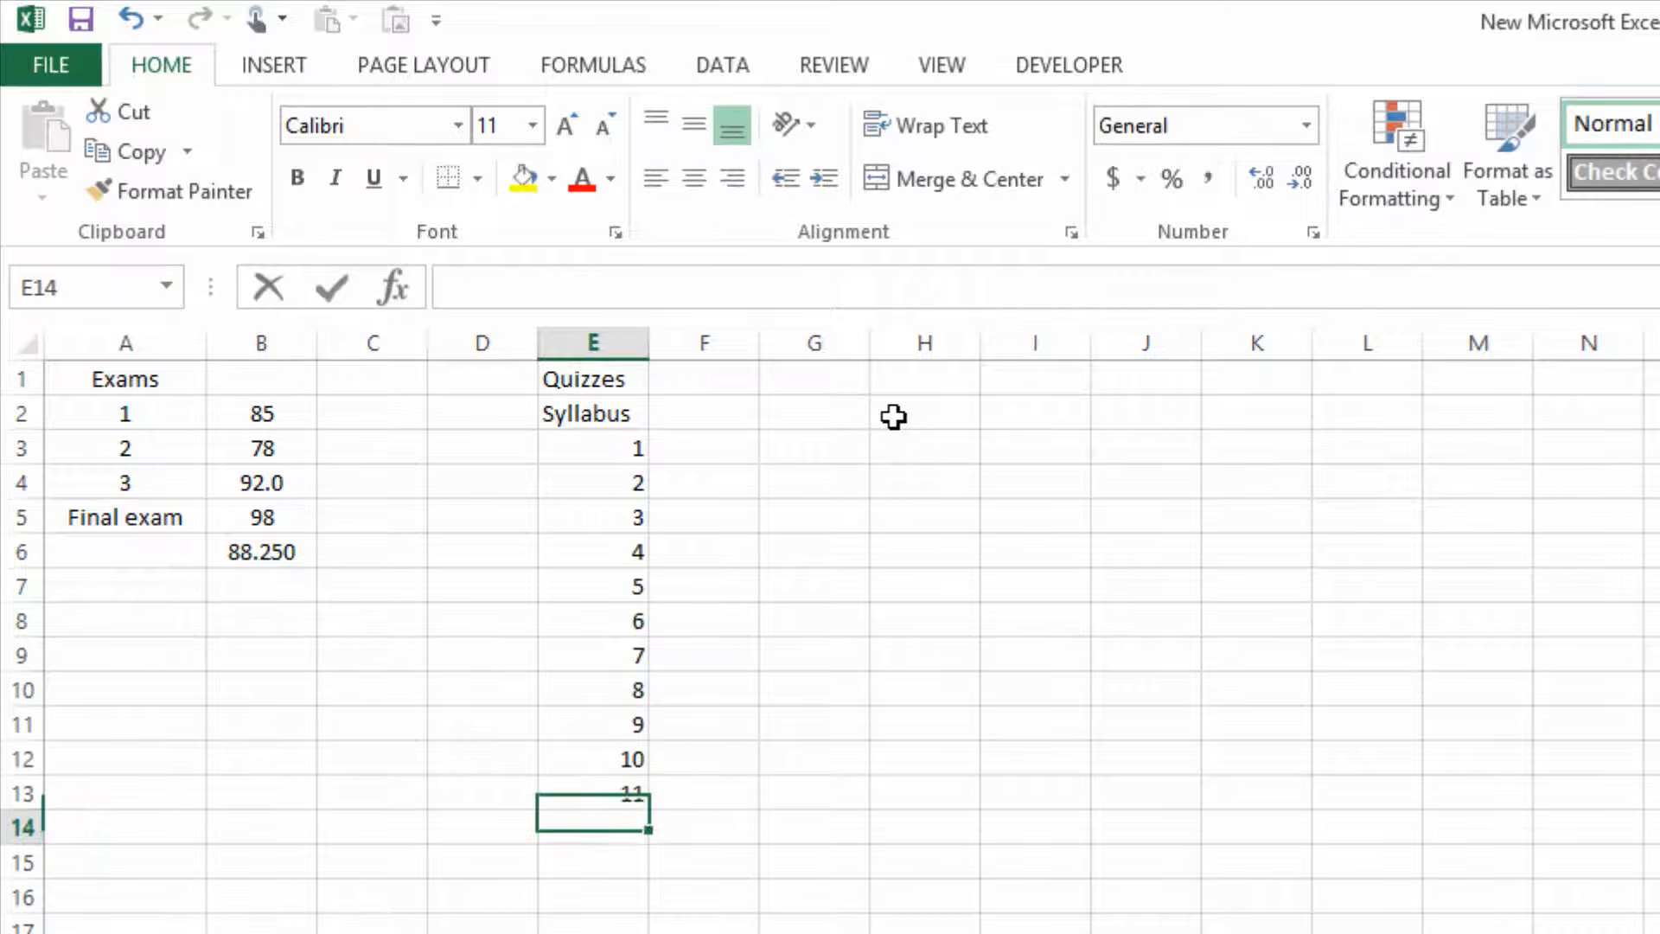
{"action": "type", "text": "12"}
{"action": "key", "text": "Return"}
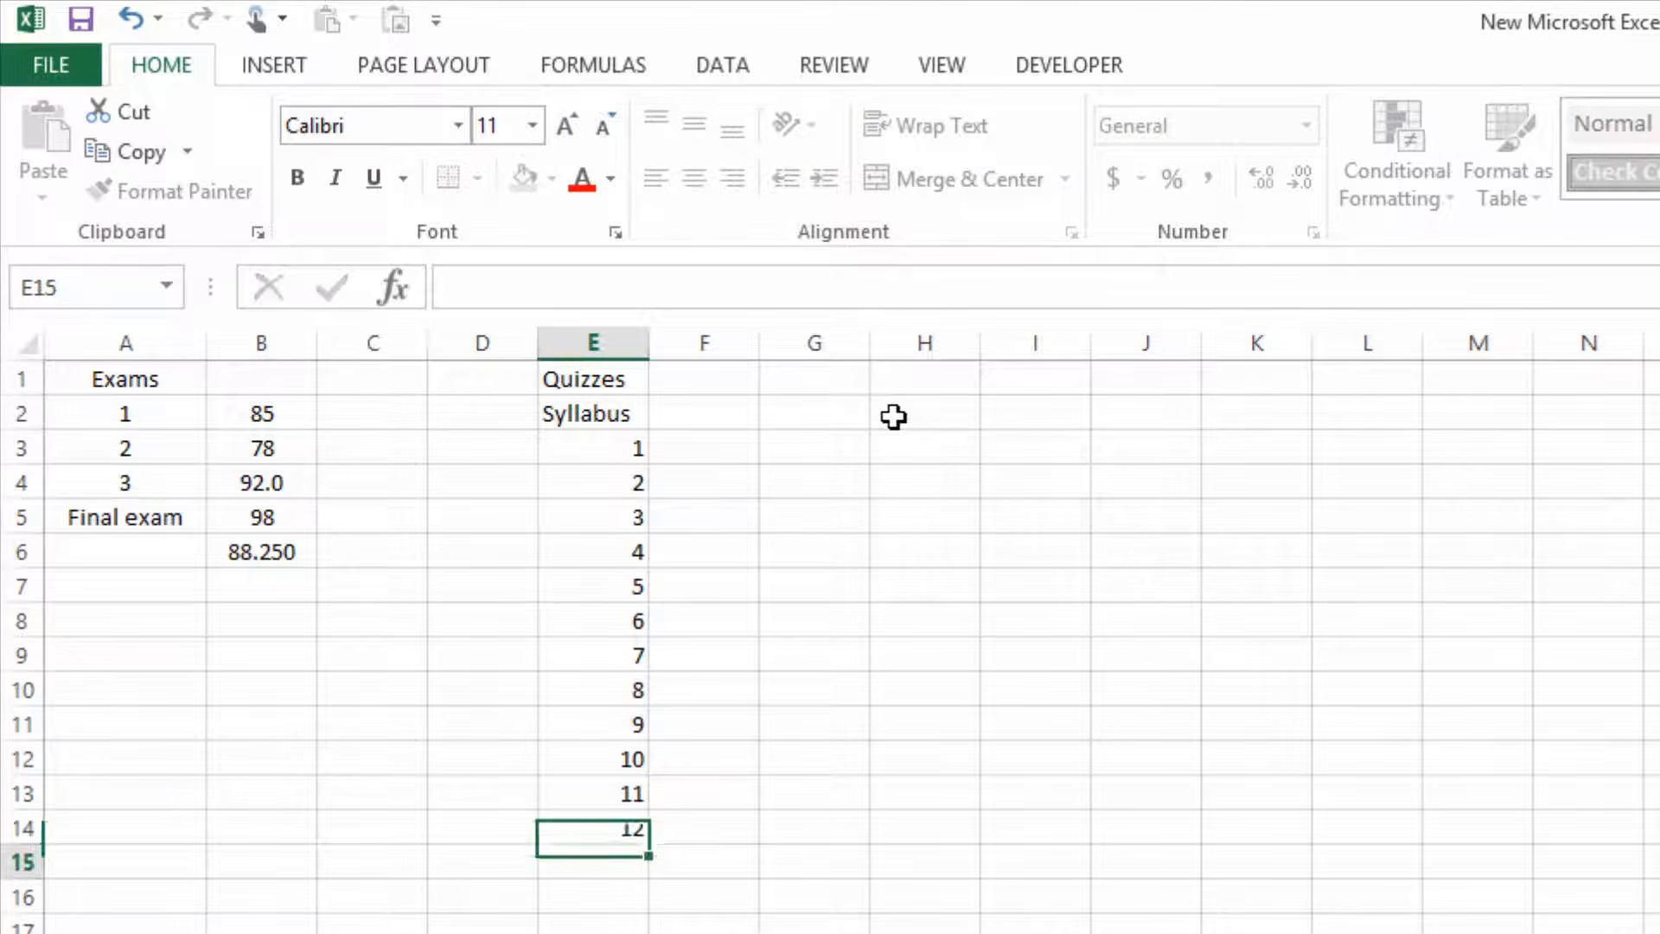
Add an AVERAGE formula for the quiz score range F2:F14 in cell F15.
{"action": "key", "text": "Right"}
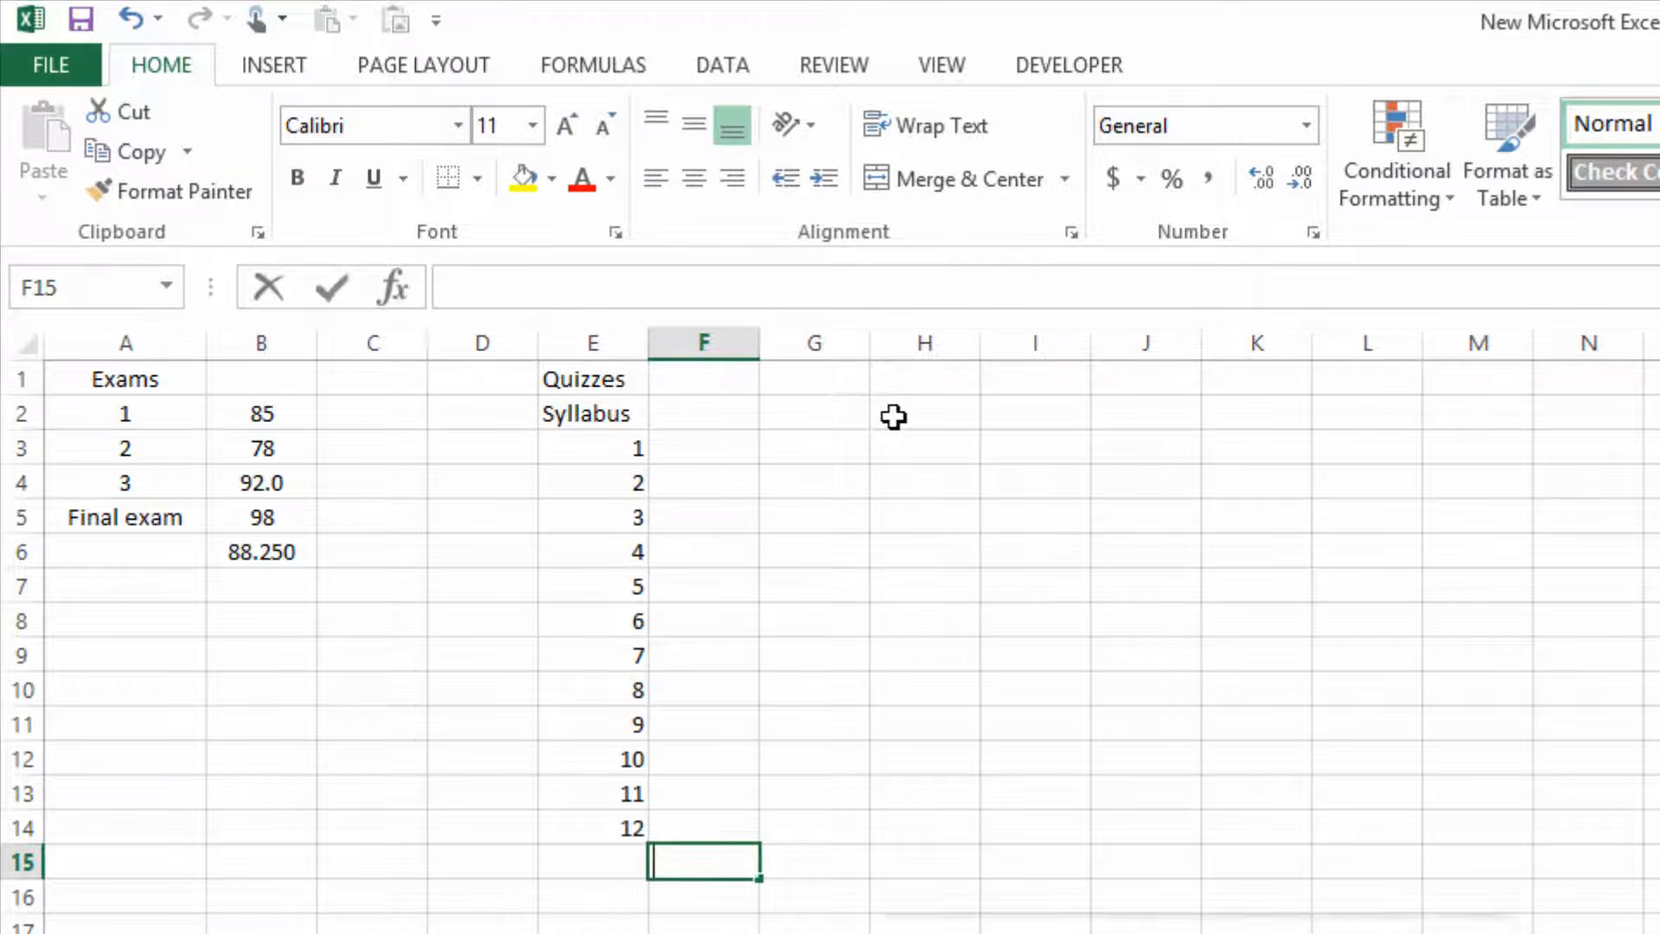
{"action": "type", "text": "=average("}
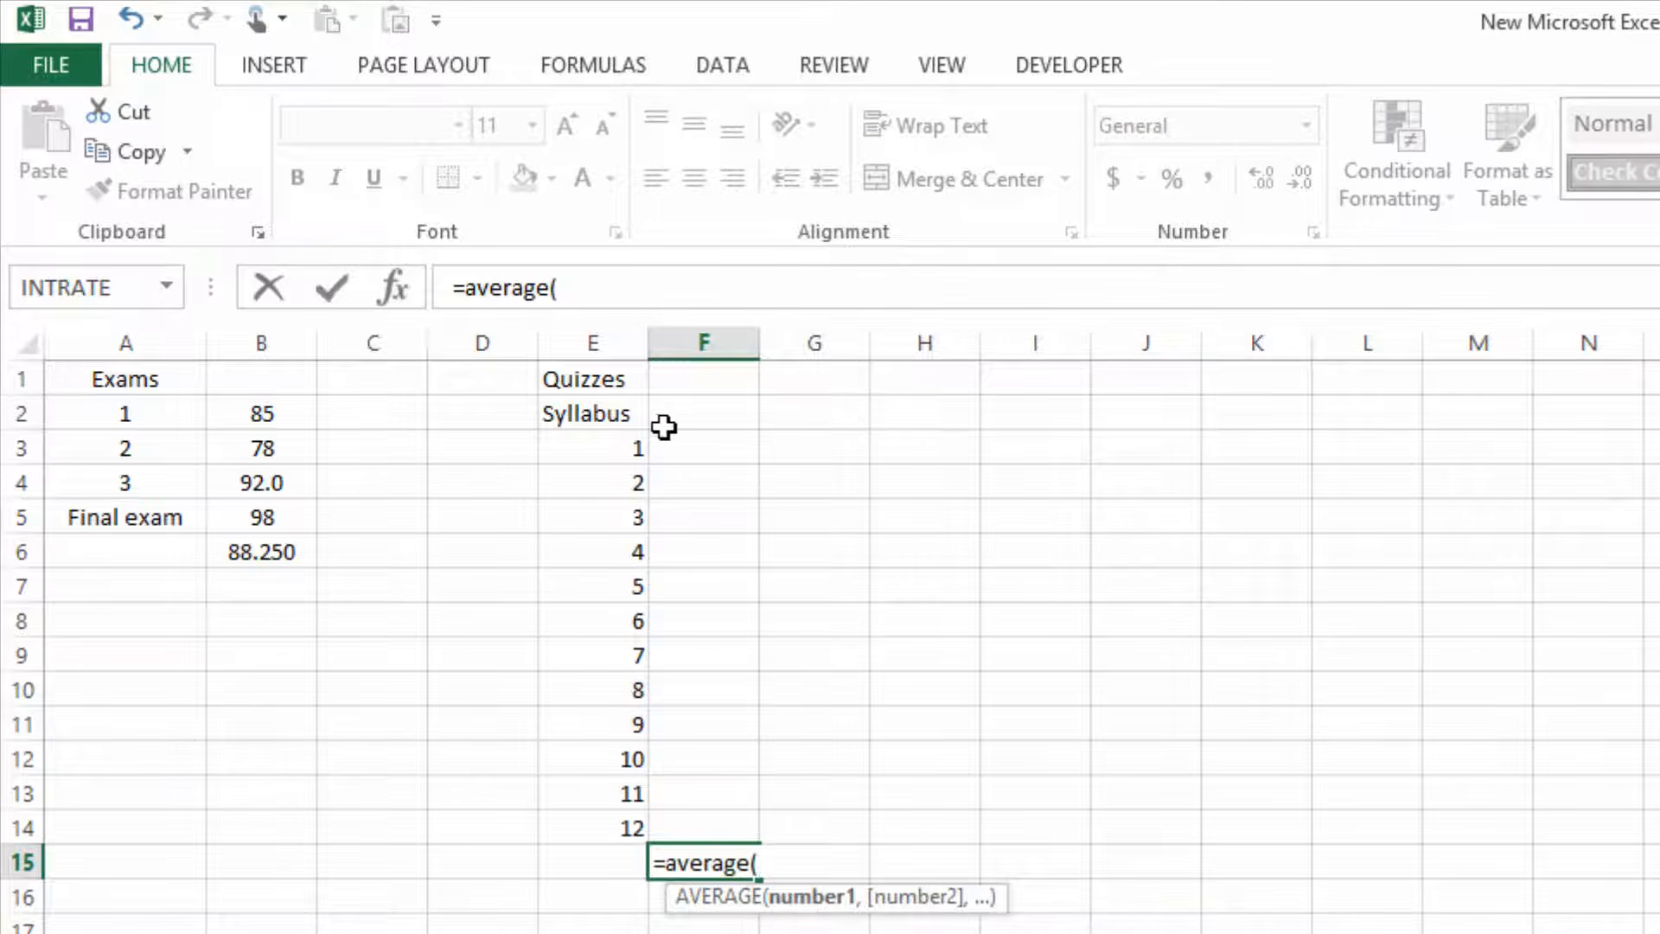
{"action": "left_click_drag", "start_coordinate": [687, 417], "coordinate": [741, 830]}
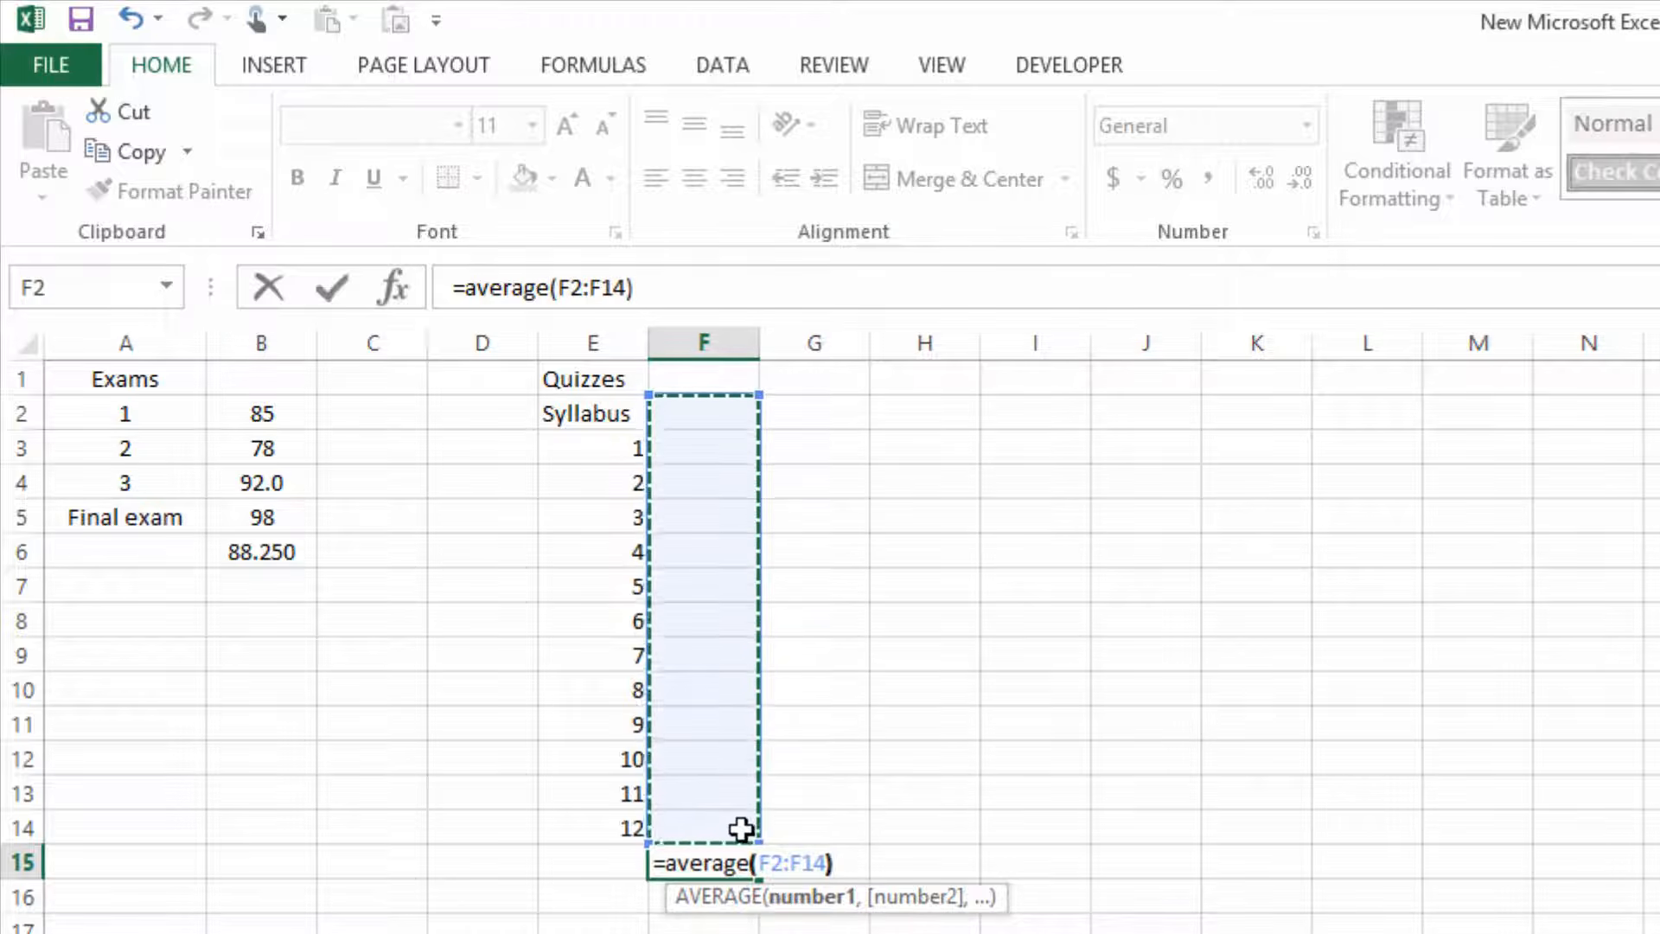
{"action": "type", "text": ")"}
{"action": "key", "text": "ctrl+Return"}
{"action": "key", "text": "Return"}
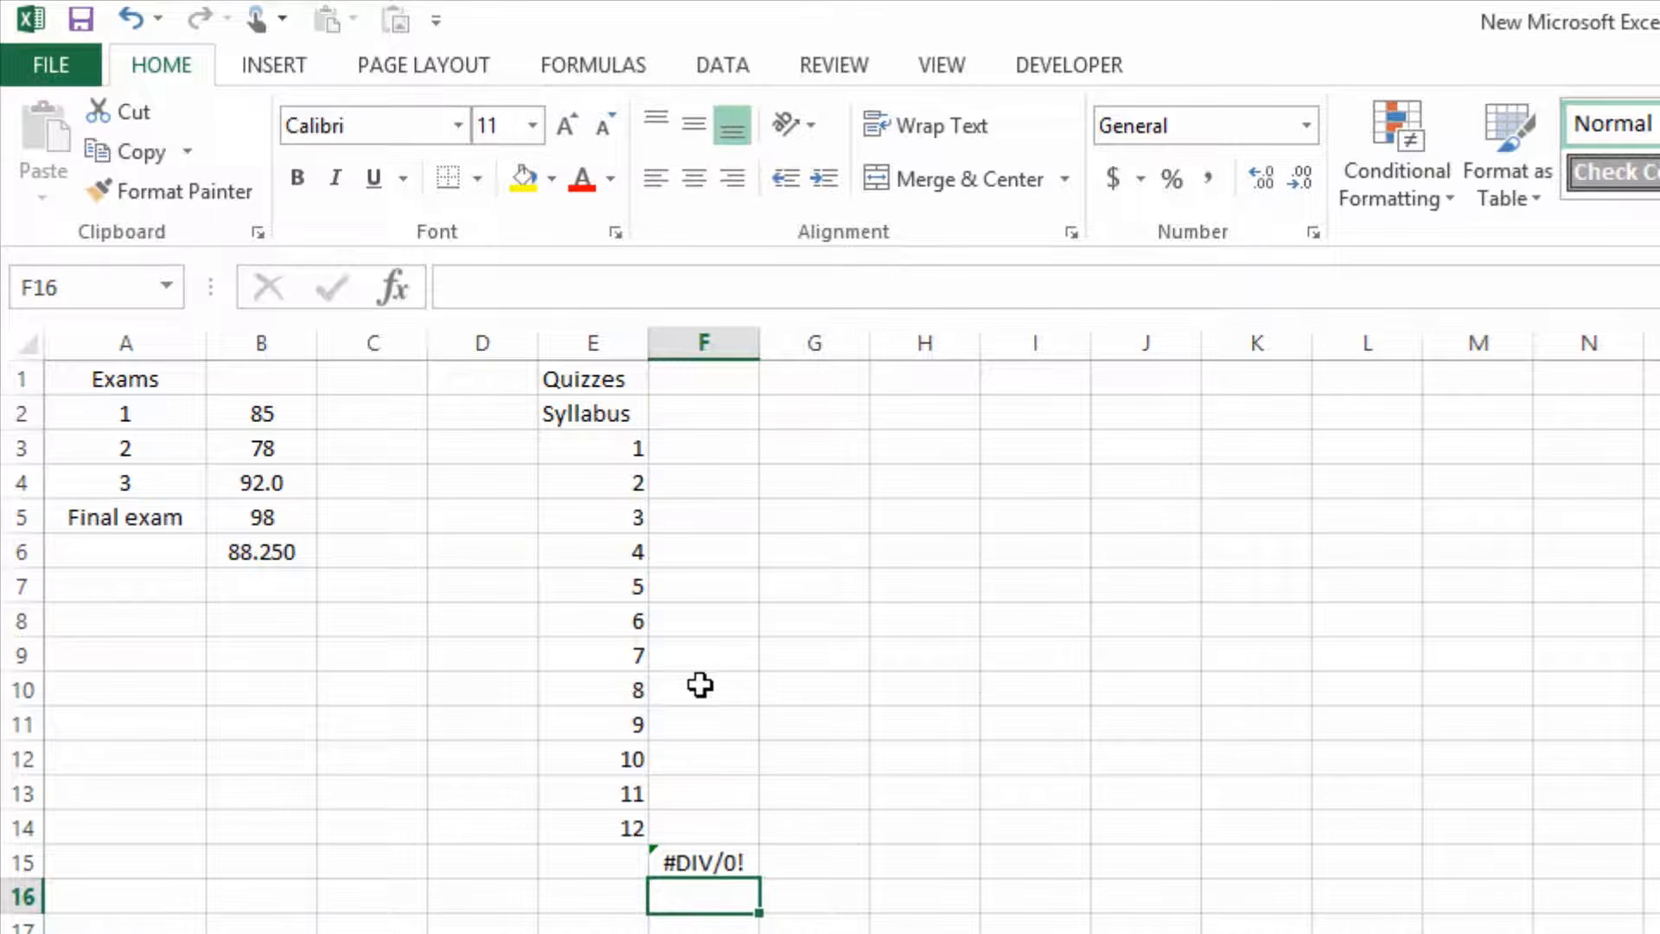
Enter the quiz scores 85, 86, 75 and 89 in cells F2 to F5.
{"action": "left_click", "coordinate": [719, 417]}
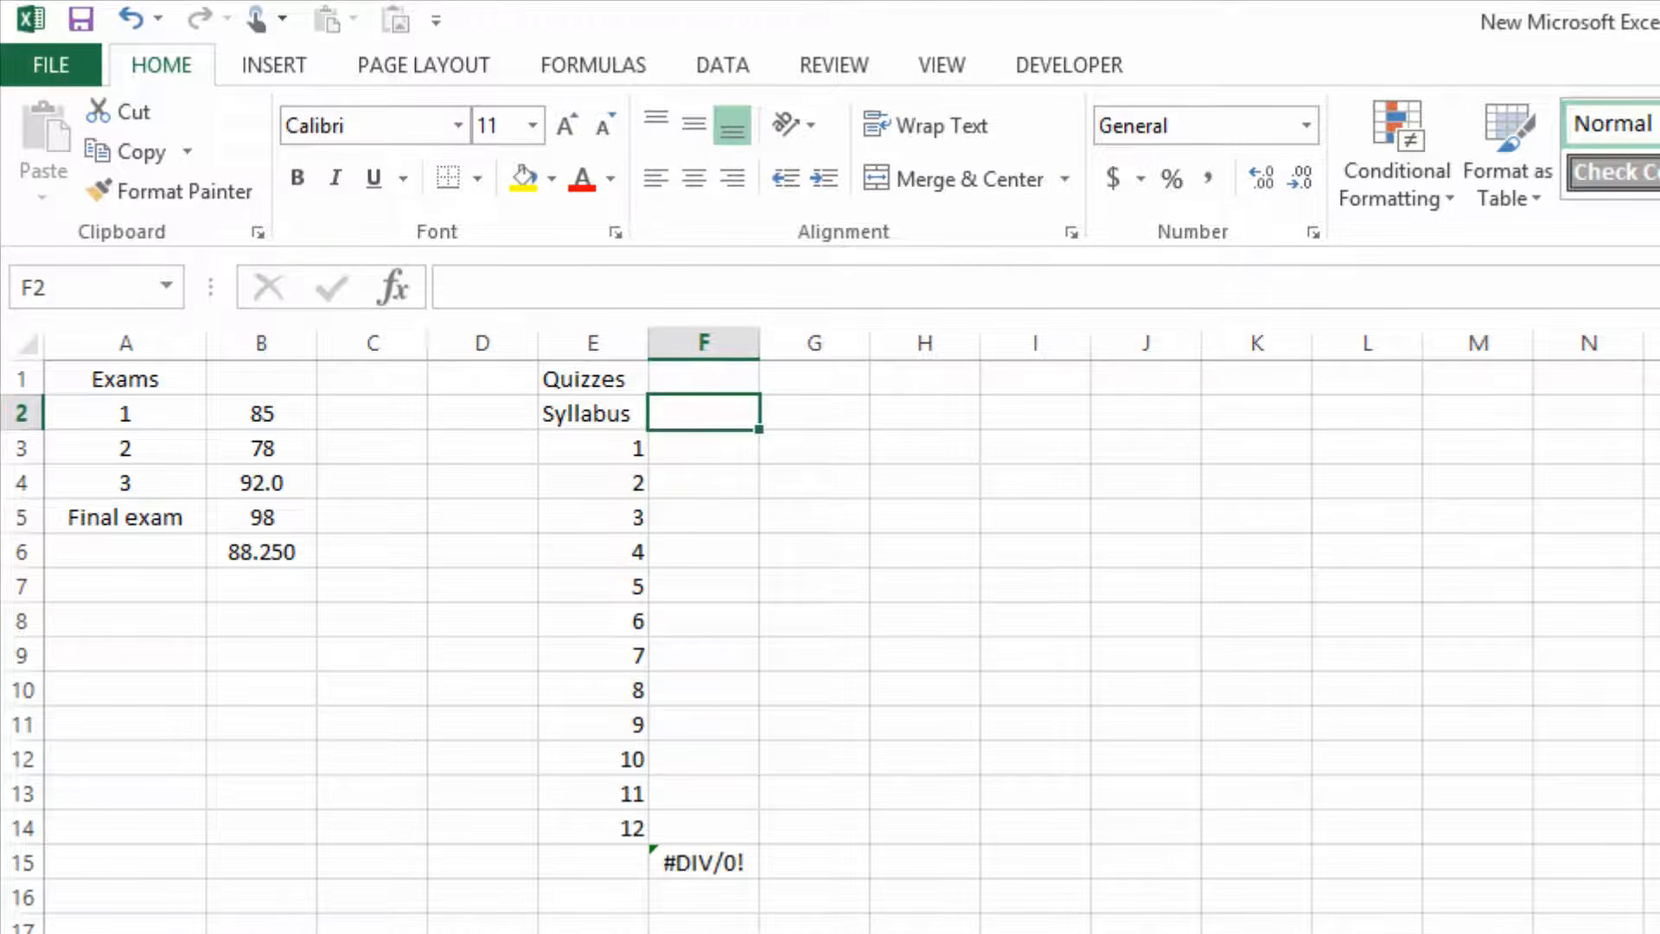
{"action": "type", "text": "85"}
{"action": "key", "text": "Return"}
{"action": "type", "text": "86"}
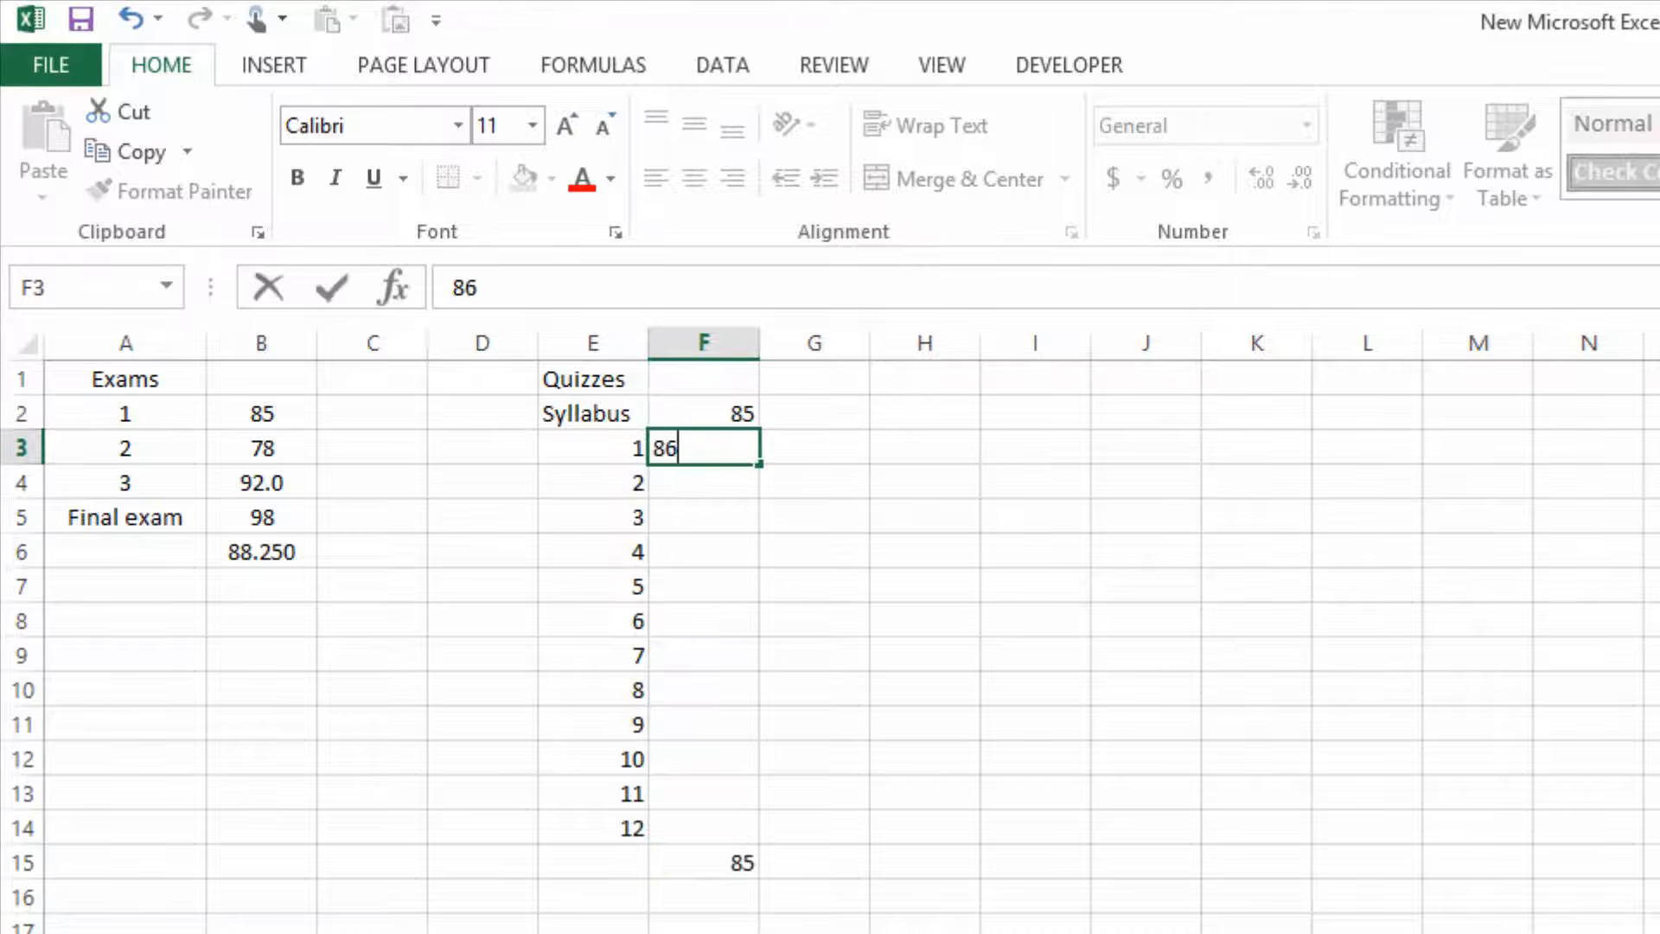
{"action": "key", "text": "Return"}
{"action": "type", "text": "75"}
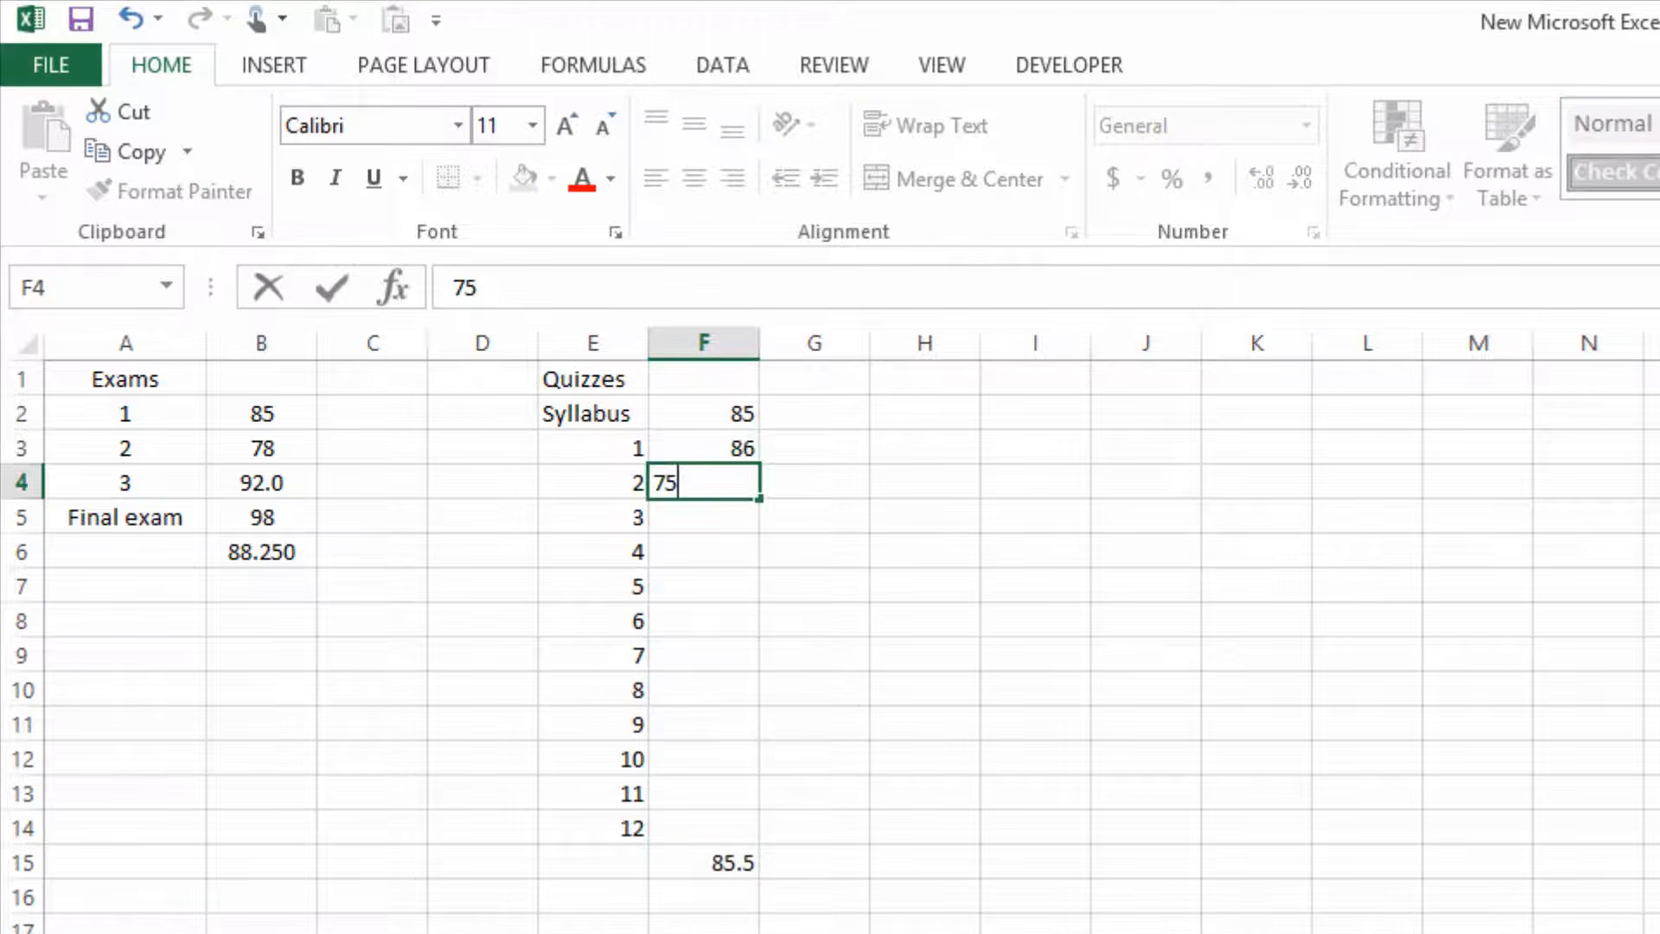
{"action": "key", "text": "Return"}
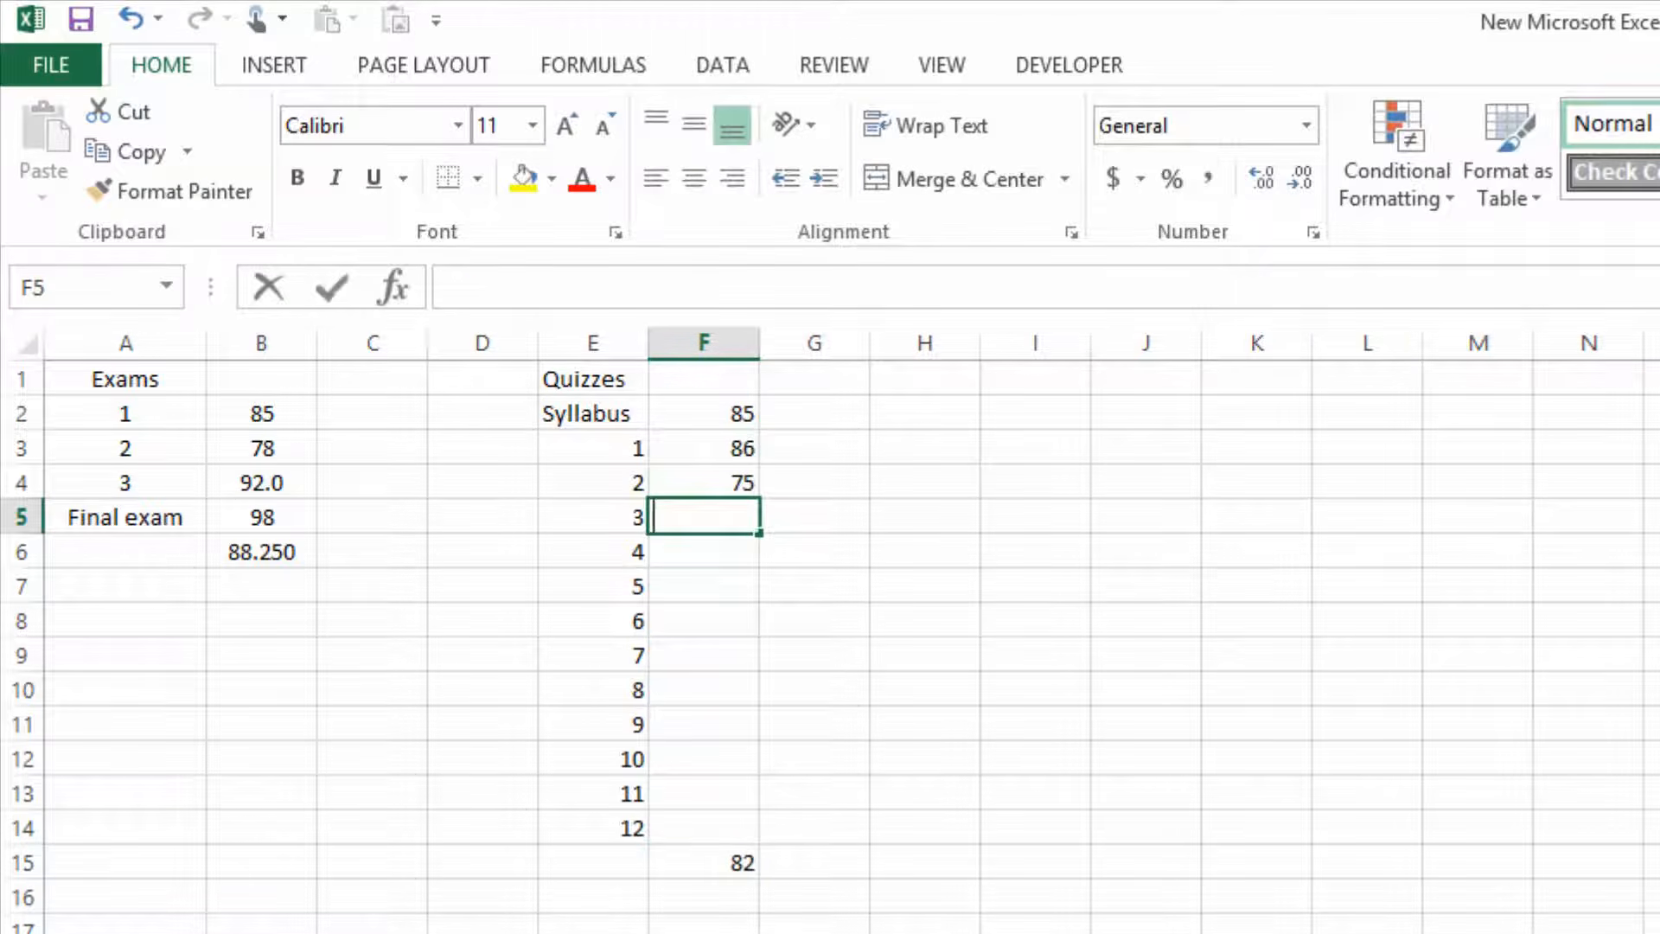
{"action": "type", "text": "89"}
{"action": "key", "text": "Return"}
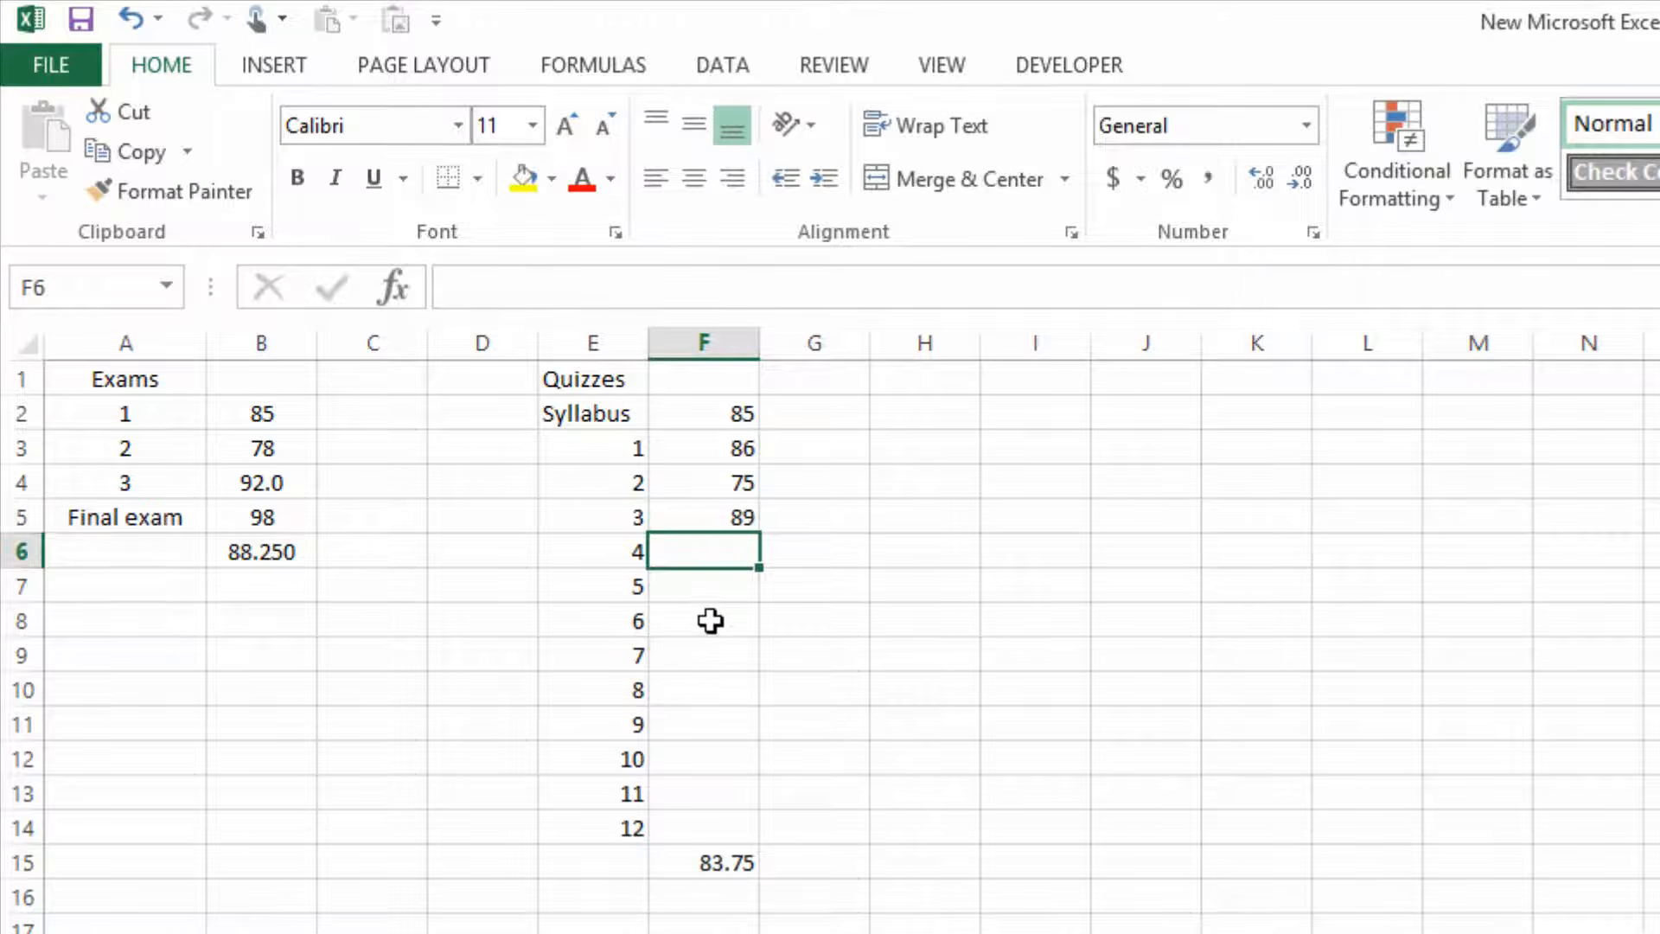
Fill the score 89 from F5 down to F14 and centre the contents of cells E1 to F15.
{"action": "left_click", "coordinate": [714, 520]}
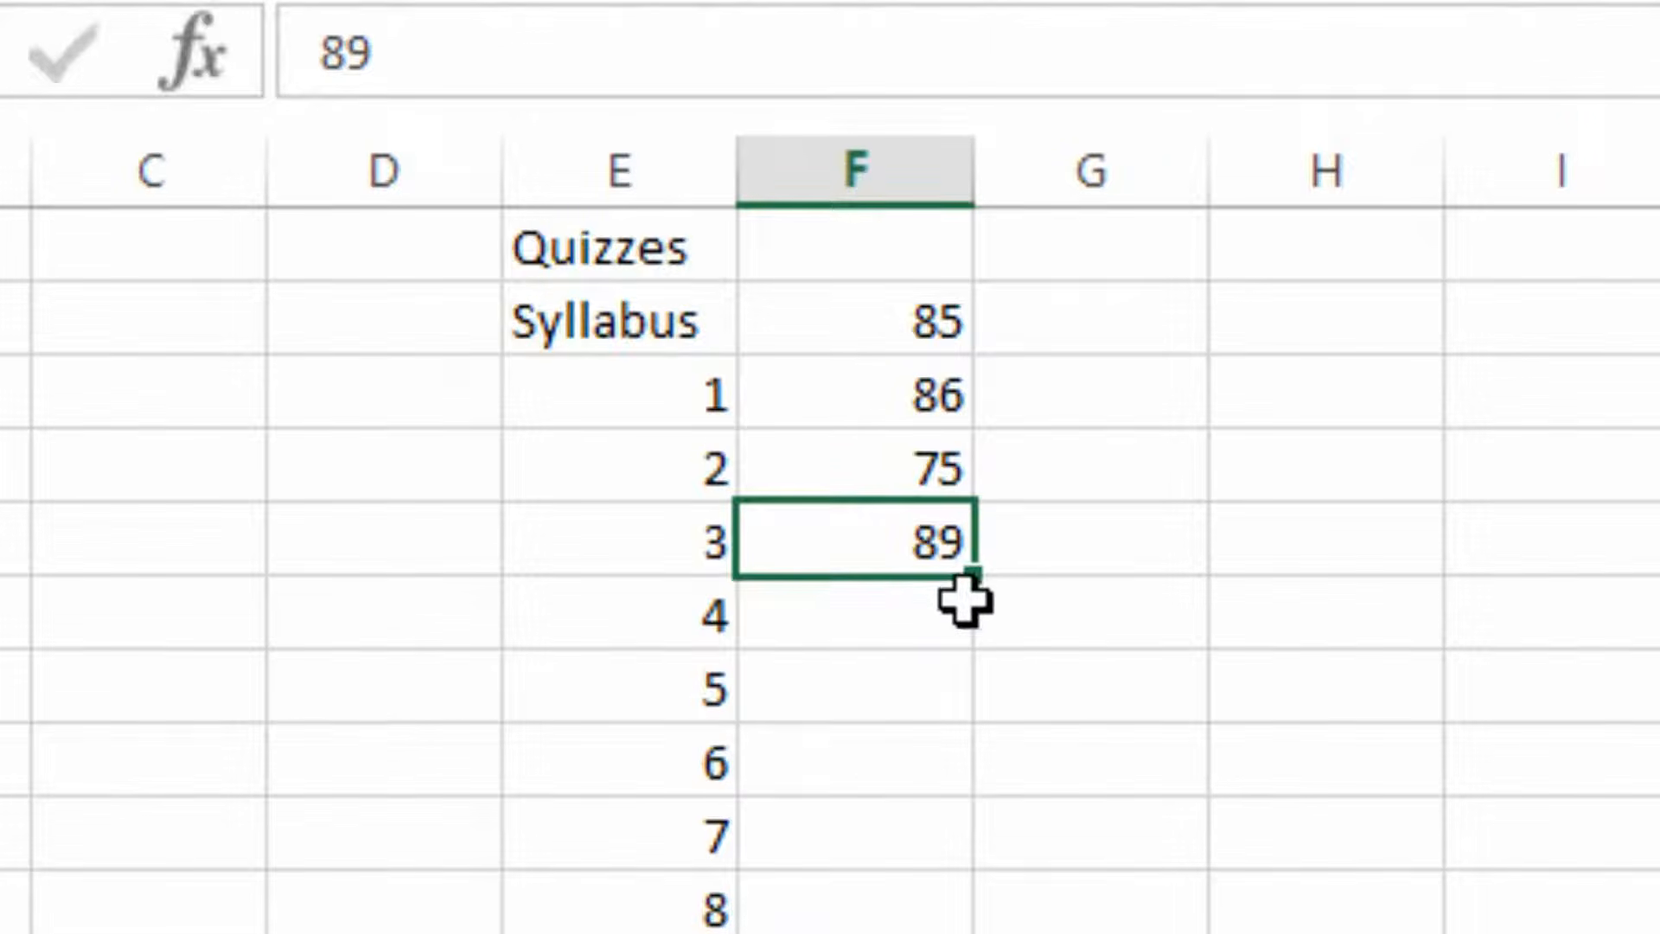
{"action": "left_click_drag", "start_coordinate": [967, 574], "coordinate": [752, 828]}
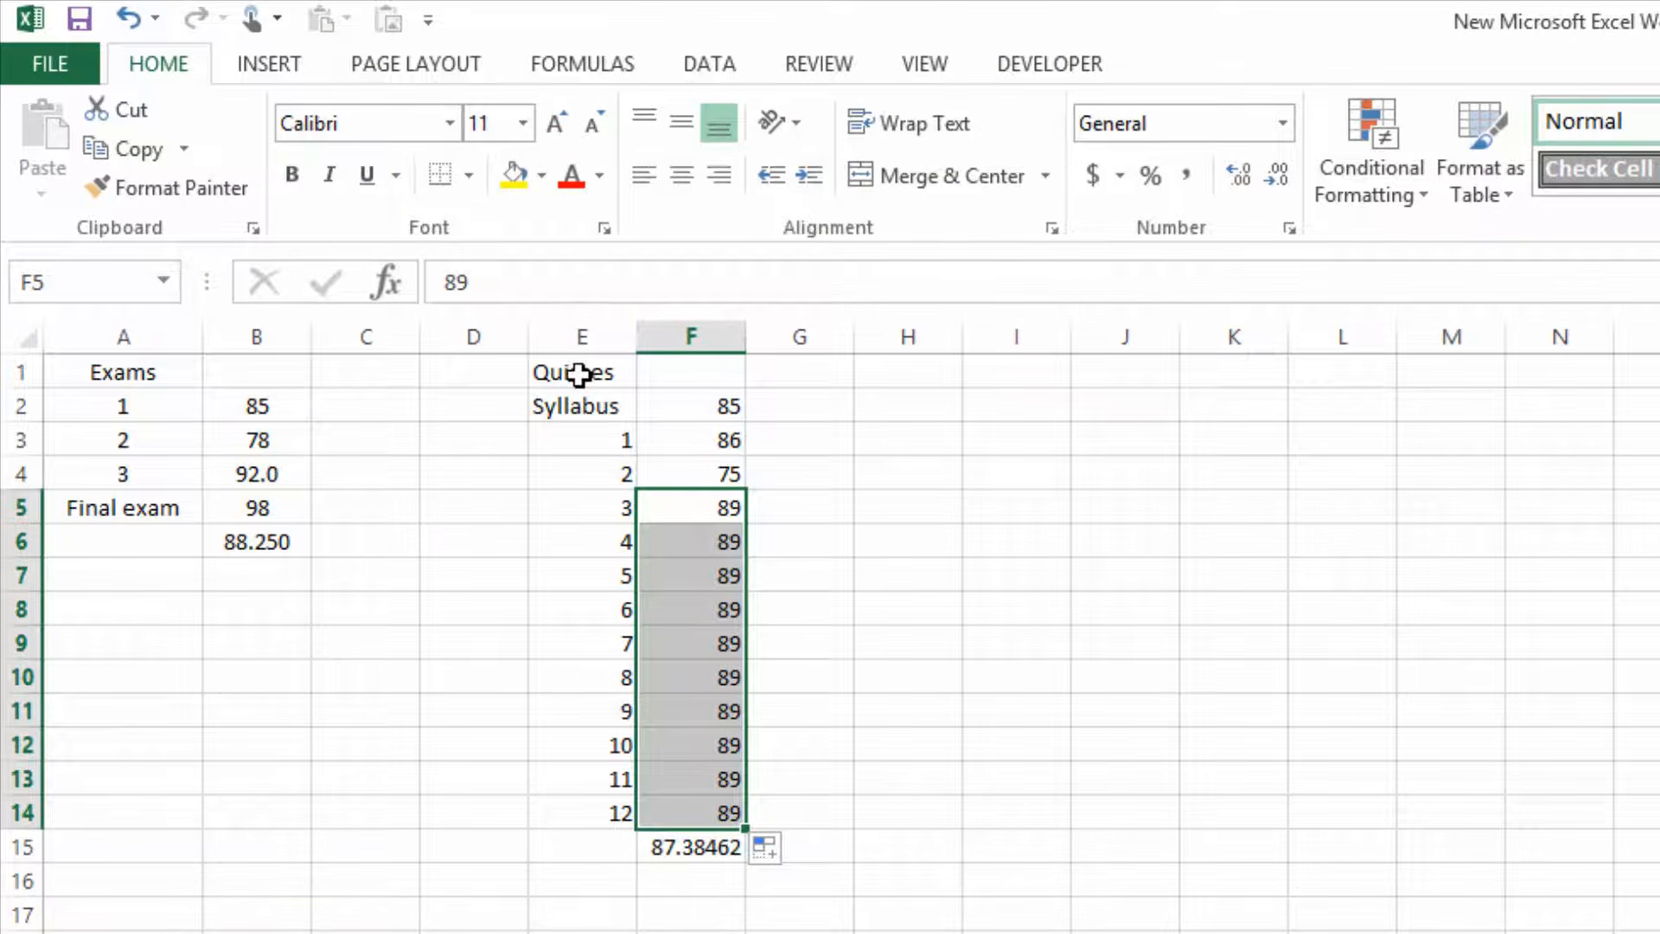
{"action": "left_click_drag", "start_coordinate": [582, 375], "coordinate": [740, 852]}
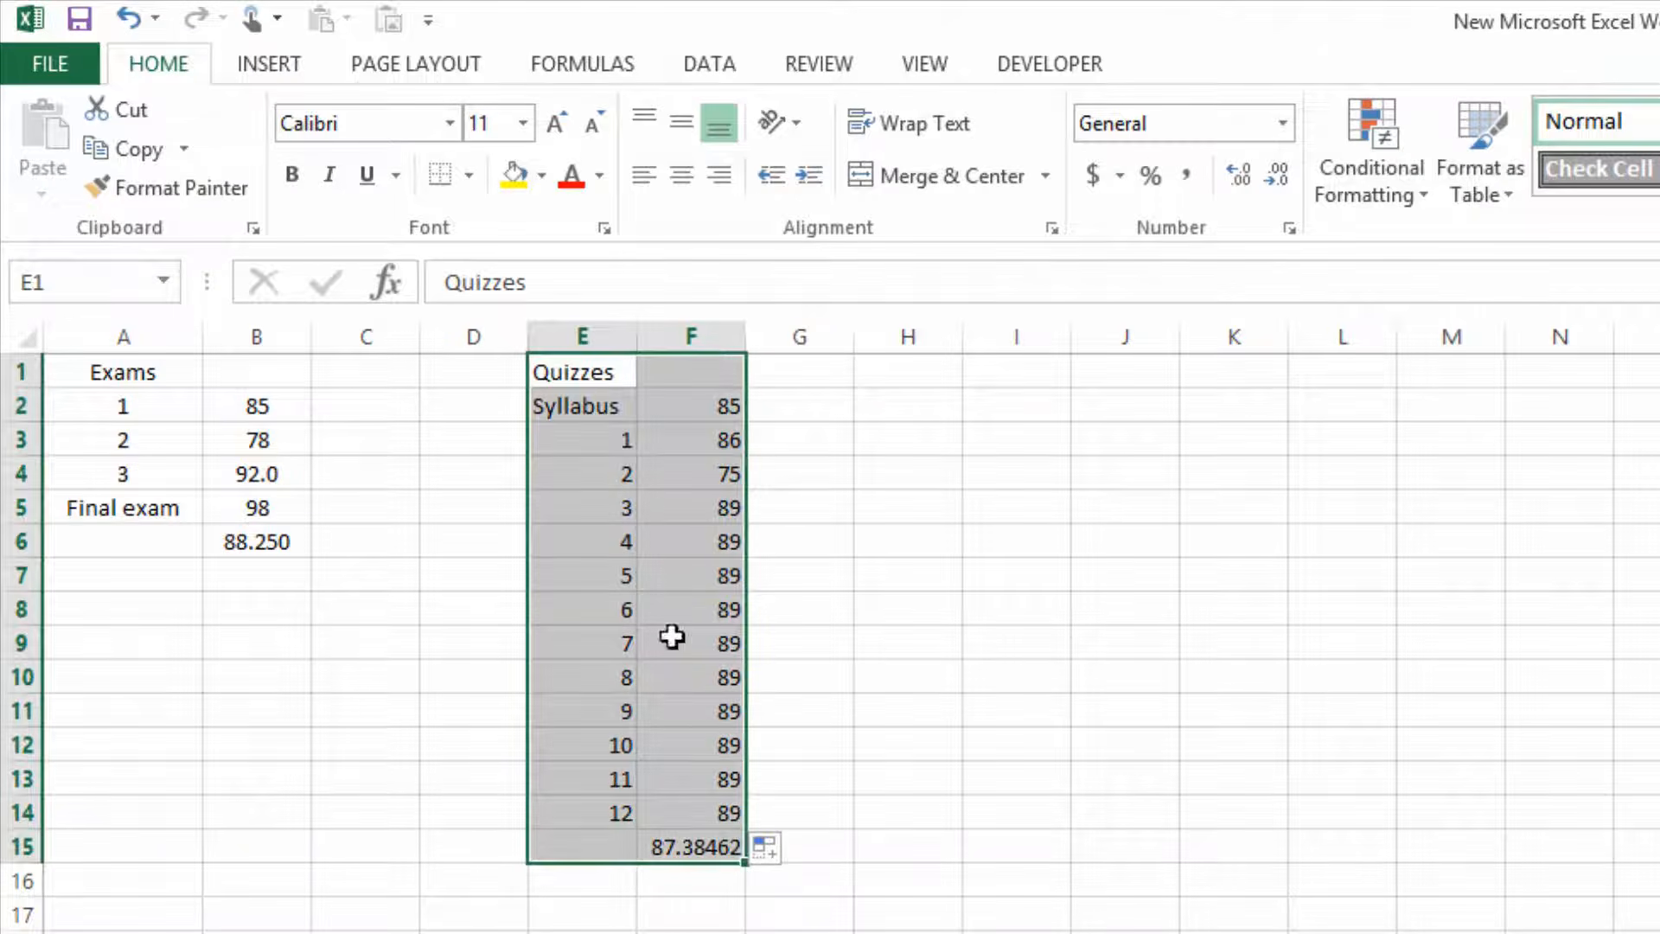
{"action": "left_click", "coordinate": [680, 179]}
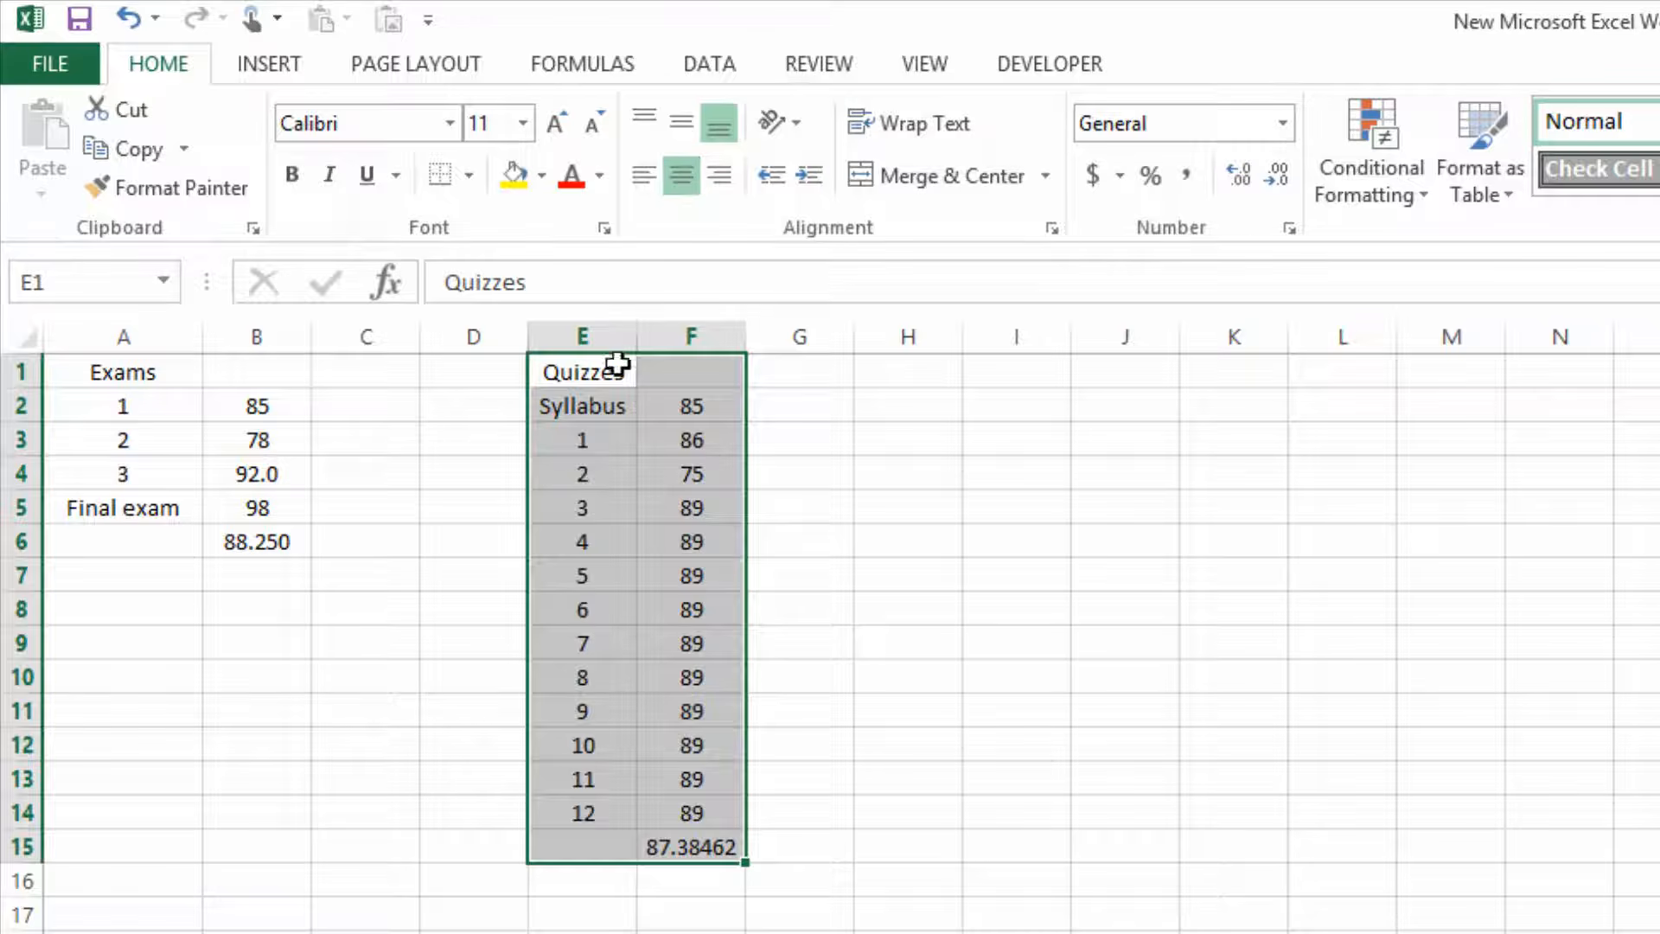
Bold the Quizzes heading in cell E1 and the Exams heading in cell A1.
{"action": "left_click", "coordinate": [589, 372]}
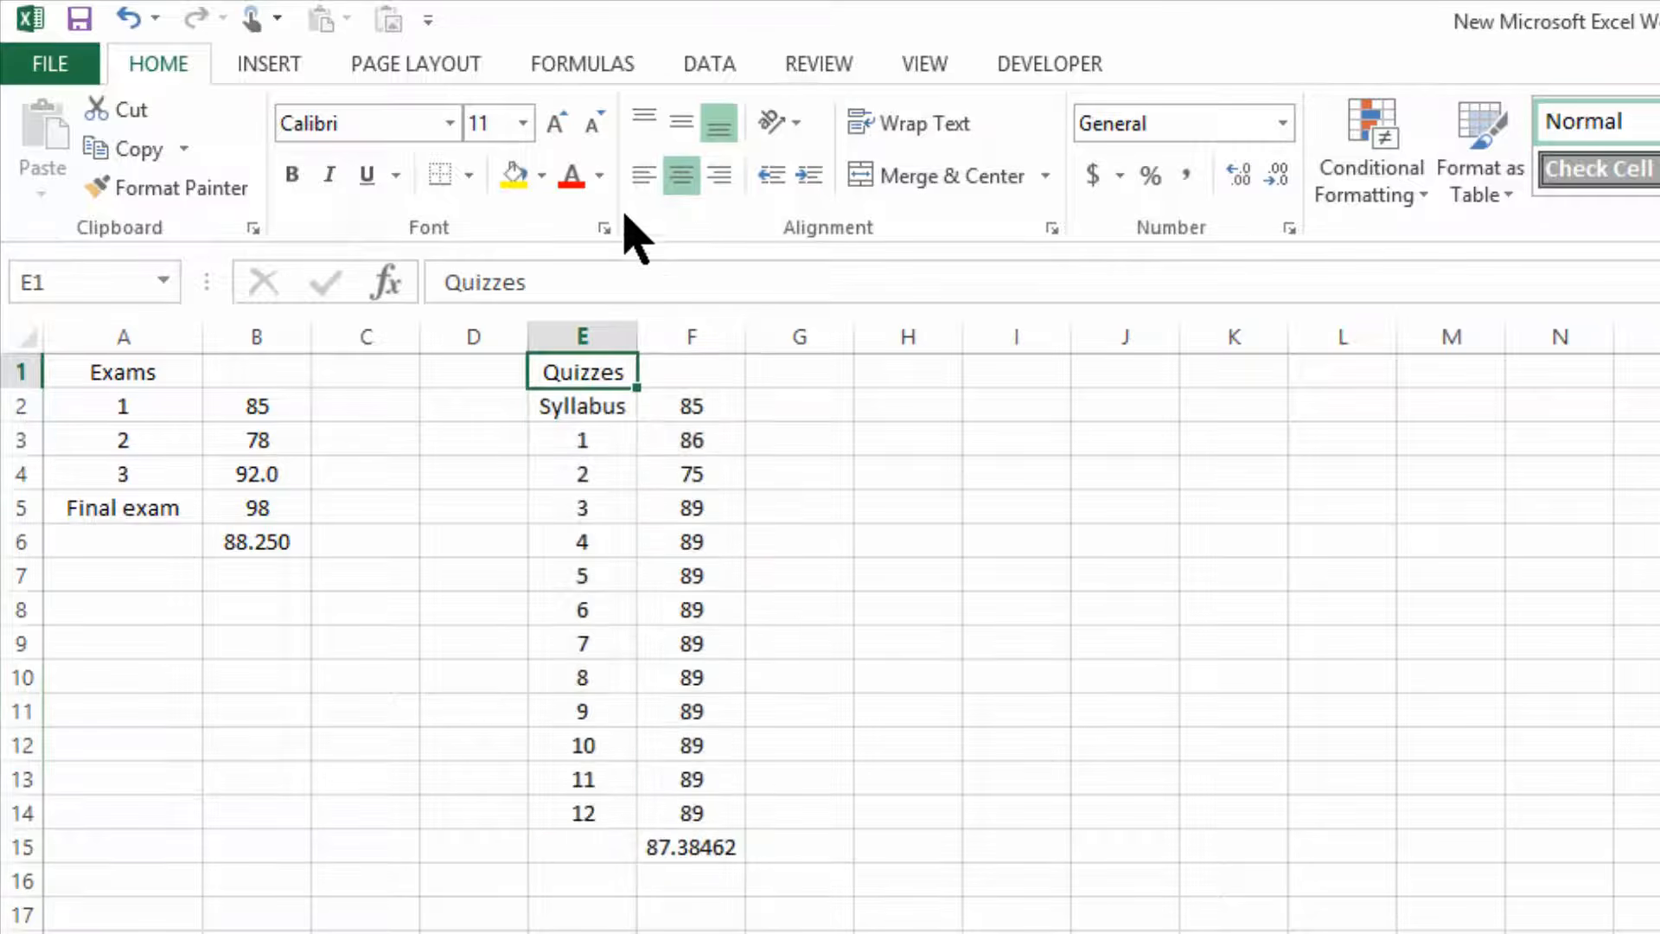
{"action": "left_click", "coordinate": [293, 175]}
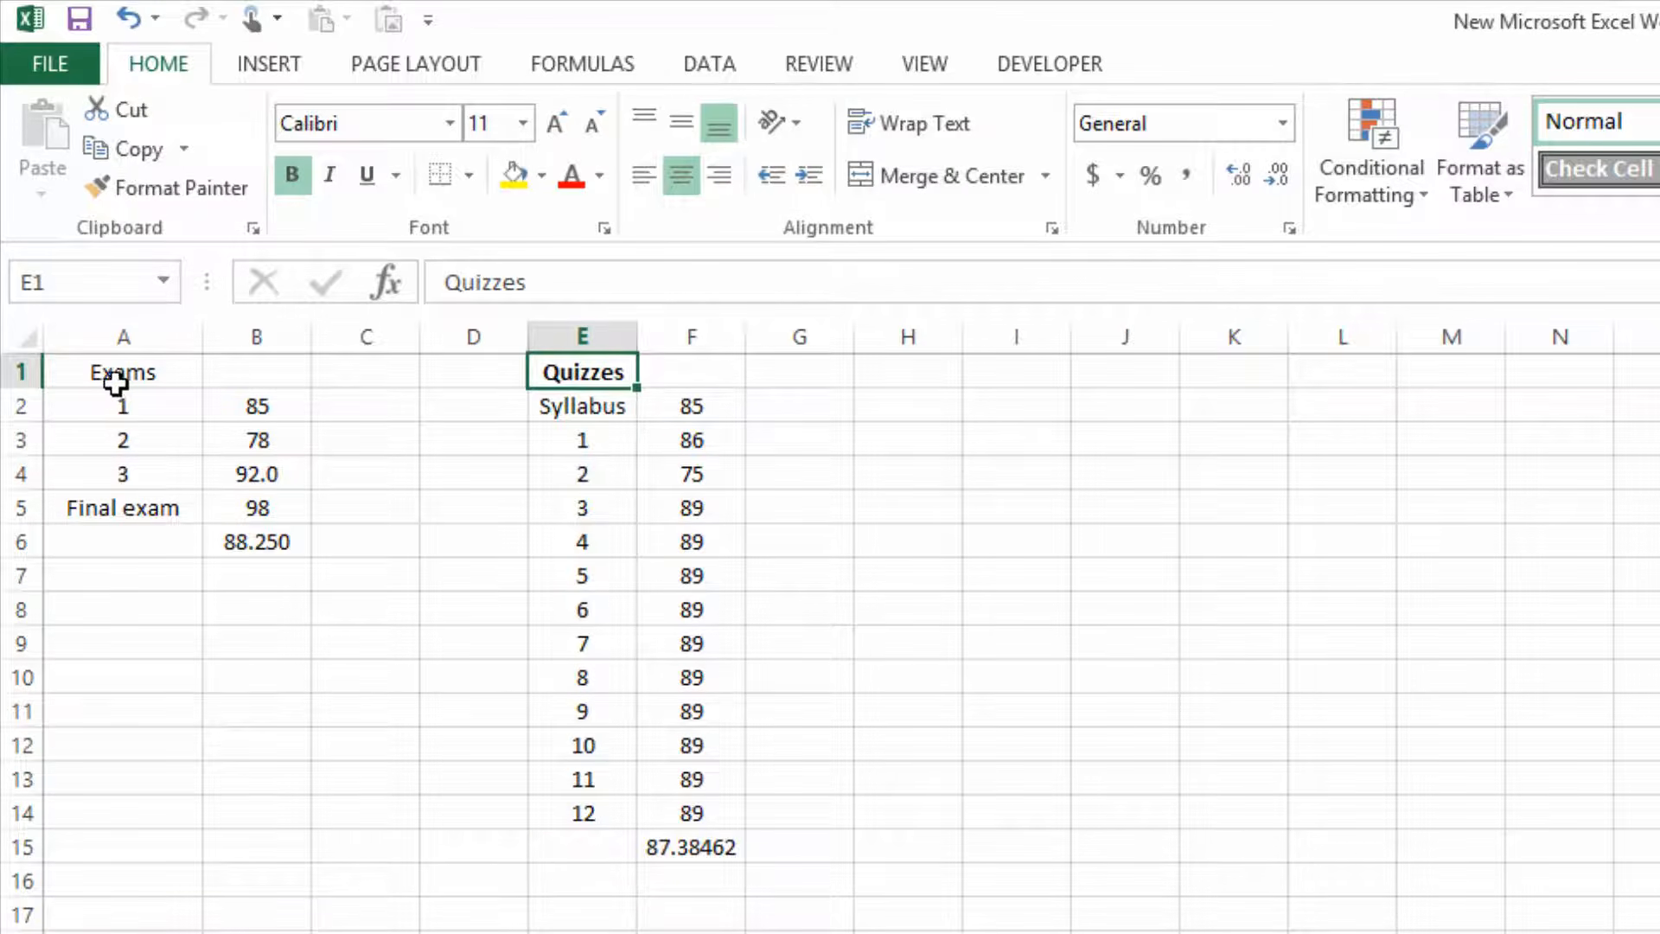
{"action": "left_click", "coordinate": [122, 371]}
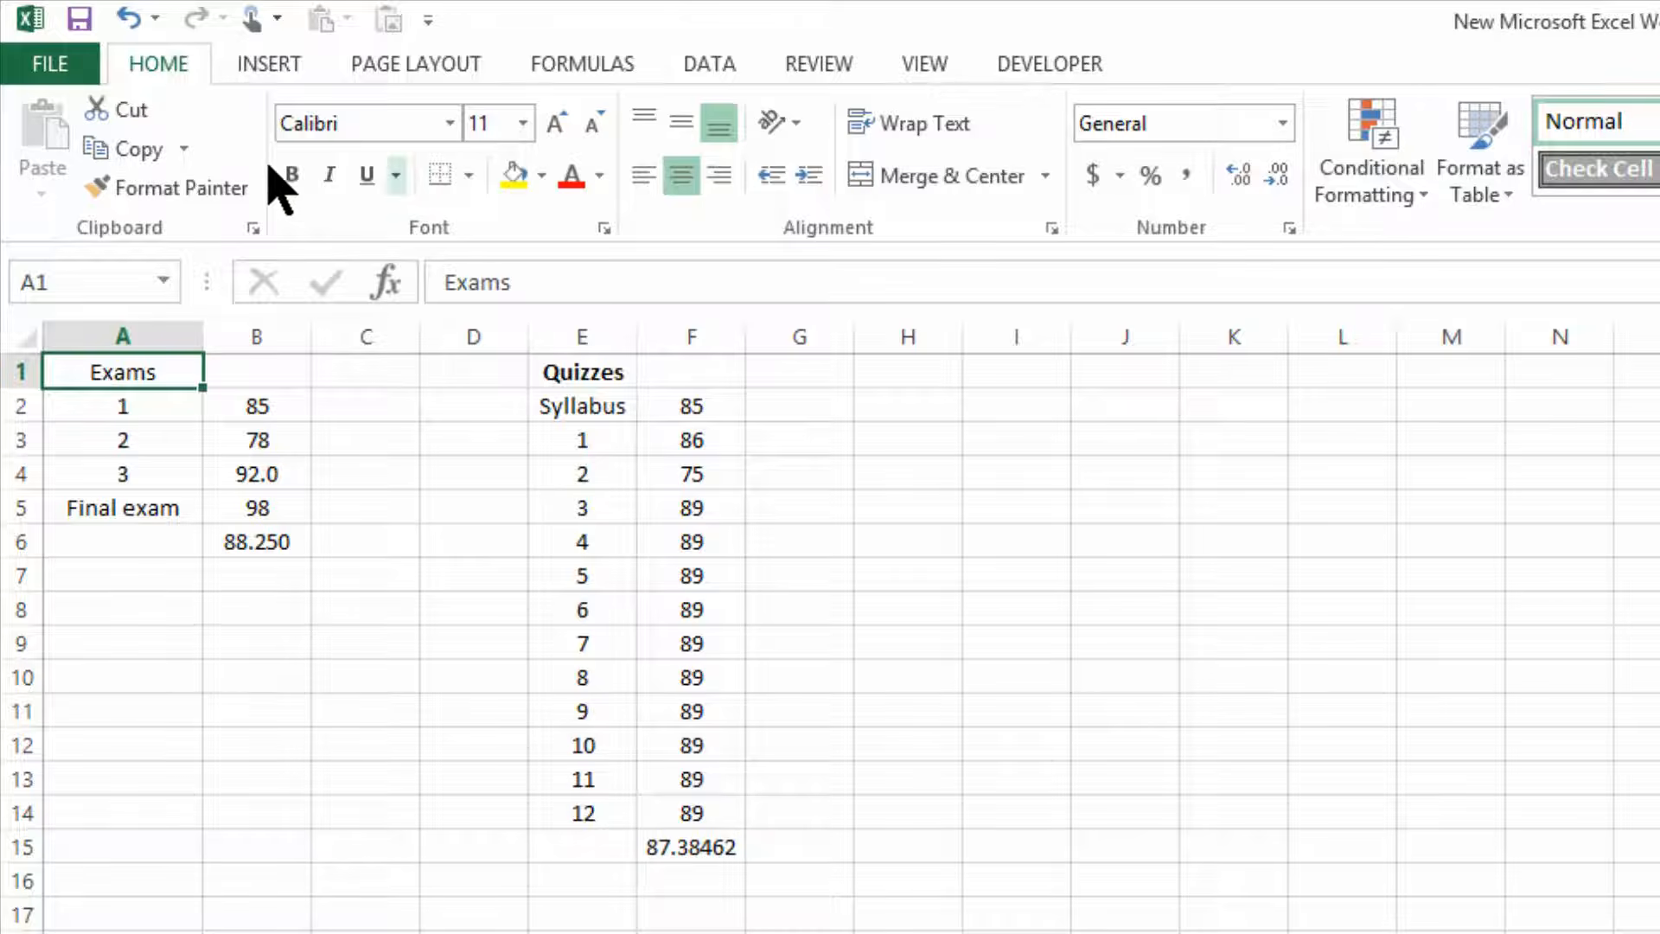
{"action": "left_click", "coordinate": [293, 176]}
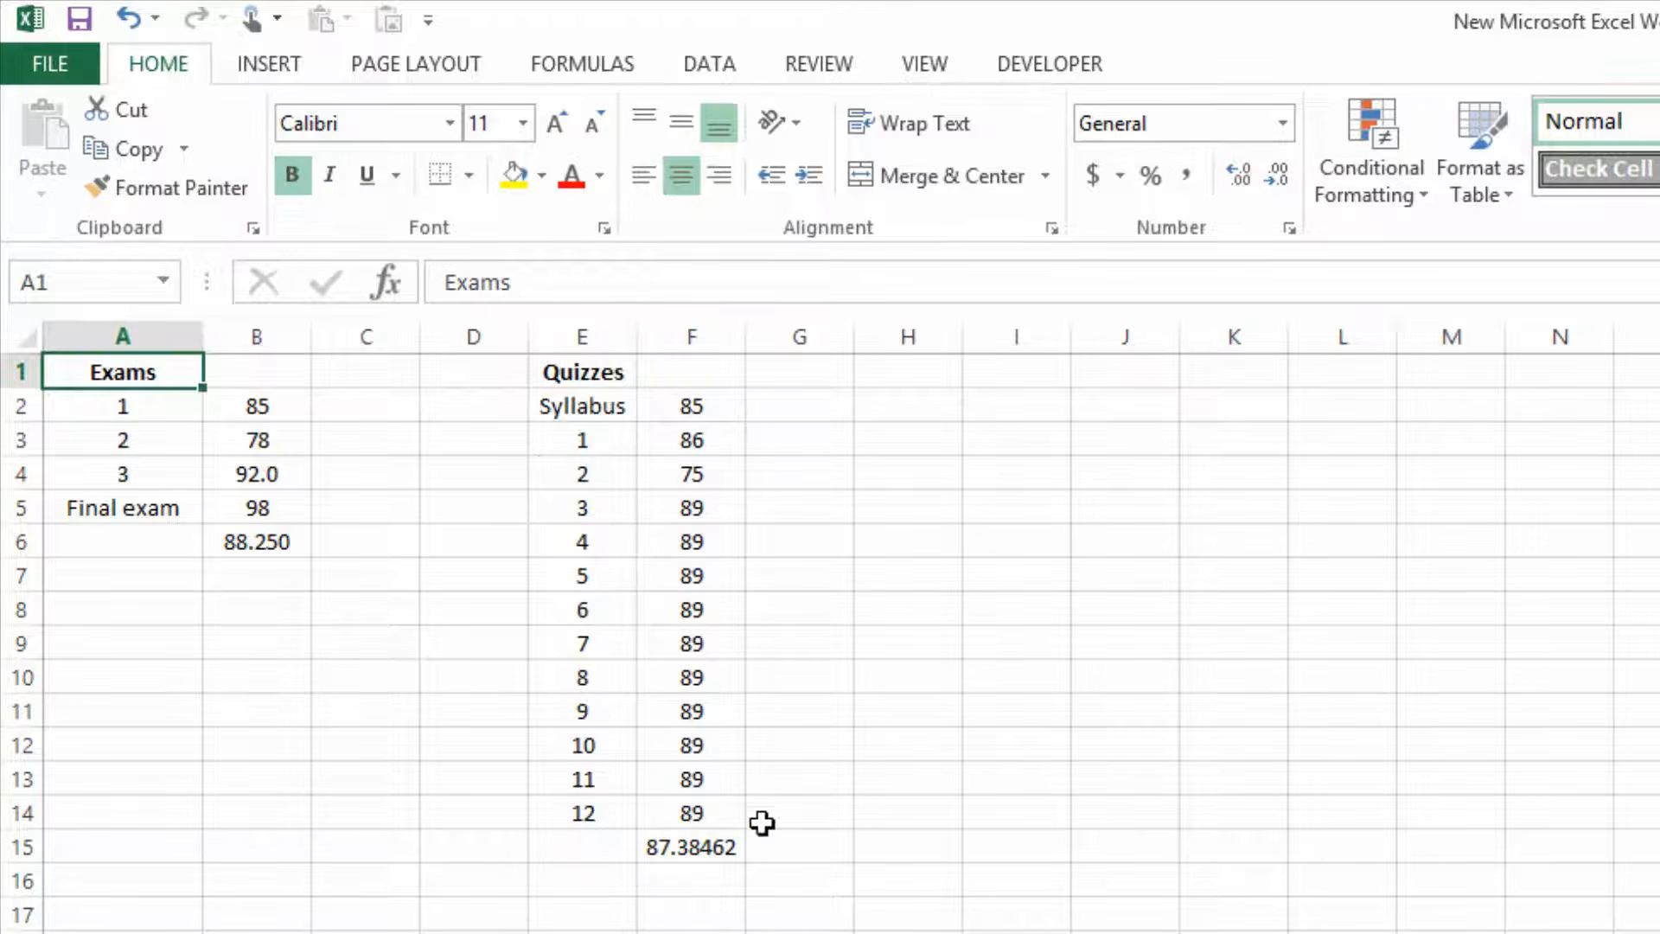
Format the quiz average in cell F15 to show two decimal places.
{"action": "left_click", "coordinate": [697, 849]}
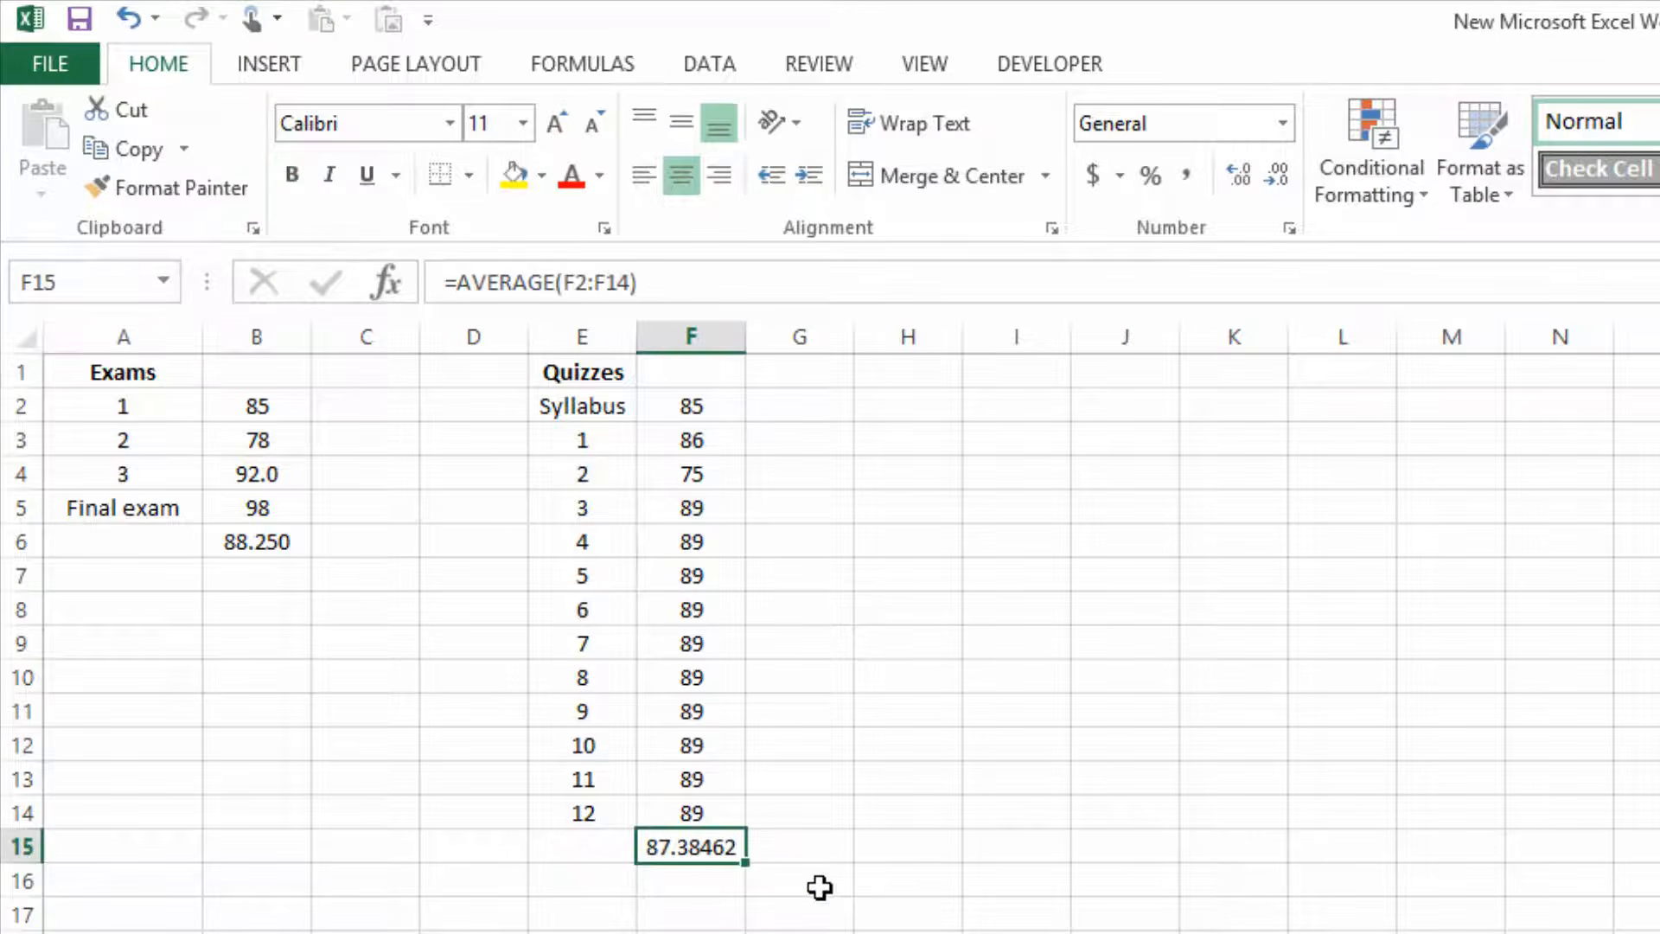
{"action": "left_click", "coordinate": [1274, 176]}
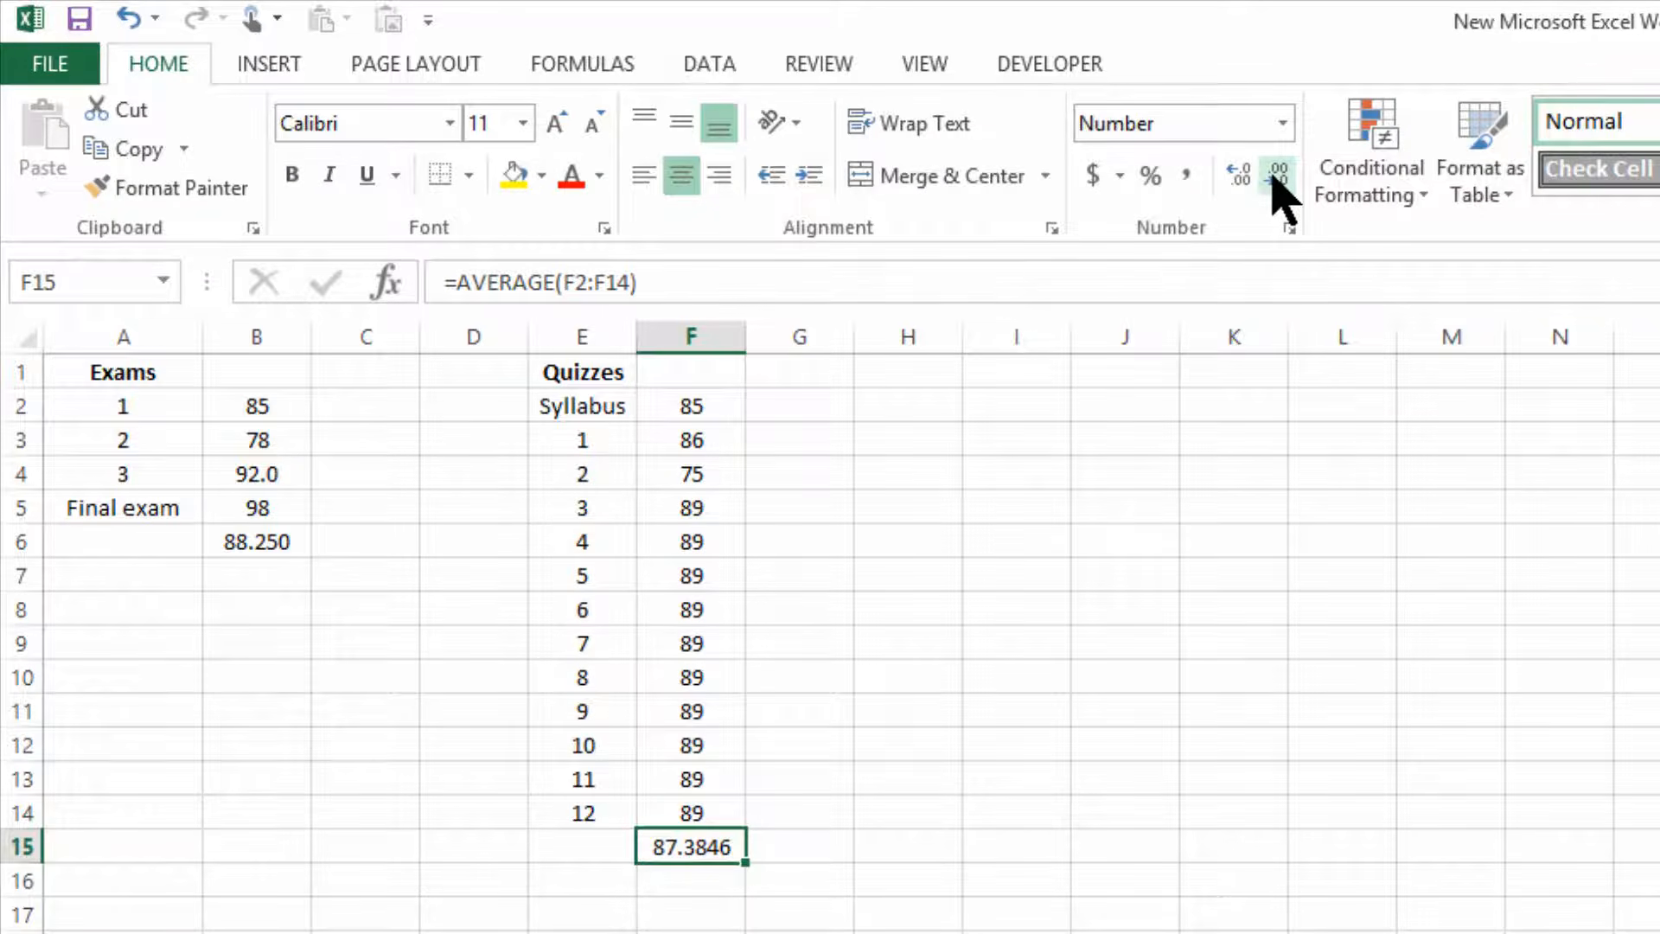
{"action": "left_click", "coordinate": [1274, 176]}
{"action": "double_click", "coordinate": [1273, 177]}
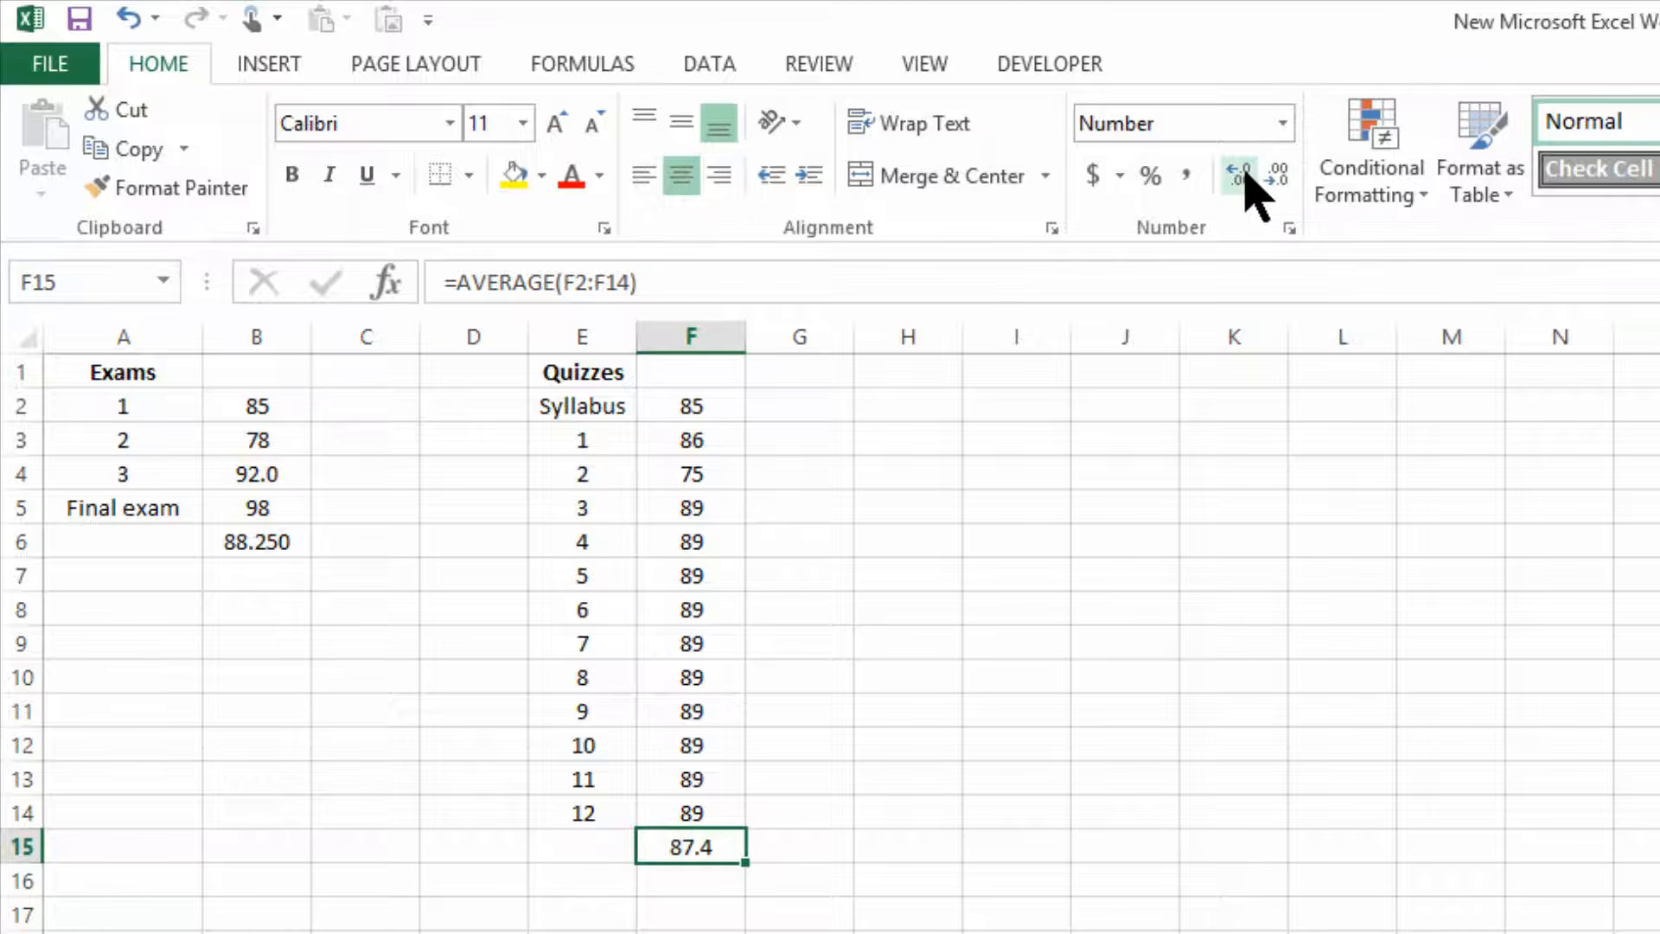
{"action": "left_click", "coordinate": [1251, 179]}
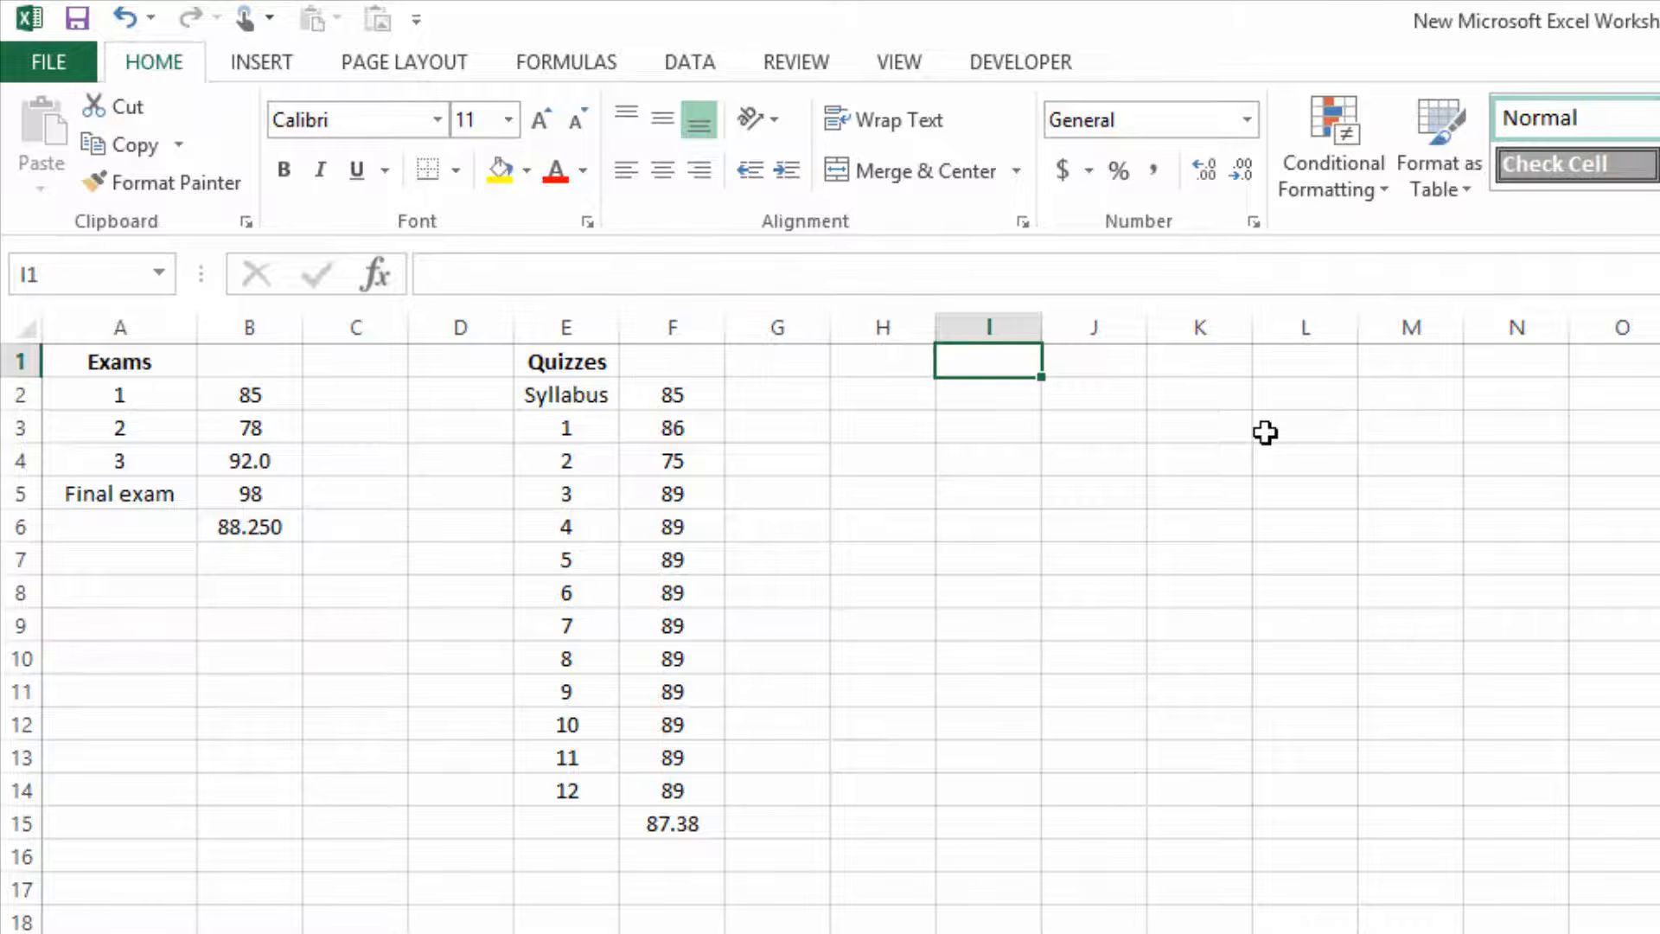
Enter the heading Participation in cell I1 and widen column I to fit it.
{"action": "type", "text": "Pa"}
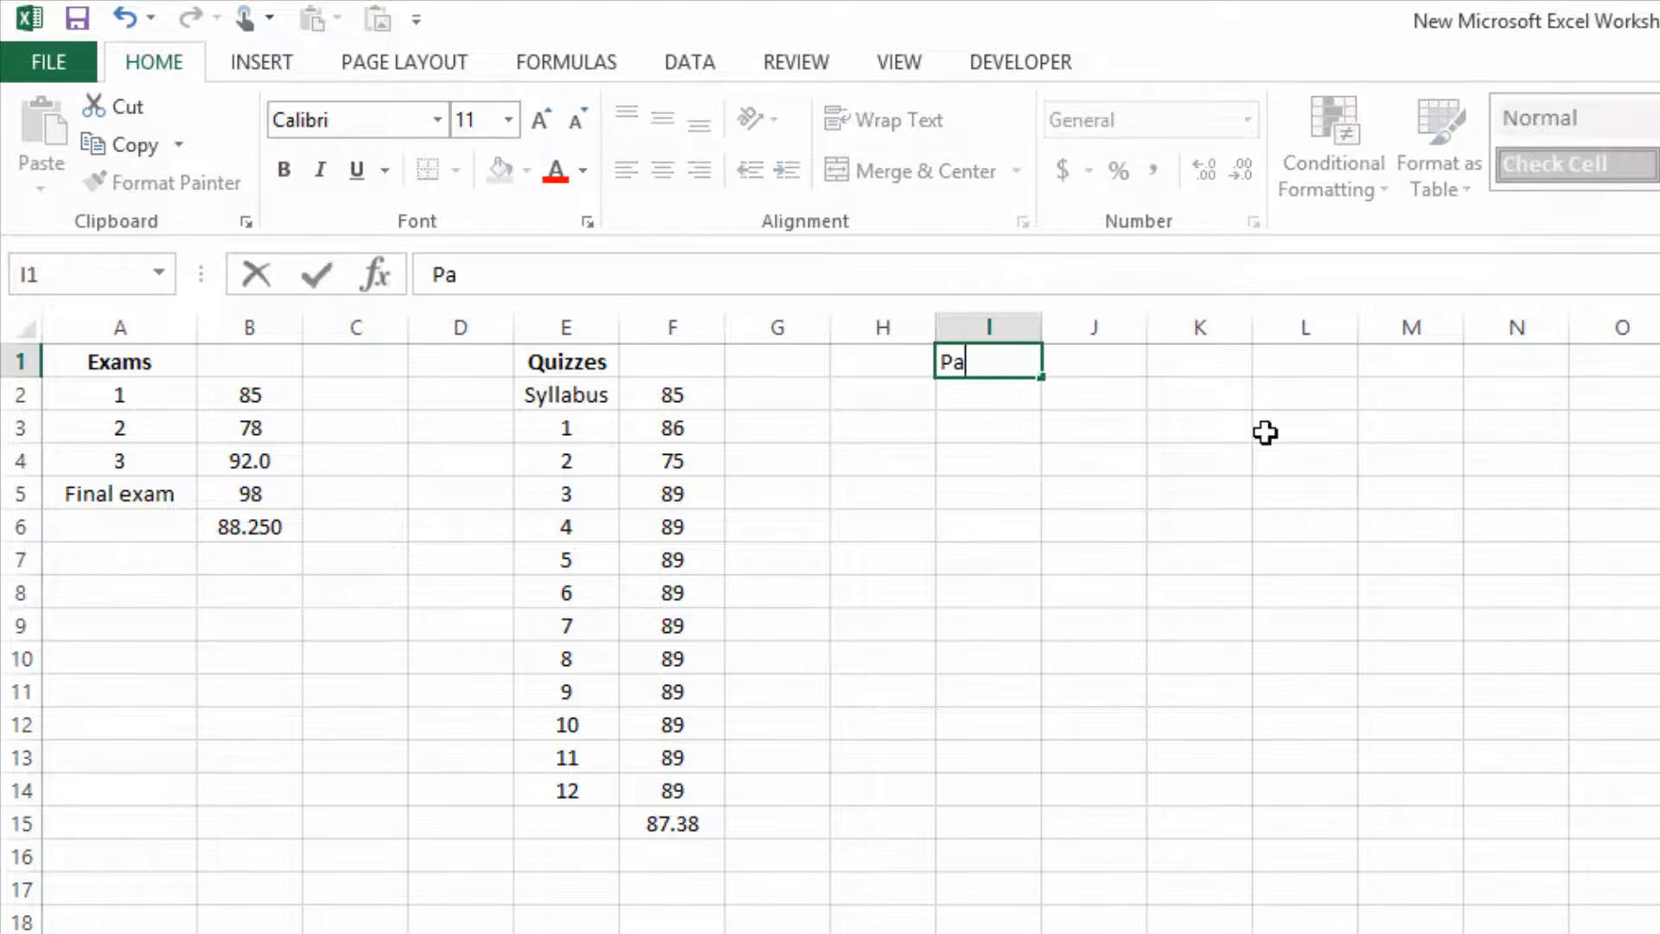
{"action": "type", "text": "rticipation"}
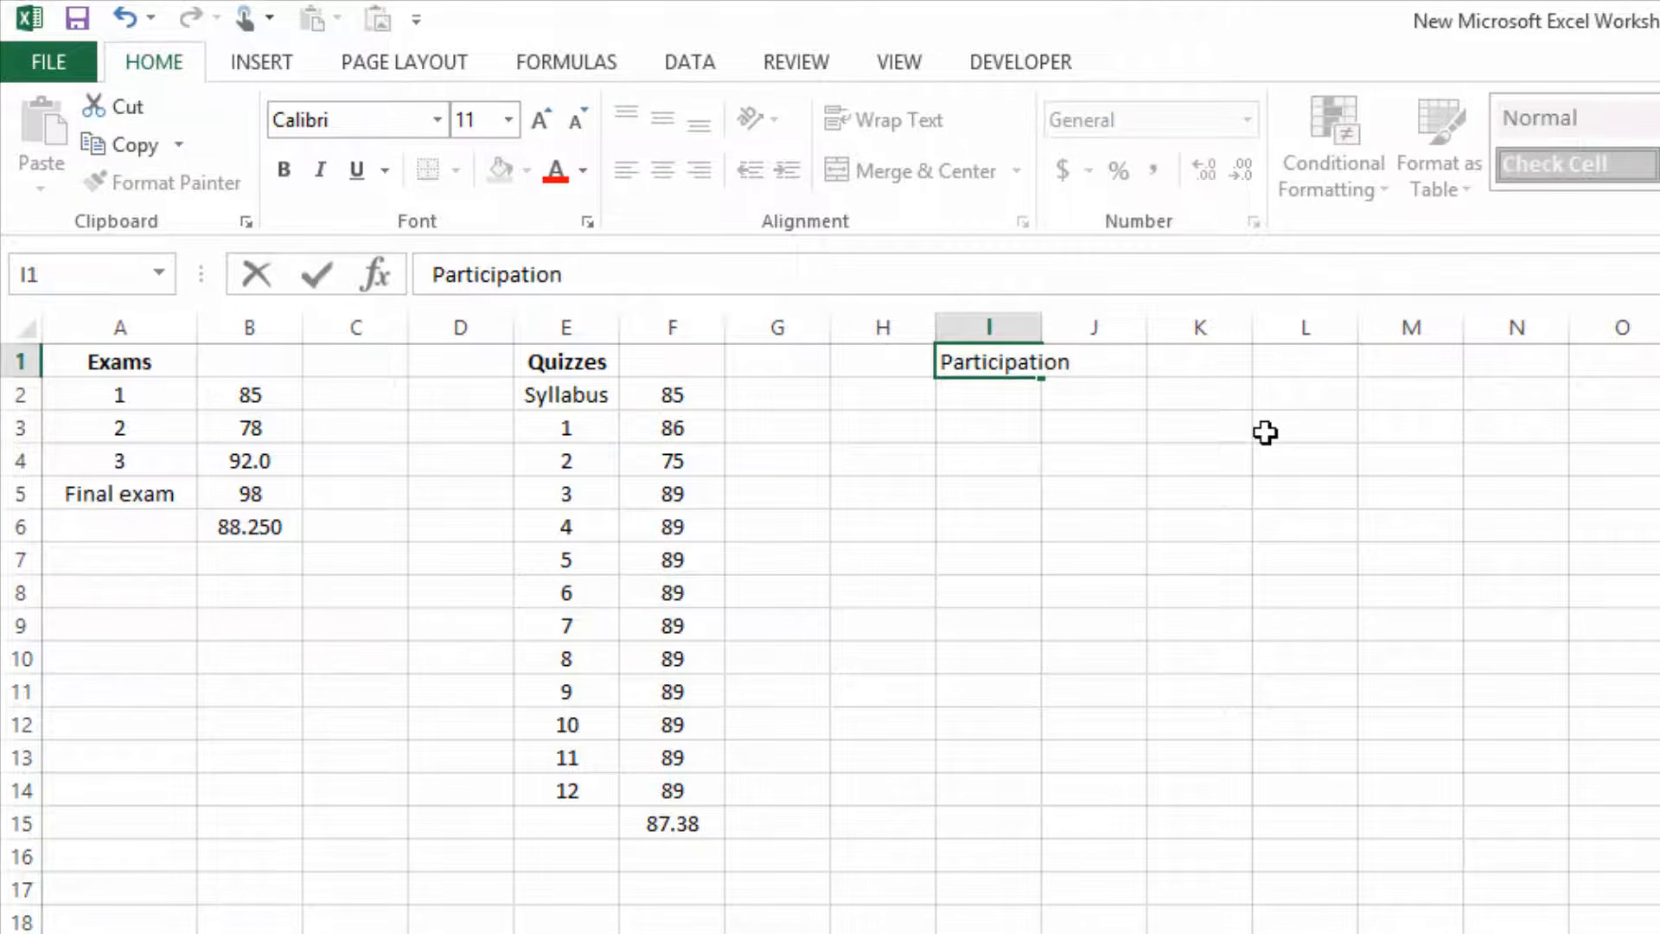
{"action": "key", "text": "Return"}
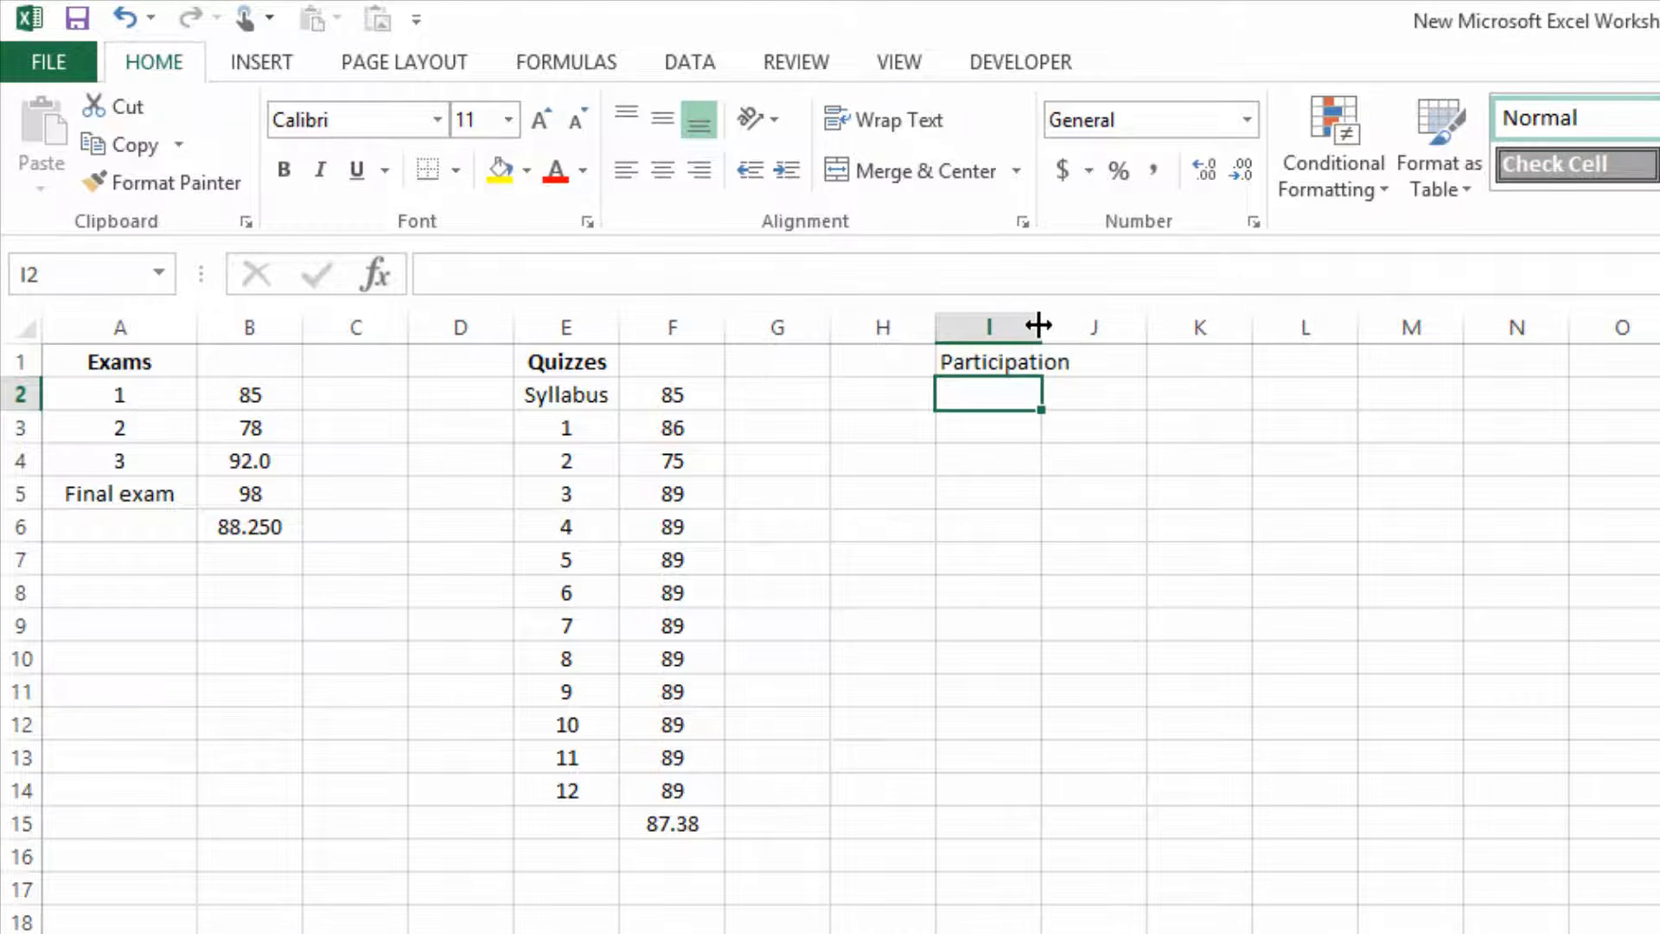
{"action": "left_click_drag", "start_coordinate": [1038, 325], "coordinate": [1080, 352]}
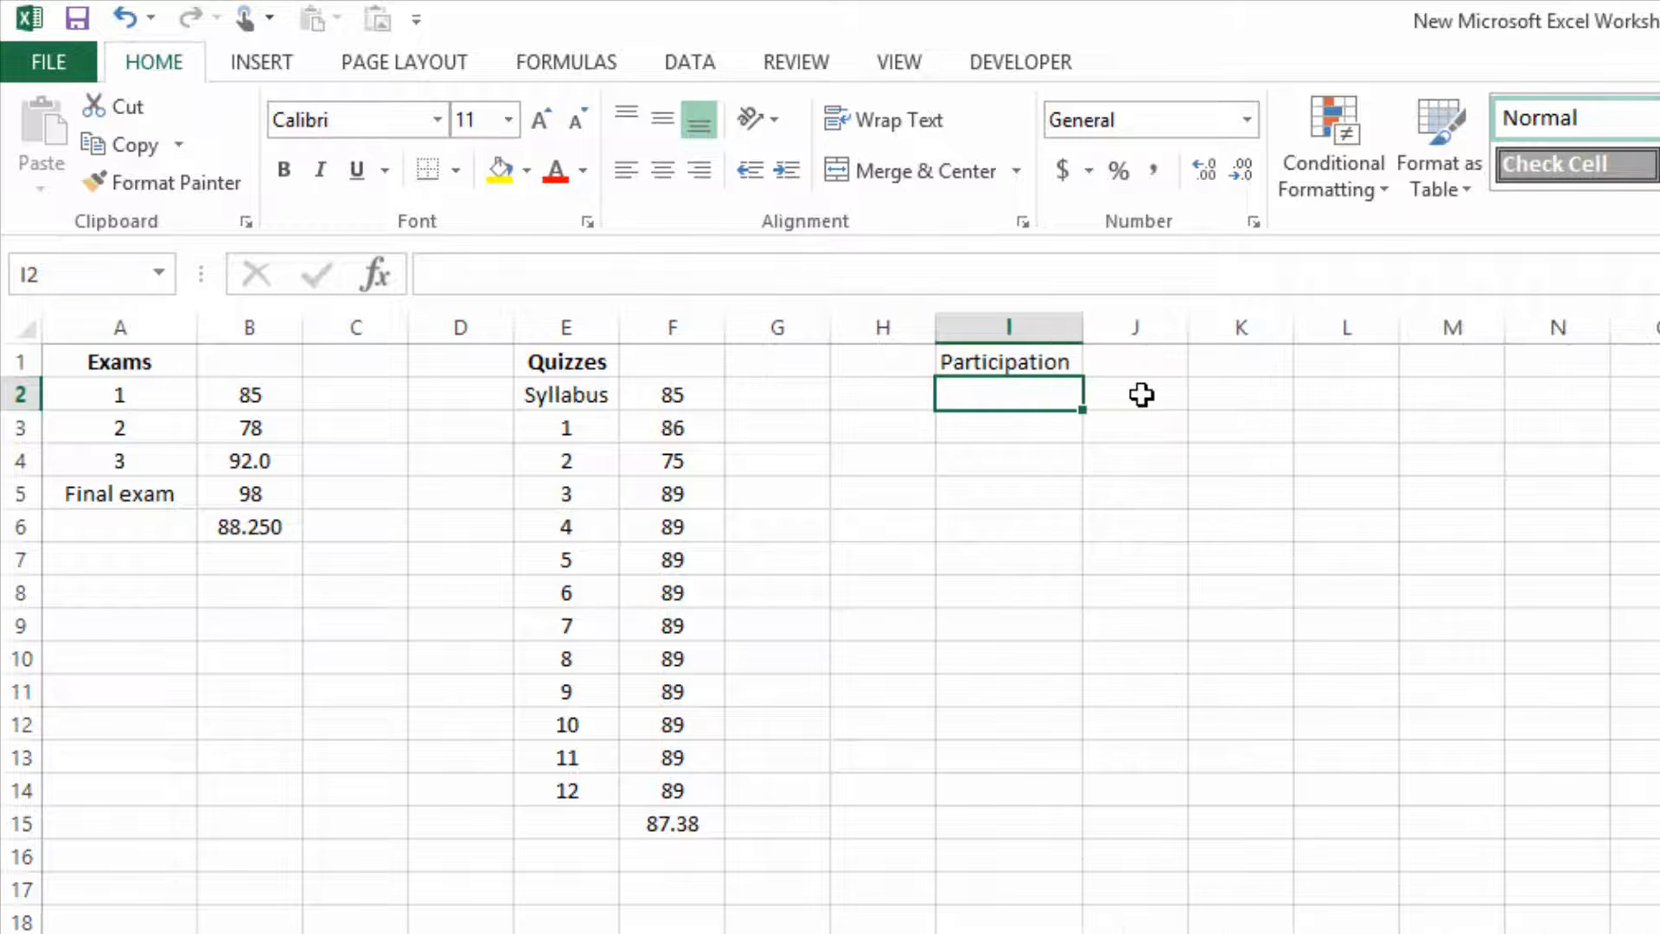
Enter the participation score 95.2 in cell J1.
{"action": "left_click", "coordinate": [1141, 394]}
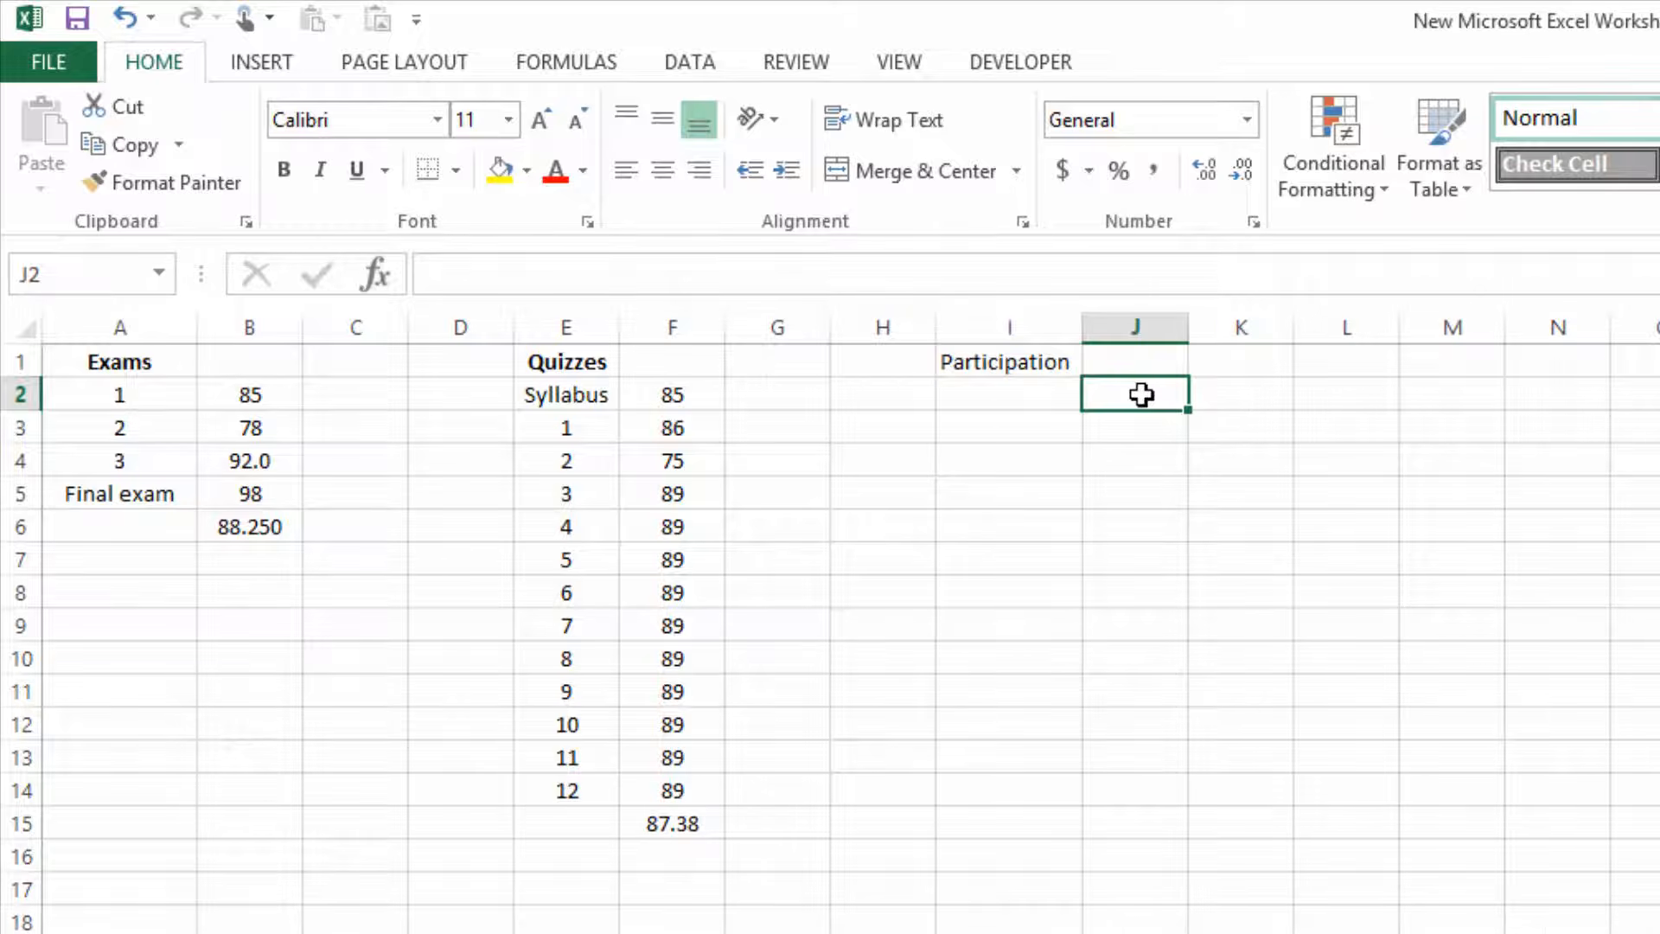
{"action": "left_click", "coordinate": [1138, 360]}
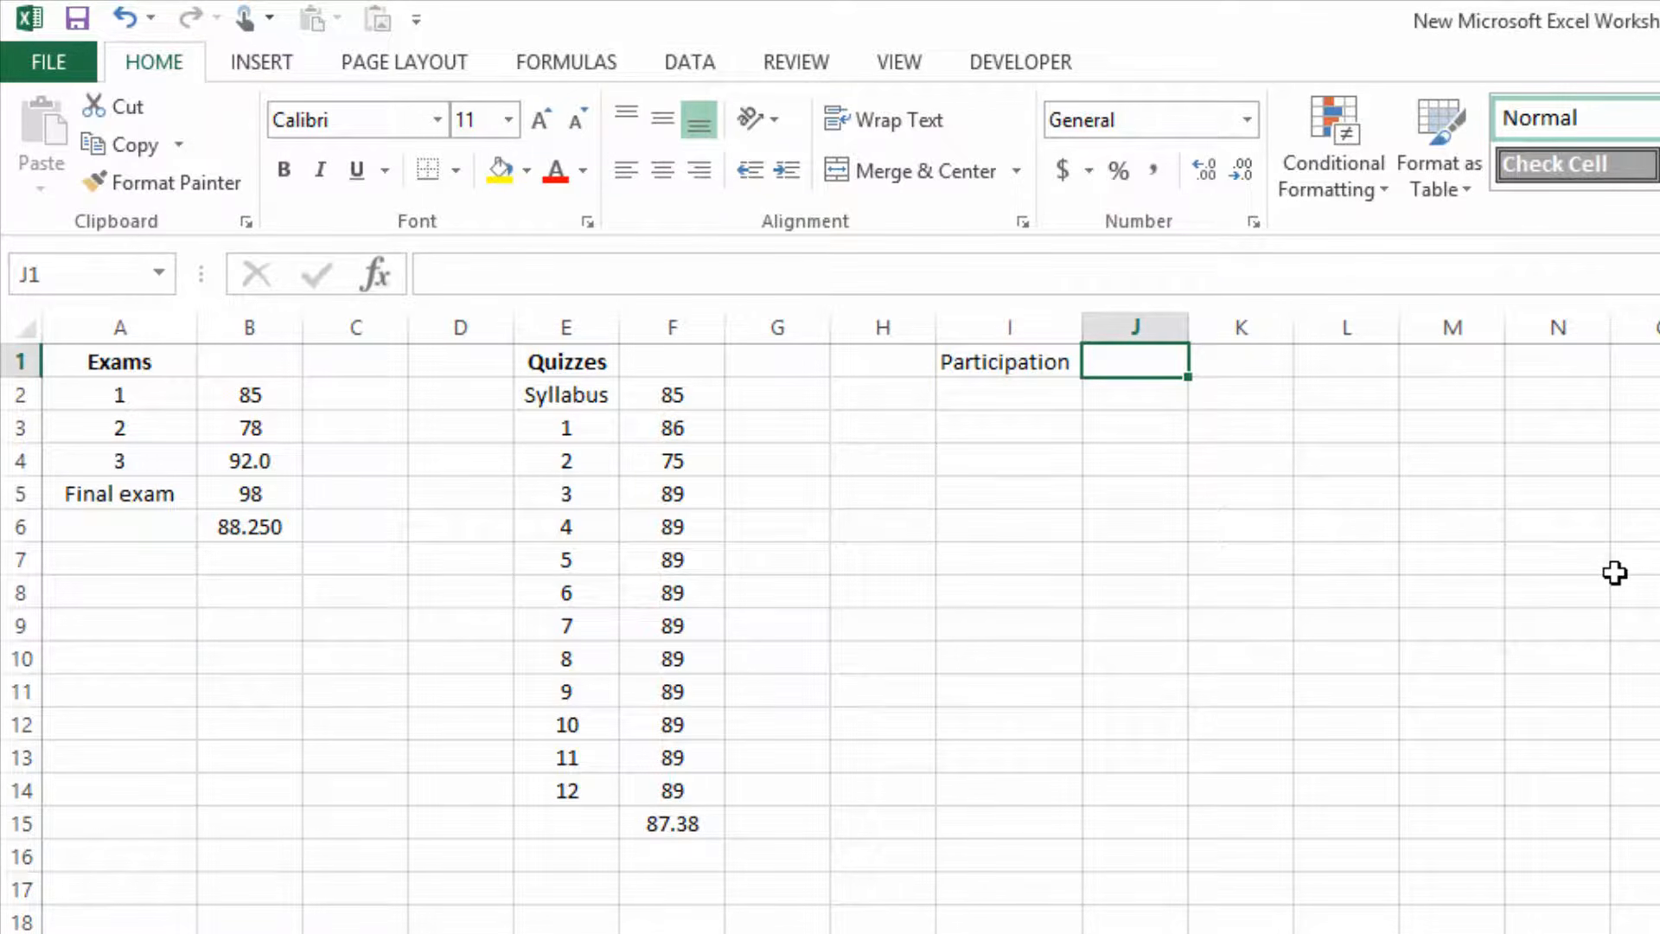
{"action": "type", "text": "95.2"}
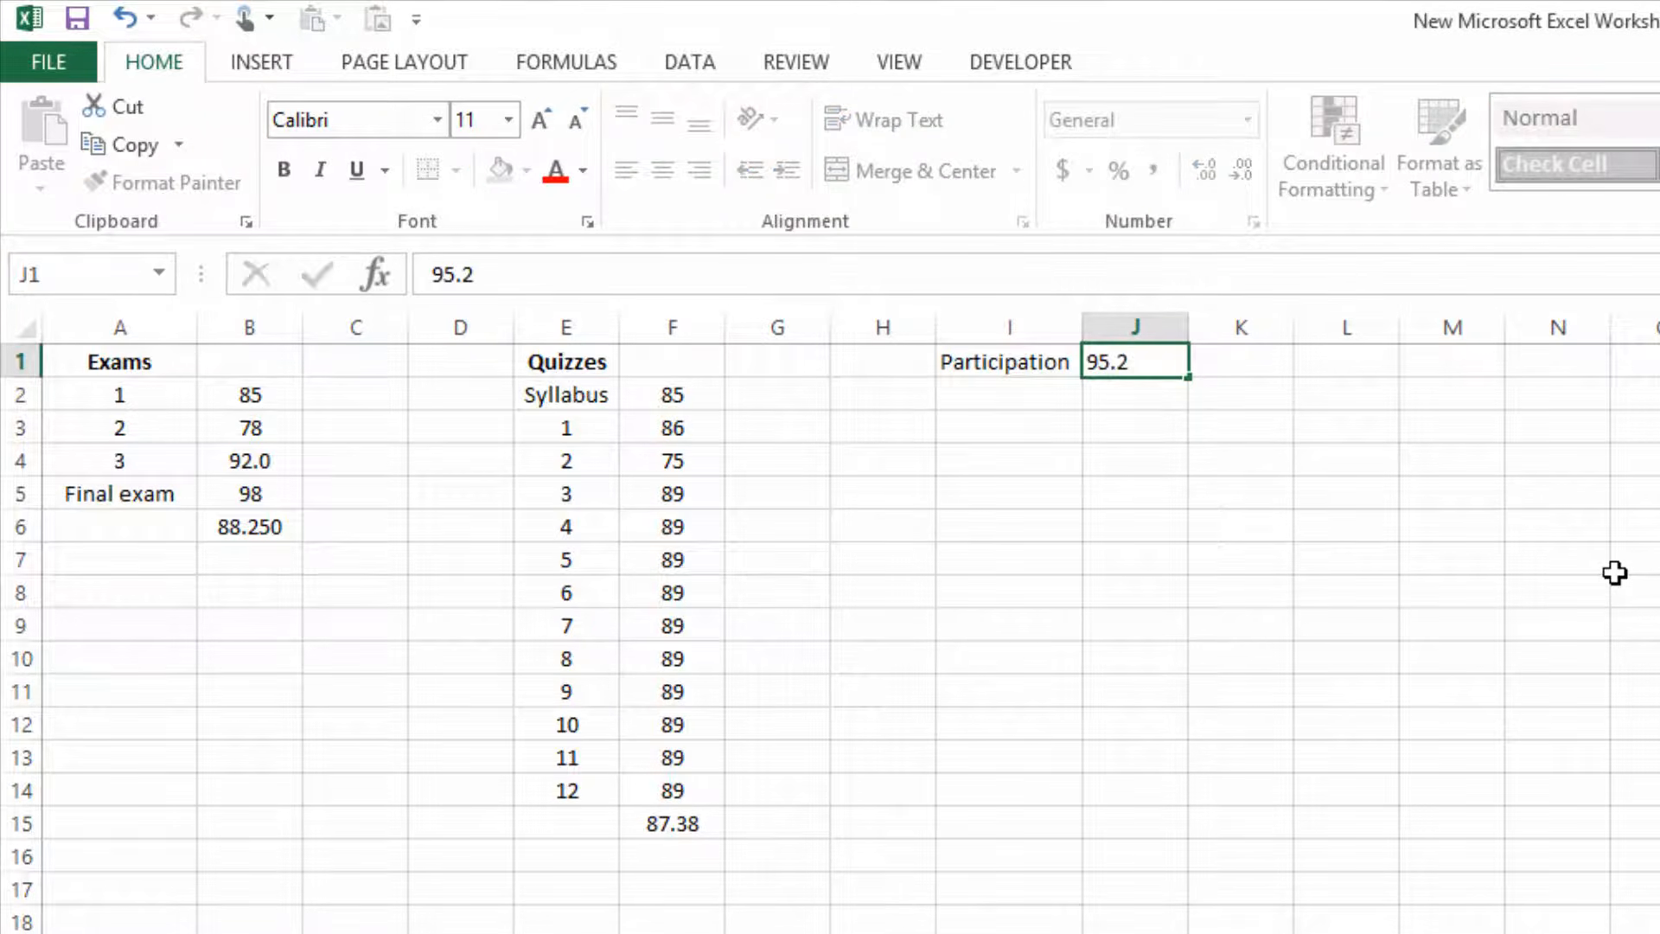
{"action": "key", "text": "Return"}
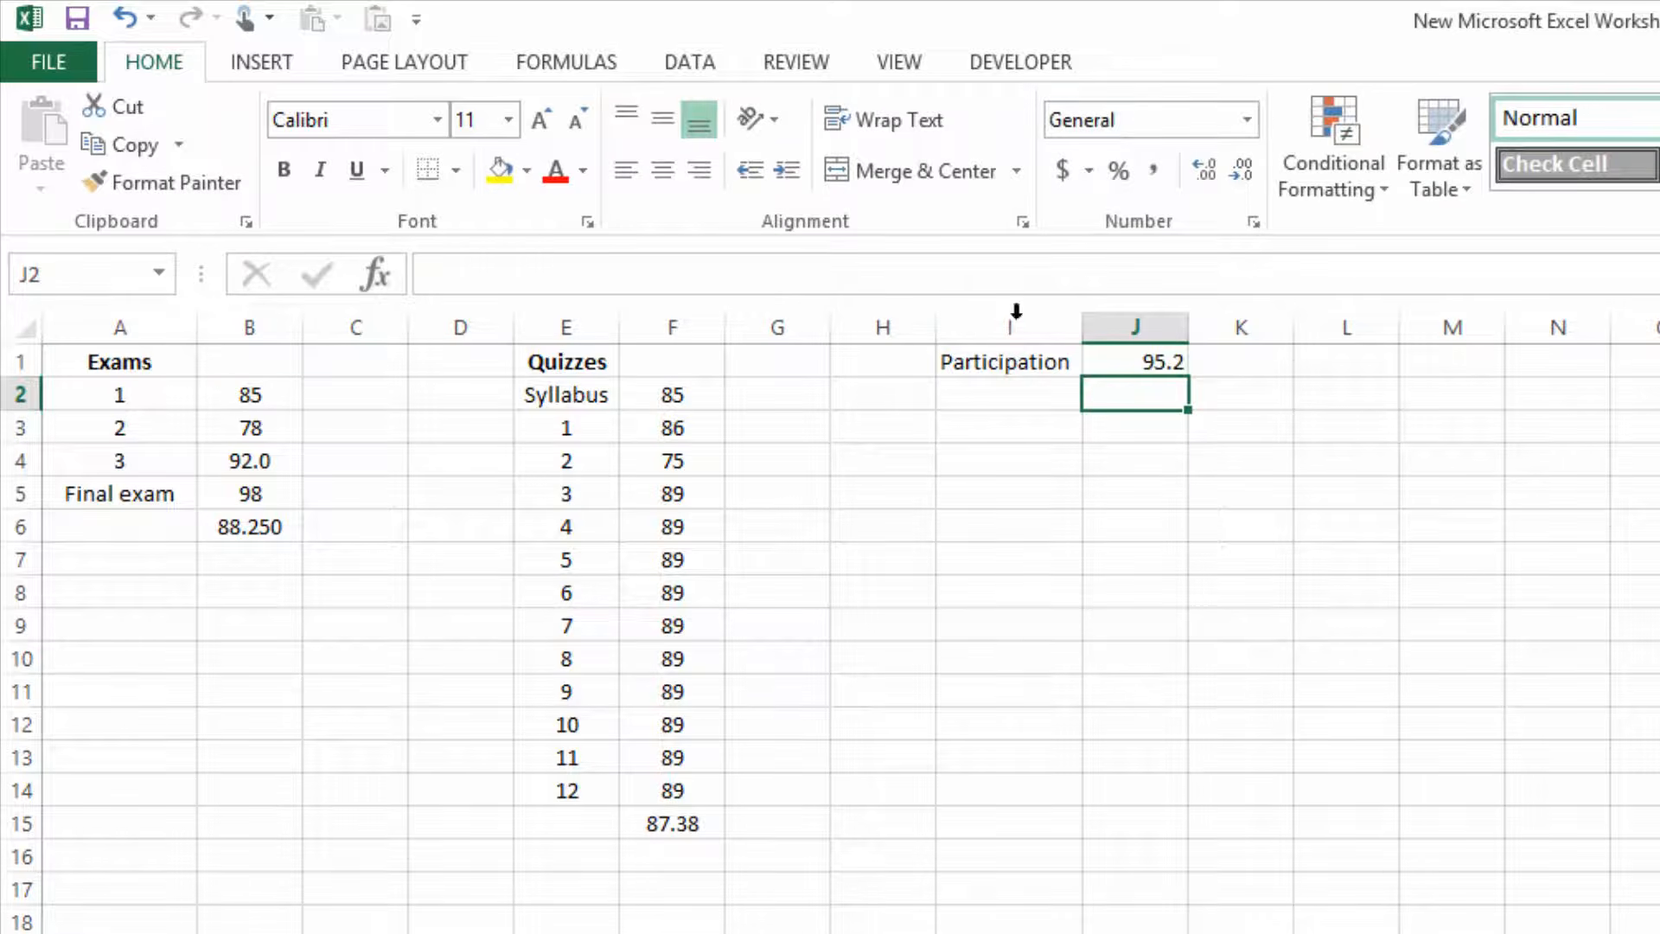
Centre the contents of cells I1 and J1 and bold the Participation heading.
{"action": "left_click", "coordinate": [1081, 371]}
{"action": "left_click_drag", "start_coordinate": [1088, 372], "coordinate": [1116, 372]}
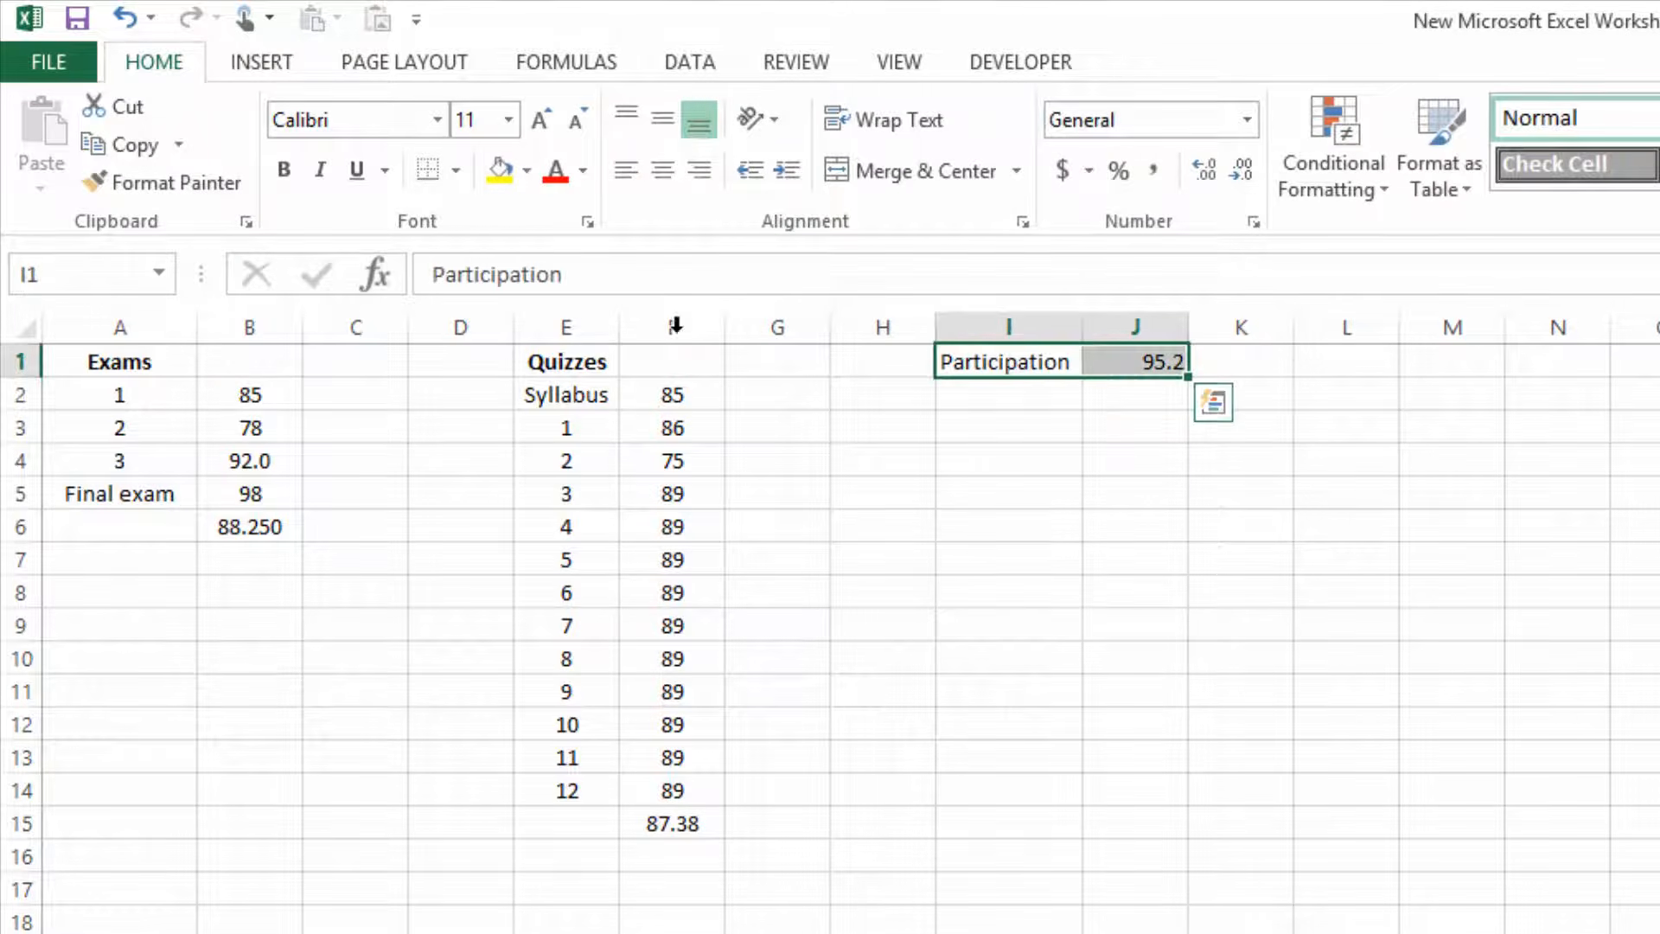
{"action": "left_click", "coordinate": [663, 171]}
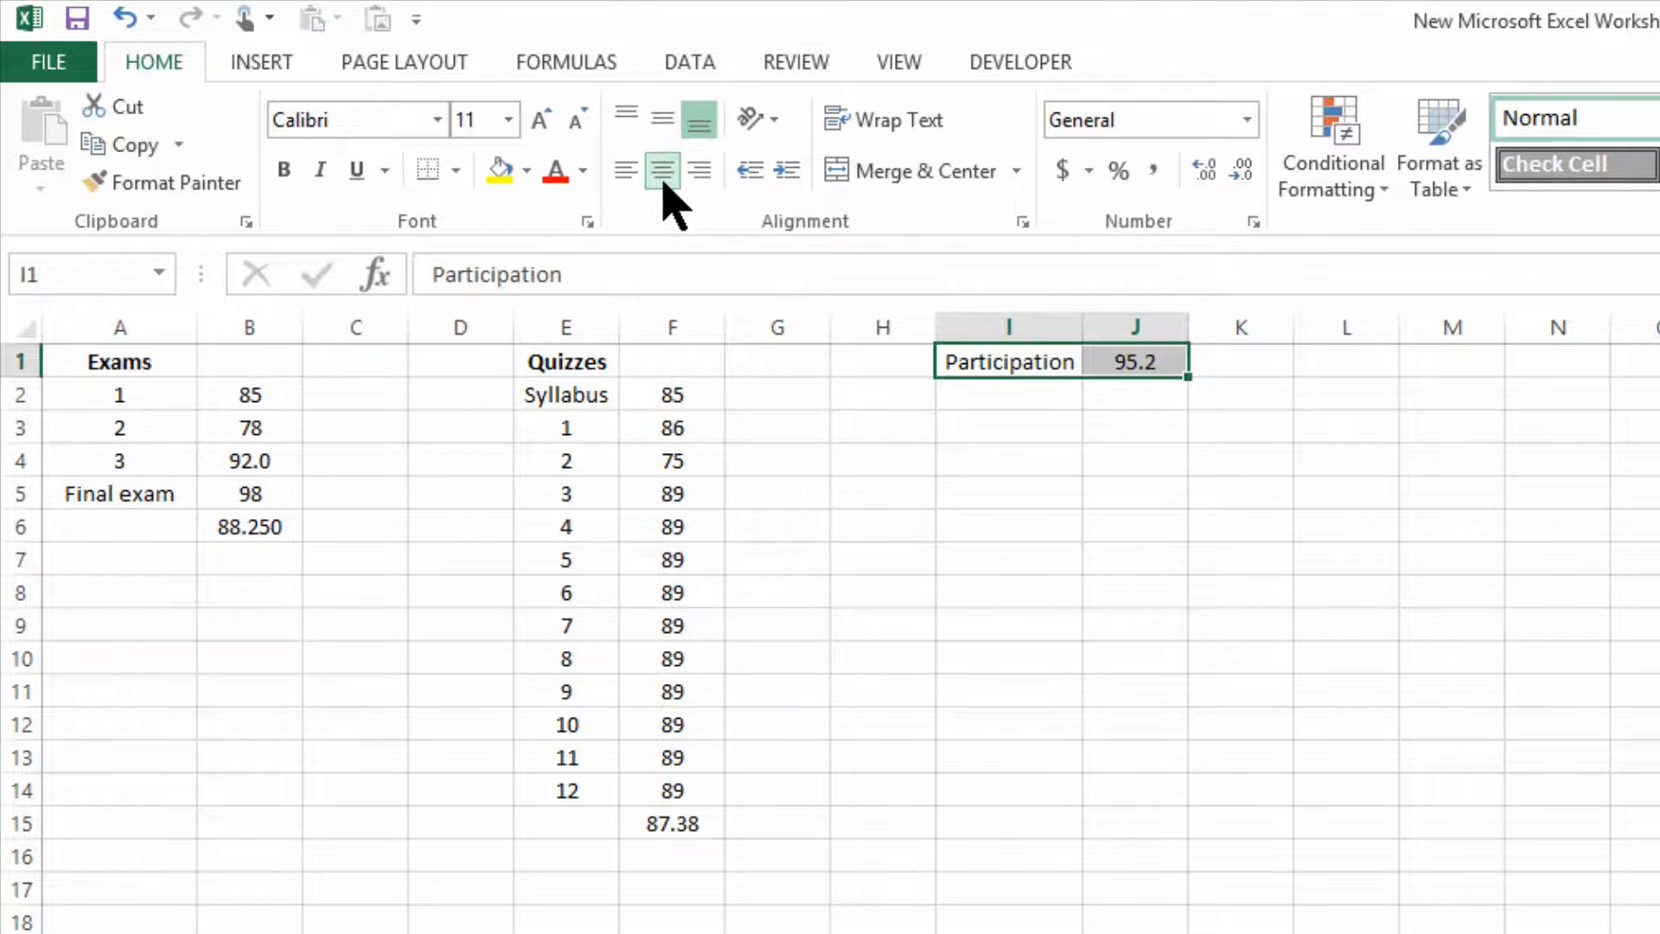
{"action": "left_click", "coordinate": [1000, 362]}
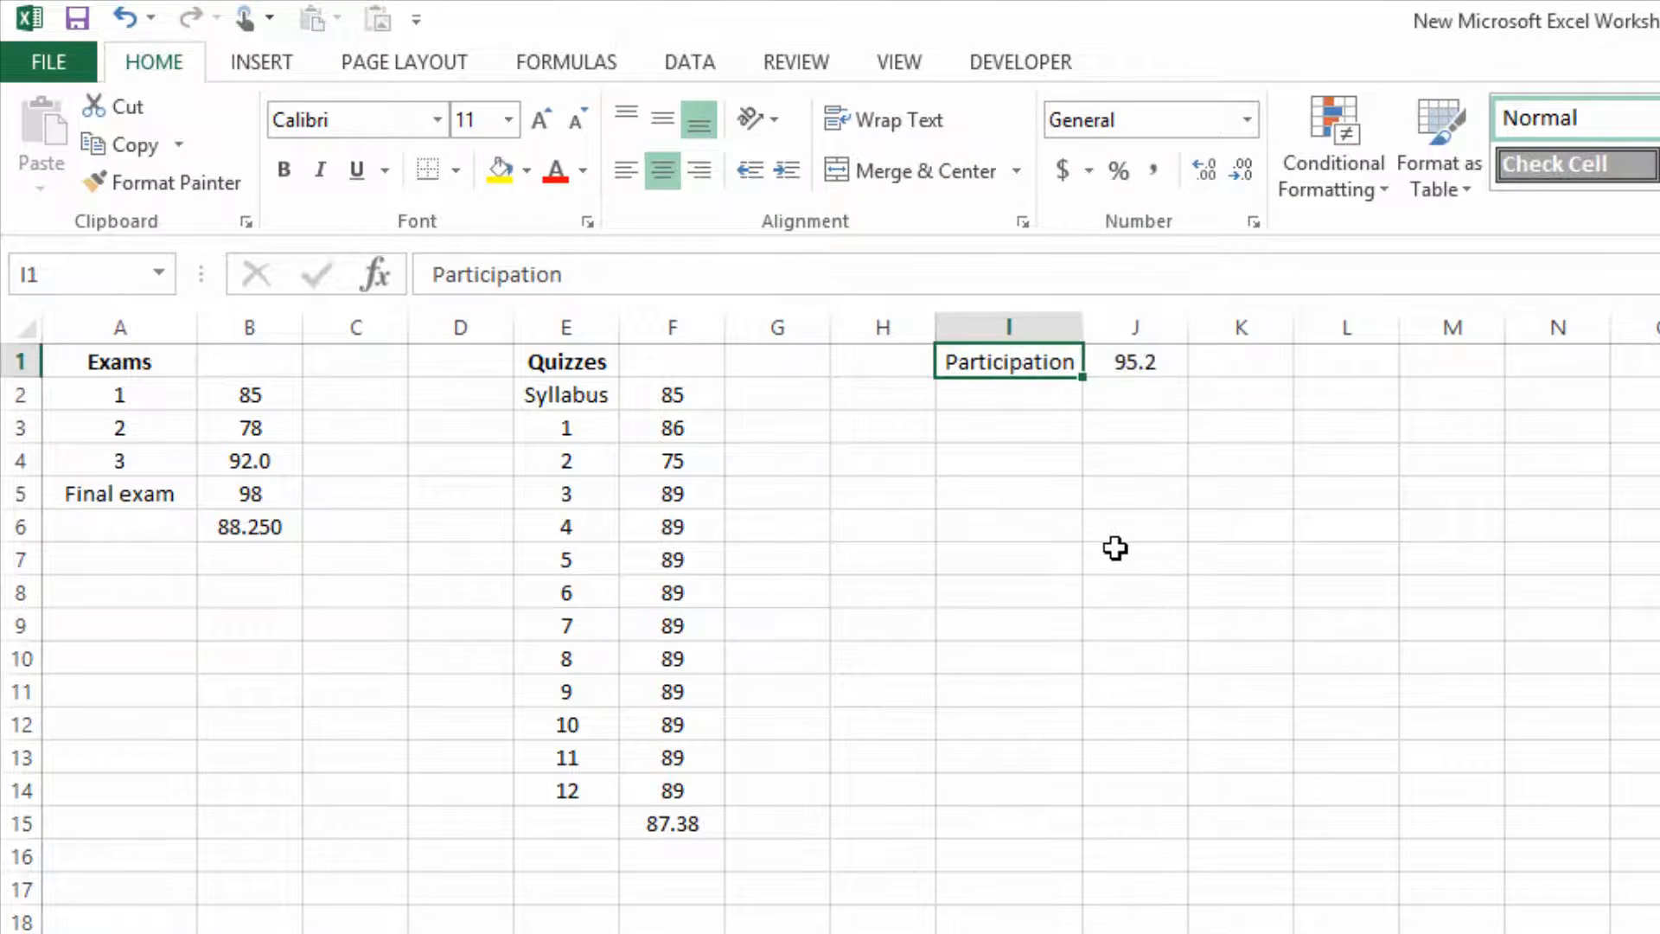
{"action": "key", "text": "ctrl+b"}
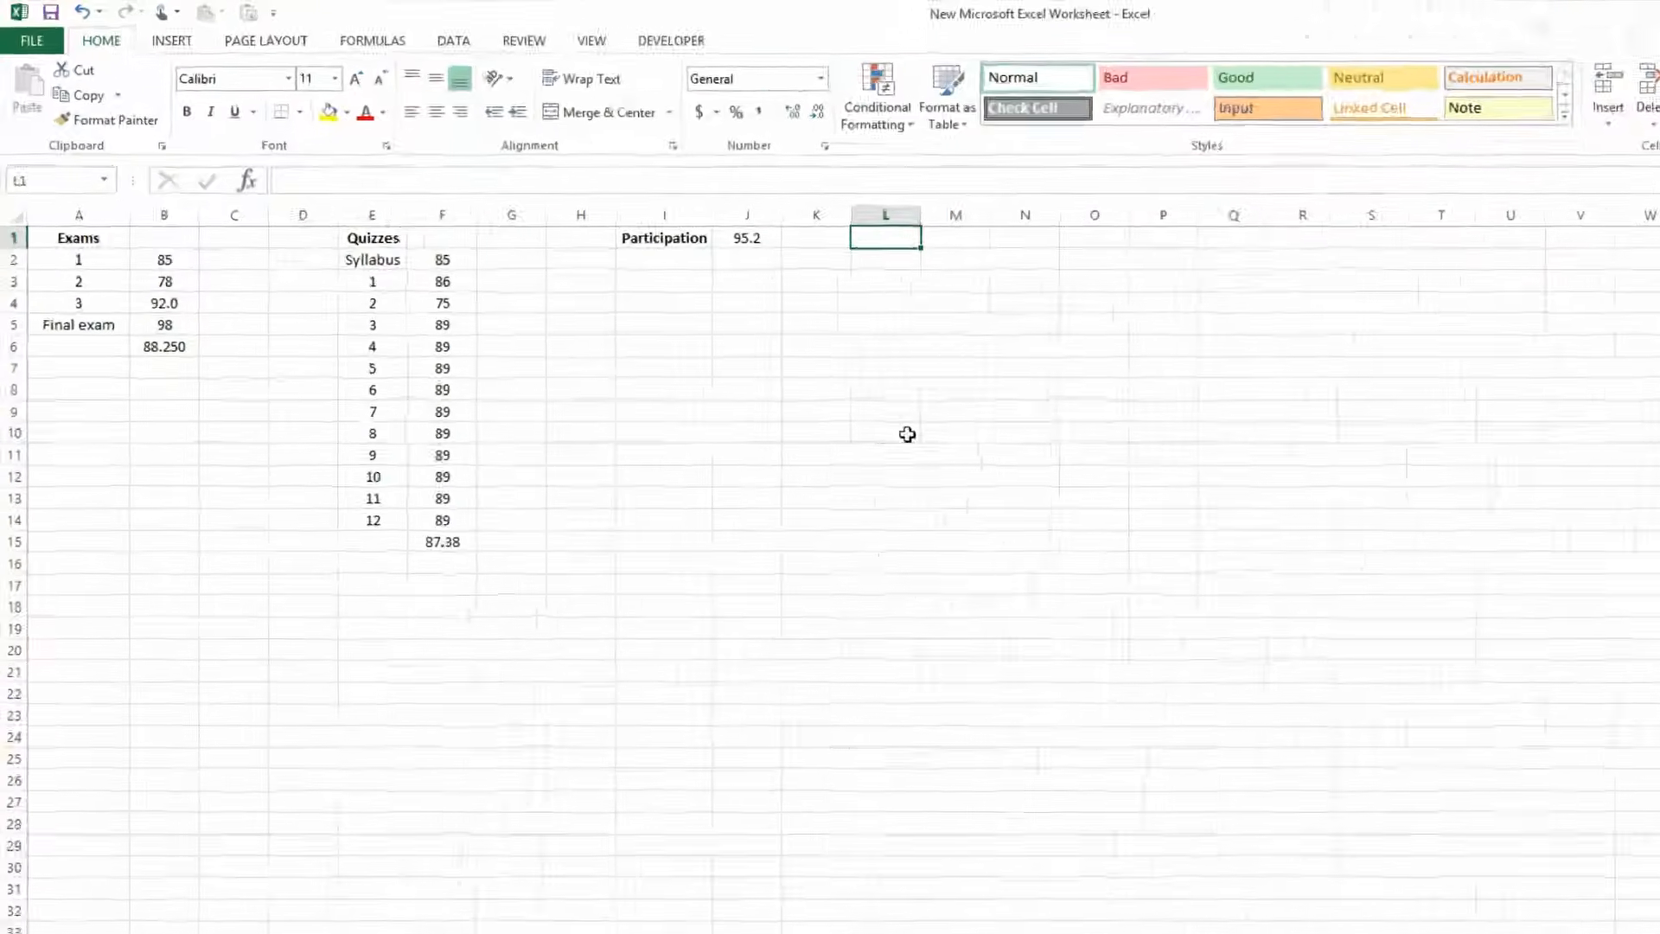
Enter the heading Homework in cell L1 and widen column L to fit it.
{"action": "type", "text": "Homework"}
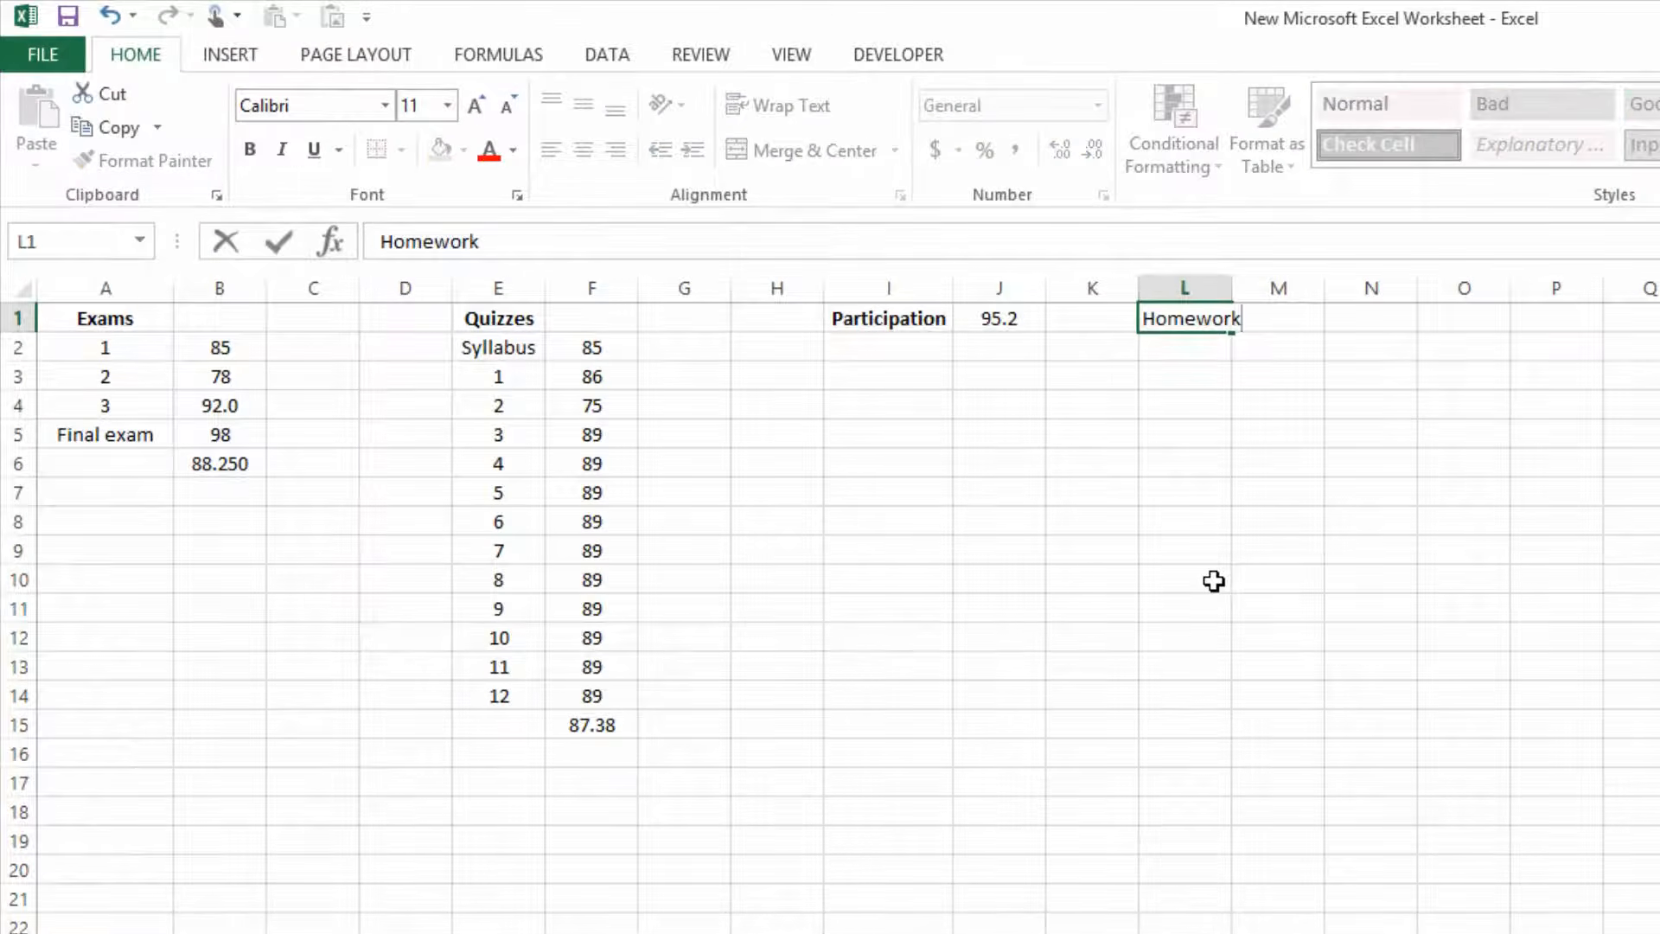
{"action": "key", "text": "Return"}
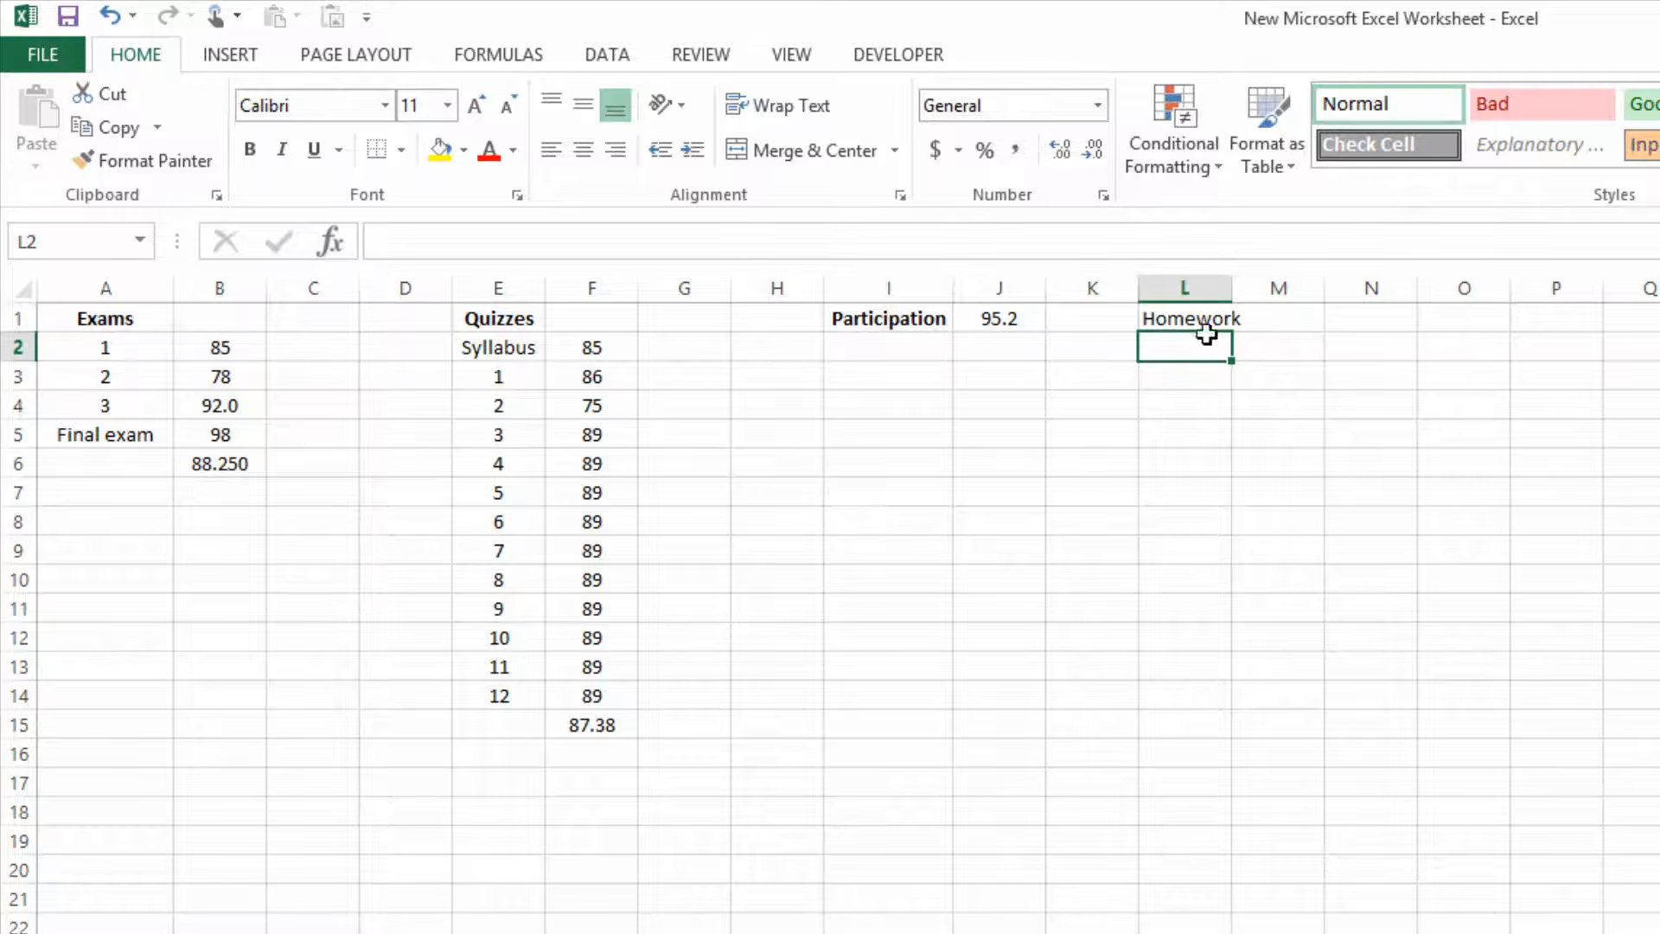
{"action": "left_click_drag", "start_coordinate": [1235, 291], "coordinate": [1250, 291]}
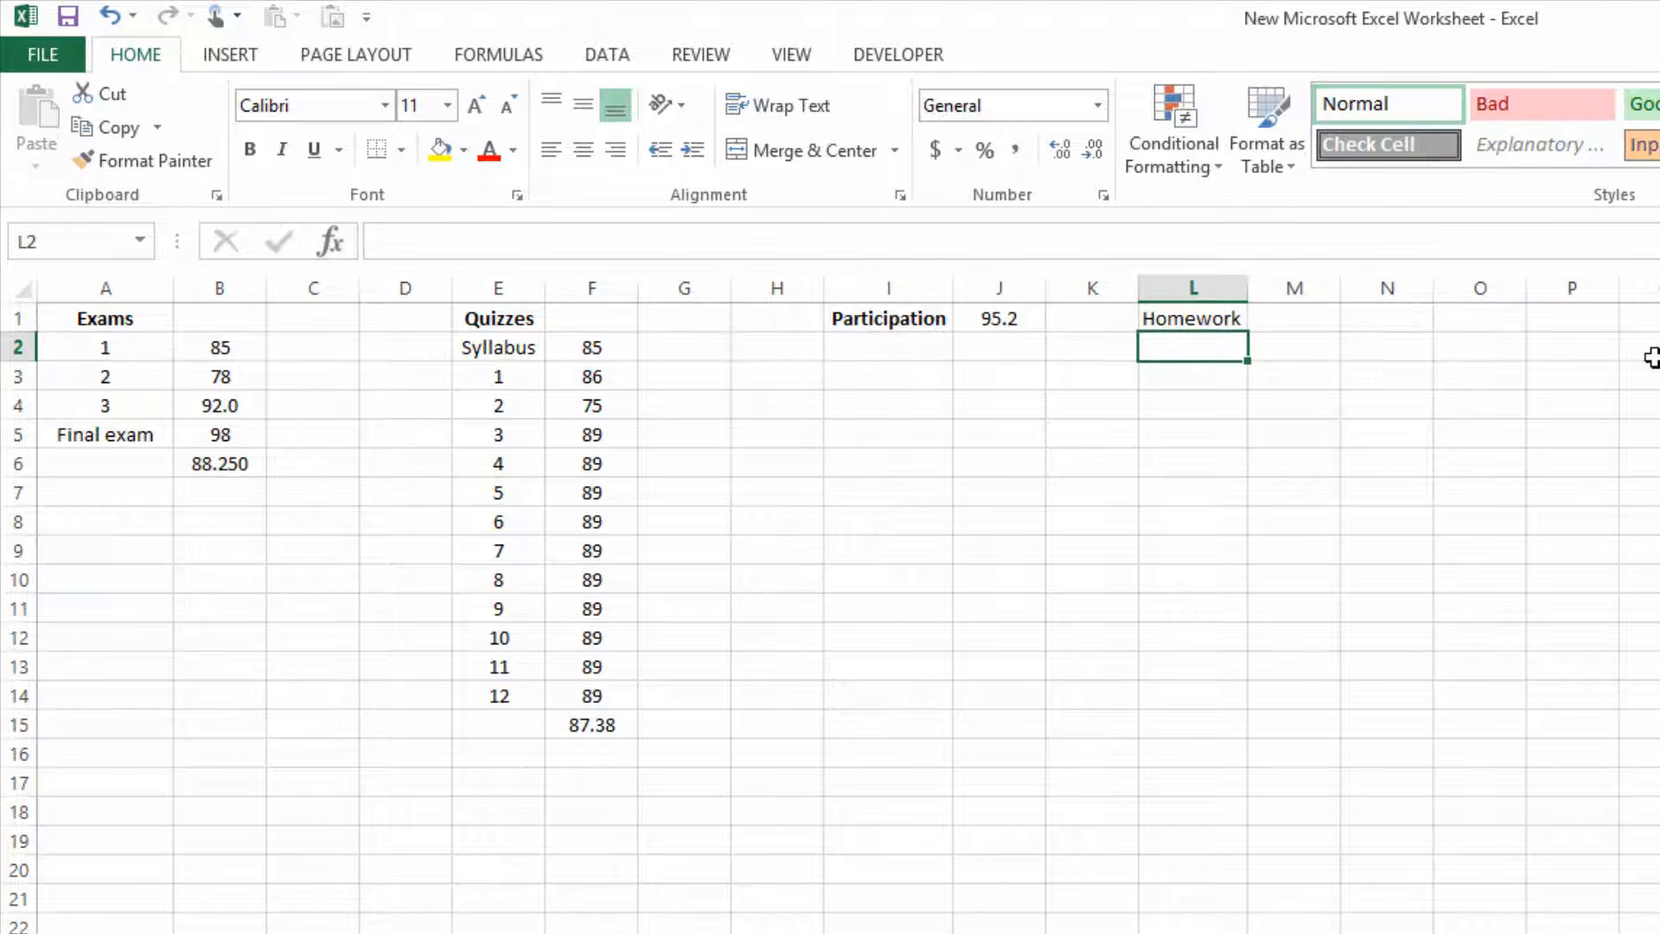
Number the homework assignments 1 to 7 in cells L2 to L8, below the Homework heading.
{"action": "type", "text": "1"}
{"action": "key", "text": "Return"}
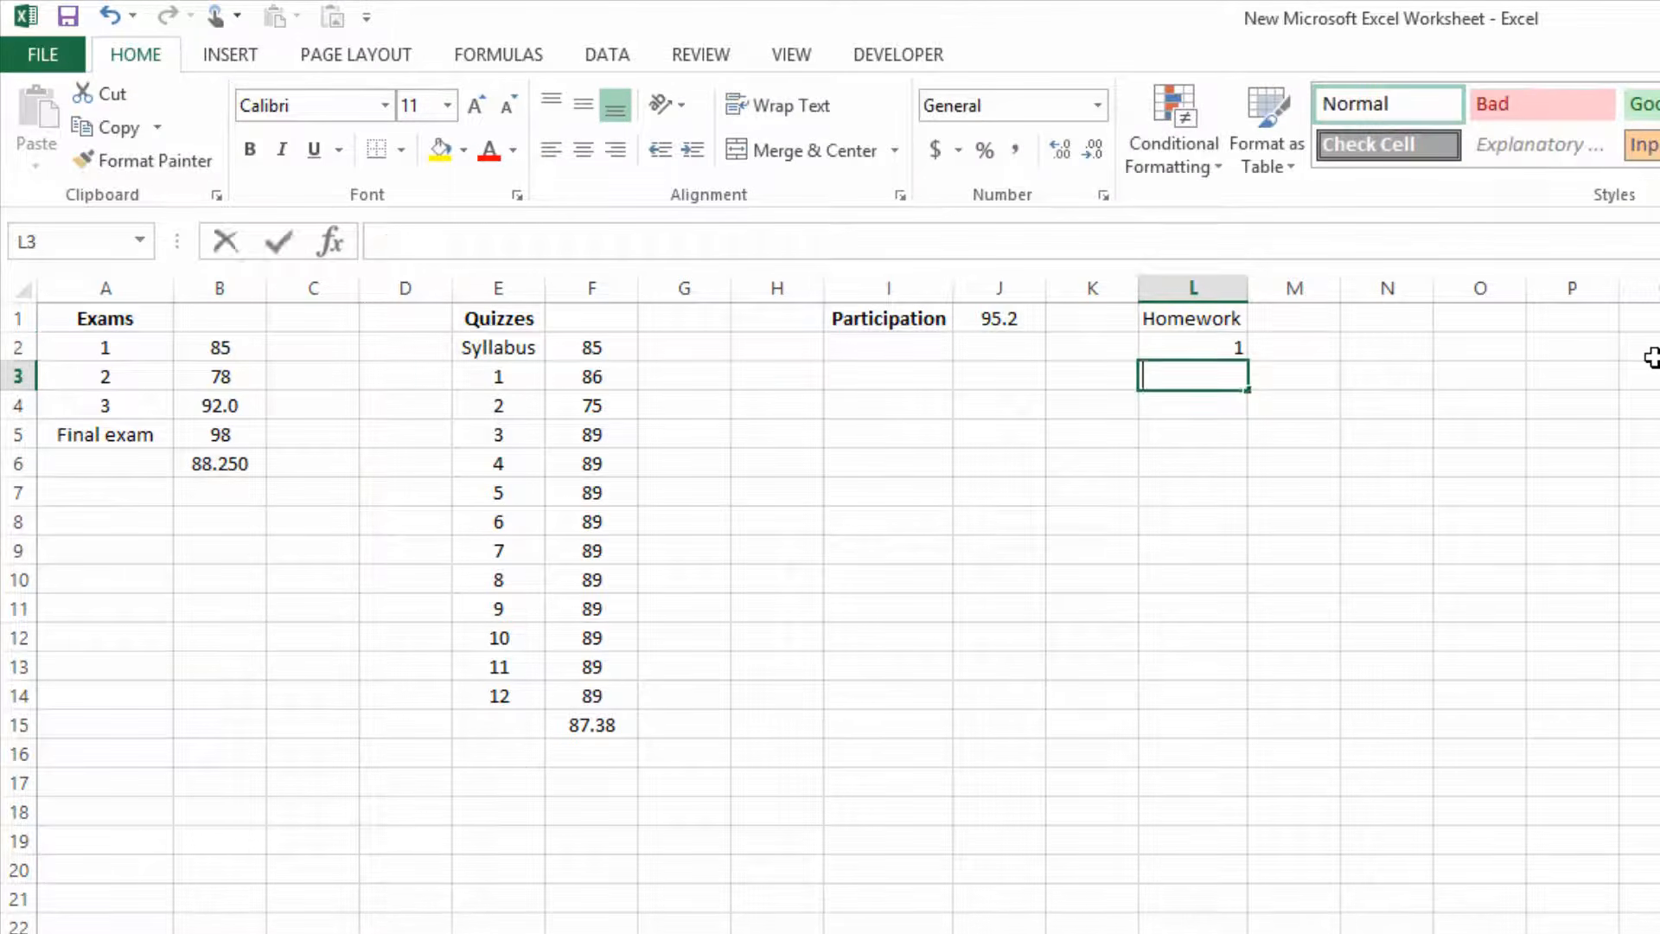
{"action": "type", "text": "2"}
{"action": "key", "text": "Return"}
{"action": "type", "text": "3"}
{"action": "key", "text": "Return"}
{"action": "type", "text": "4"}
{"action": "key", "text": "Return"}
{"action": "type", "text": "5"}
{"action": "key", "text": "Return"}
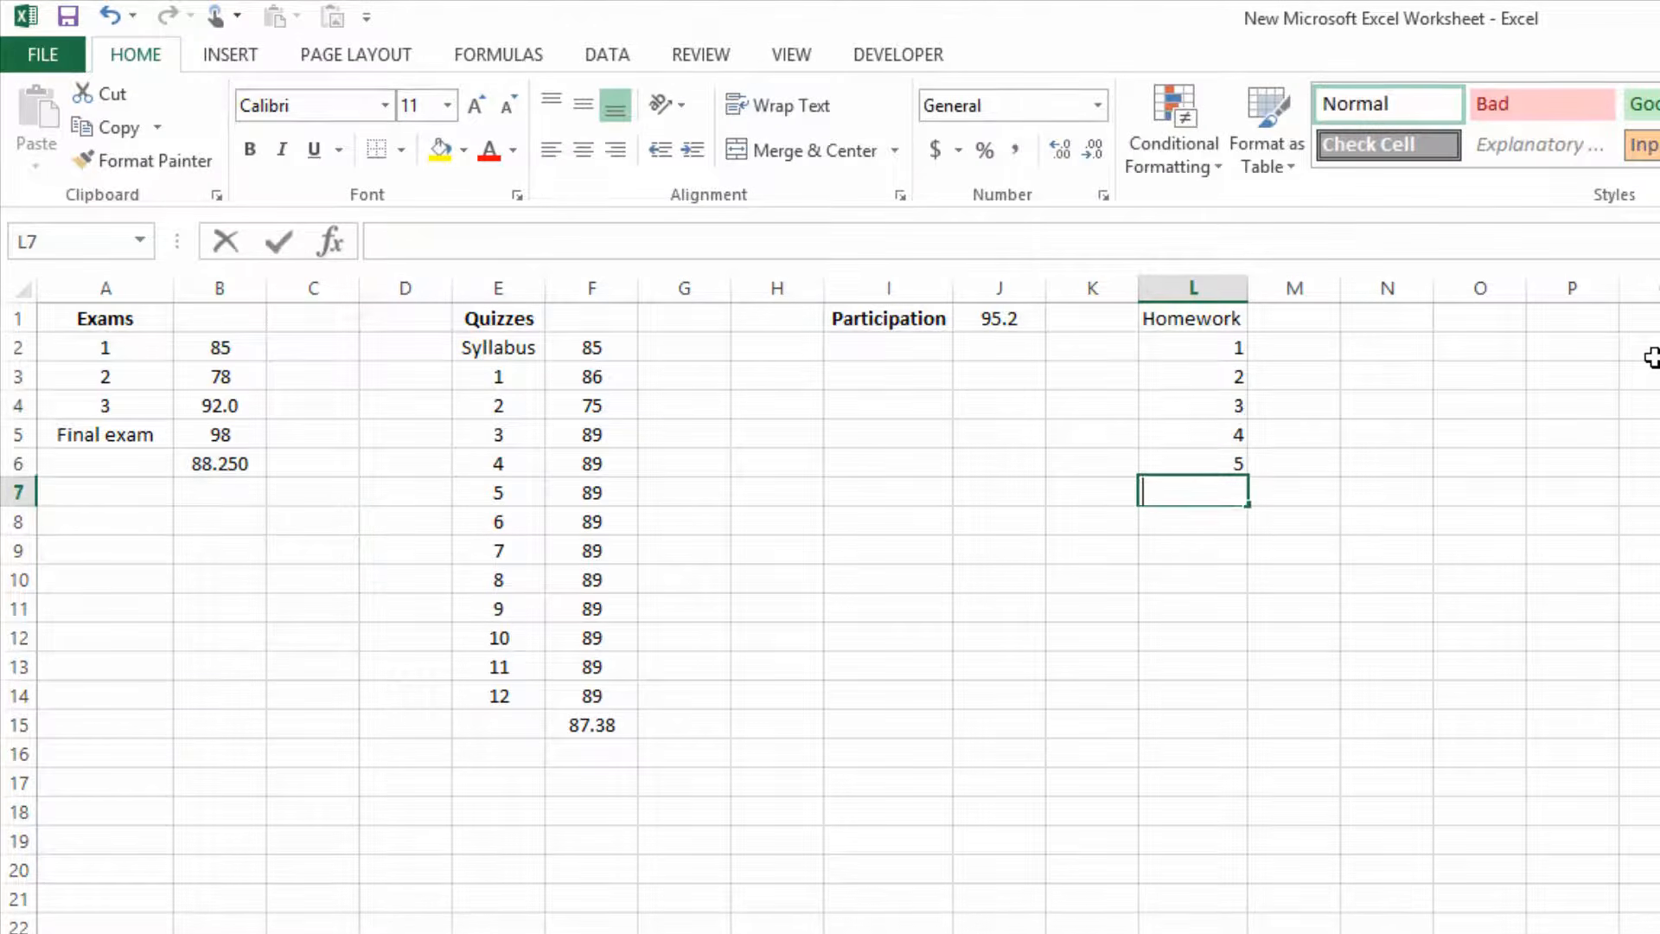
{"action": "type", "text": "6"}
{"action": "key", "text": "Return"}
{"action": "type", "text": "7"}
{"action": "key", "text": "Return"}
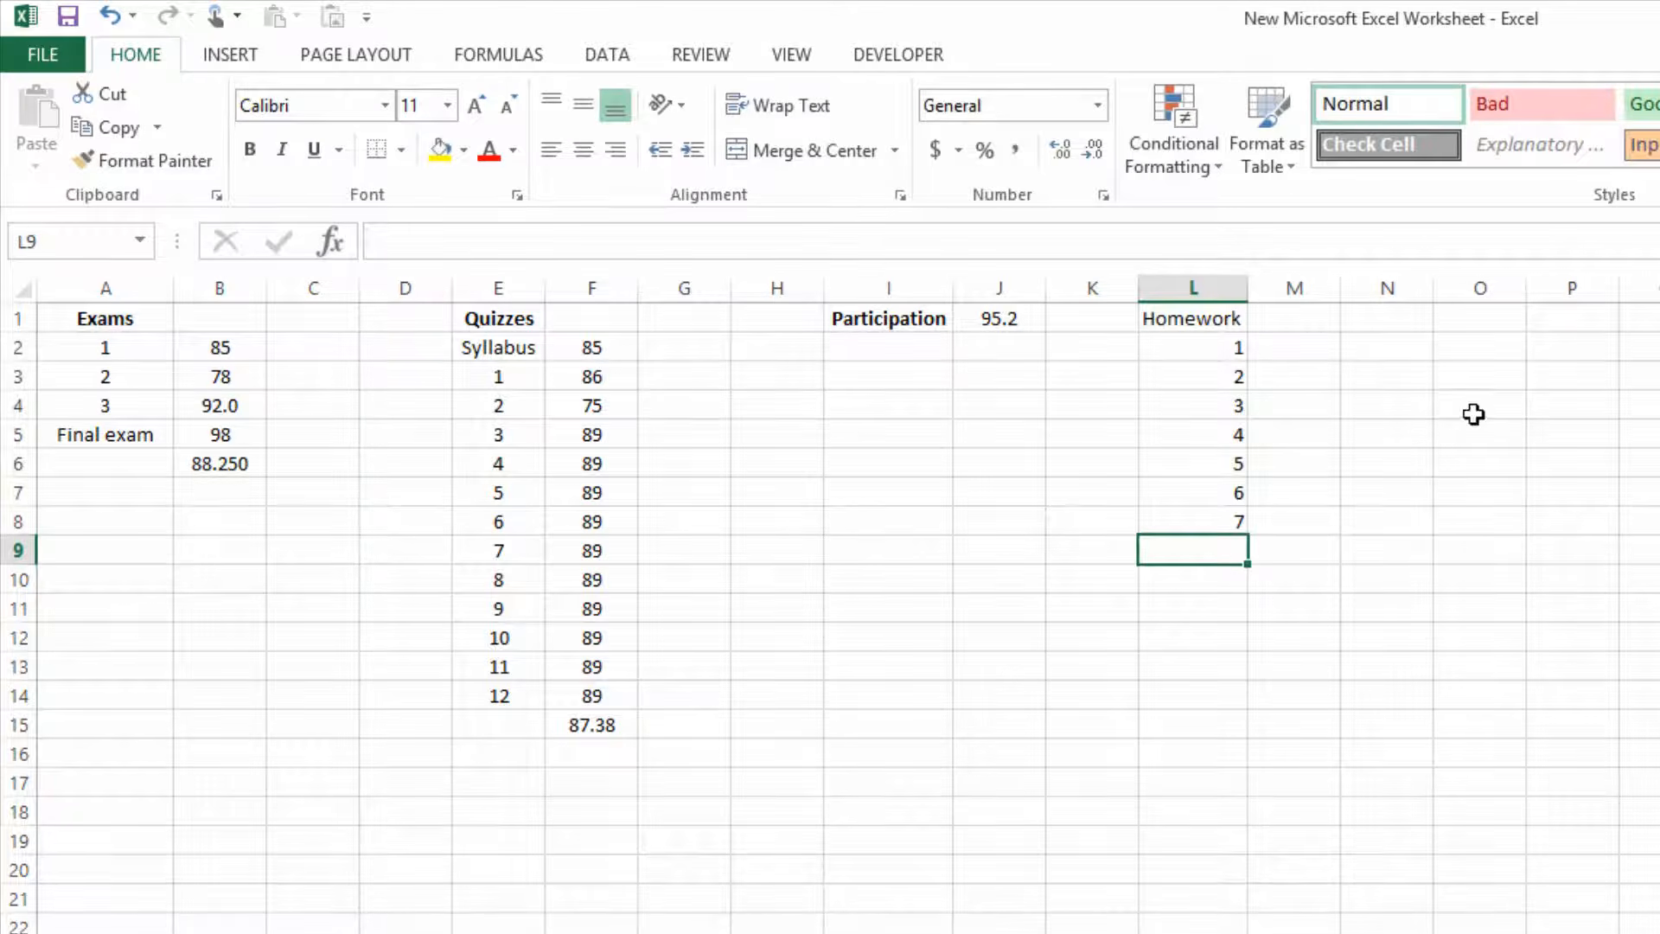
Enter the homework scores 92, 85, 73, 100, 100, 99 and 52 in cells M2 to M8.
{"action": "left_click", "coordinate": [1302, 343]}
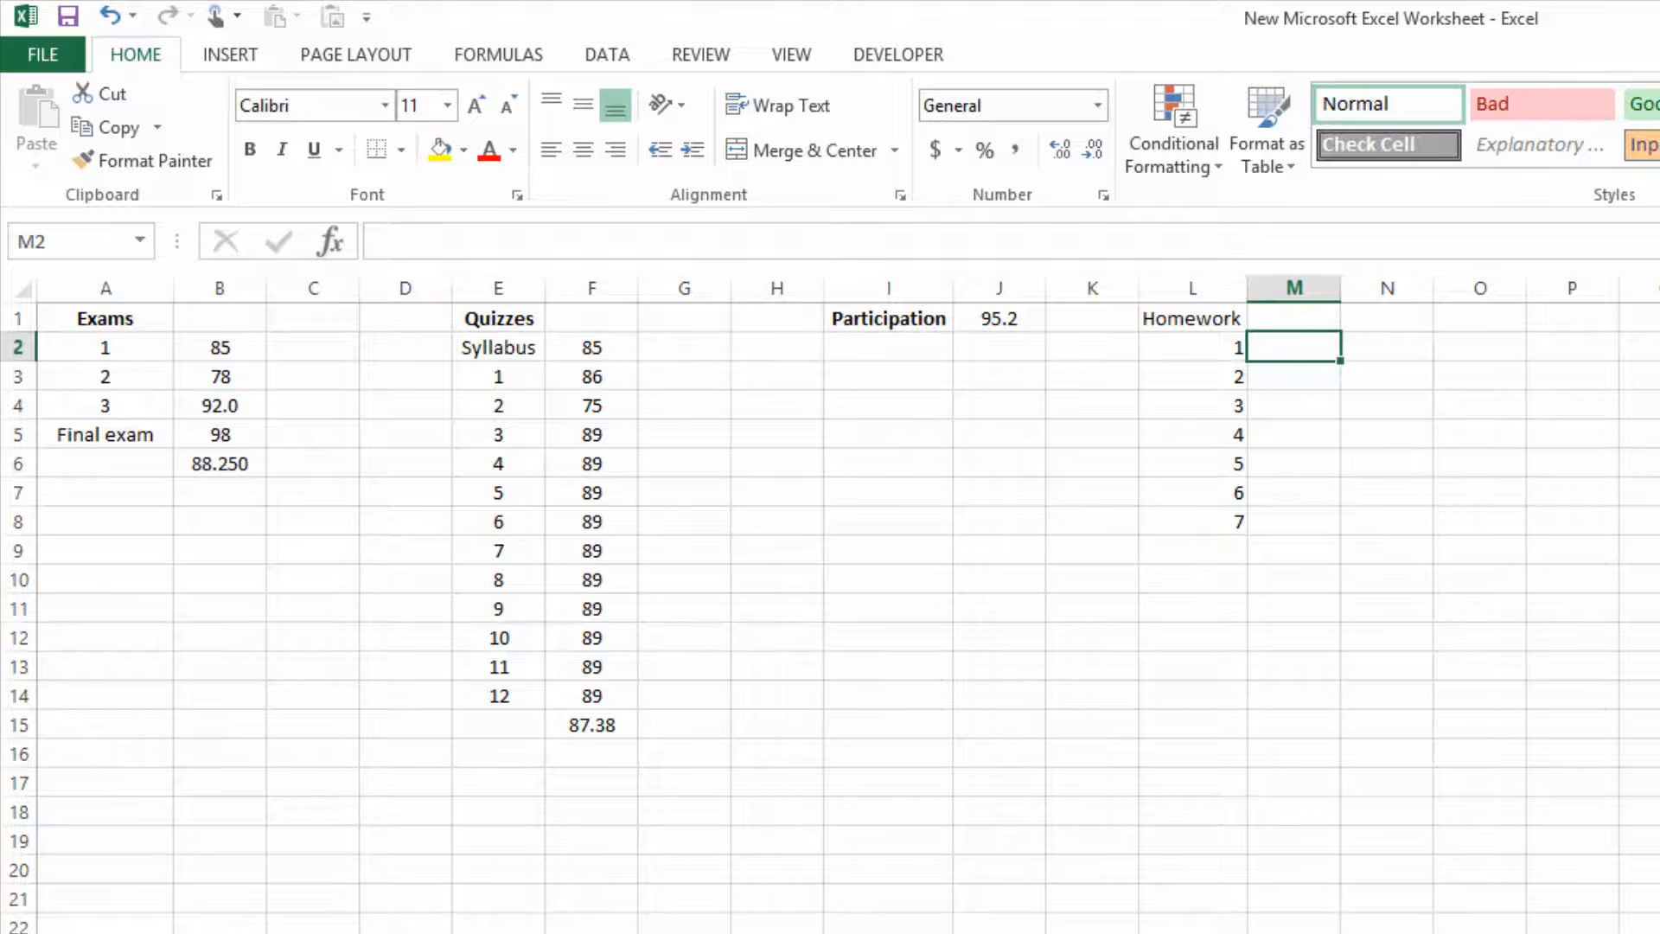
{"action": "type", "text": "92"}
{"action": "key", "text": "Return"}
{"action": "type", "text": "85"}
{"action": "key", "text": "Return"}
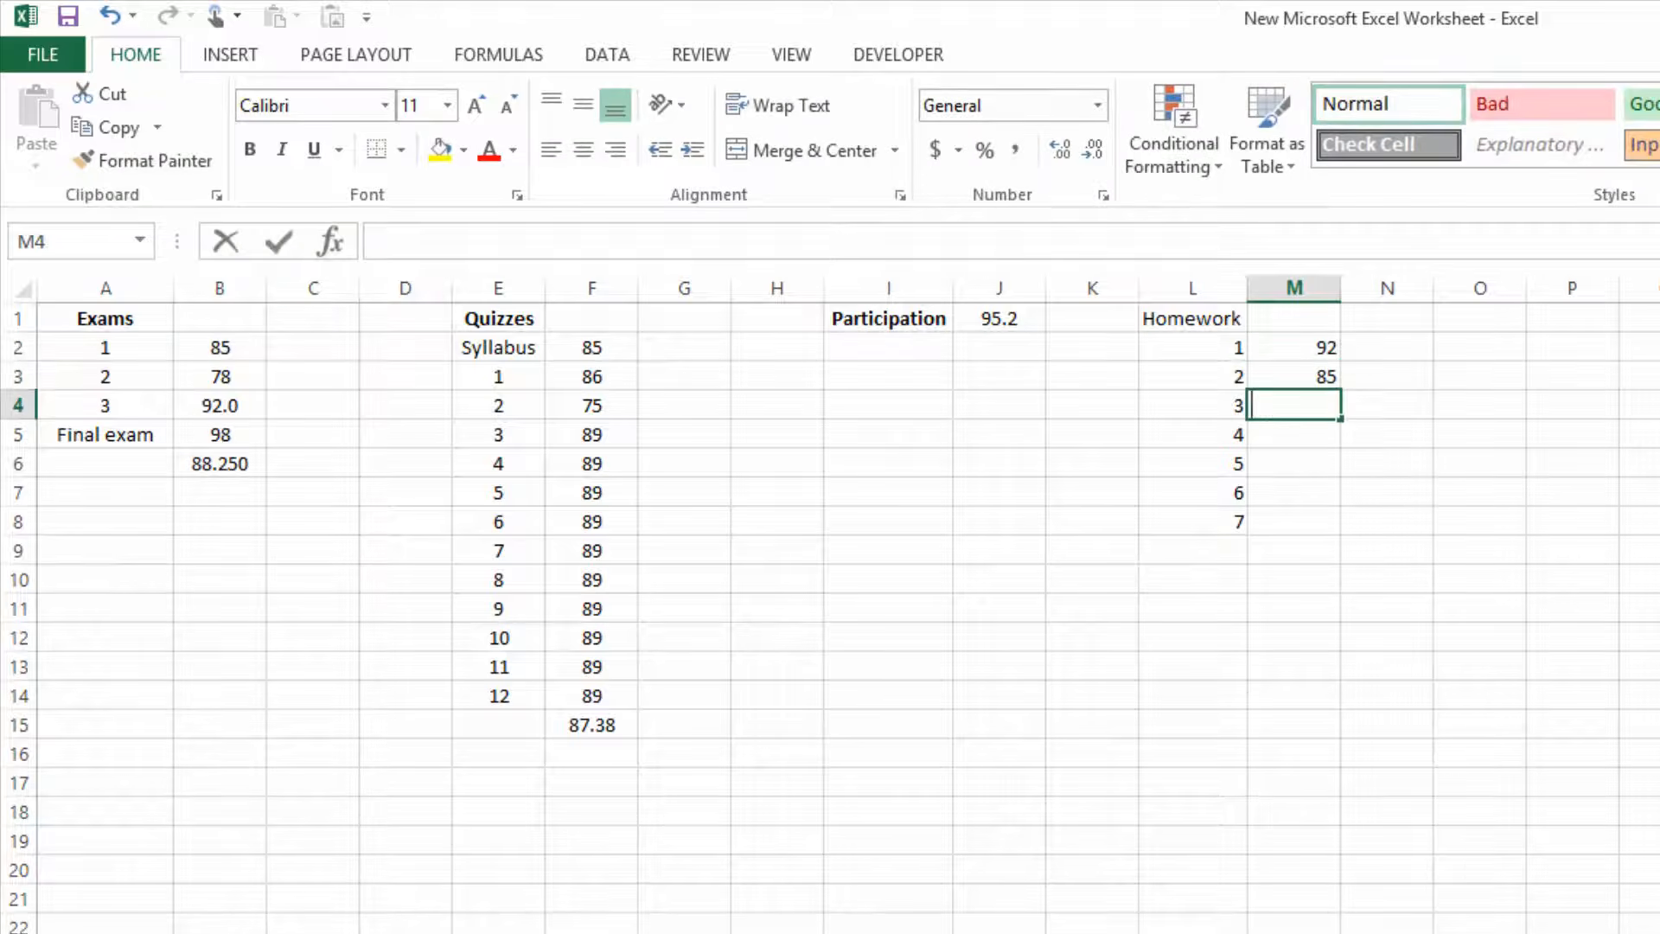
{"action": "type", "text": "73"}
{"action": "key", "text": "Return"}
{"action": "type", "text": "100"}
{"action": "key", "text": "Return"}
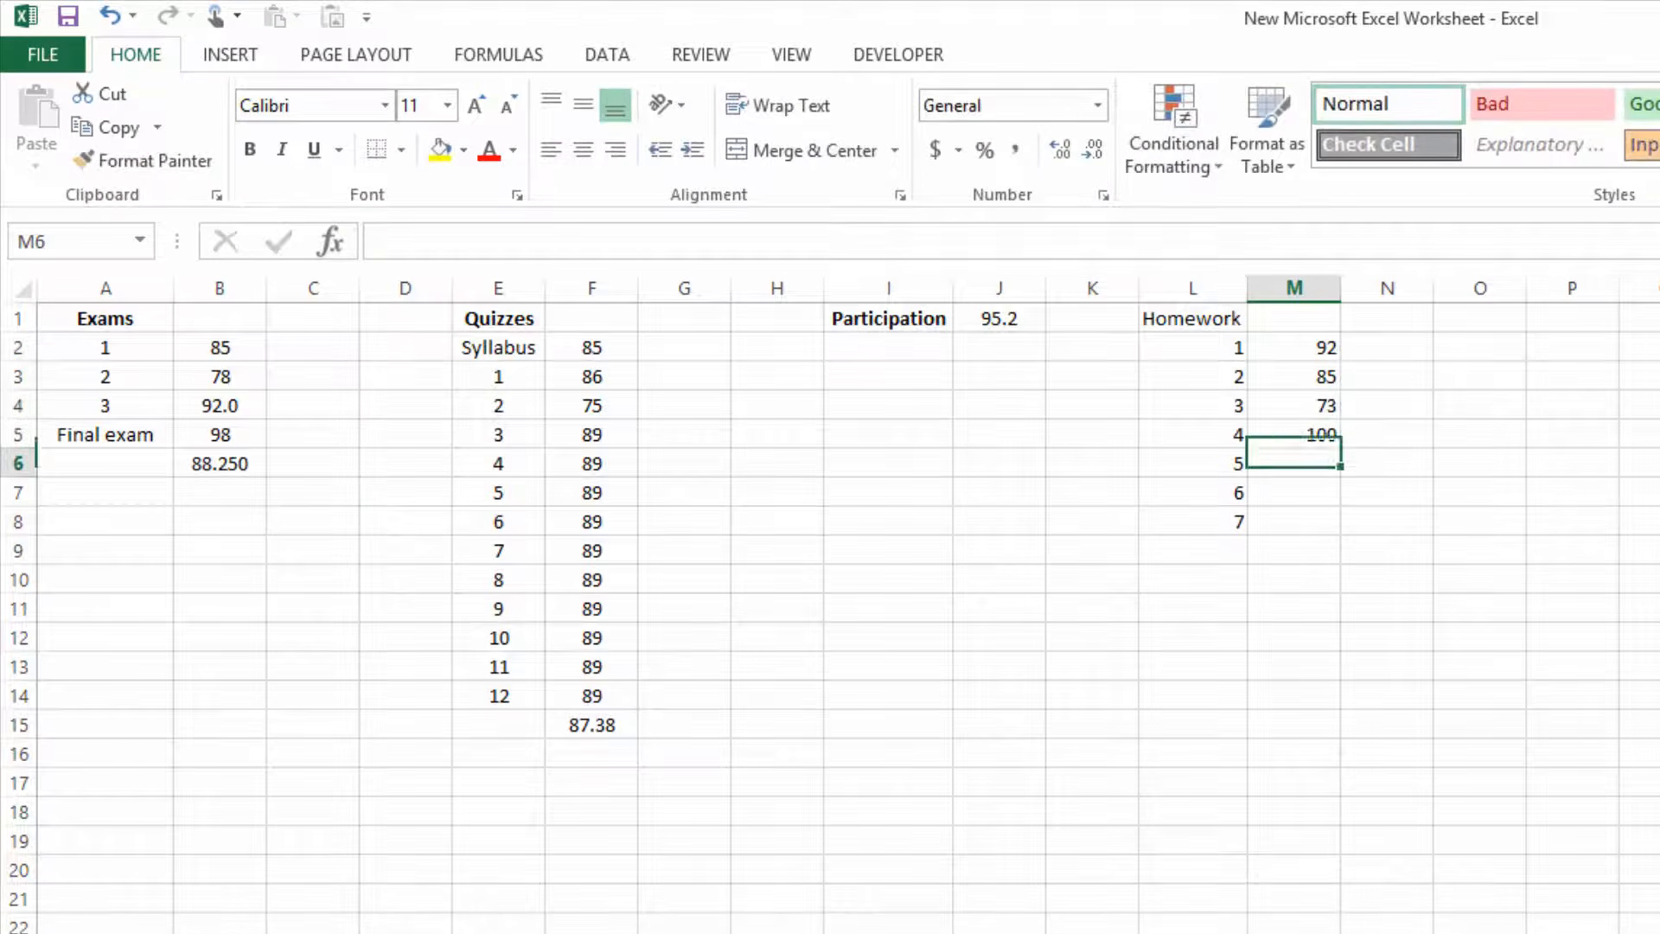
{"action": "type", "text": "100"}
{"action": "key", "text": "Return"}
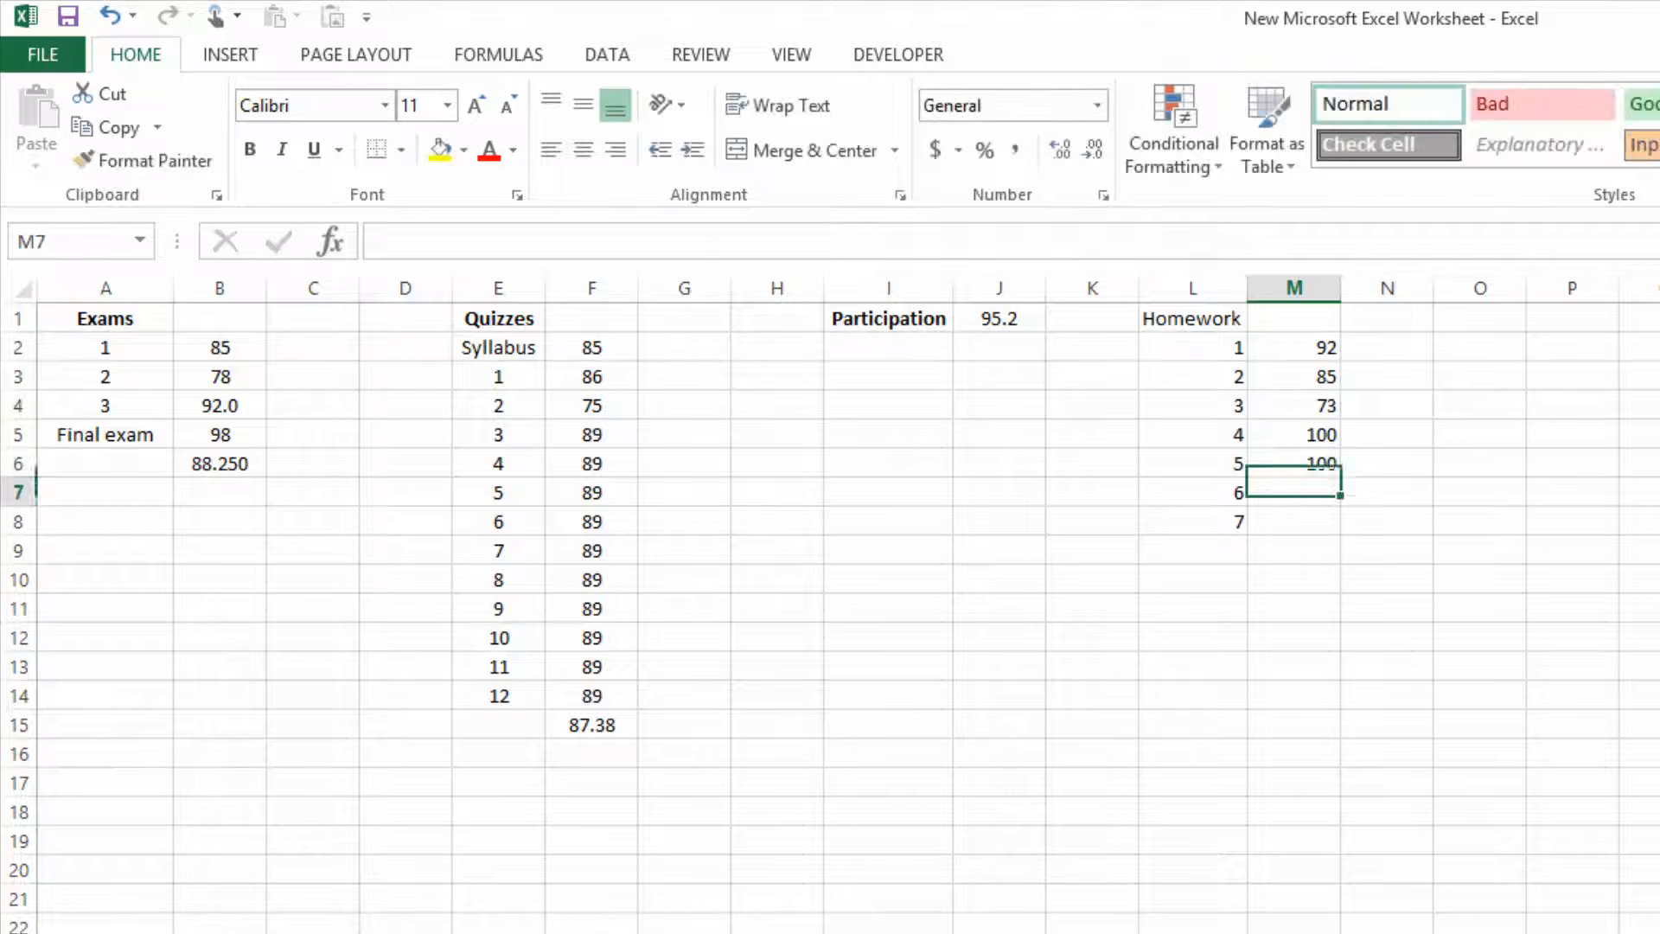
{"action": "type", "text": "99"}
{"action": "key", "text": "Return"}
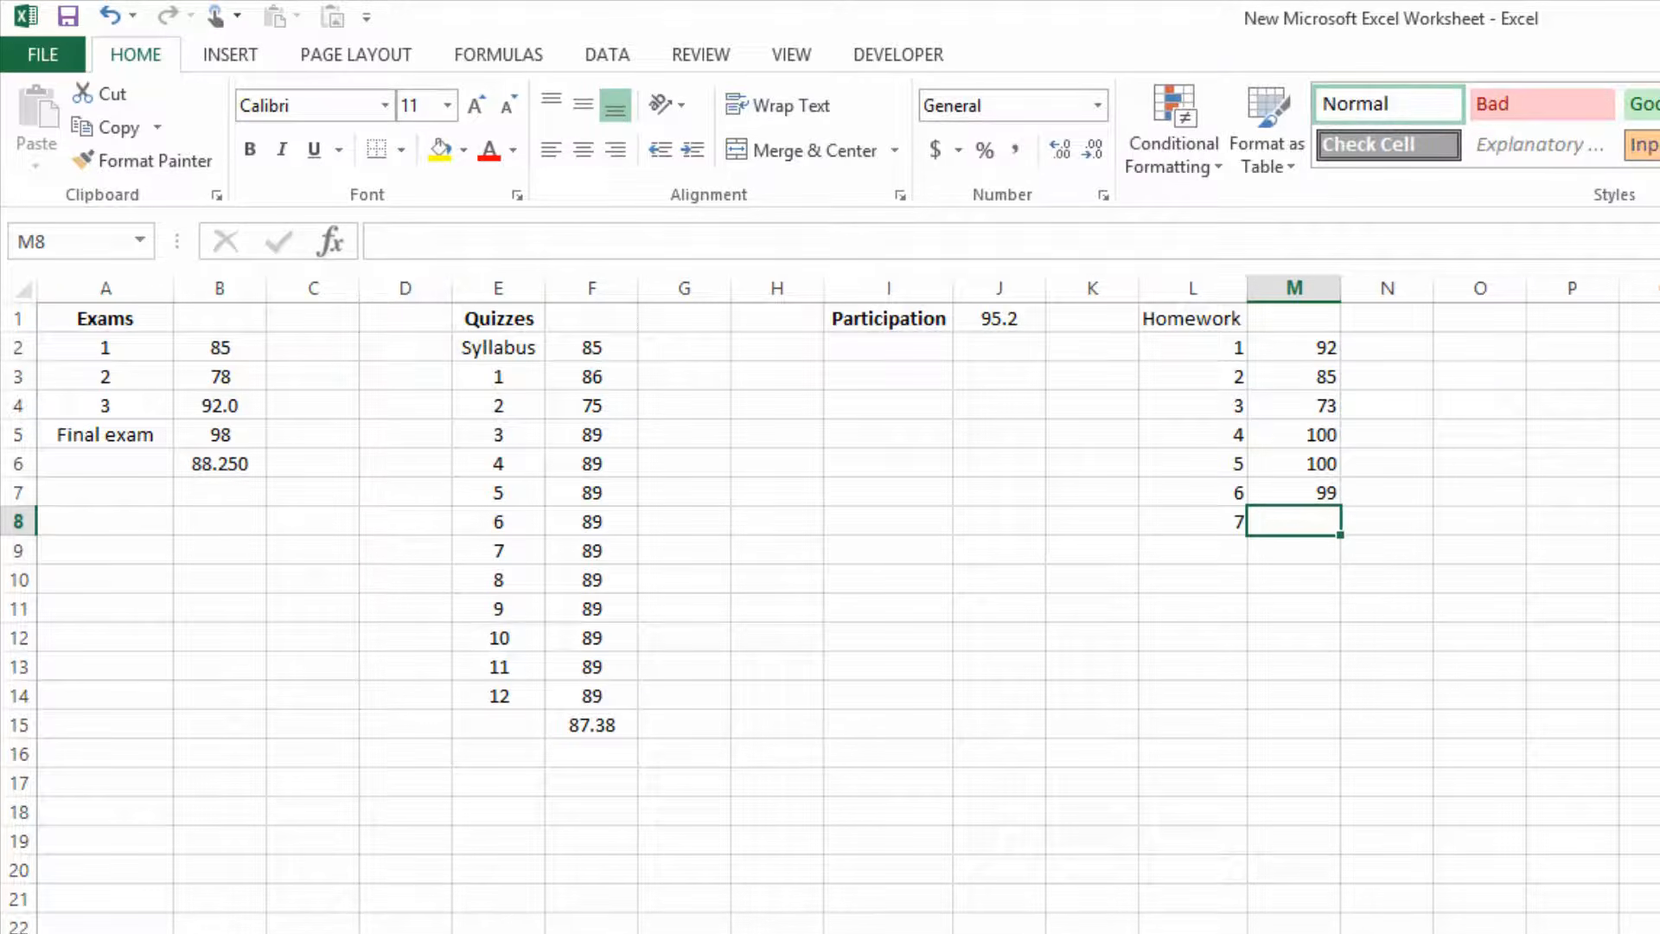
{"action": "type", "text": "52"}
{"action": "key", "text": "Return"}
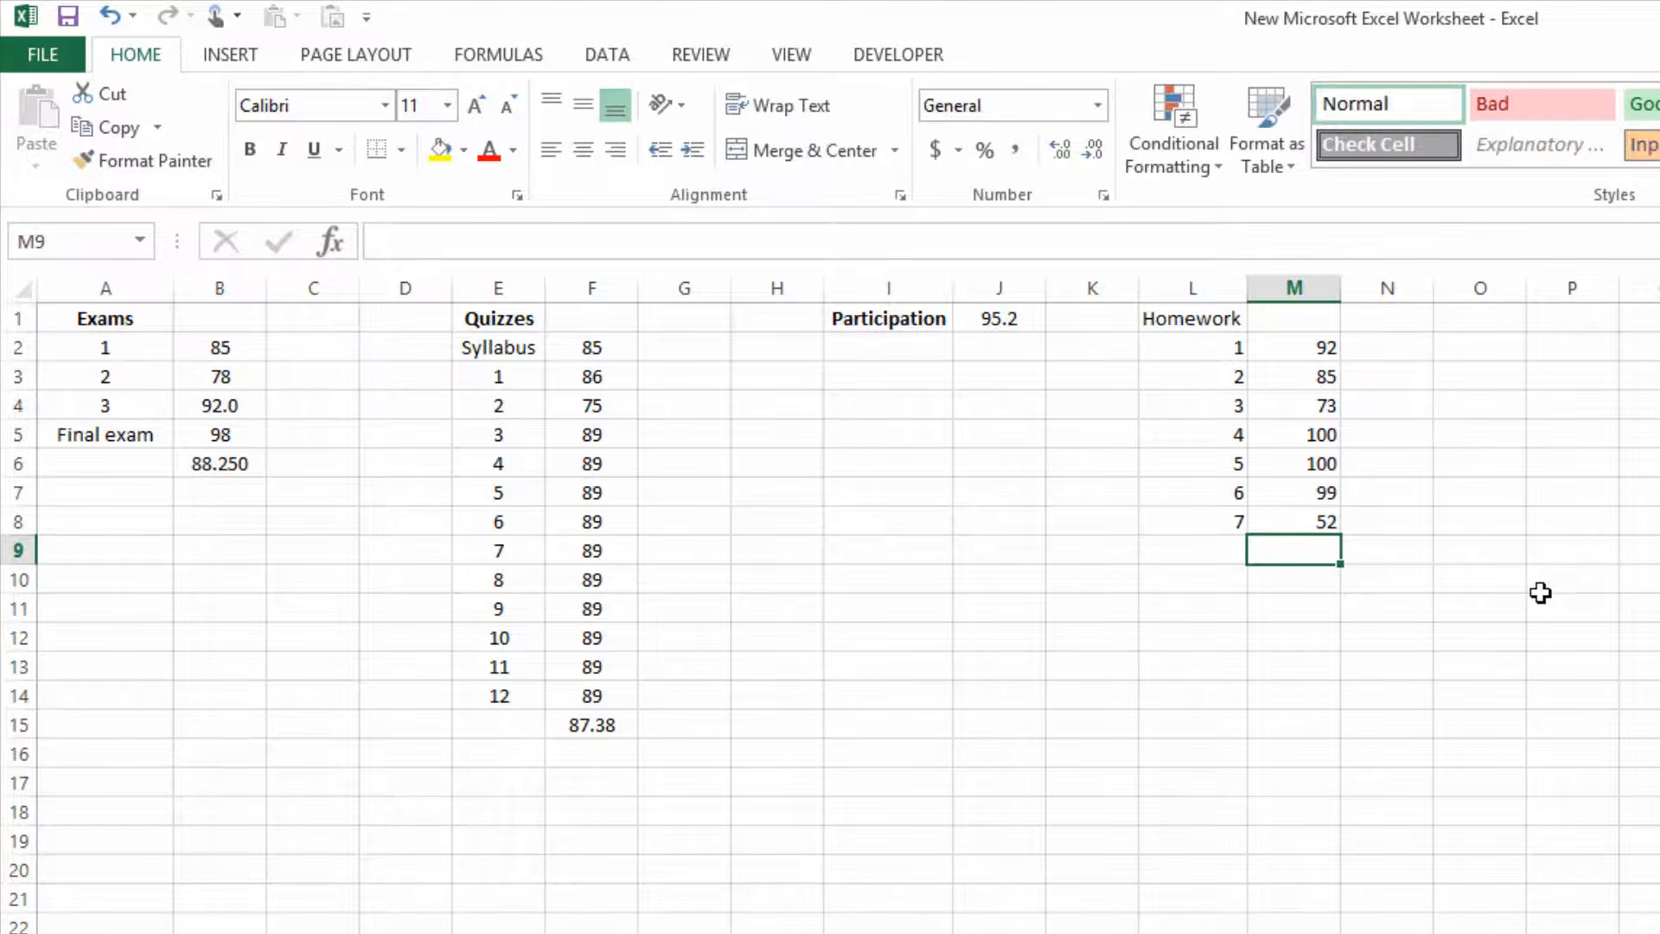
Add an AVERAGE formula for the homework score range M2:M8 in cell M9.
{"action": "type", "text": "=avera"}
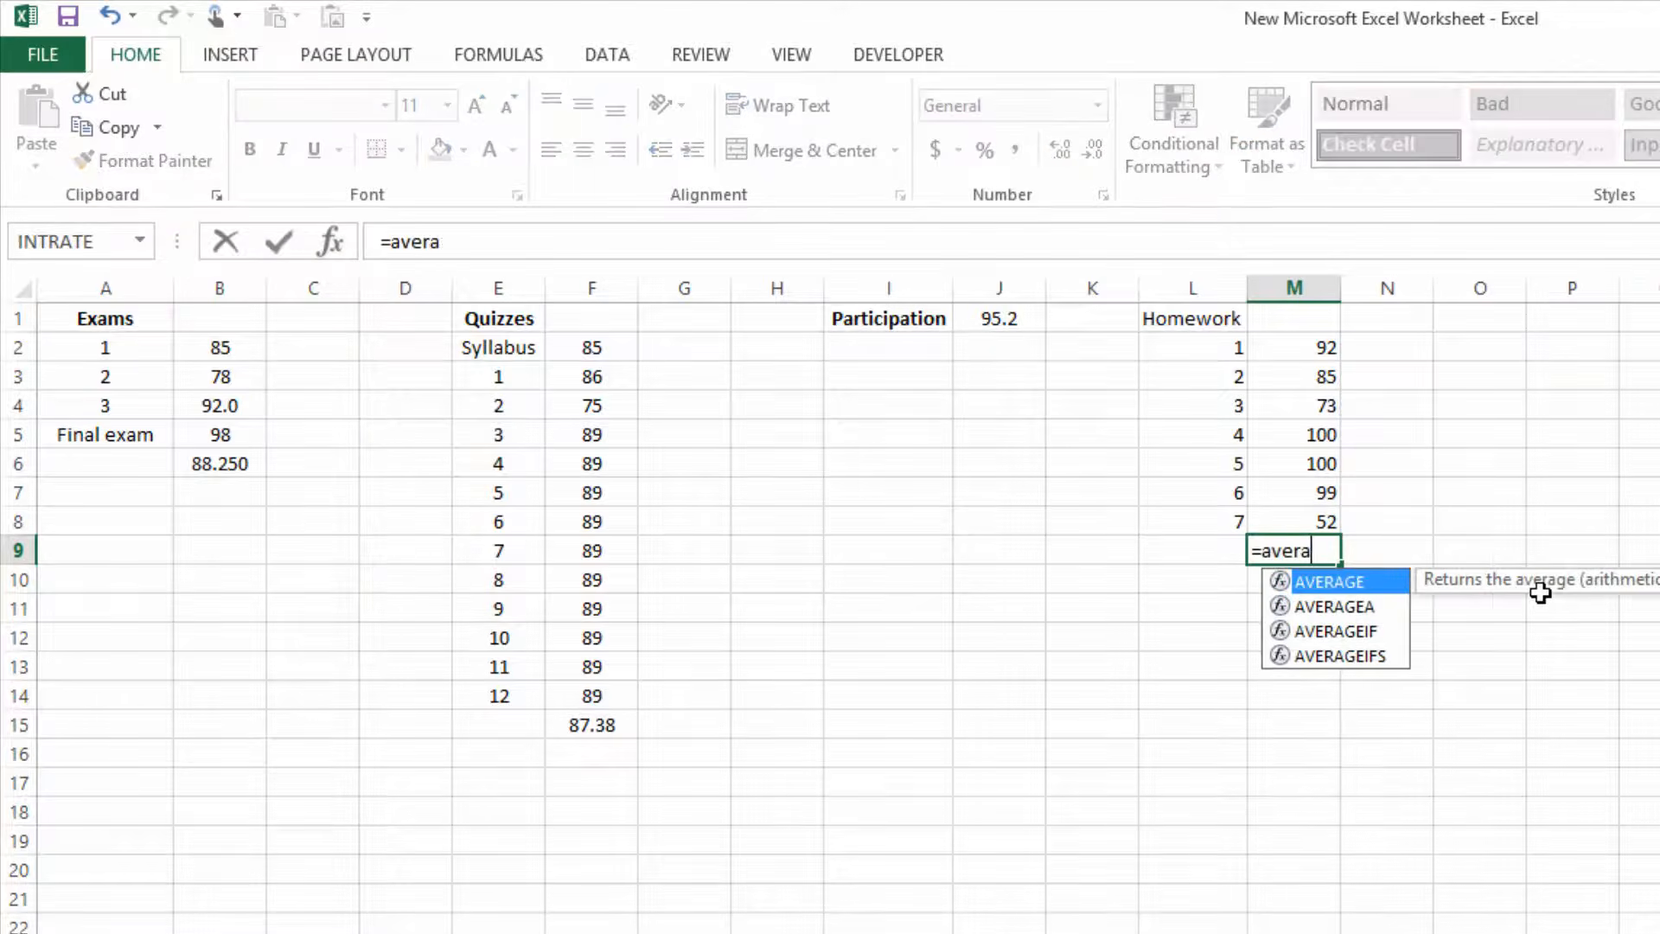
{"action": "type", "text": "ge("}
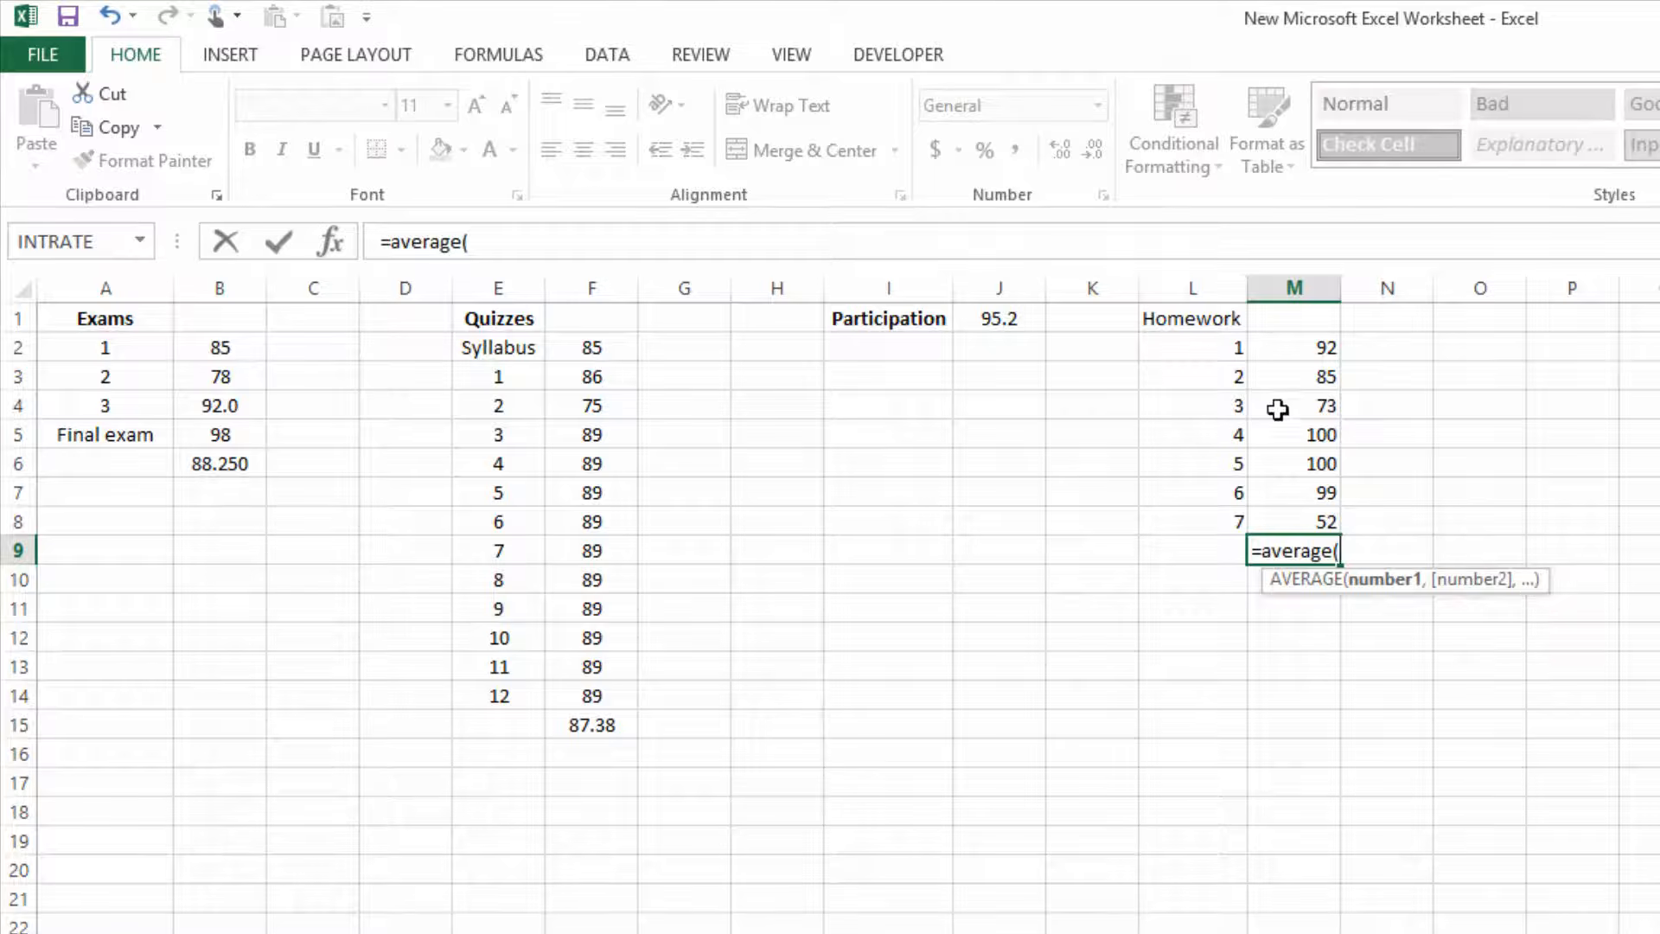
{"action": "left_click_drag", "start_coordinate": [1296, 349], "coordinate": [1307, 519]}
{"action": "type", "text": ")"}
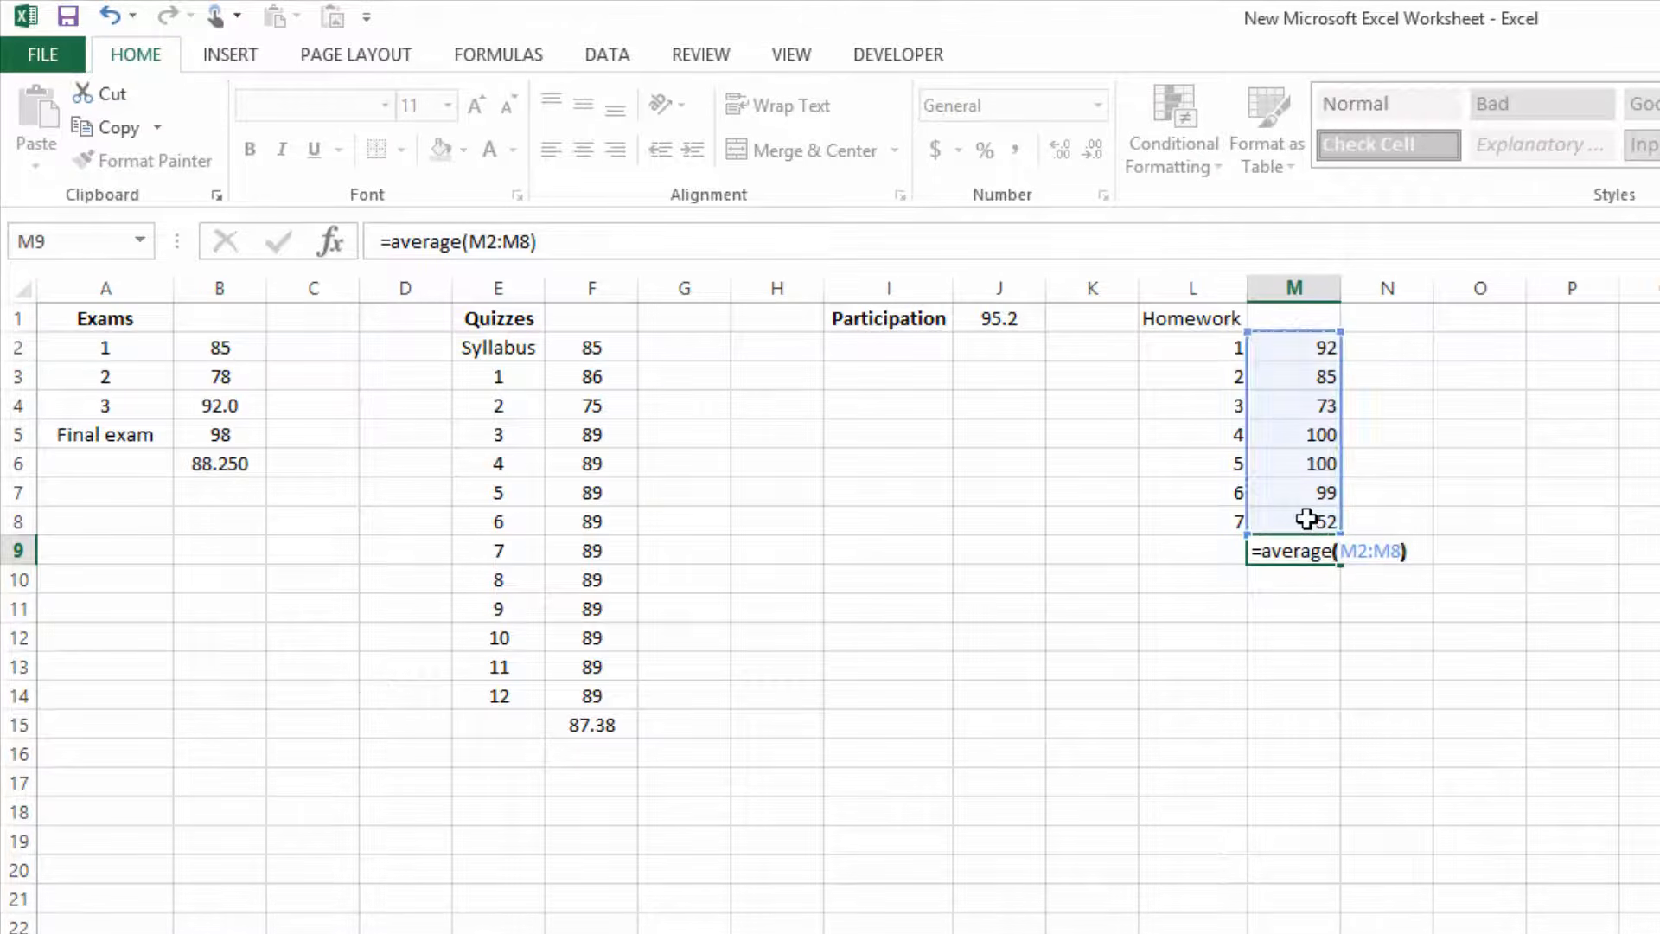
Finish the homework average formula in cell M9 and format the result to two decimal places.
{"action": "key", "text": "Return"}
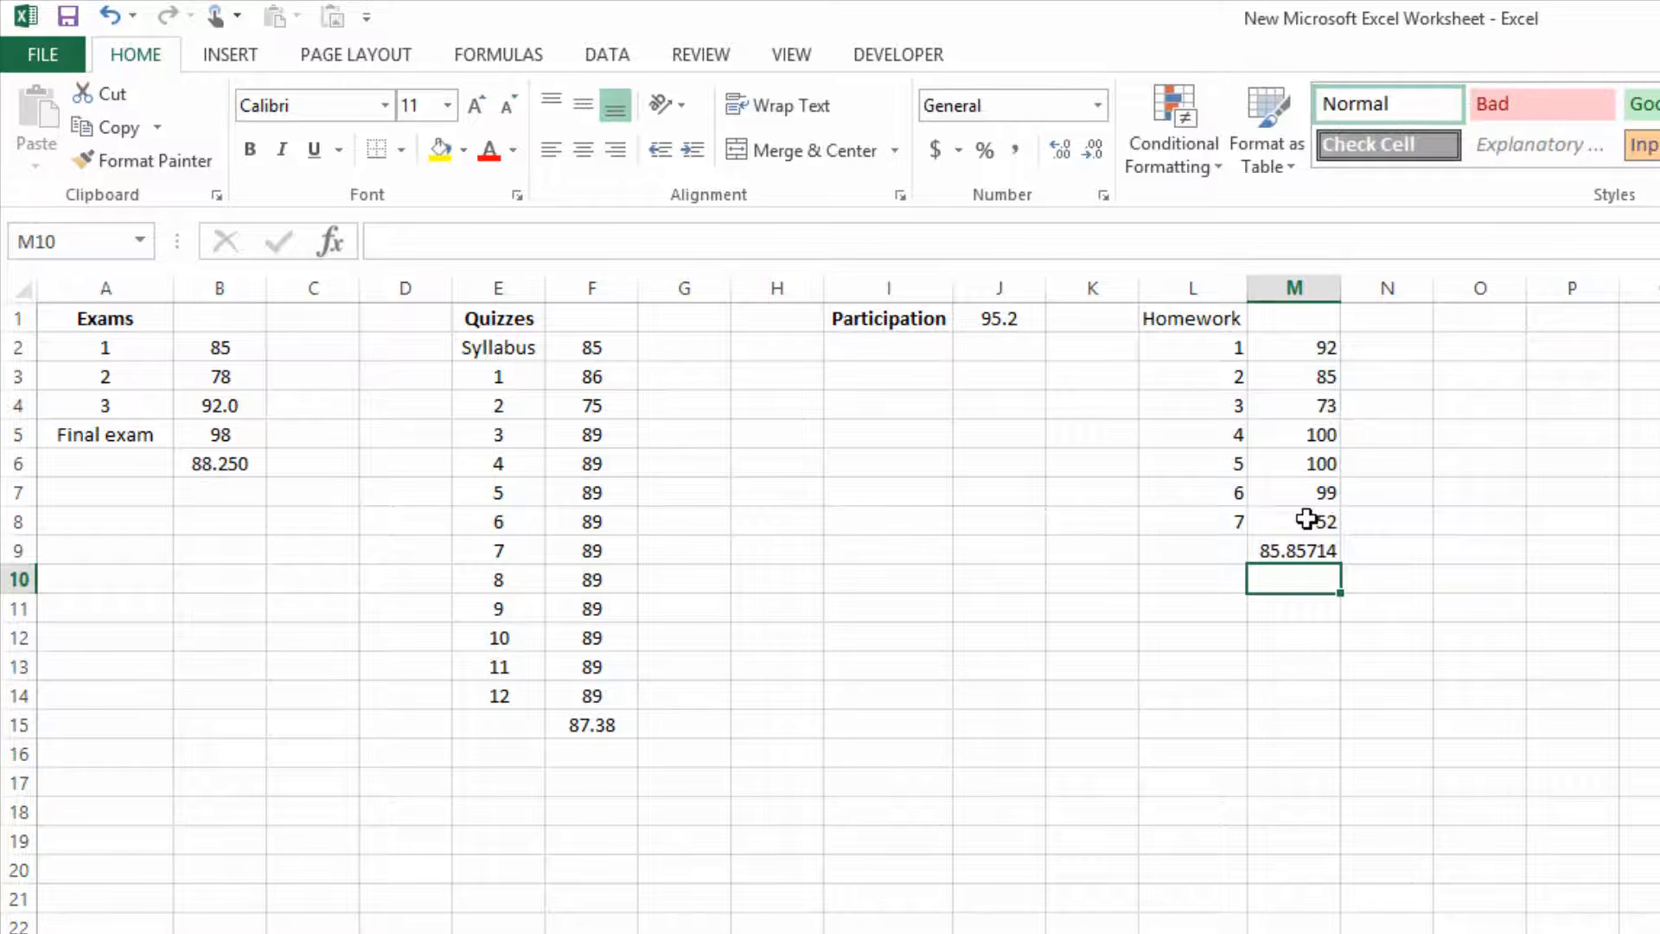
{"action": "left_click", "coordinate": [1272, 552]}
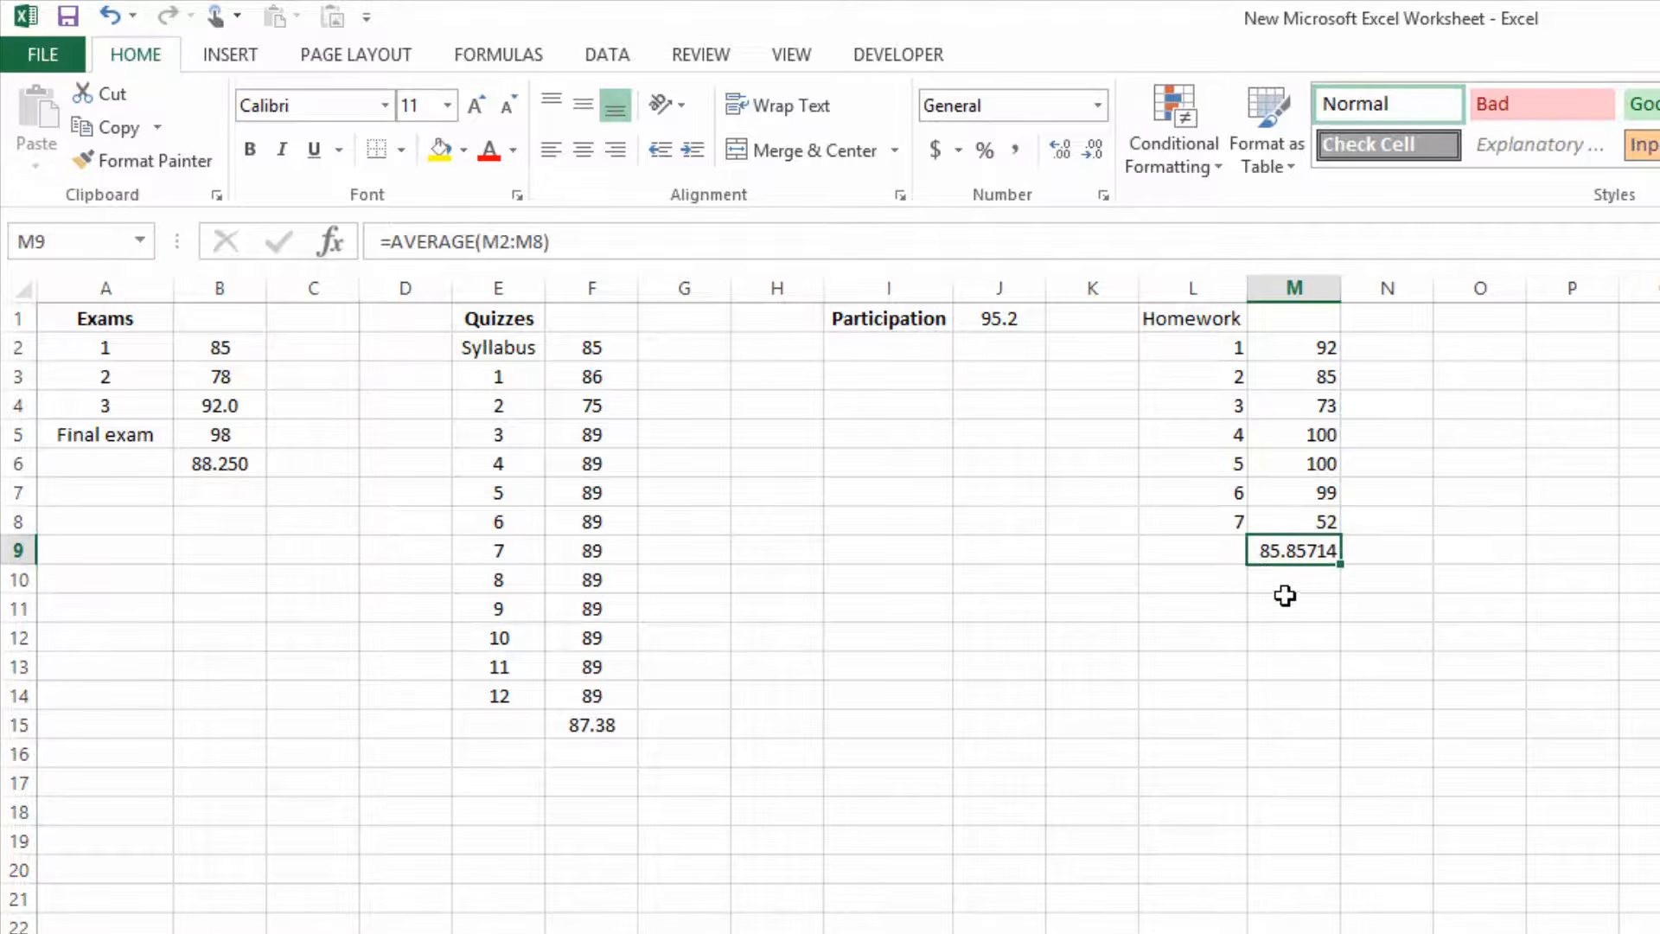
{"action": "left_click", "coordinate": [1057, 150]}
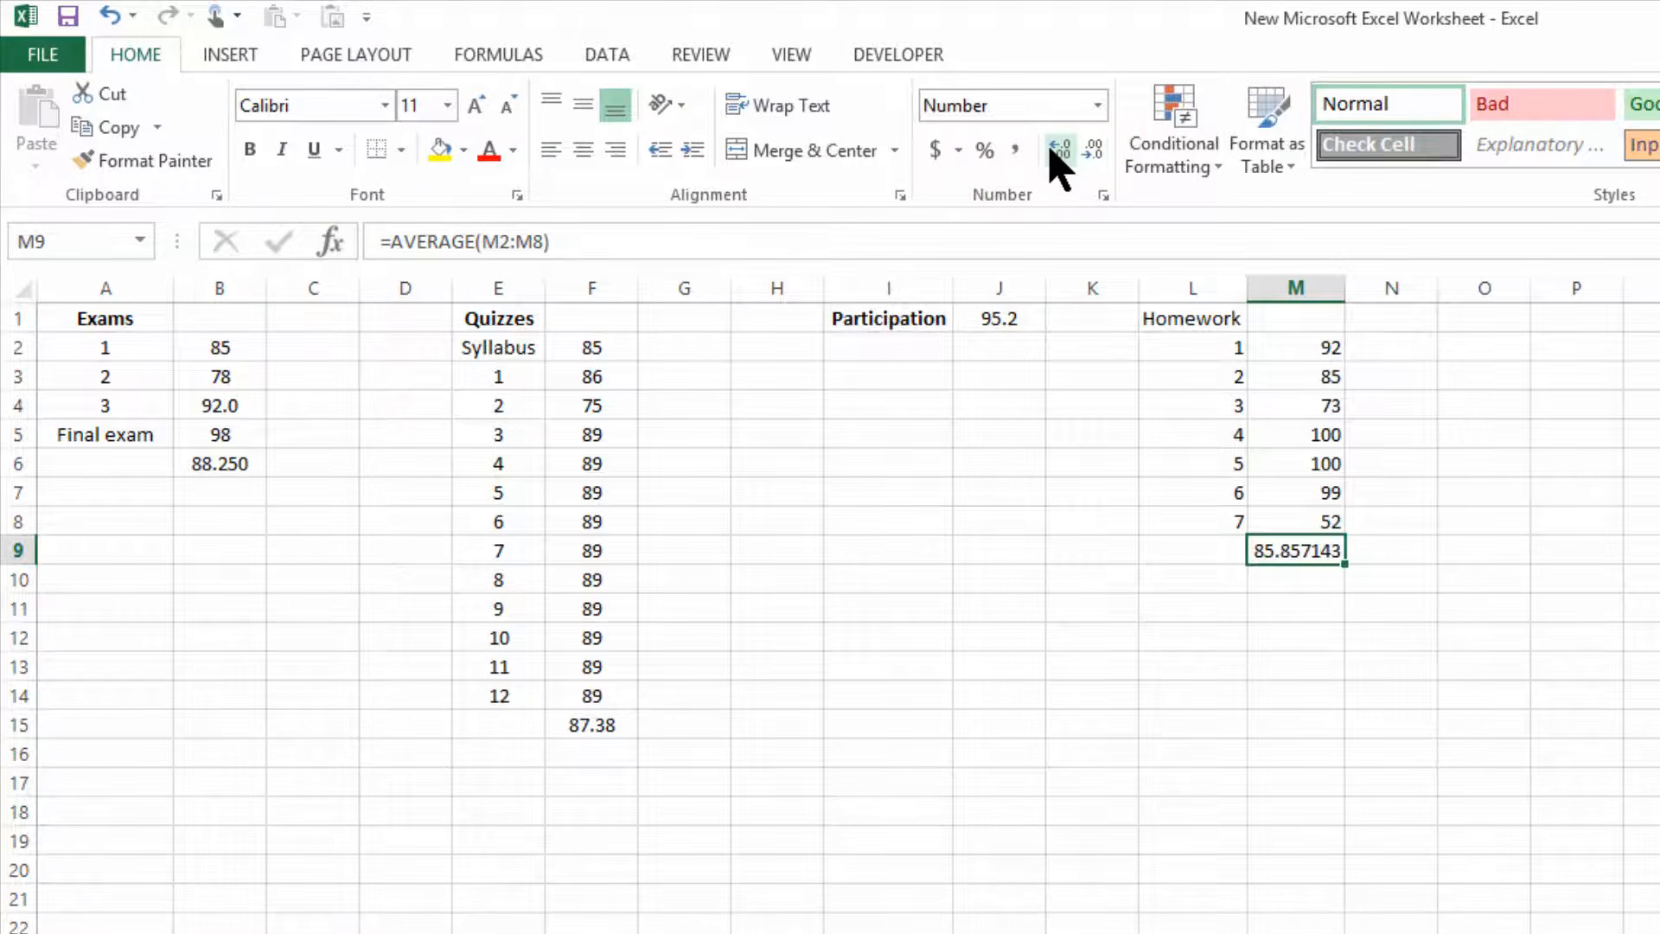
{"action": "left_click", "coordinate": [1093, 153]}
{"action": "left_click", "coordinate": [1092, 154]}
{"action": "left_click", "coordinate": [1093, 154]}
{"action": "left_click", "coordinate": [1092, 154]}
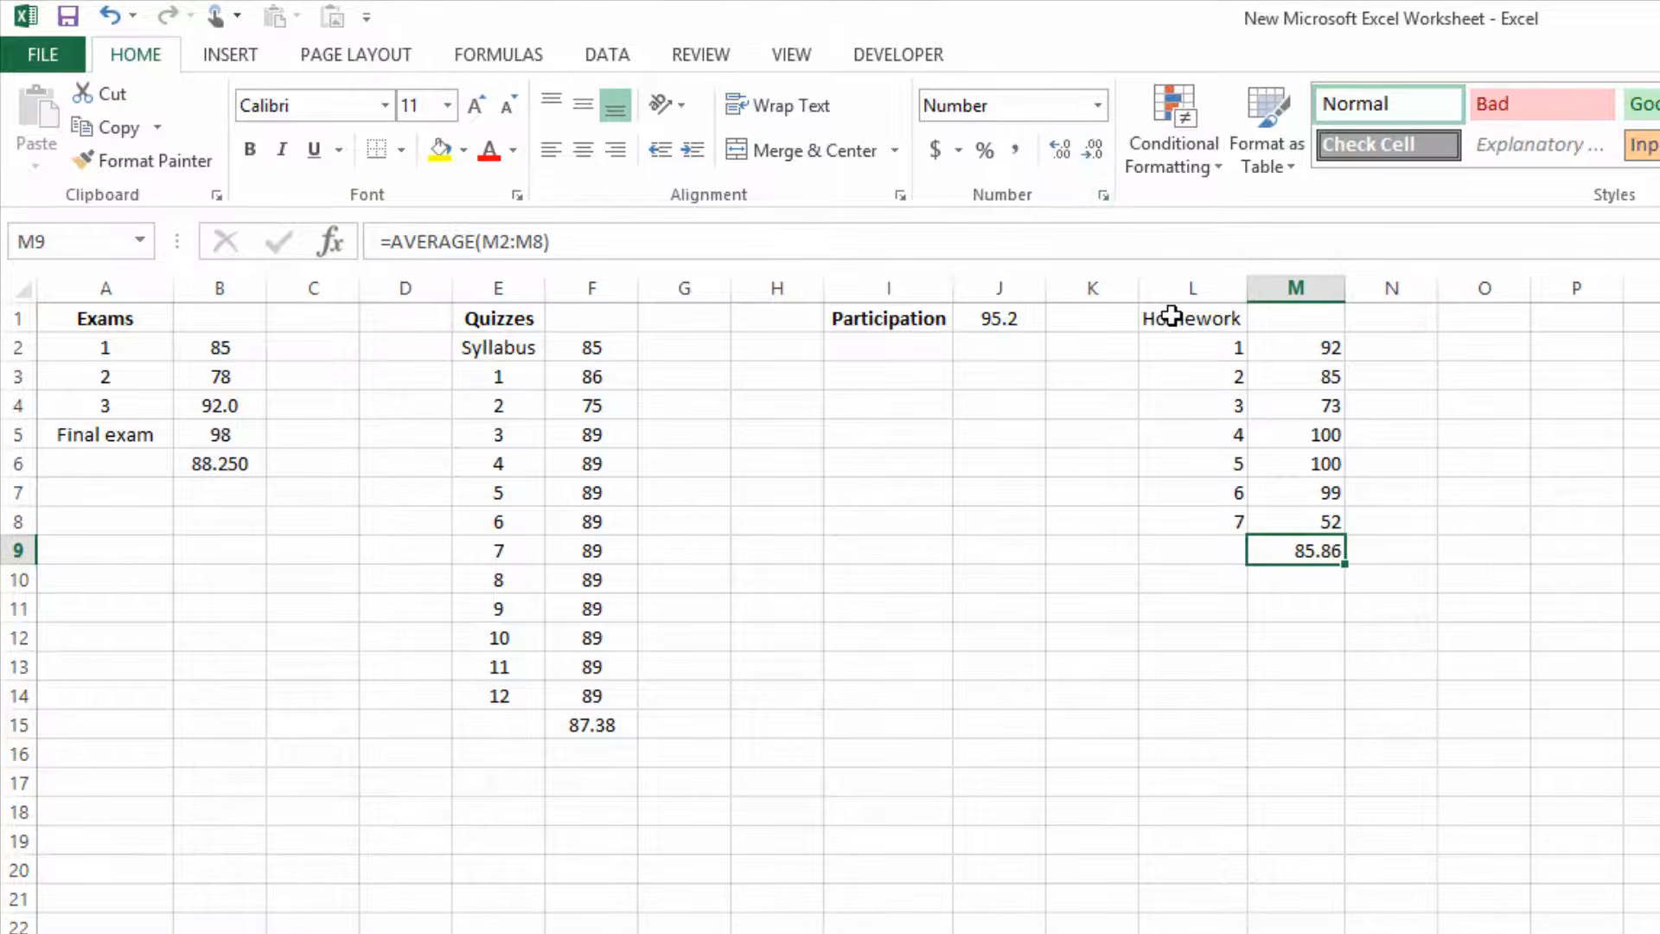
Center the homework block L1:M9 and make the Homework heading in L1 bold.
{"action": "left_click_drag", "start_coordinate": [1172, 316], "coordinate": [1319, 554]}
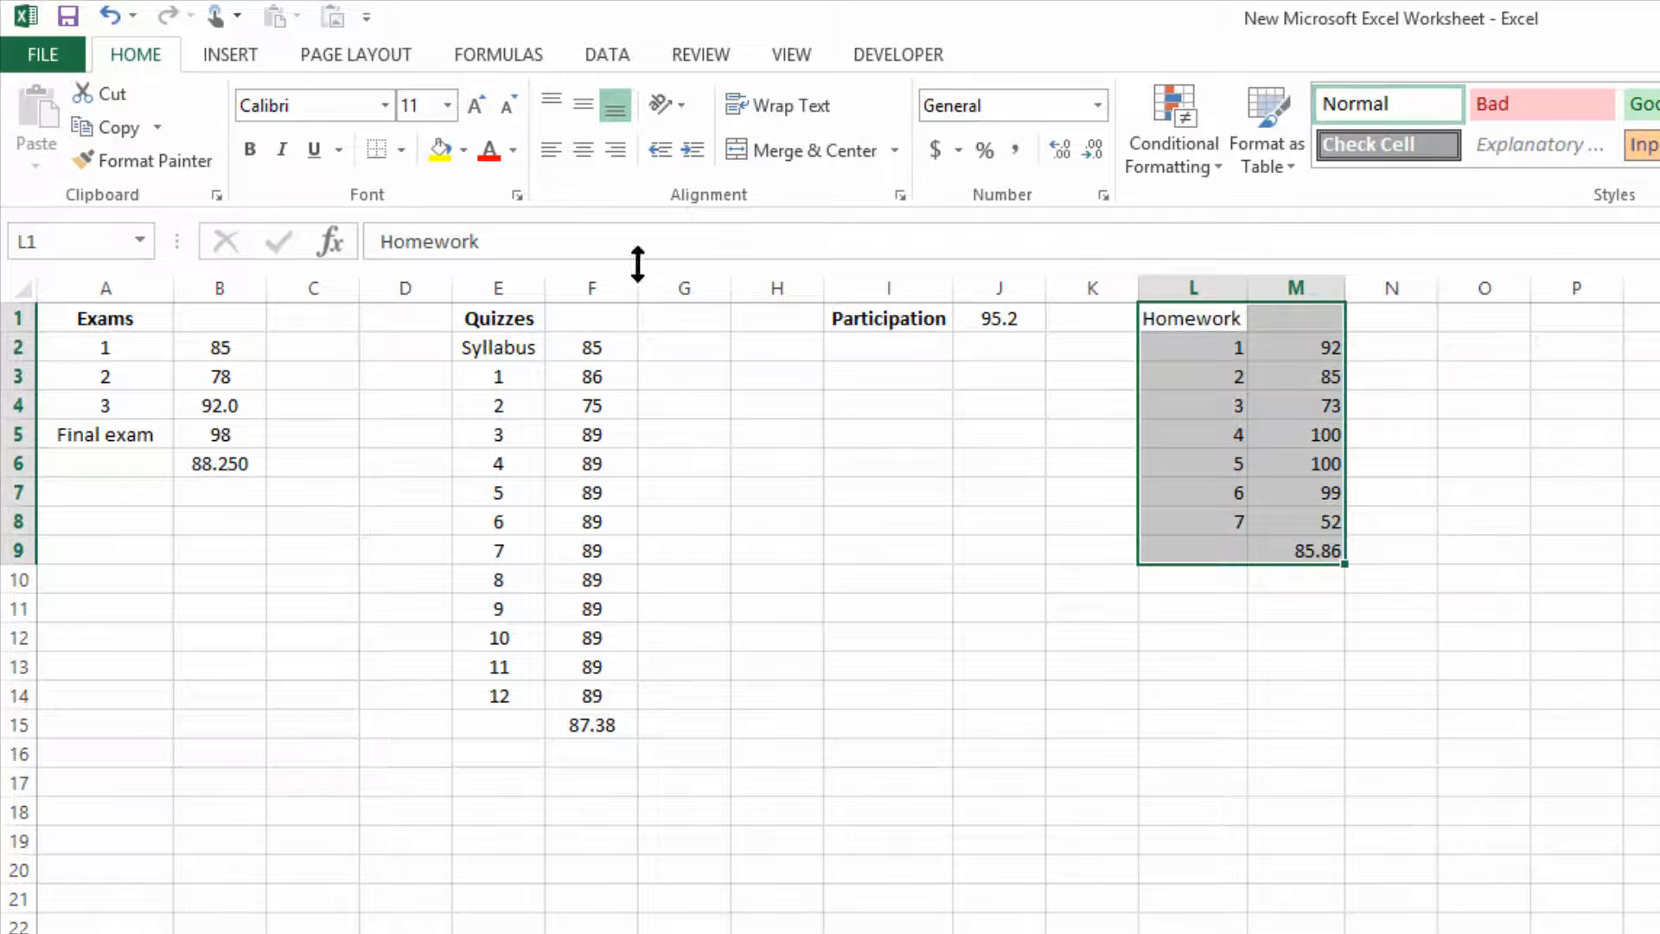
{"action": "left_click", "coordinate": [582, 151]}
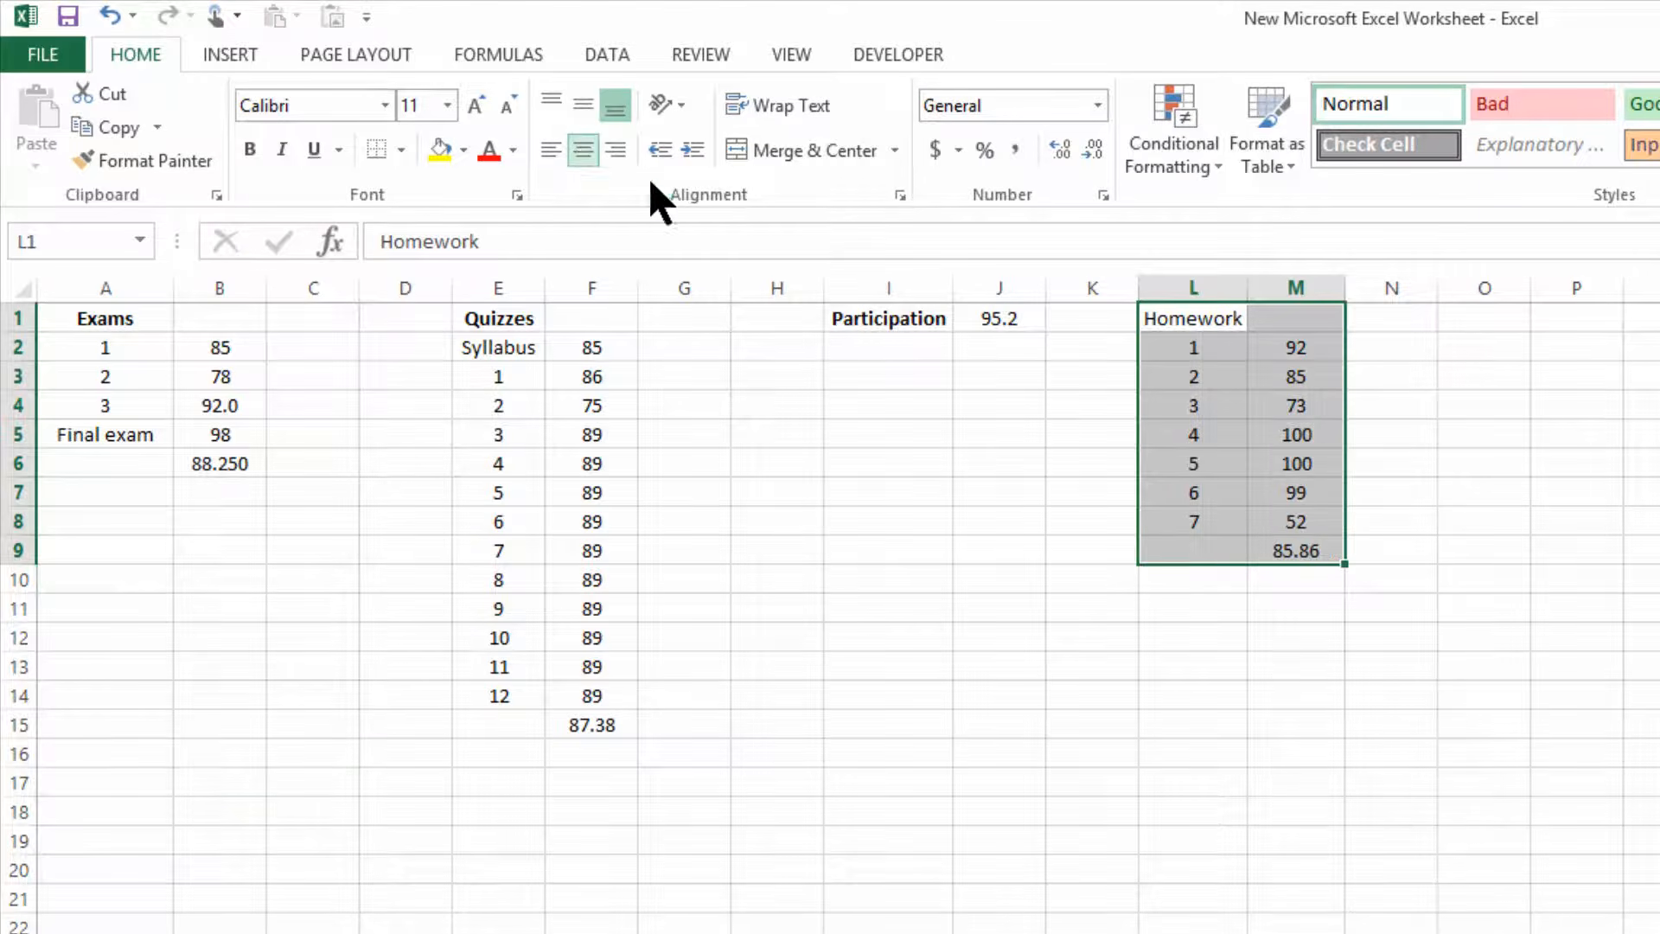
{"action": "left_click", "coordinate": [1187, 325]}
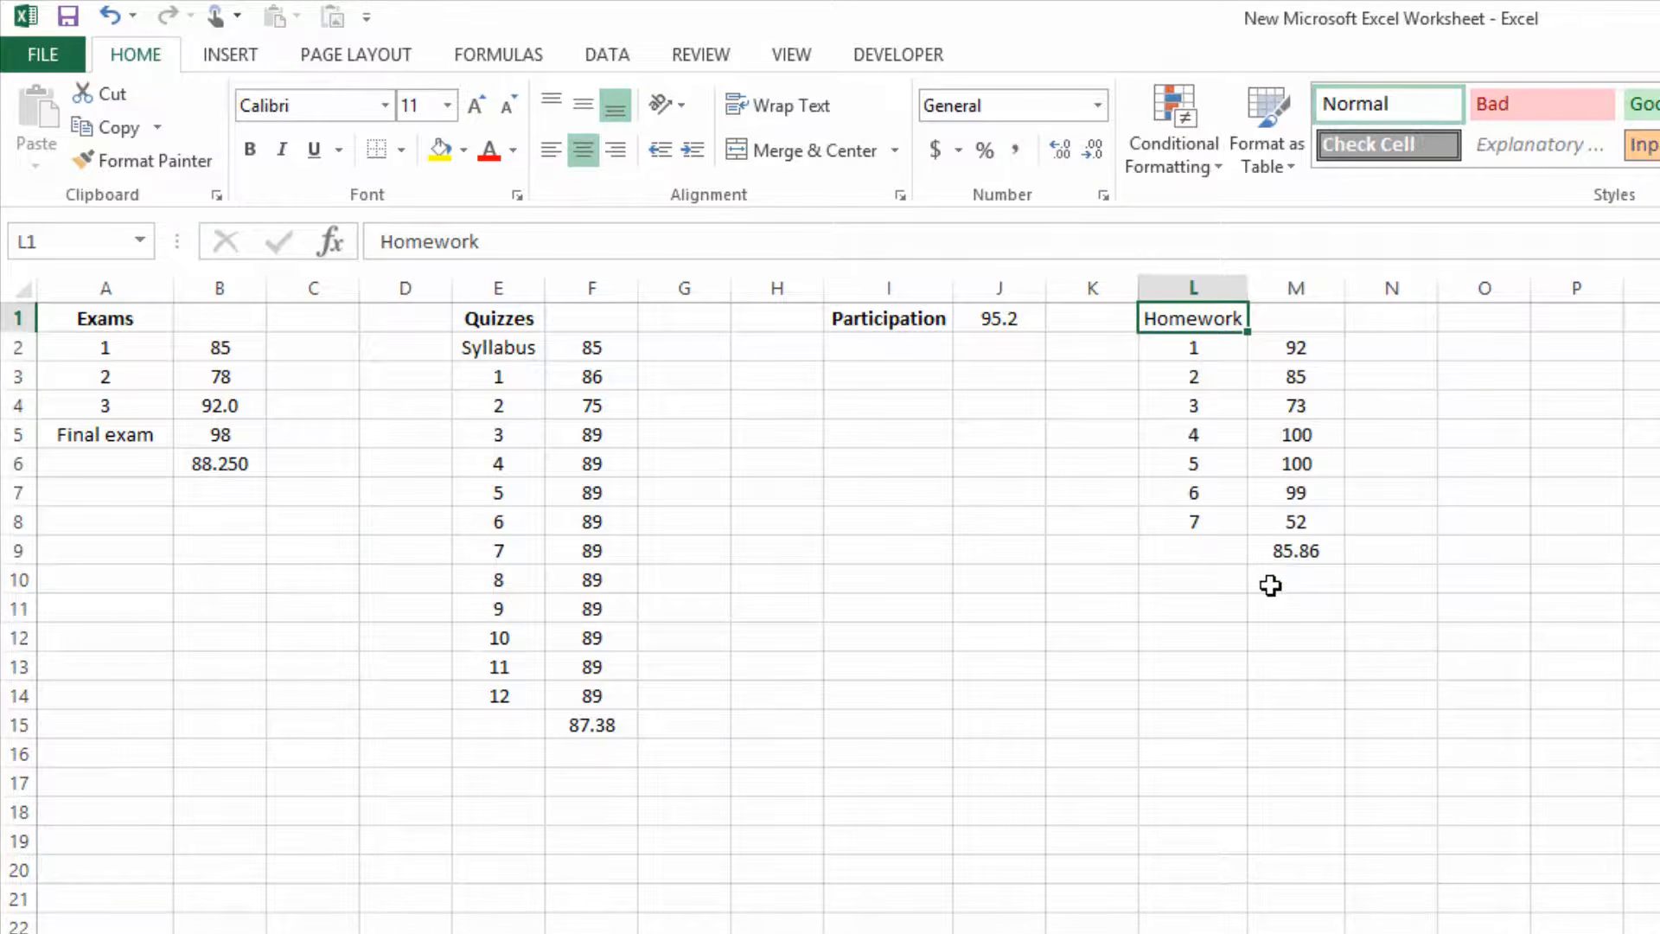
{"action": "key", "text": "ctrl+b"}
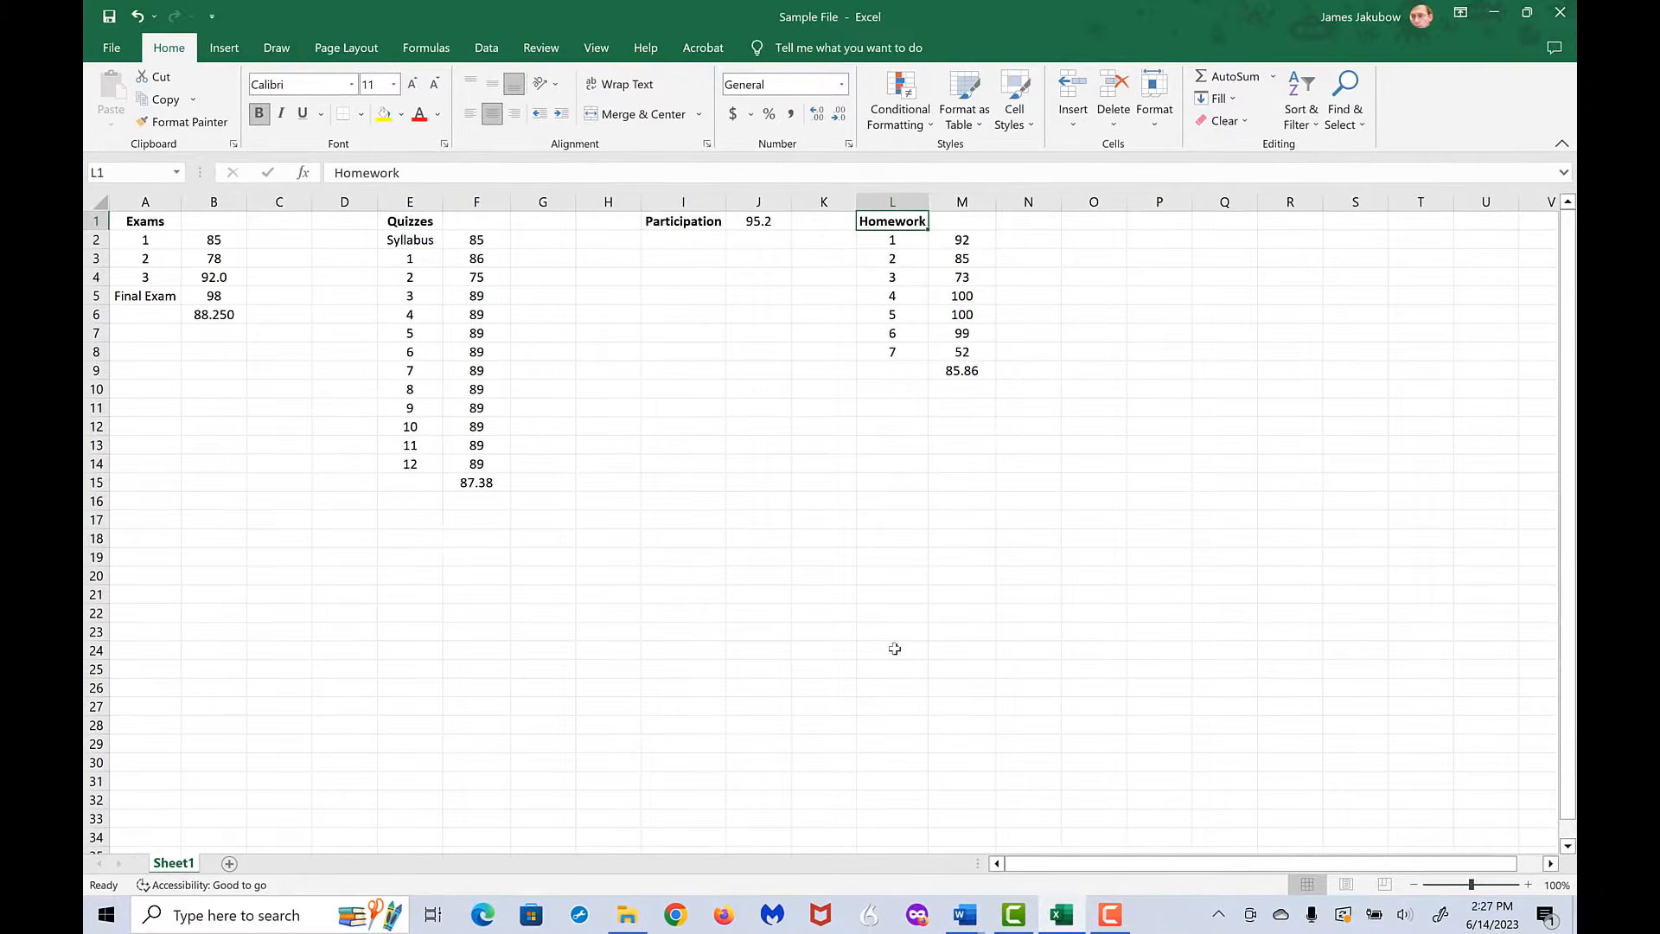
Switch to the Intro Psych syllabus in Word and examine the grade weights under Exams & Grading.
{"action": "left_click", "coordinate": [964, 922]}
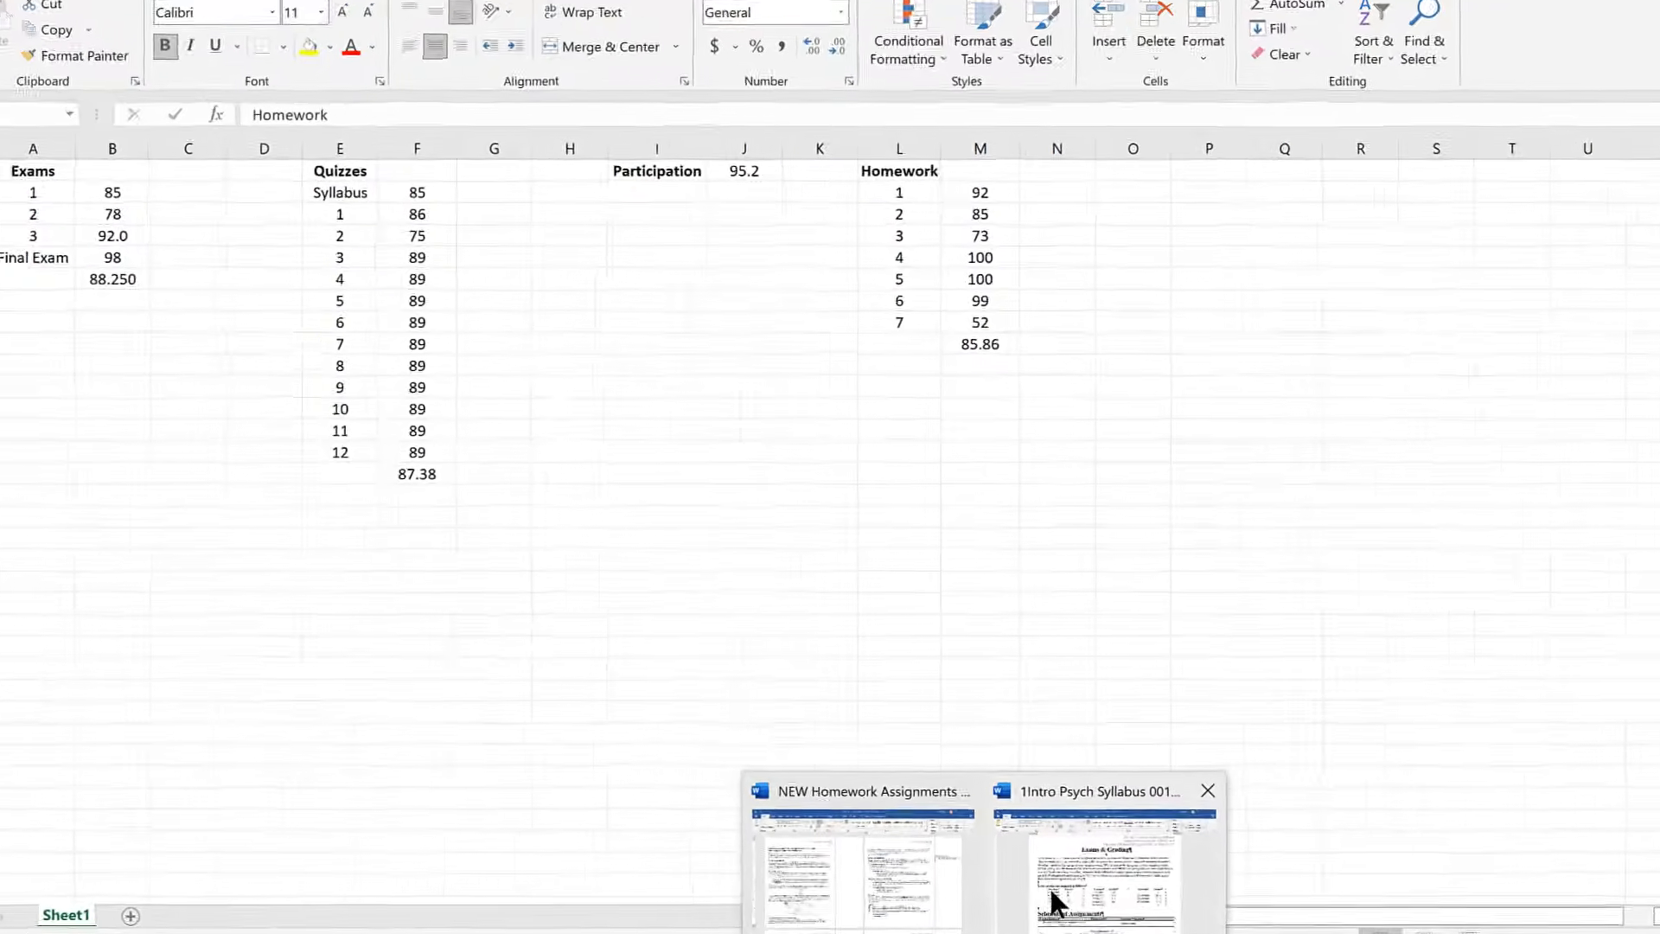
{"action": "left_click", "coordinate": [1029, 865]}
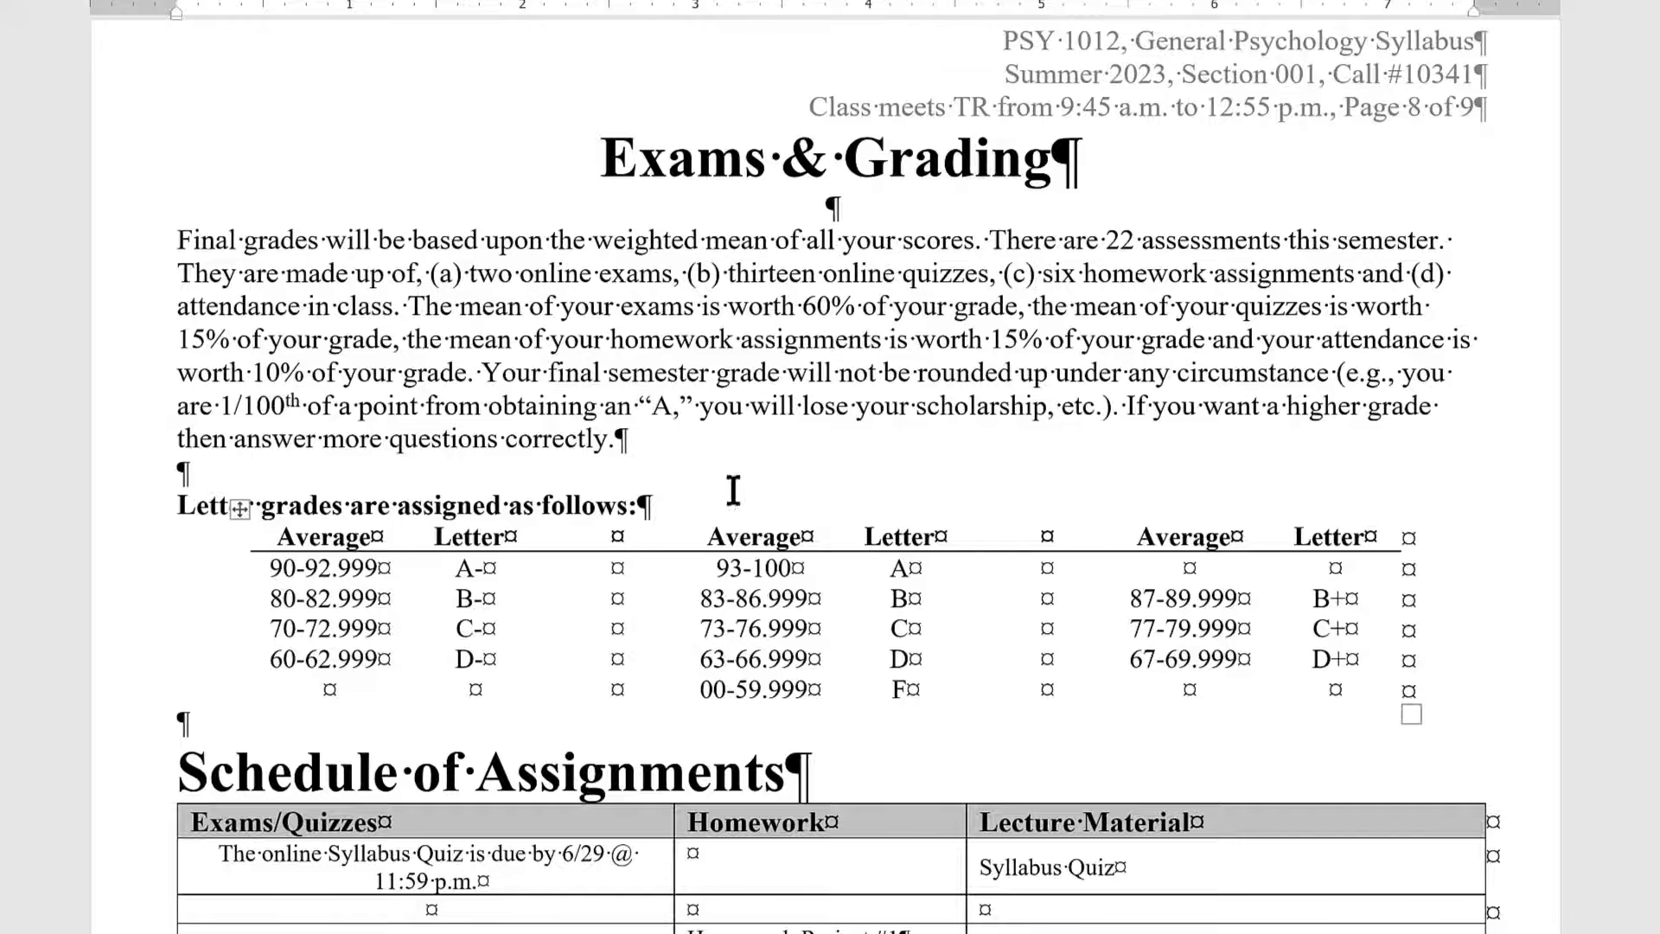
{"action": "left_click_drag", "start_coordinate": [415, 305], "coordinate": [1021, 308]}
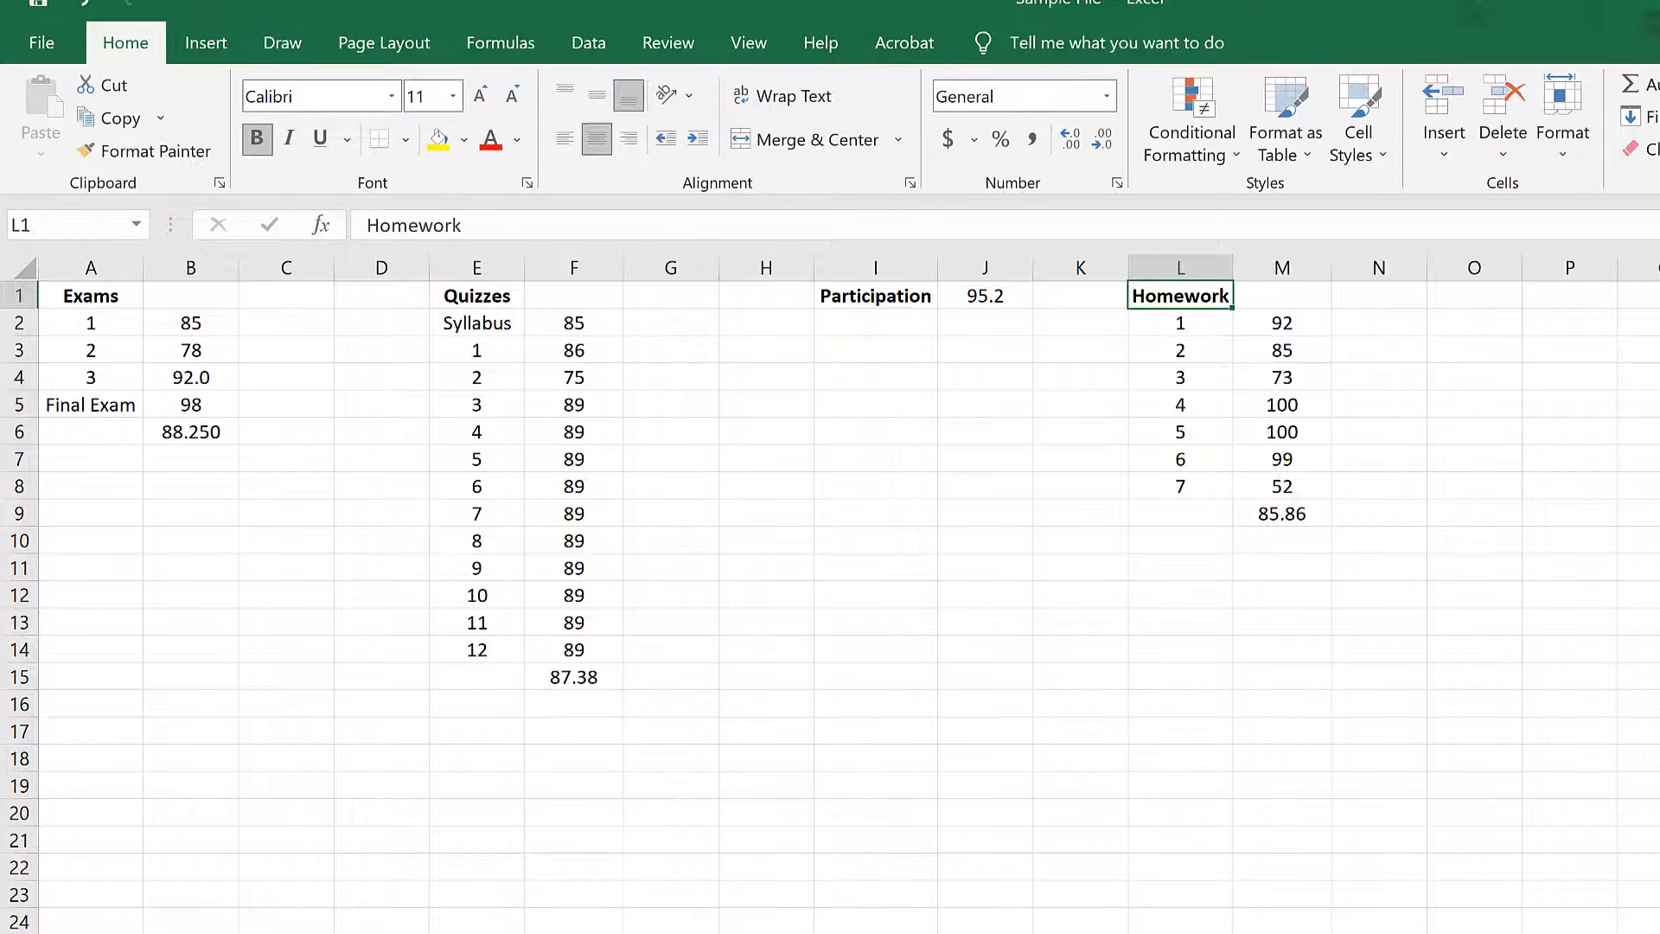
Return to the Excel grade sheet and enter the bold label Final Grade in cell I11.
{"action": "left_click", "coordinate": [879, 563]}
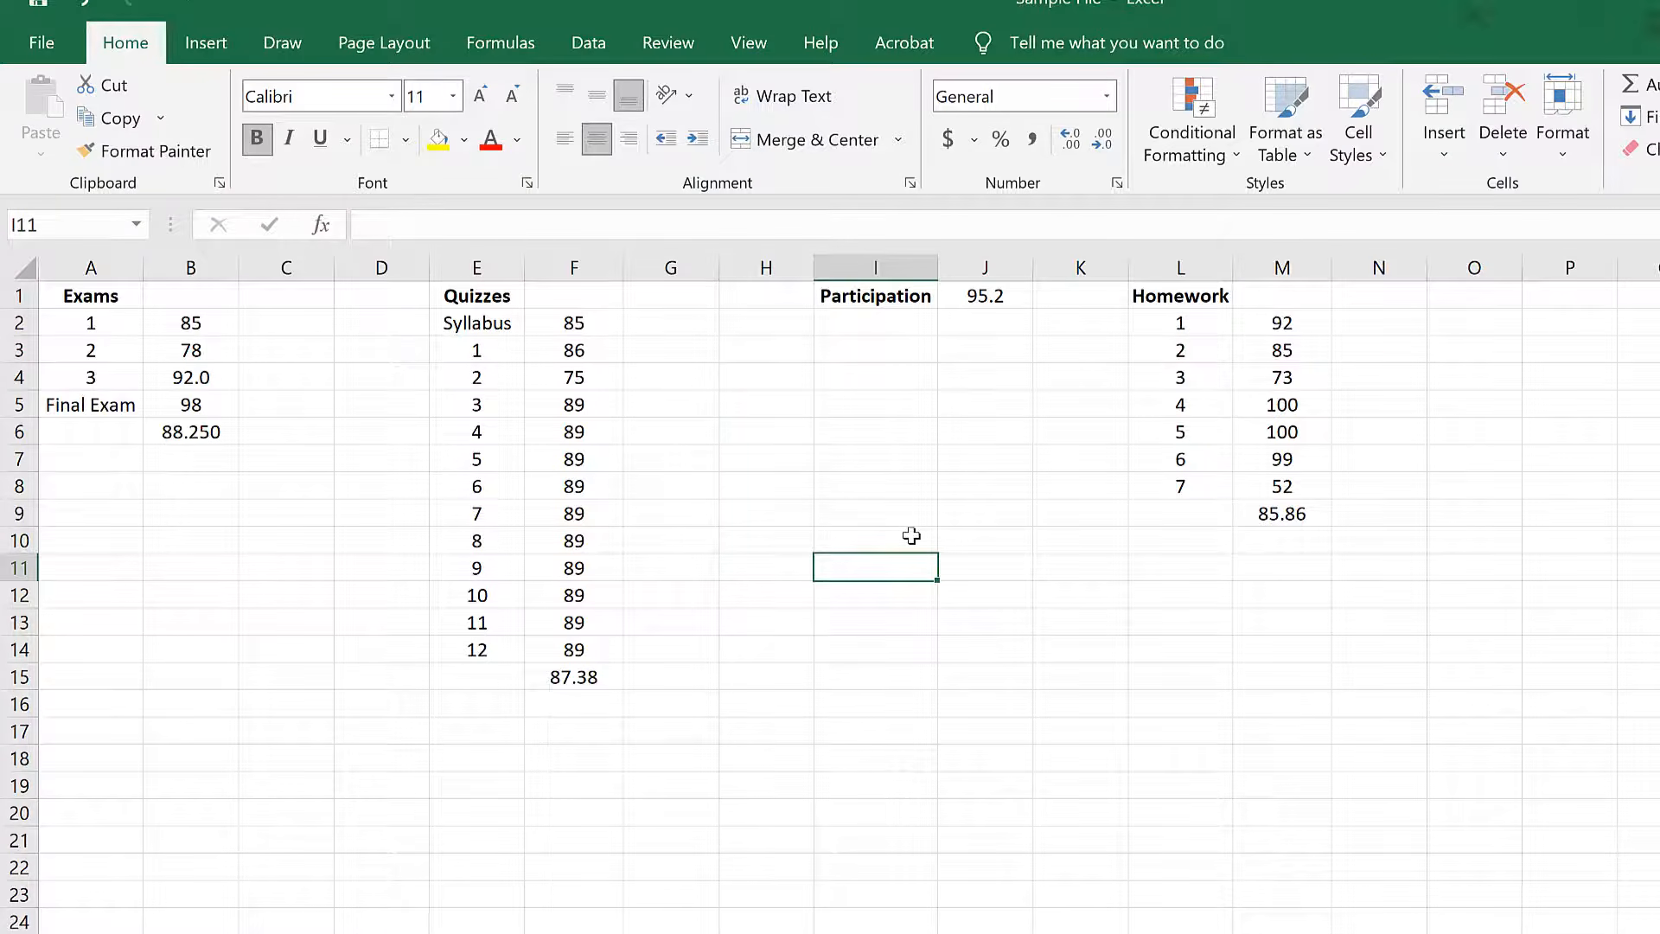
{"action": "type", "text": "F"}
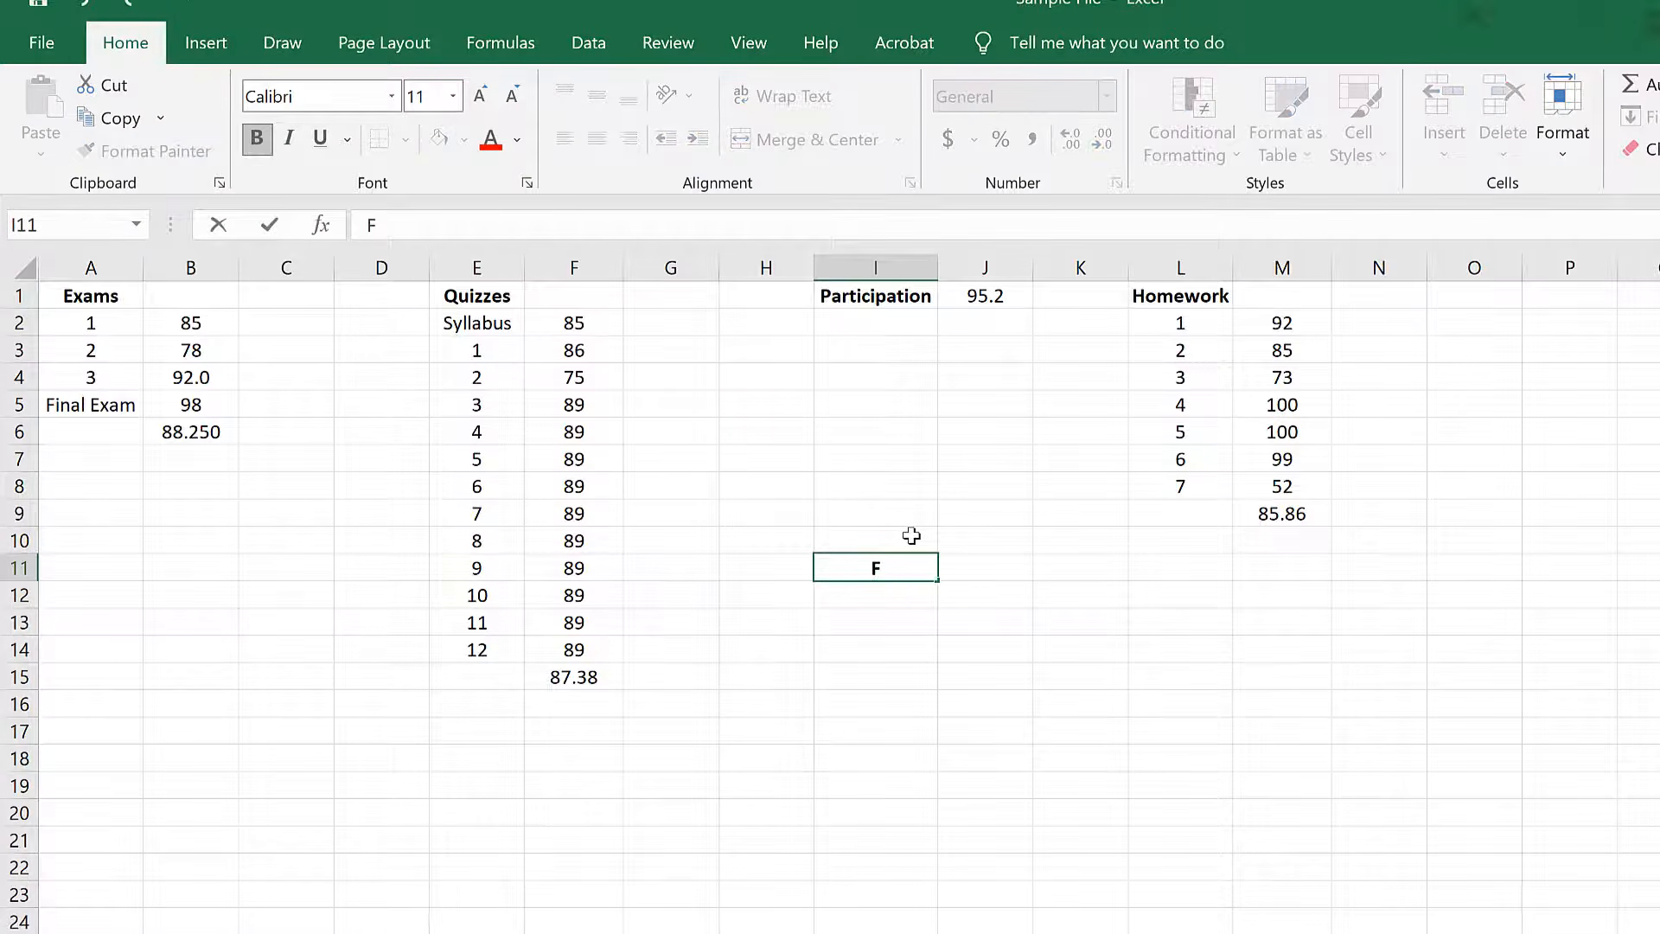
{"action": "type", "text": "inal Grade"}
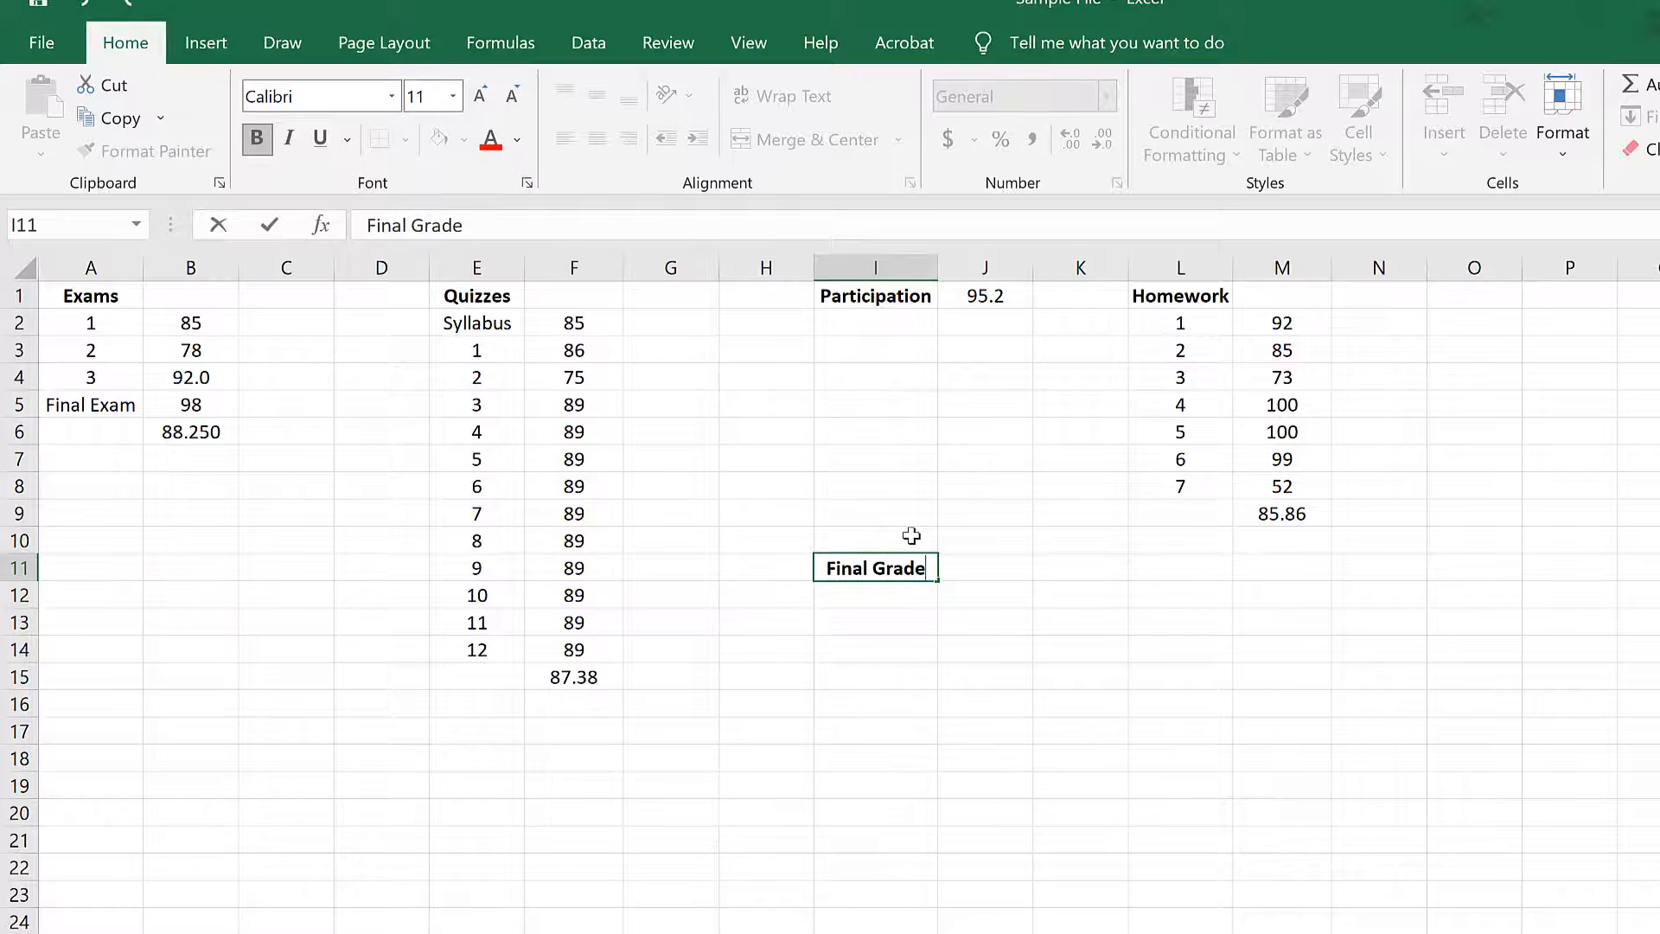
{"action": "key", "text": "Return"}
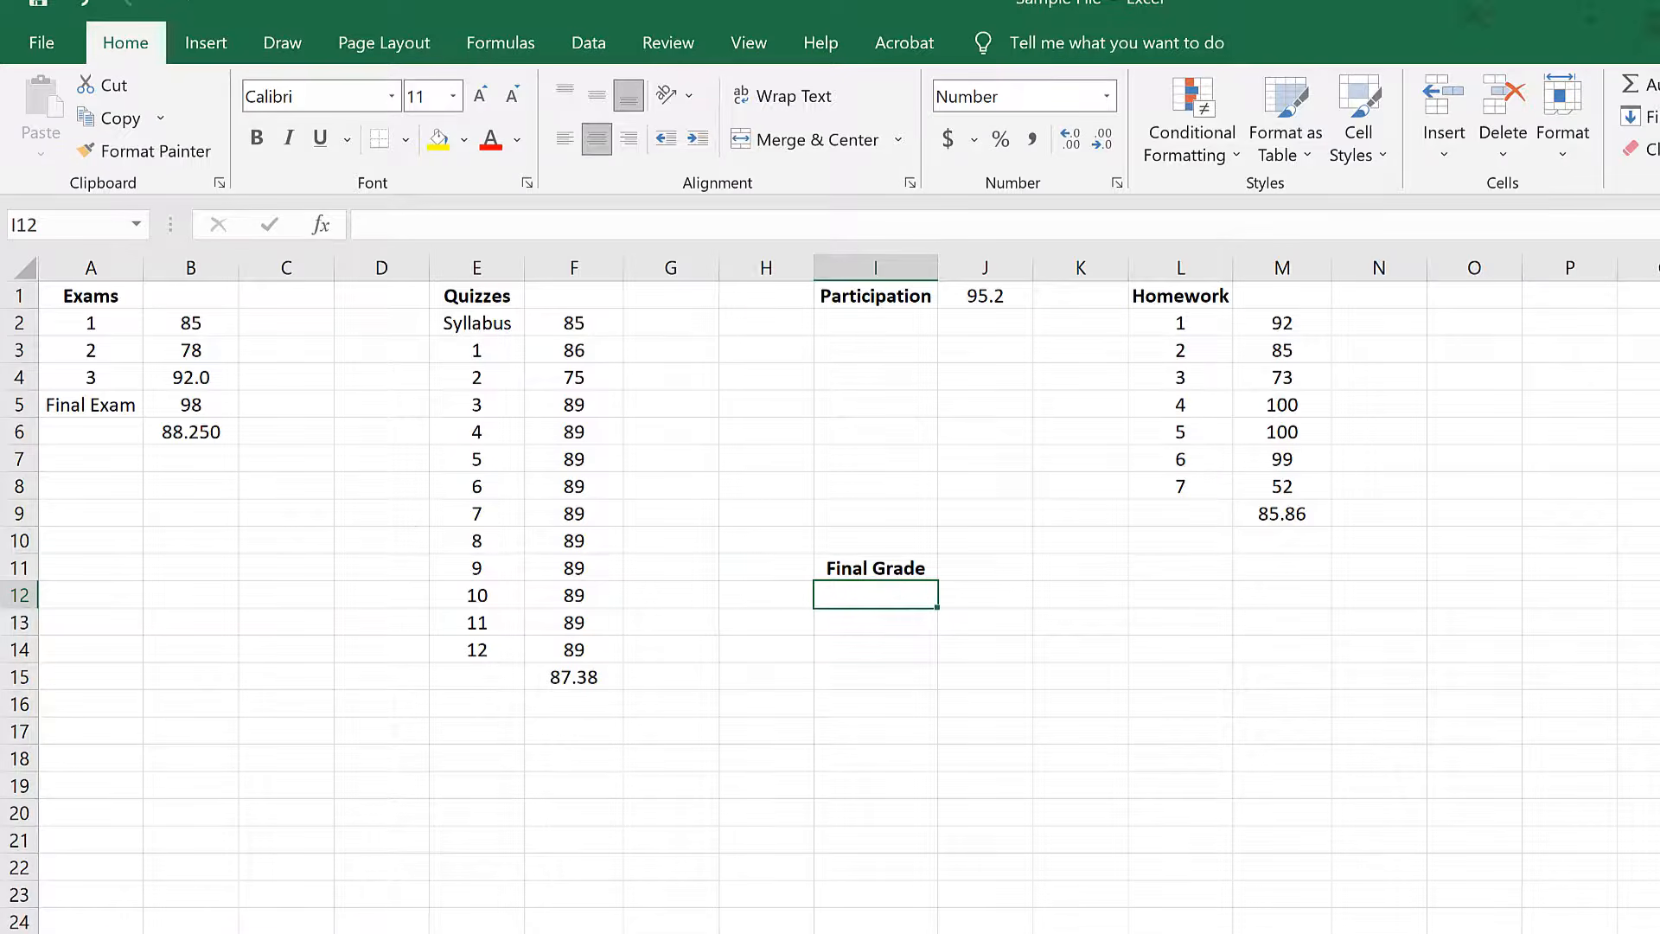
Start the final grade formula in cell I12 with the exam average weighted at 60%: =sum(B6*.6).
{"action": "type", "text": "=sum("}
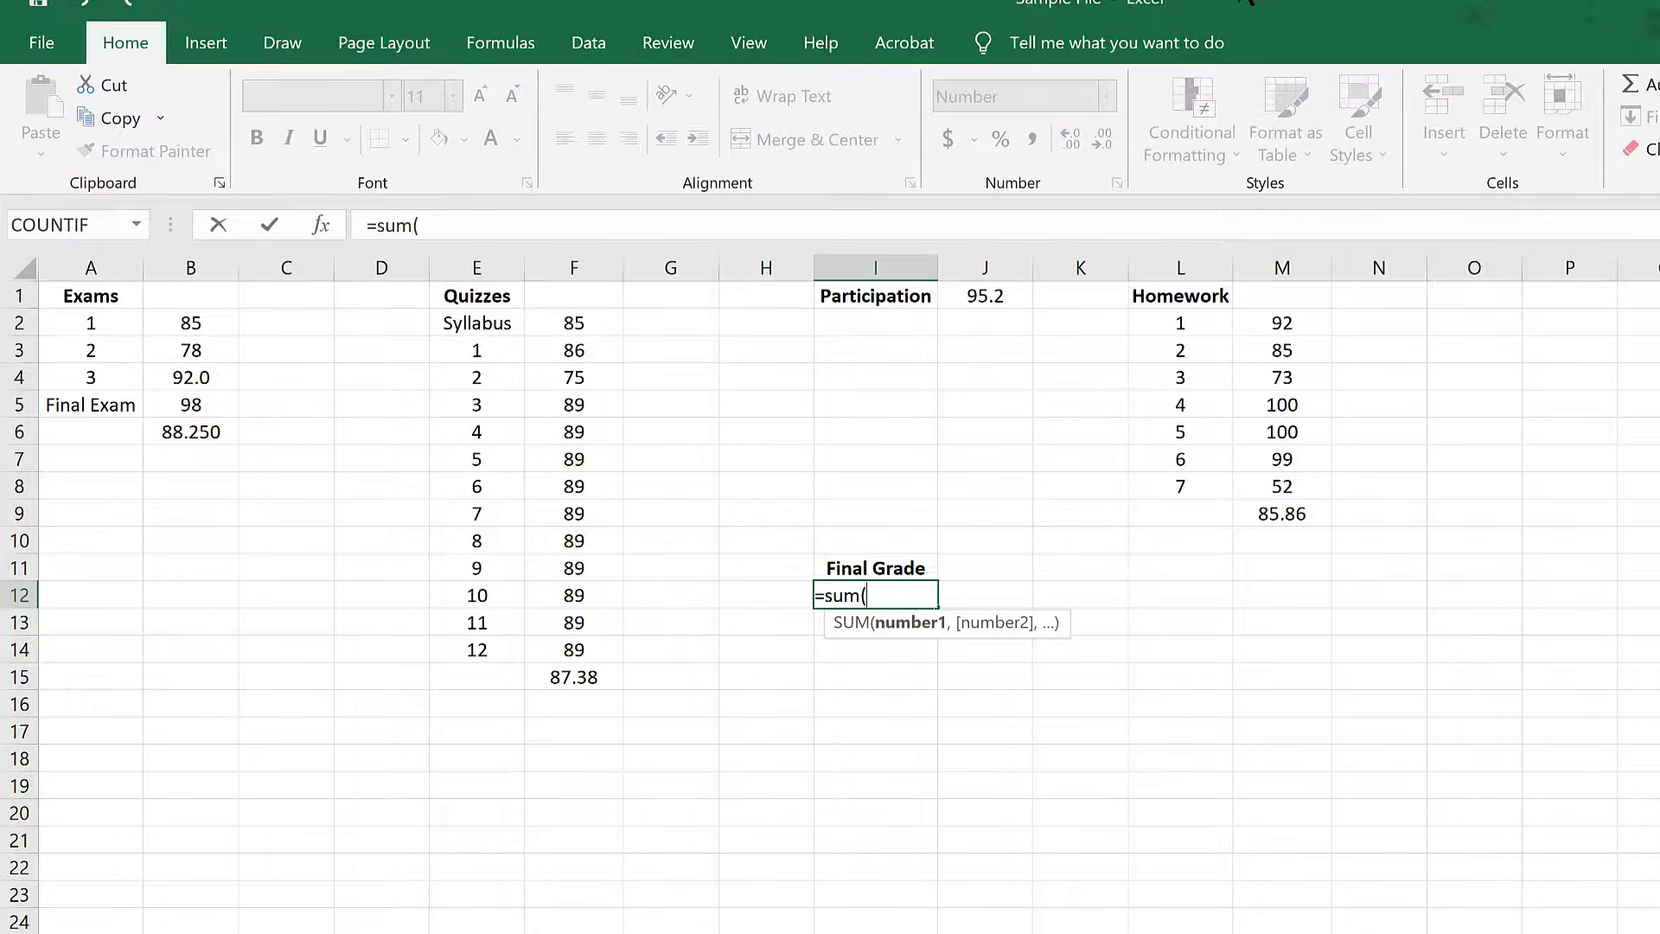
{"action": "left_click", "coordinate": [181, 434]}
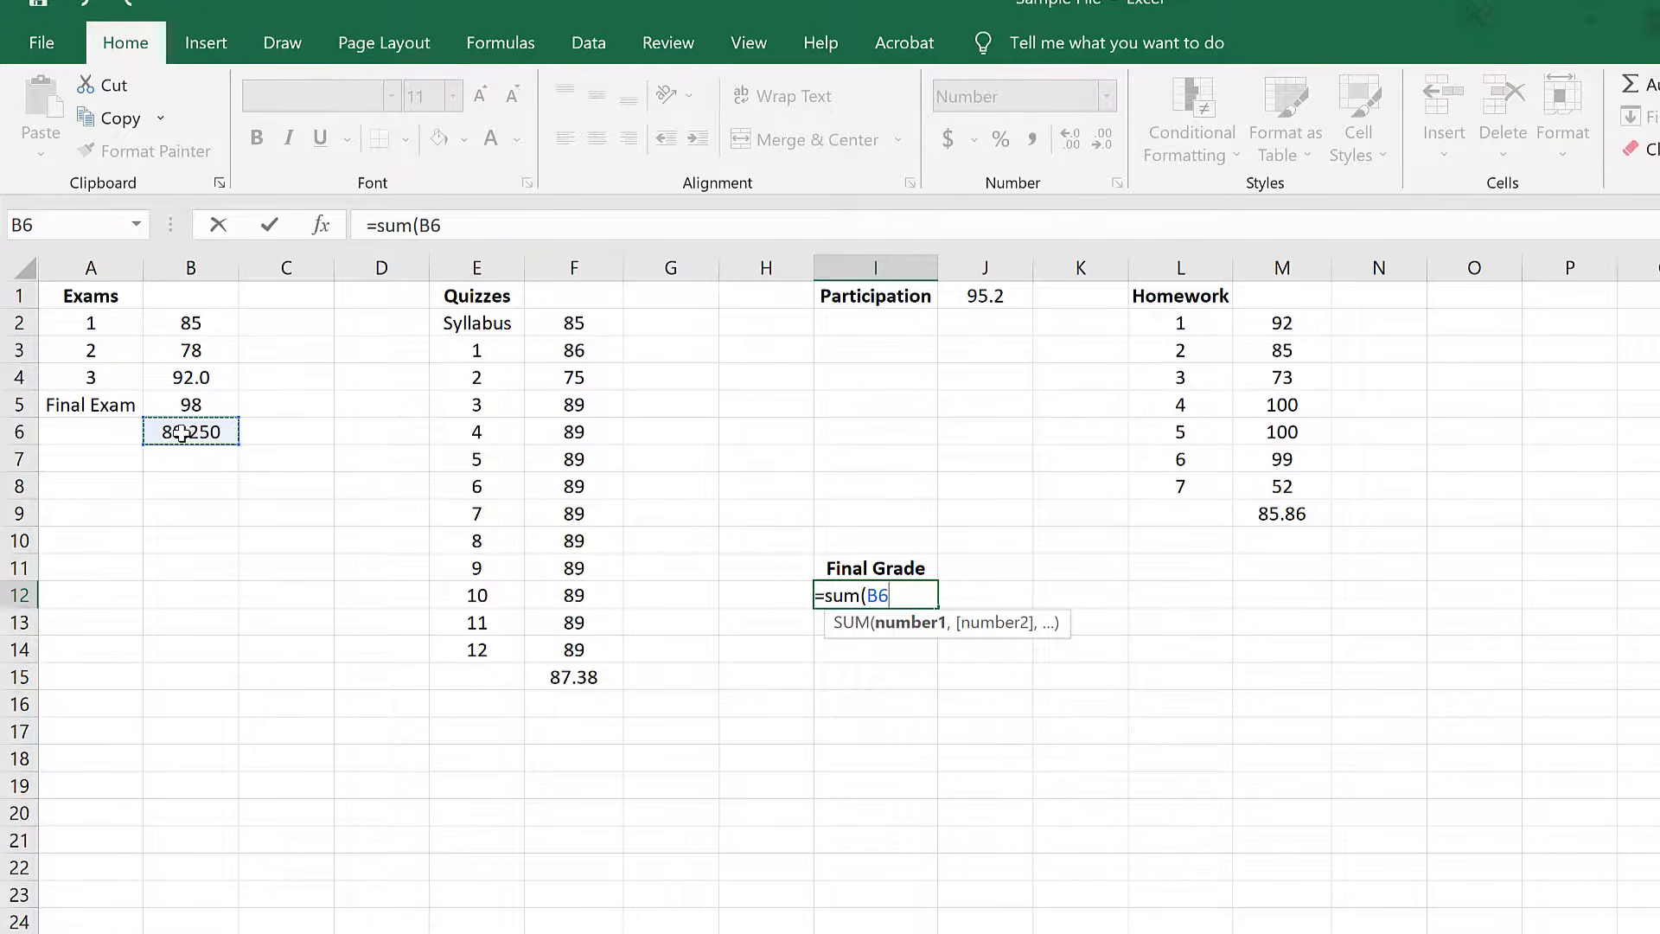
{"action": "type", "text": "*.6)"}
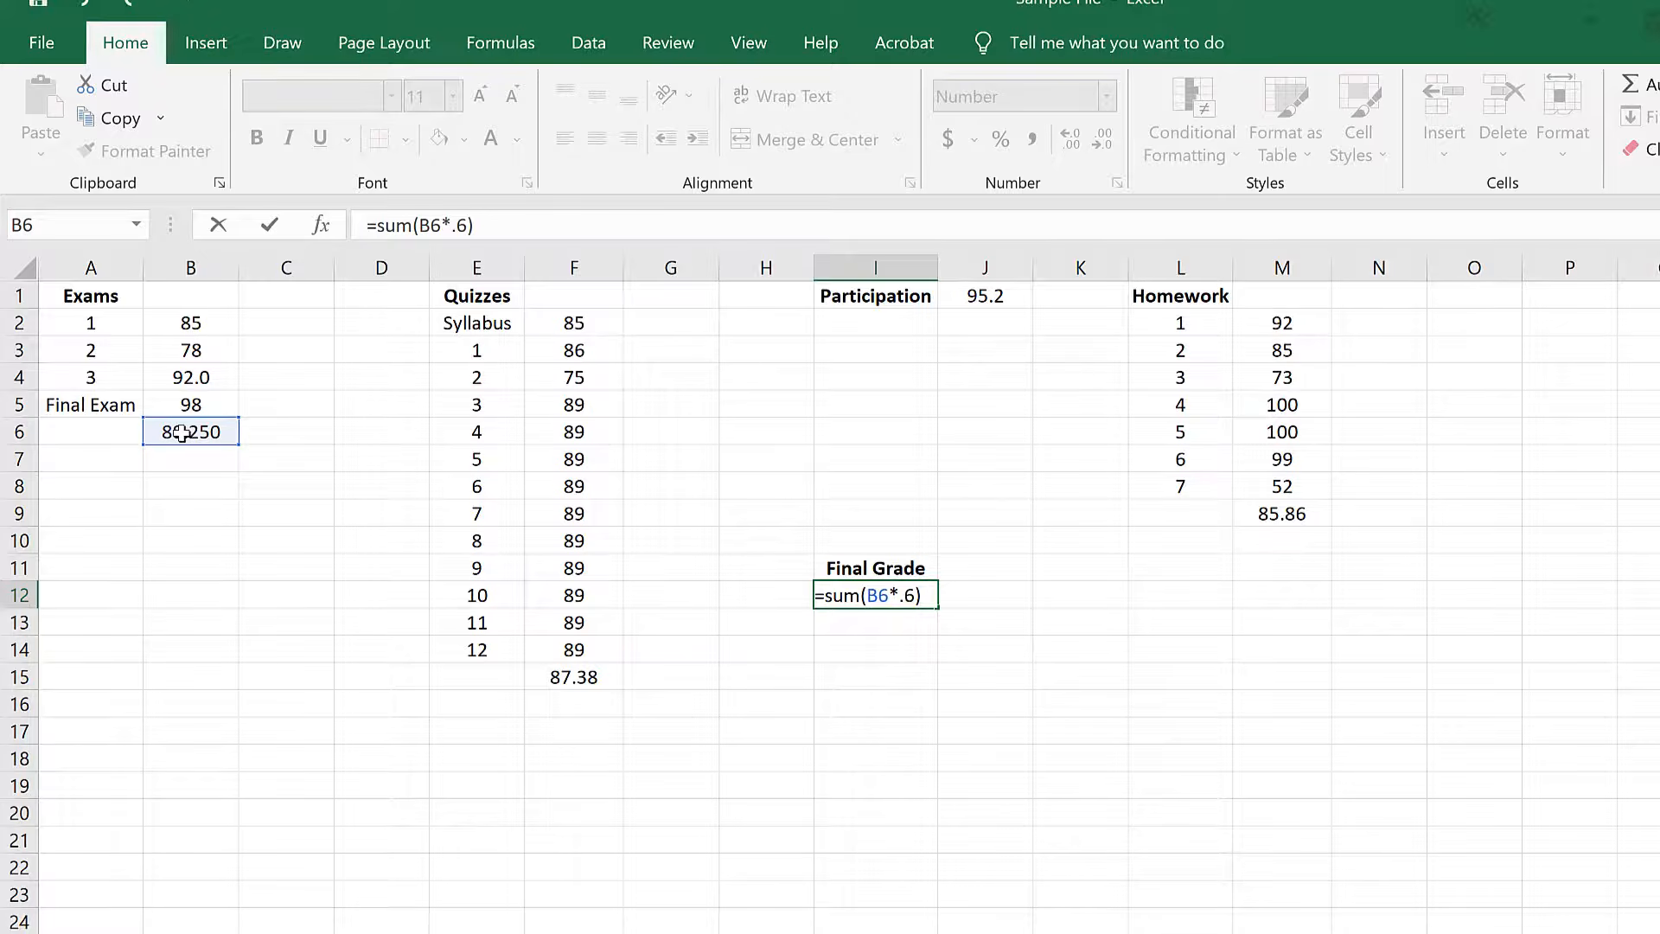
{"action": "type", "text": "+"}
Extend the final grade formula with the quiz average weighted at 15%: +(F15*.15).
{"action": "type", "text": "("}
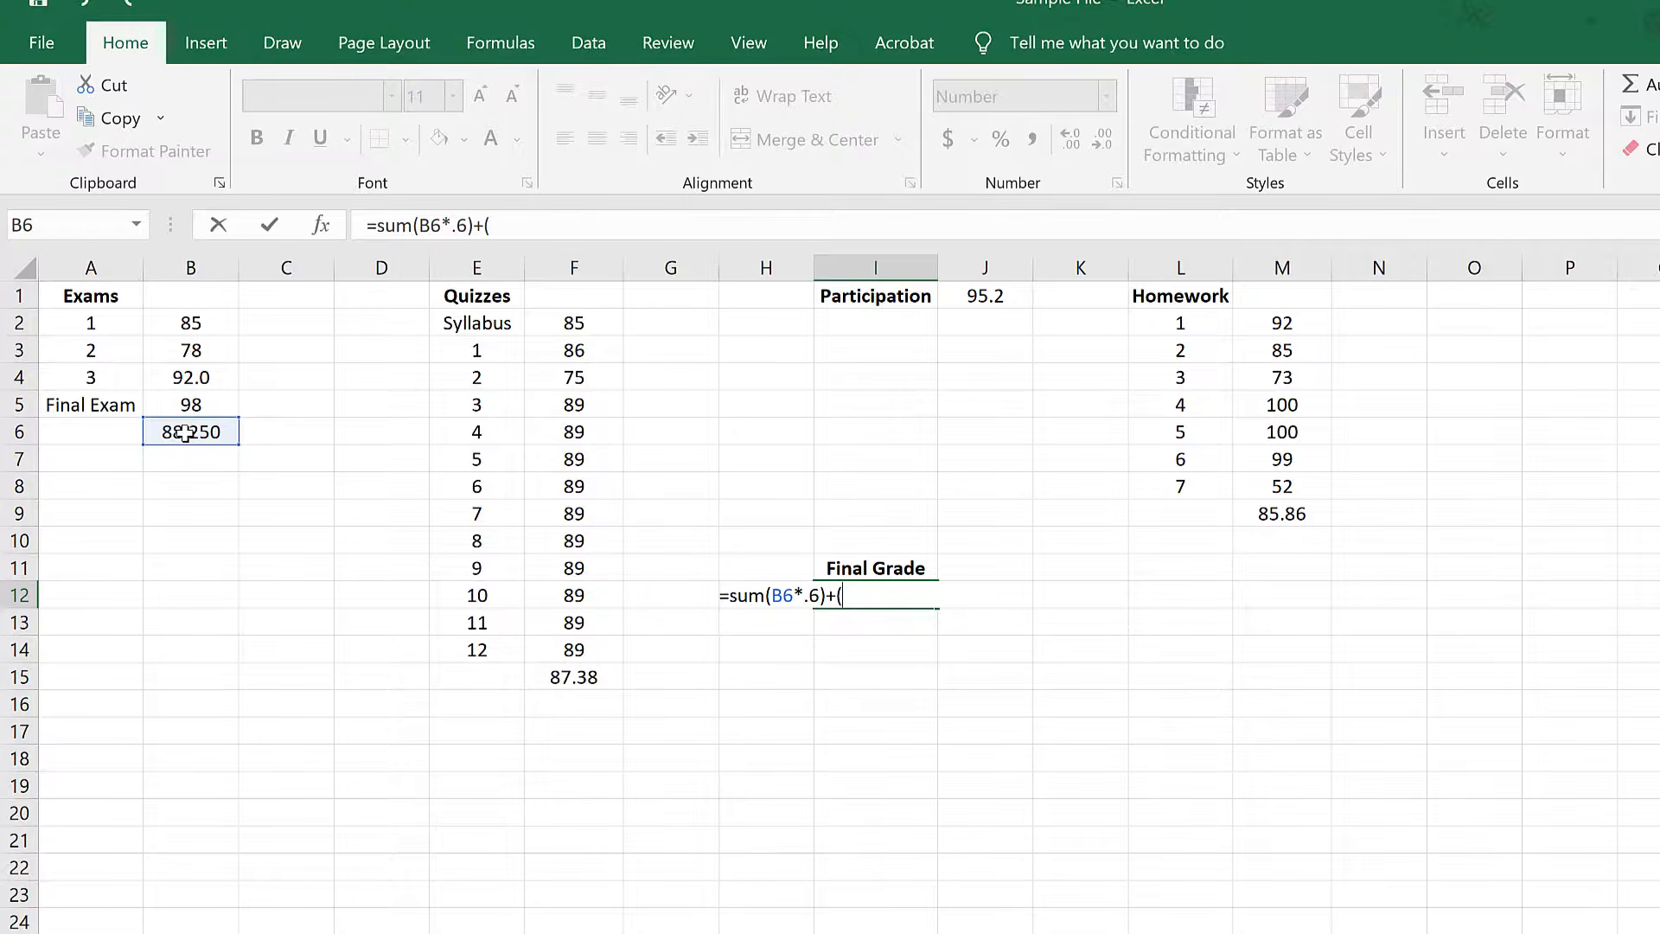
{"action": "left_click", "coordinate": [590, 678]}
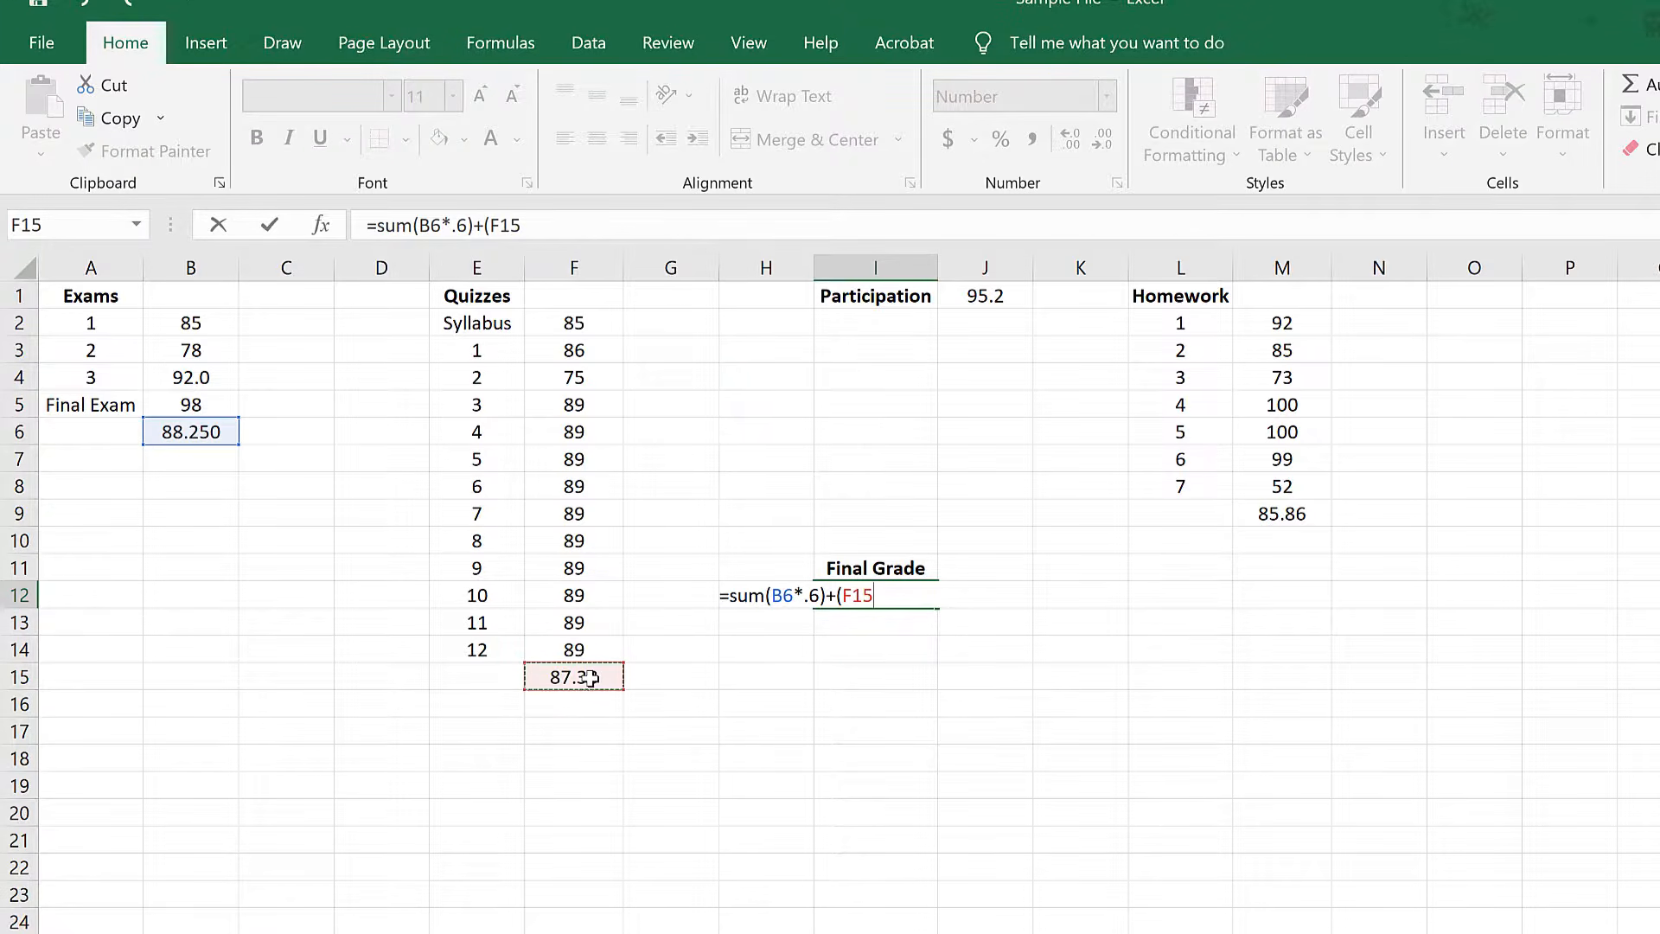
{"action": "type", "text": "*.15)+("}
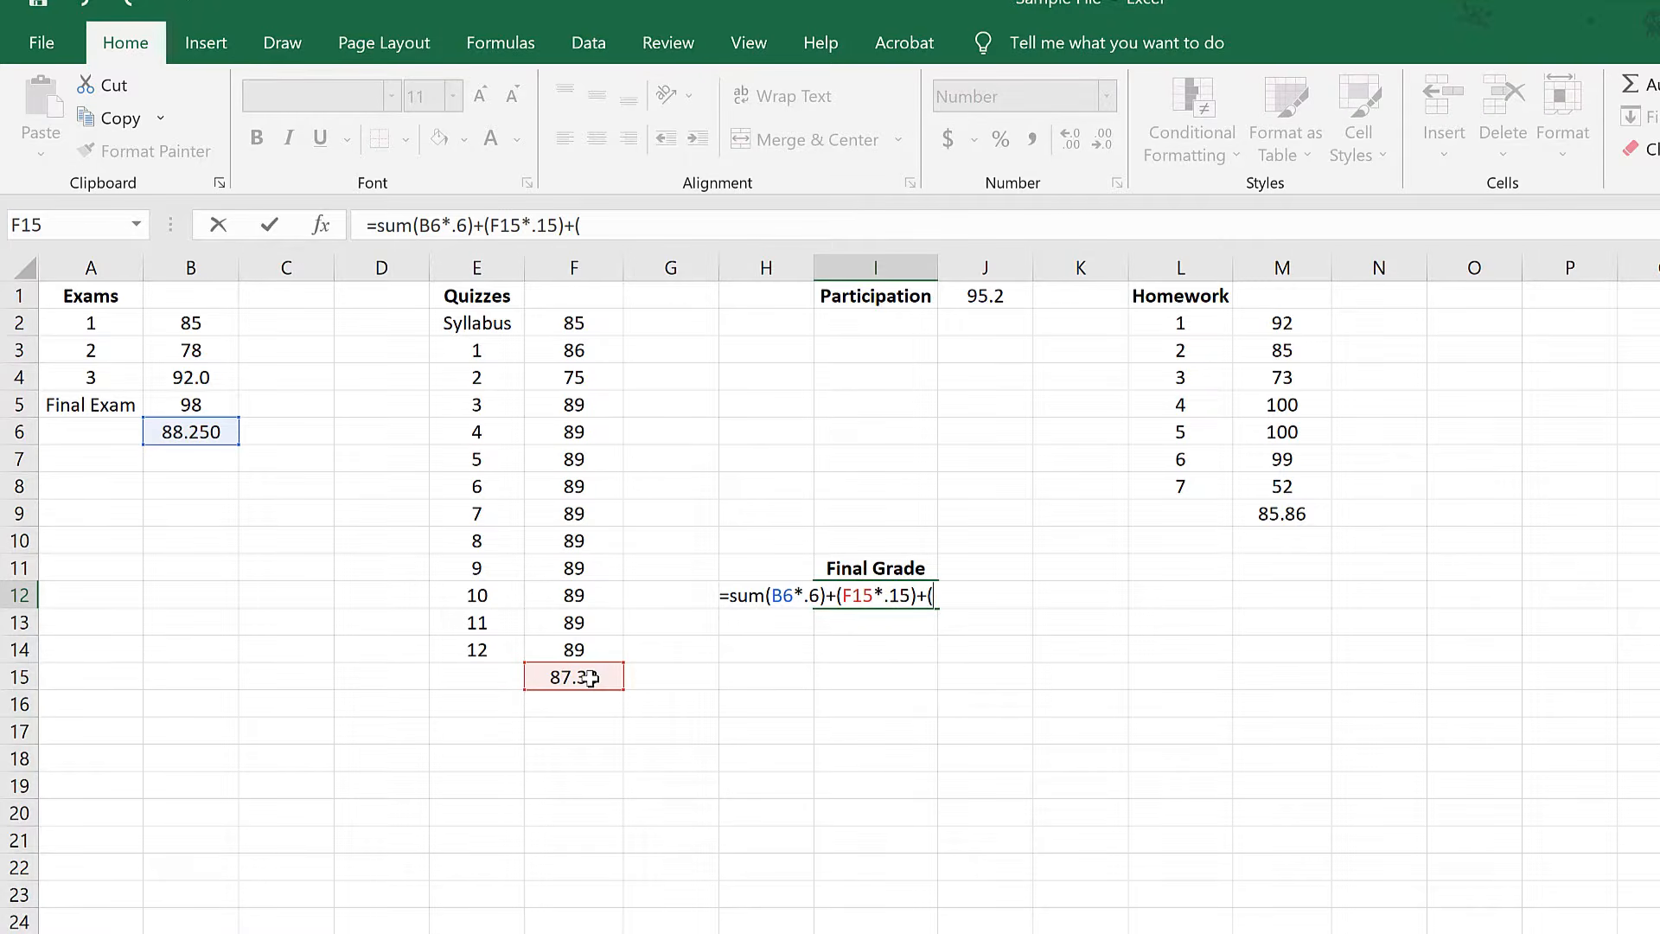
Extend the final grade formula with the participation score weighted at 10%: +(J1*.1).
{"action": "left_click", "coordinate": [997, 294]}
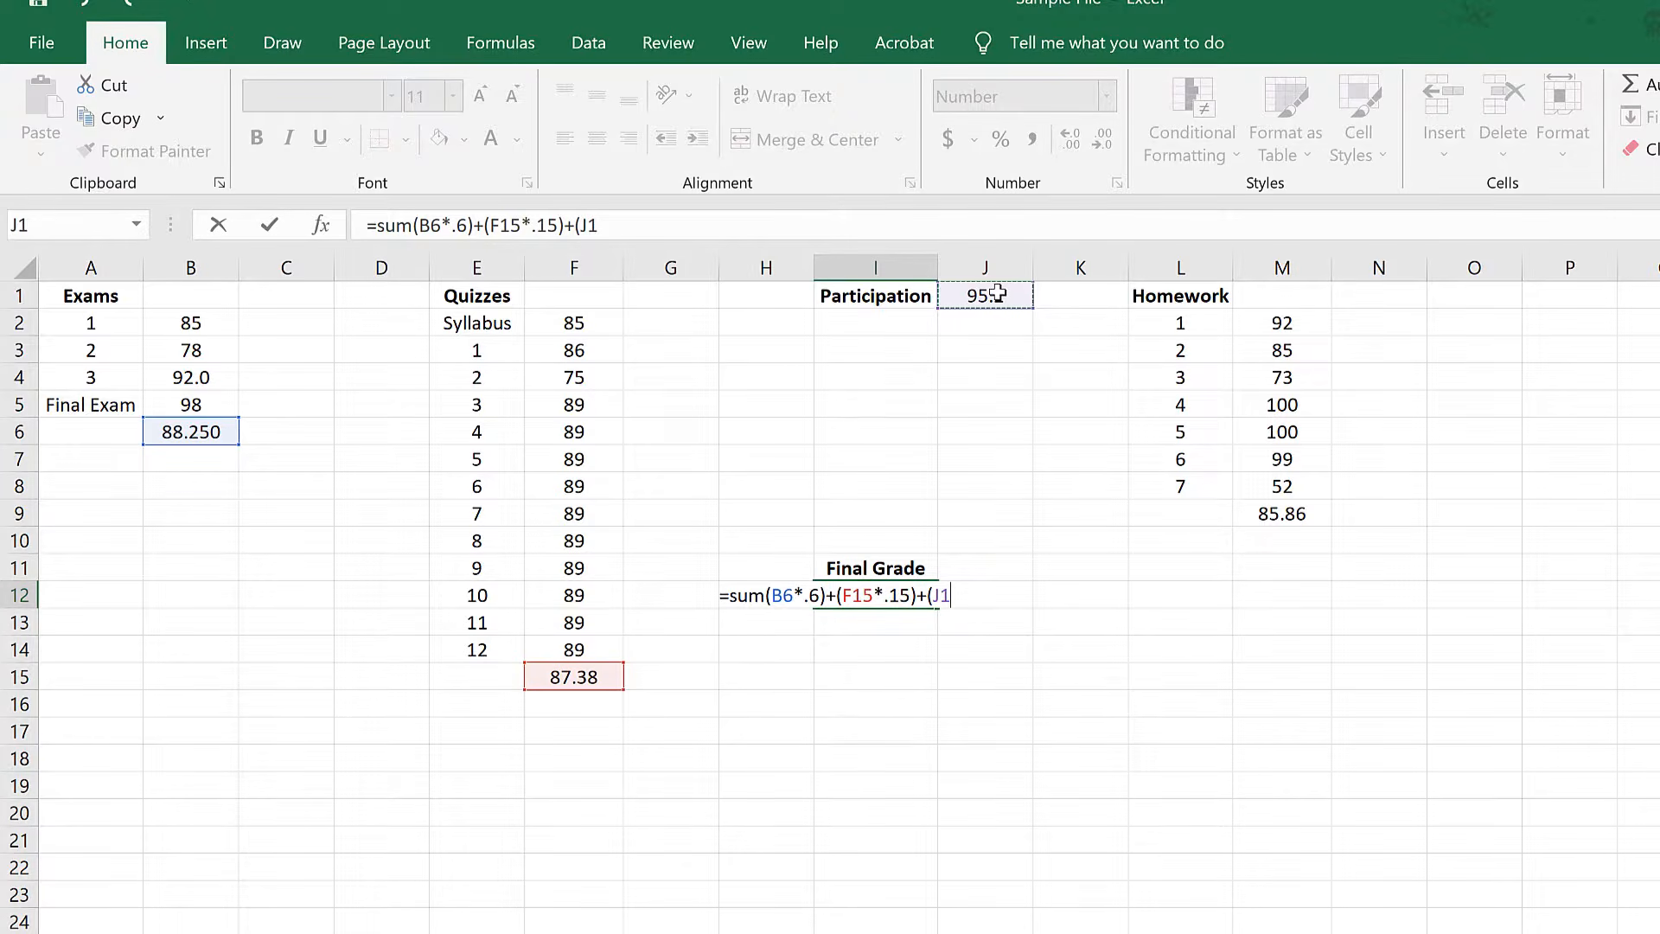
{"action": "type", "text": "*.1)"}
Complete the final grade formula in I12 with the homework average weighted at 15%: +(M9*.15).
{"action": "type", "text": "+"}
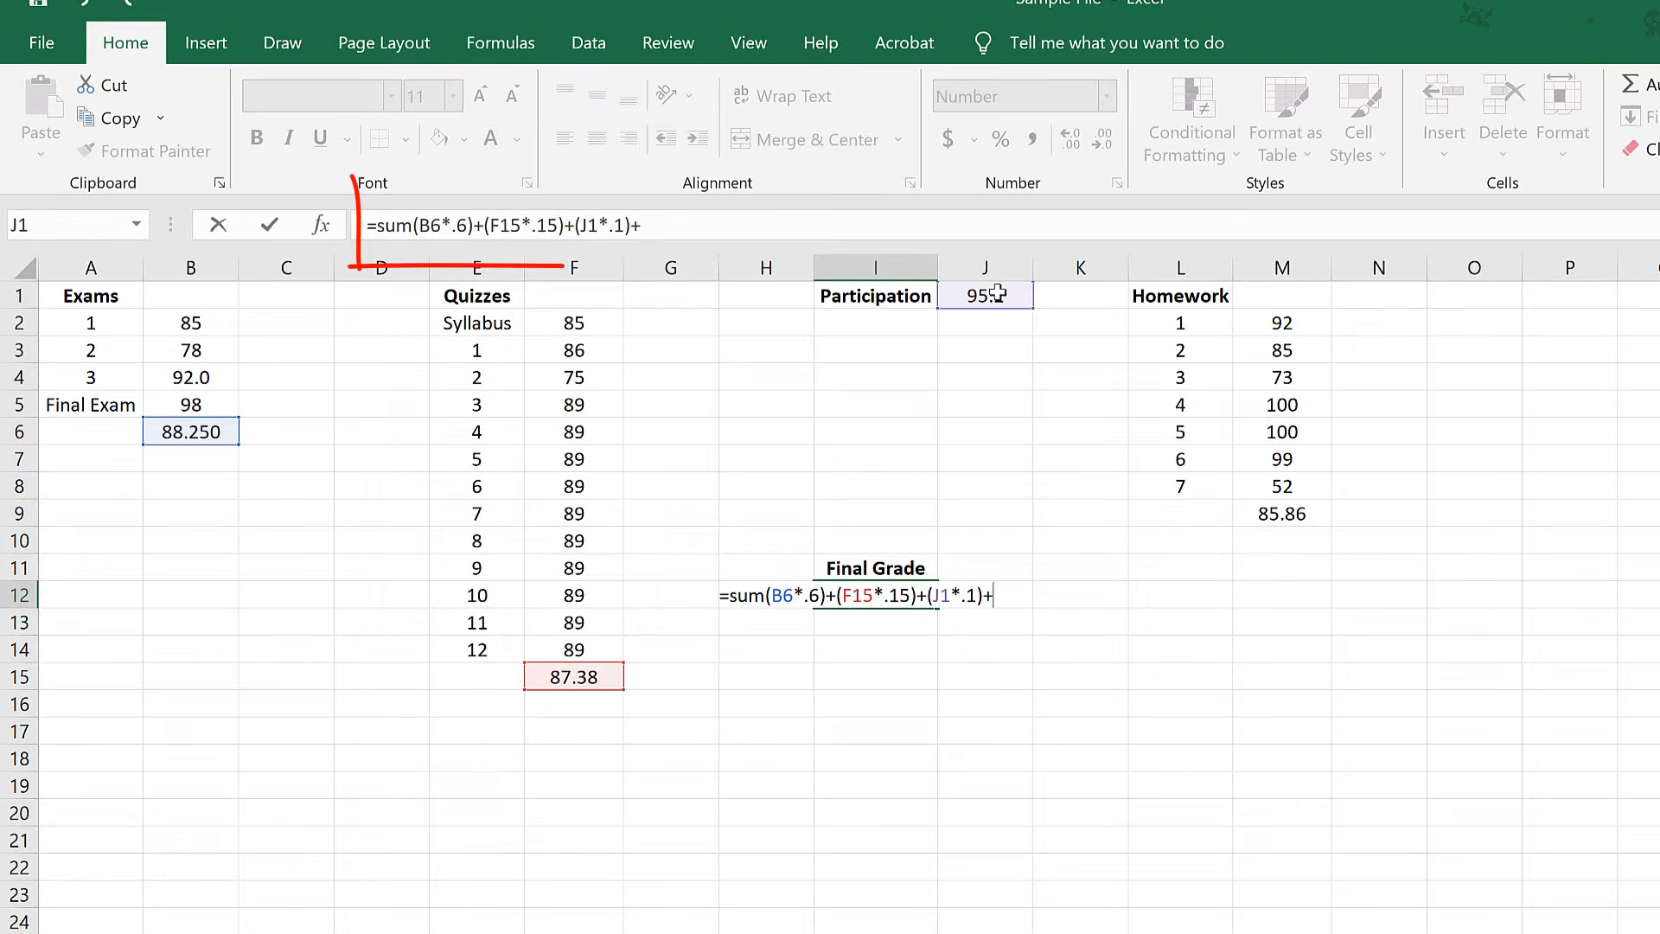
{"action": "type", "text": "("}
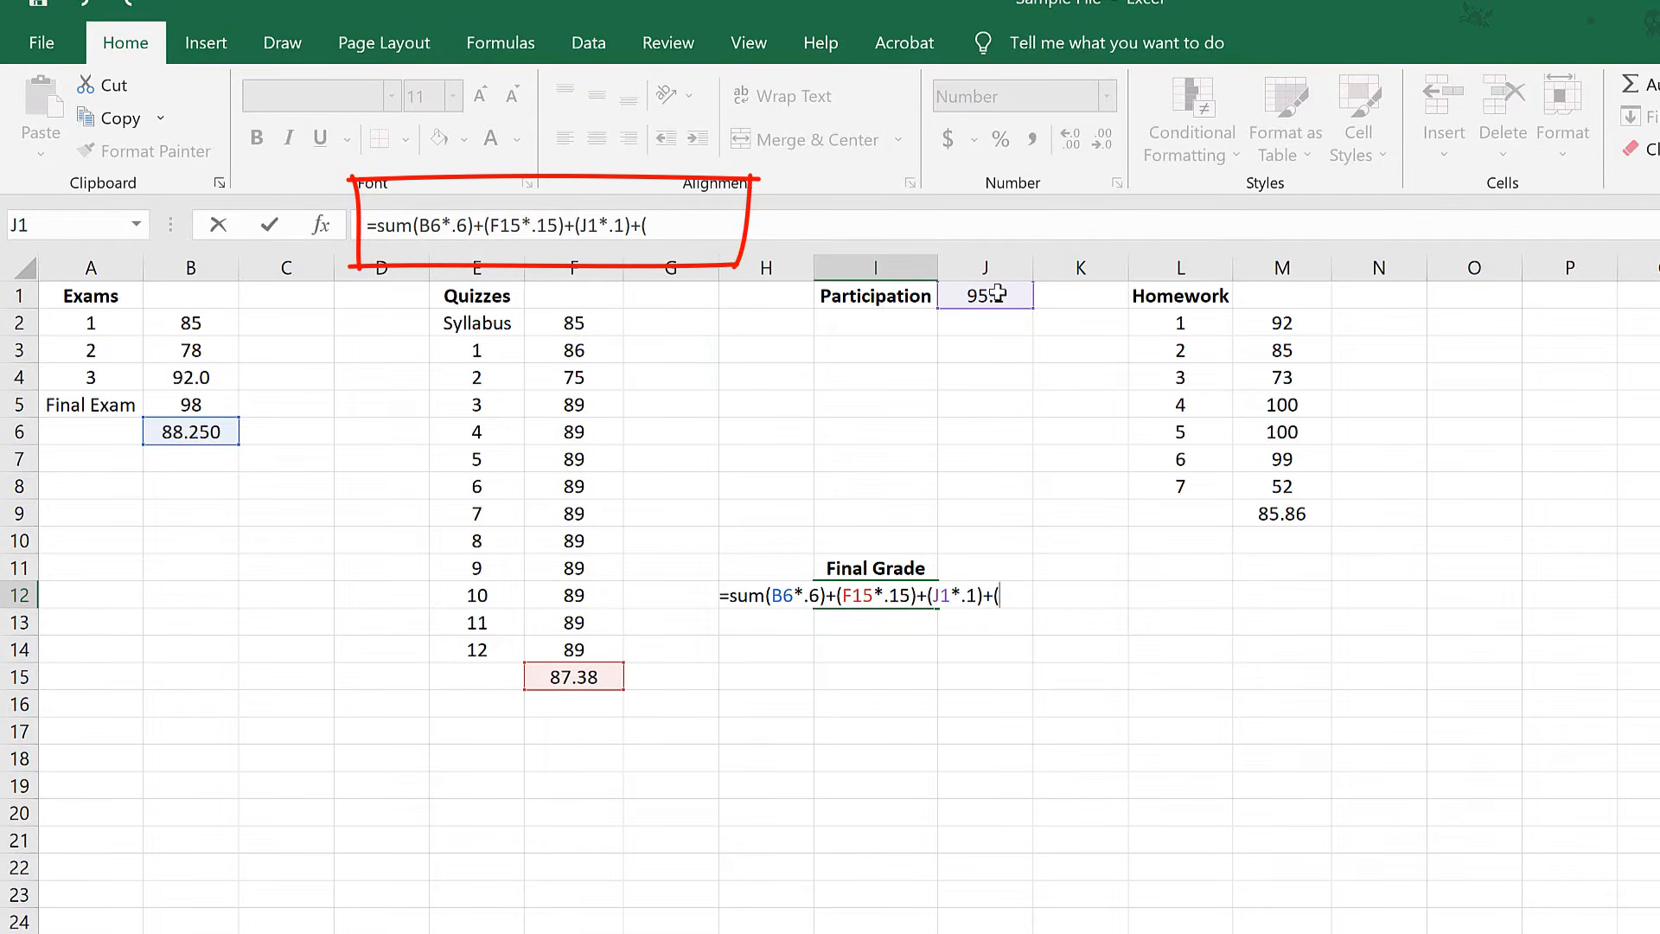
{"action": "left_click", "coordinate": [1289, 515]}
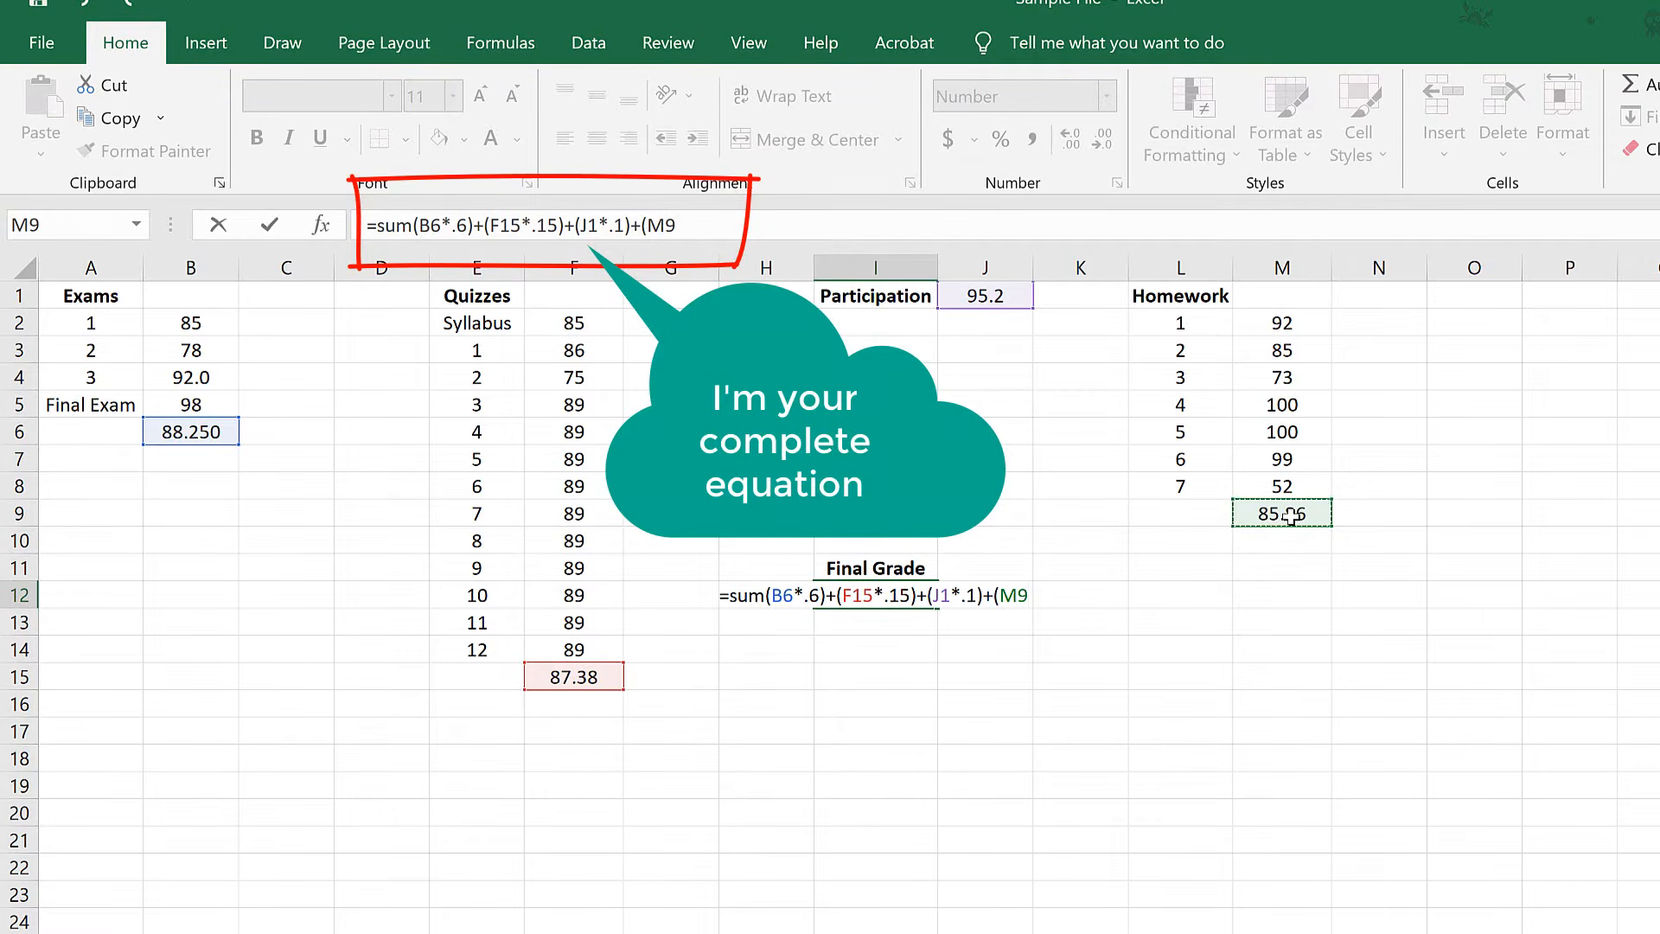
{"action": "type", "text": "*"}
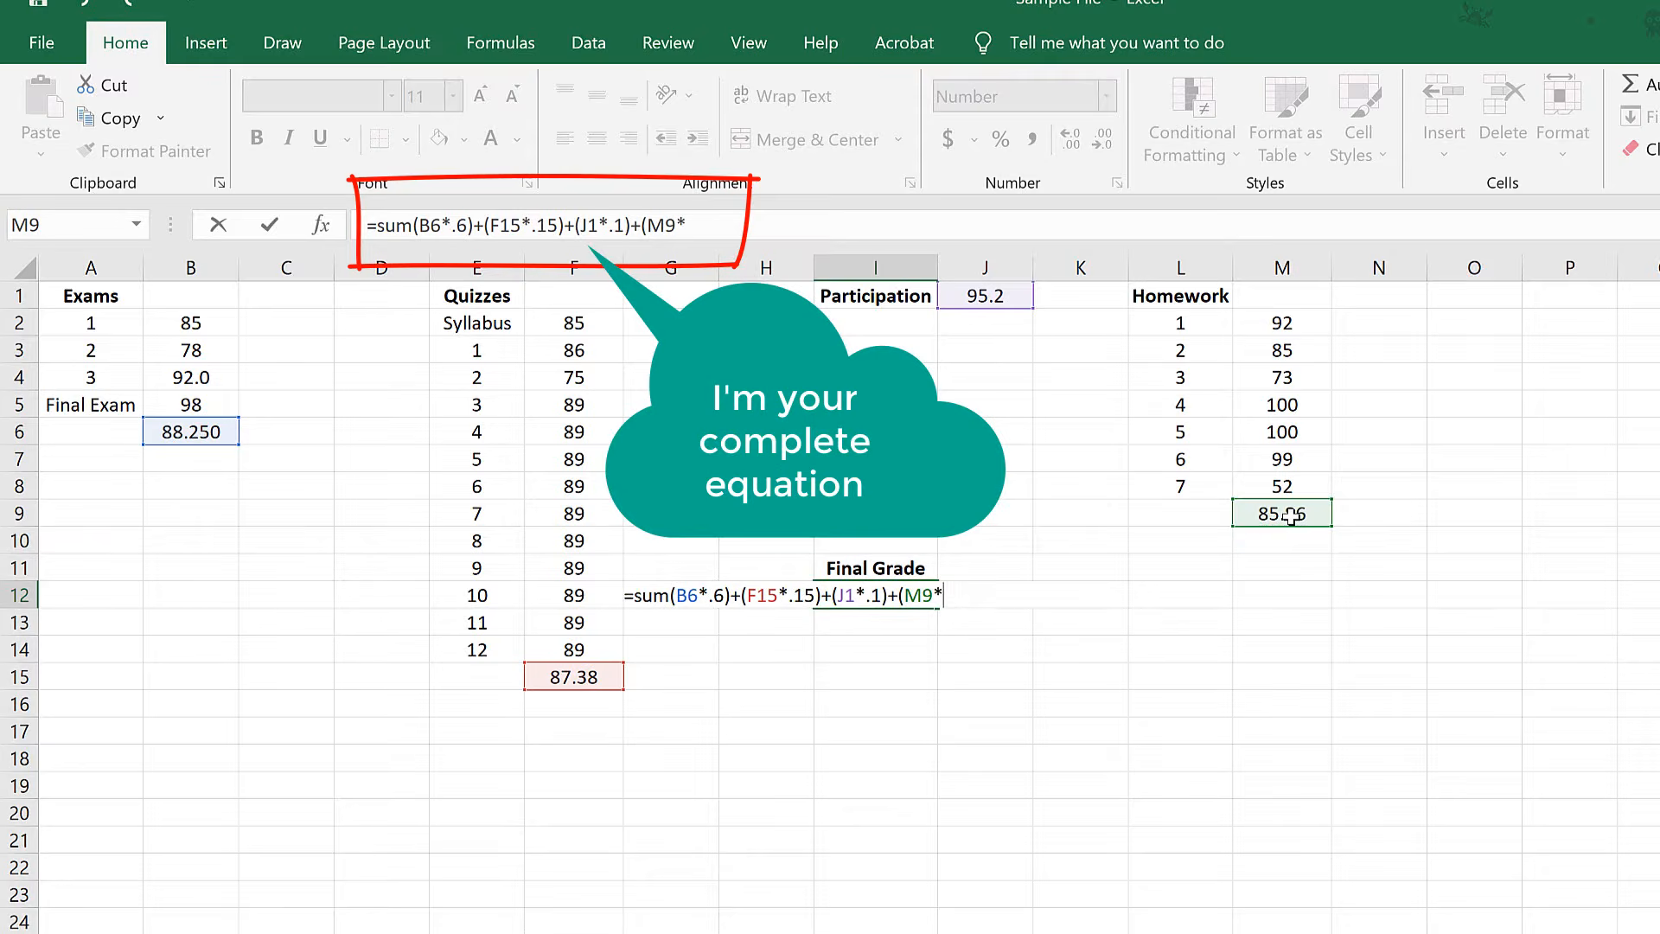
{"action": "type", "text": ".15)"}
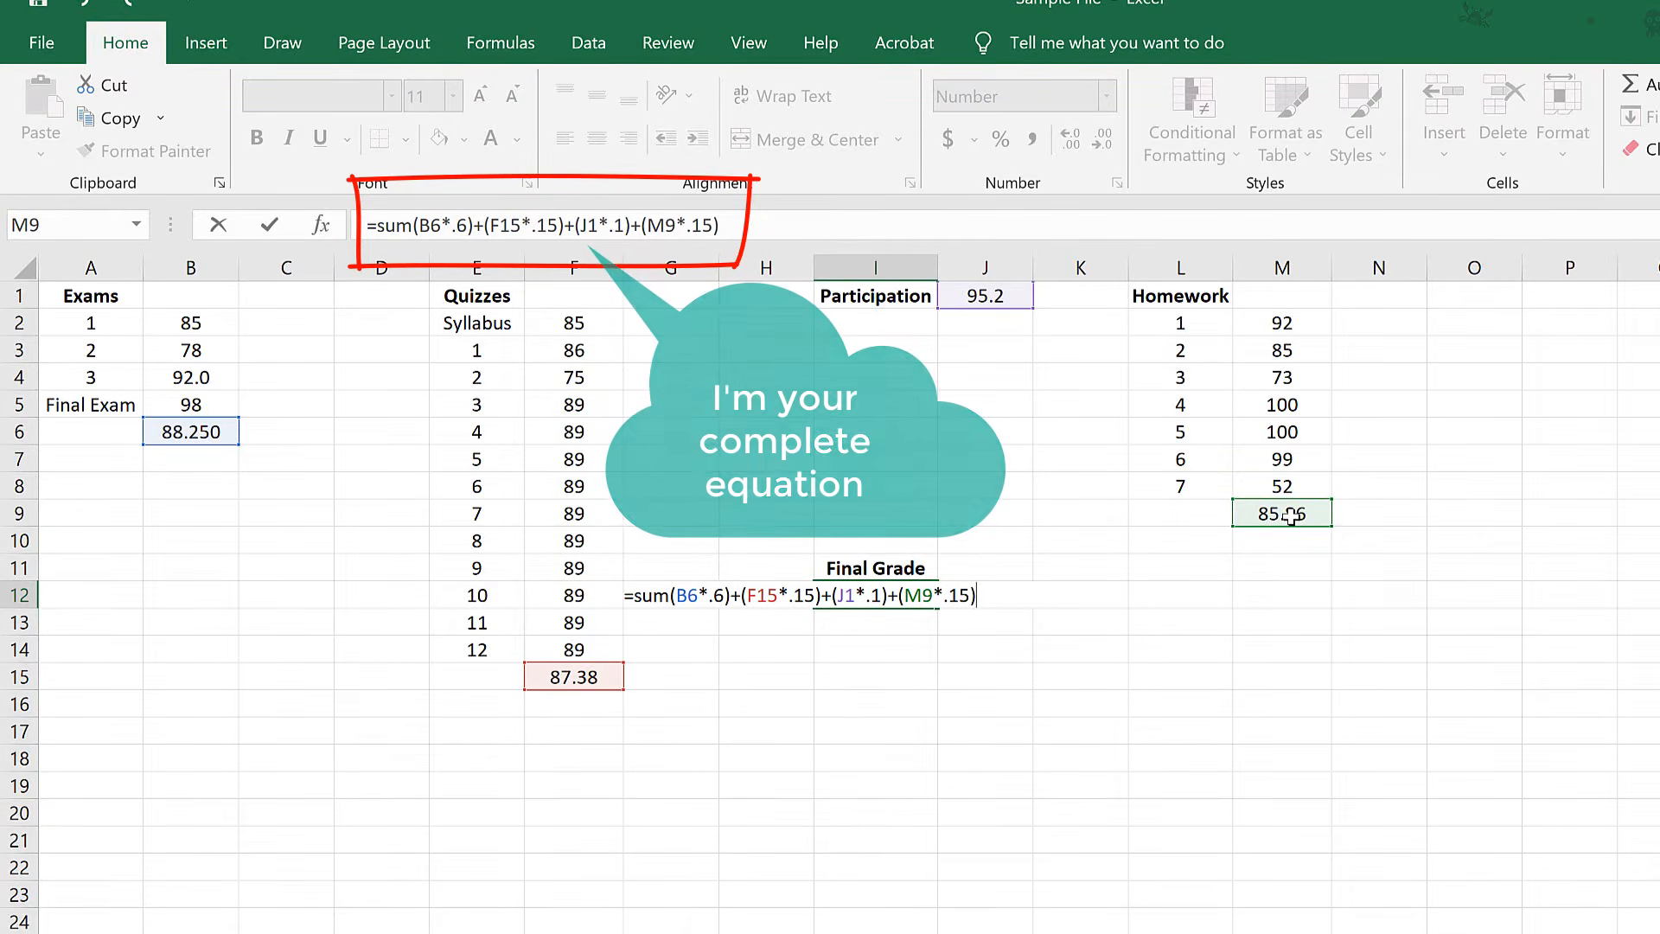
{"action": "key", "text": "Return"}
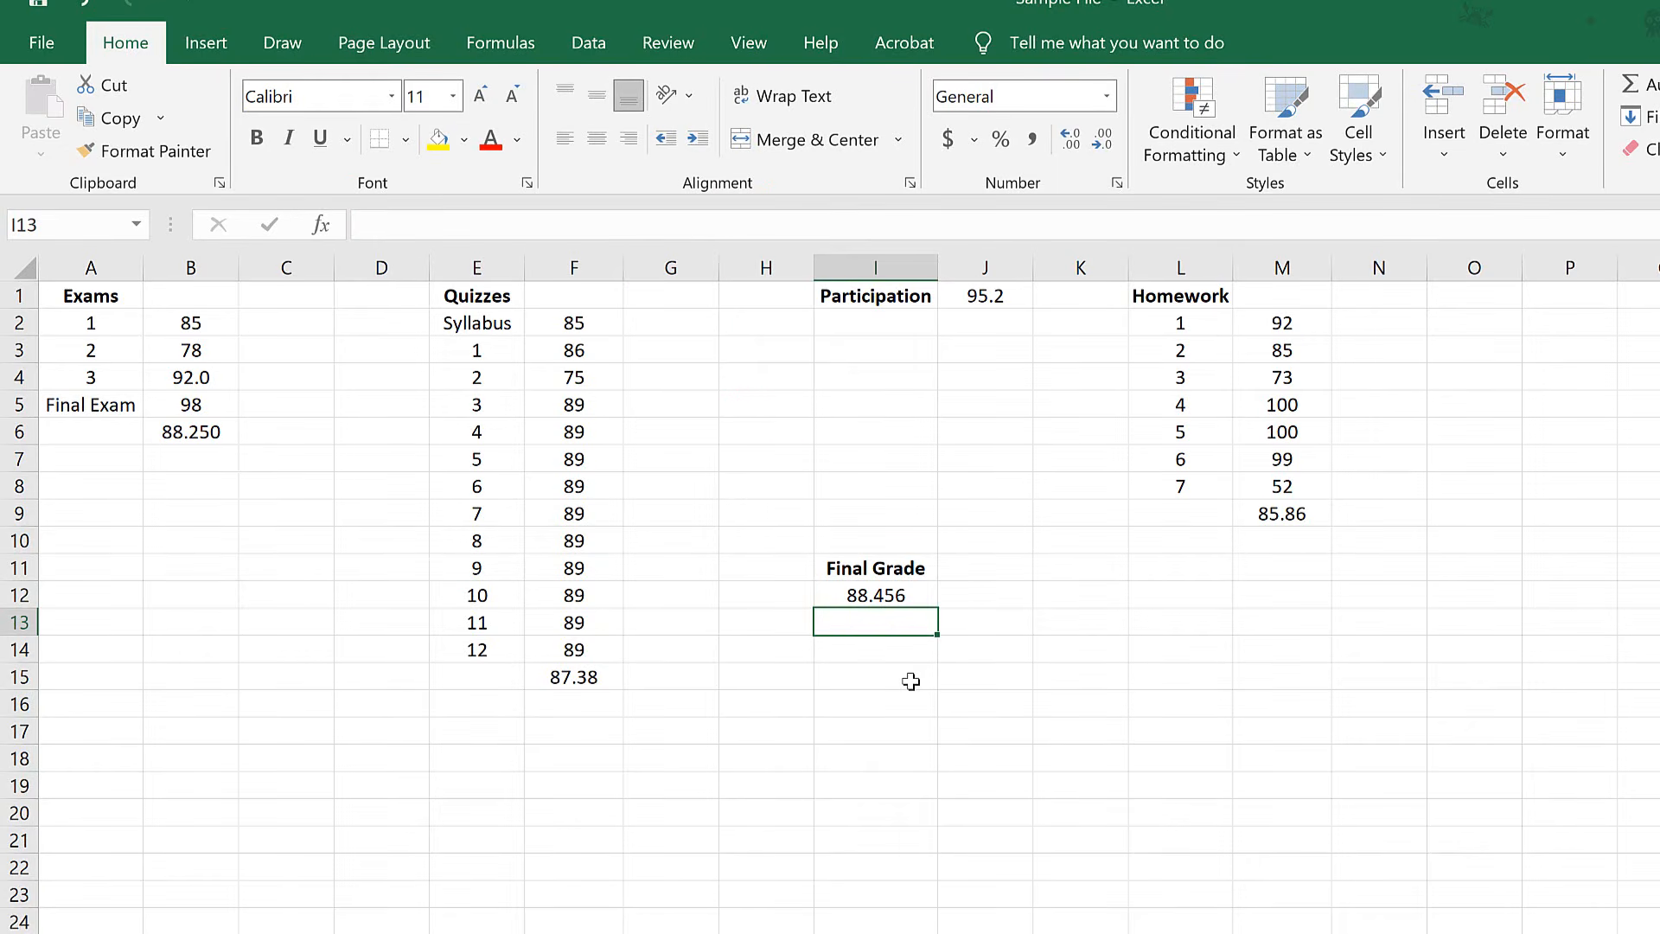
Show two more decimal places for the final grade in I12 and reduce them back to three.
{"action": "left_click", "coordinate": [910, 599]}
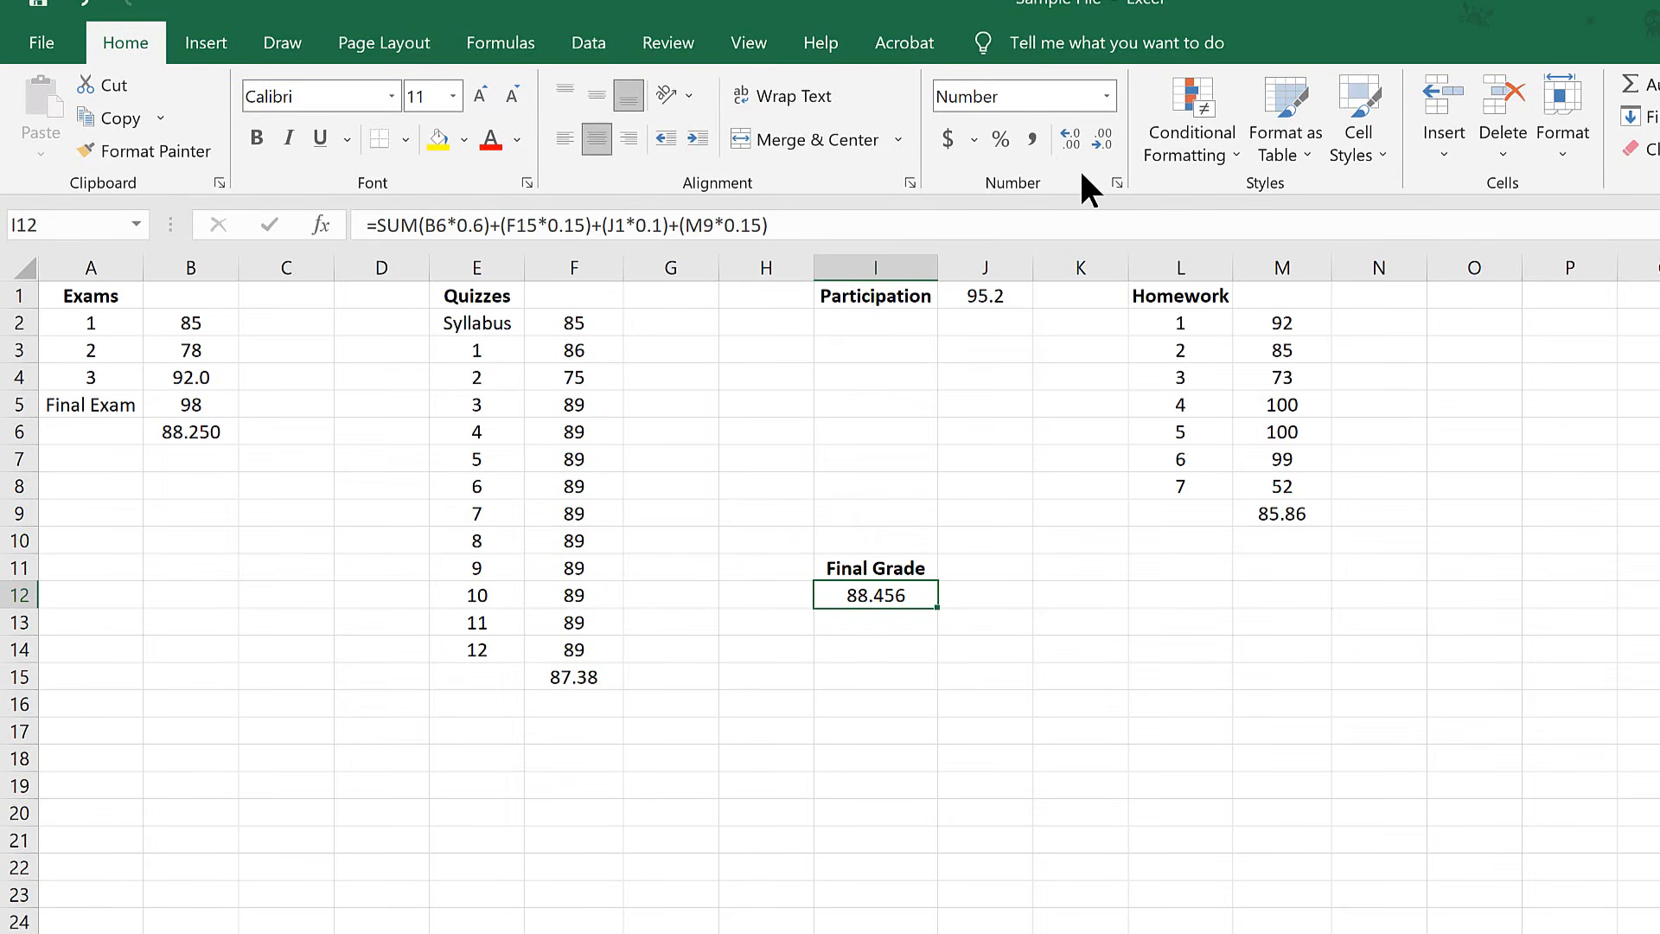
{"action": "left_click", "coordinate": [1073, 139]}
{"action": "left_click", "coordinate": [1072, 138]}
{"action": "left_click", "coordinate": [1094, 140]}
{"action": "left_click", "coordinate": [1093, 140]}
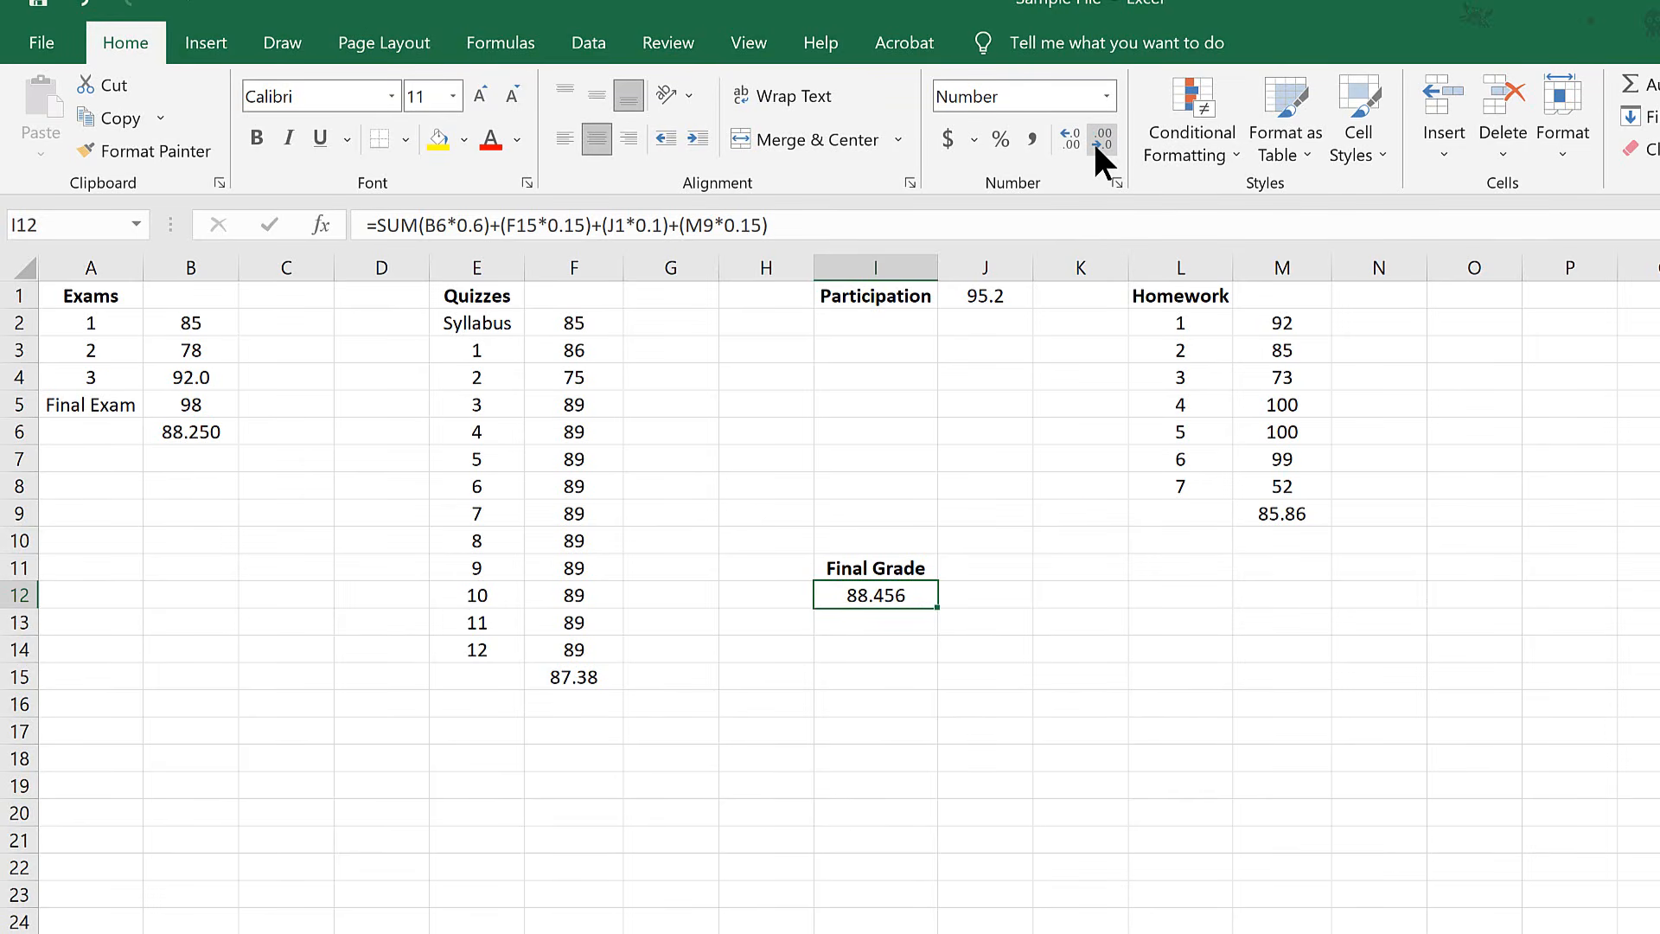